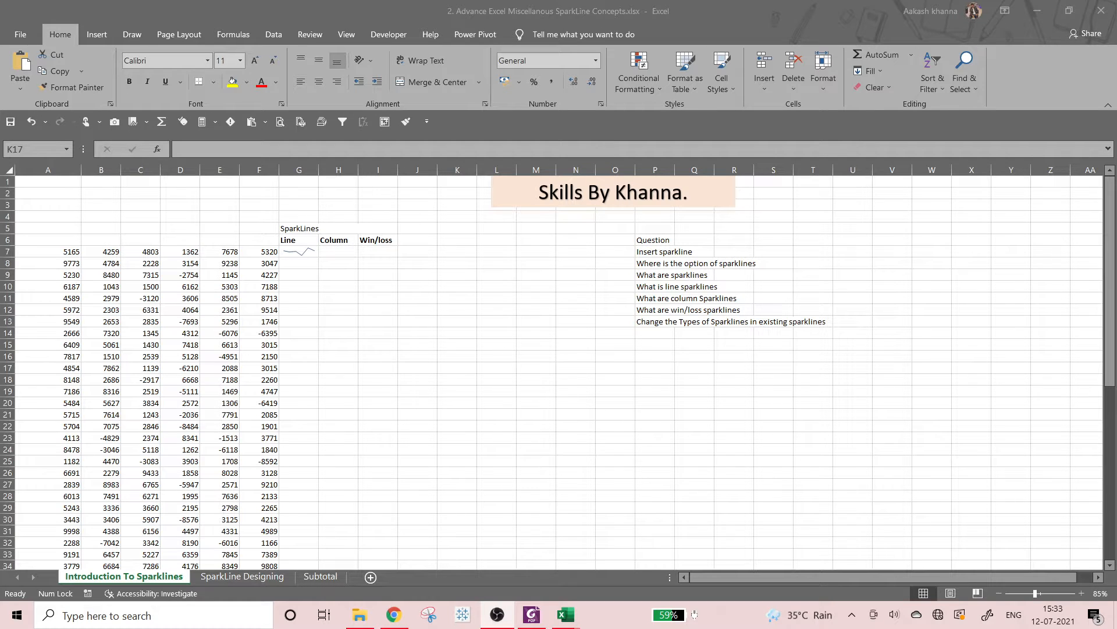
# Increase the font size of the SparkLines heading in cell G5 to 28.
pyautogui.click(291, 313)
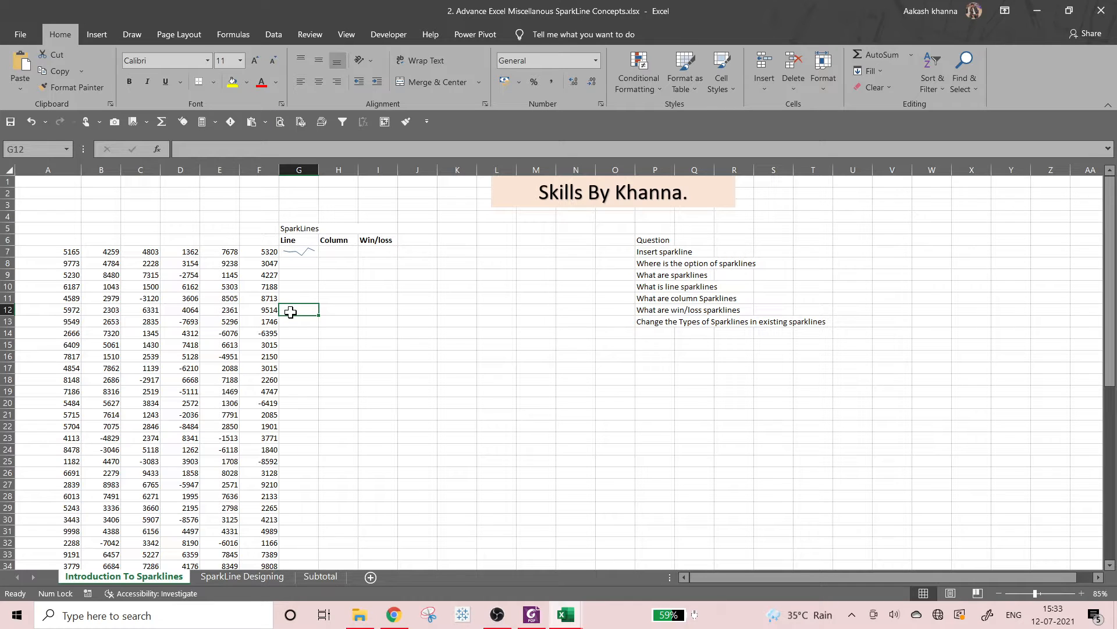
pyautogui.click(301, 284)
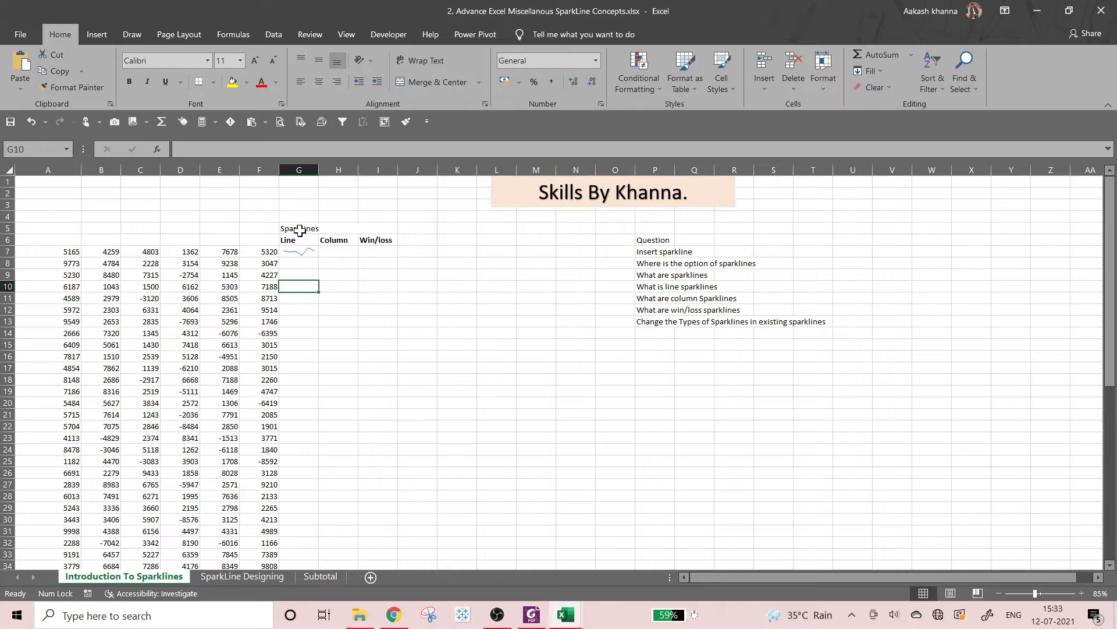
pyautogui.click(299, 229)
pyautogui.click(255, 62)
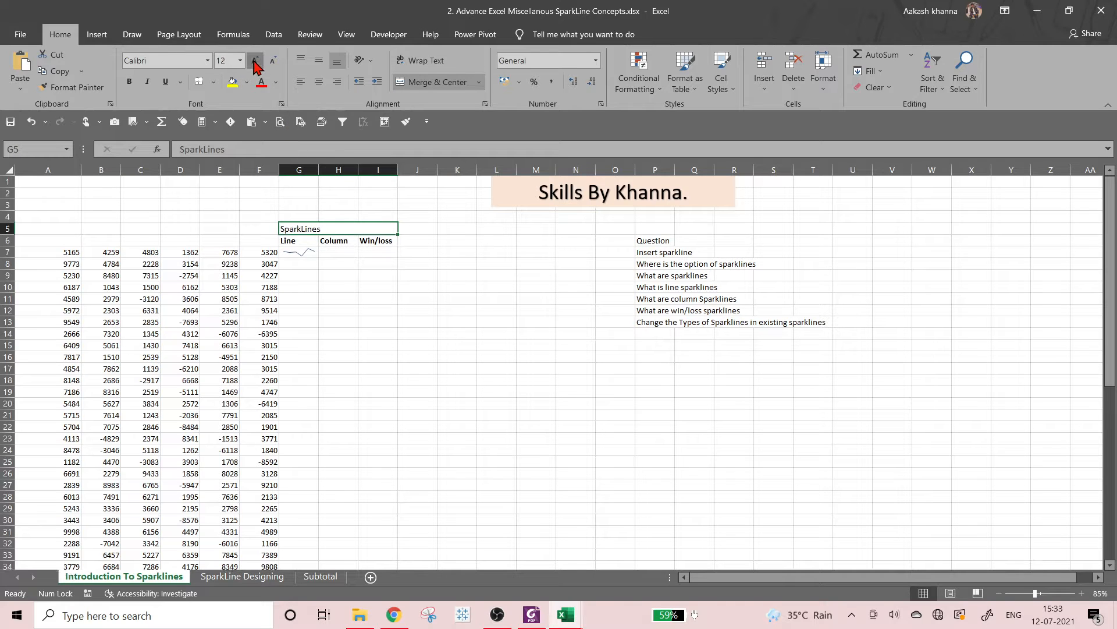
pyautogui.click(254, 62)
pyautogui.click(254, 61)
pyautogui.click(254, 62)
pyautogui.click(255, 61)
pyautogui.click(254, 61)
pyautogui.click(255, 62)
pyautogui.click(254, 62)
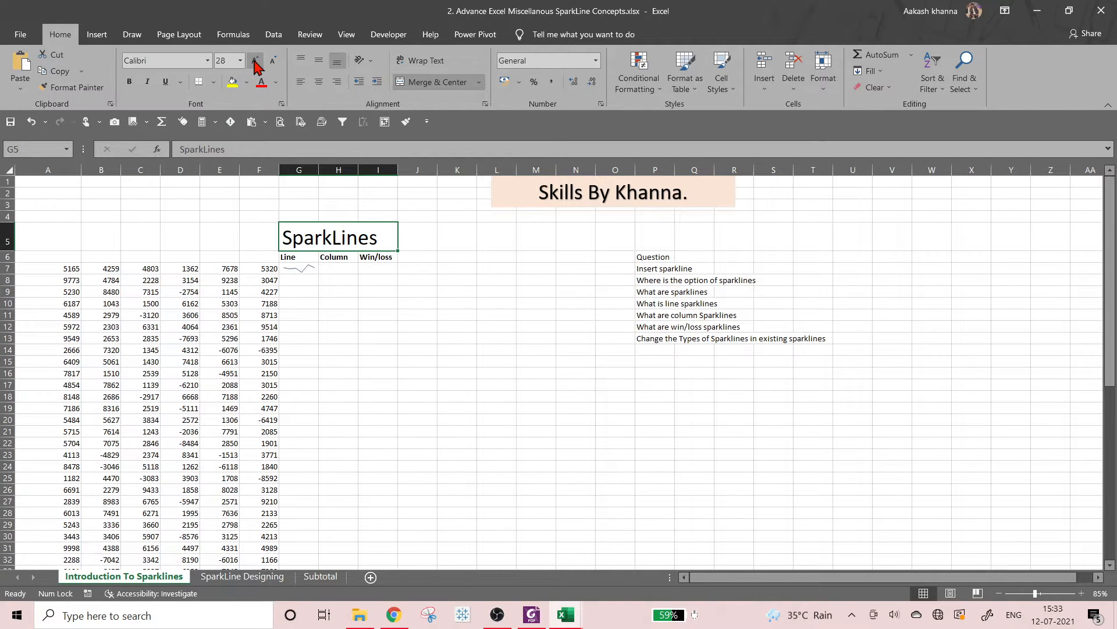
pyautogui.click(329, 302)
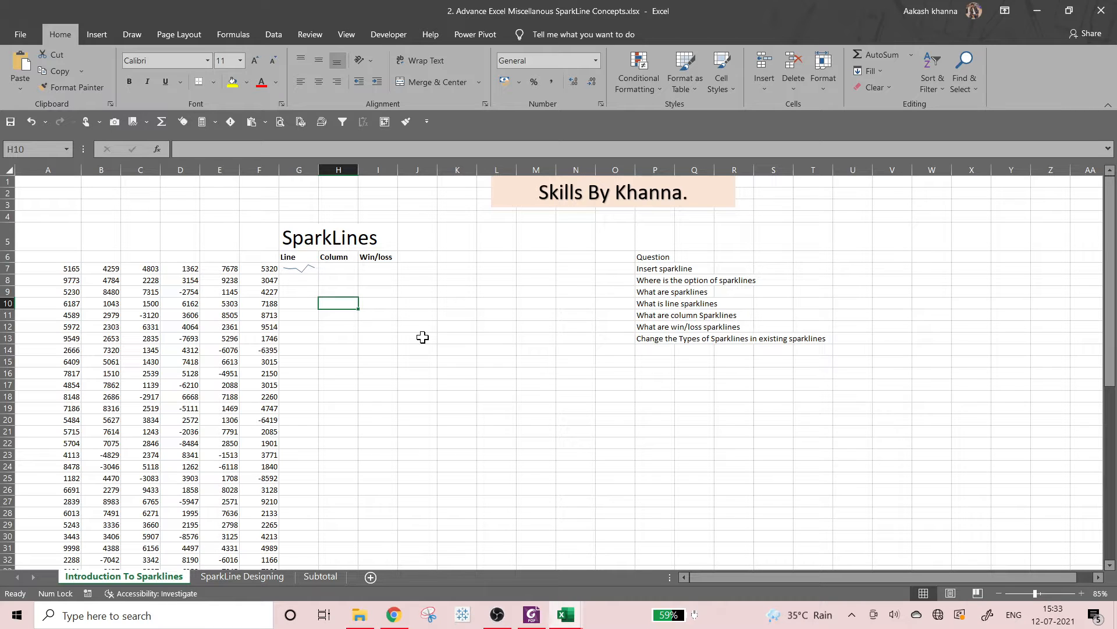
pyautogui.click(368, 349)
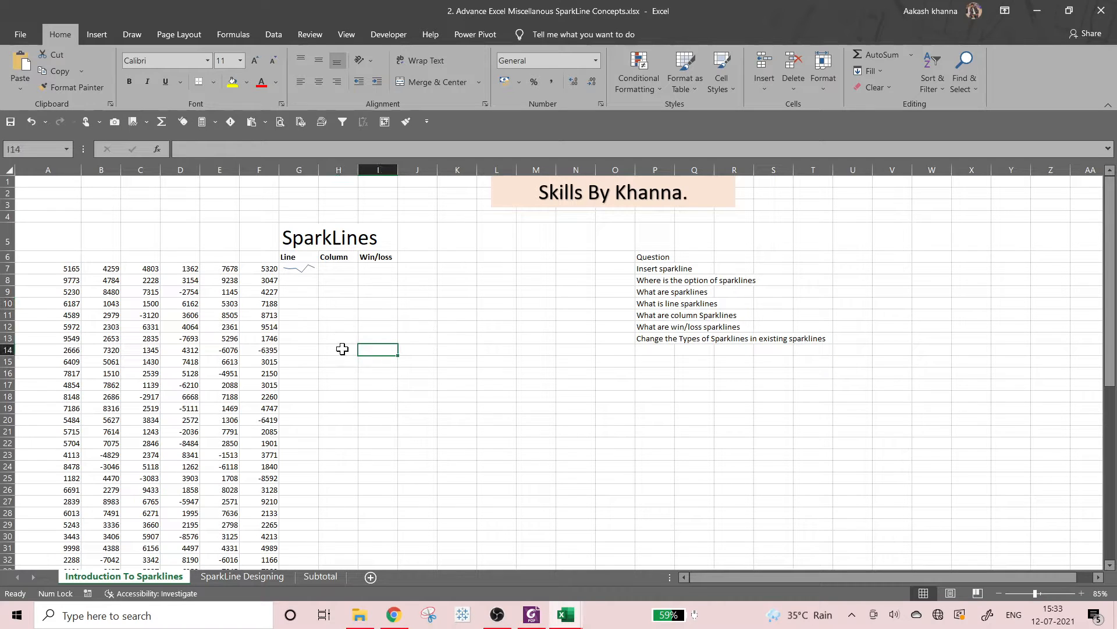
# Insert a line chart from the first data row, A7:F7.
pyautogui.moveTo(59, 266); pyautogui.dragTo(266, 265)
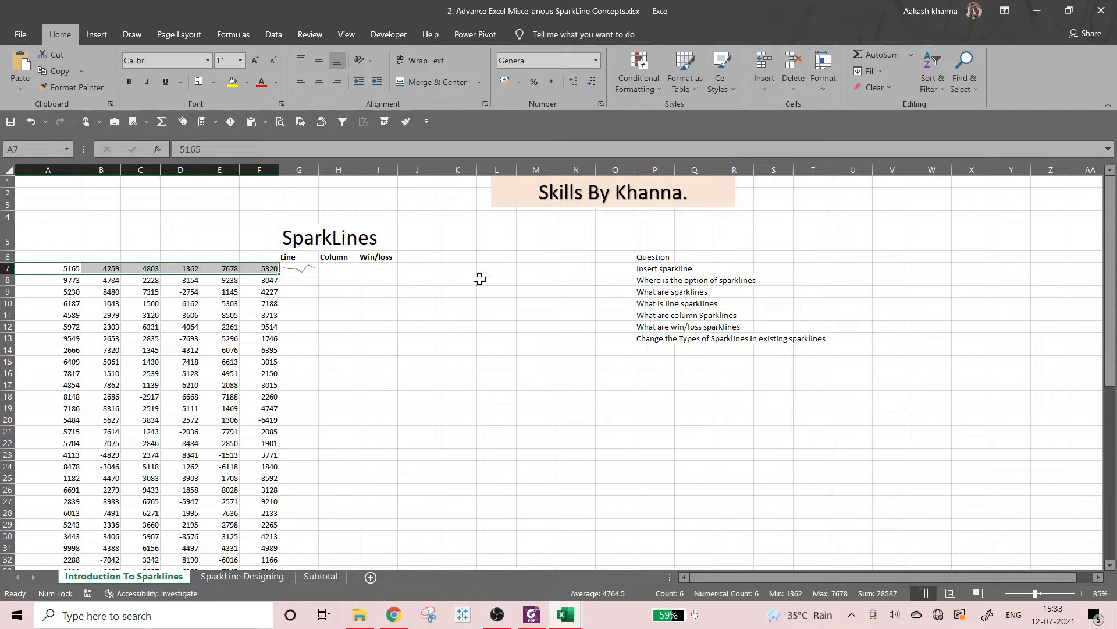
pyautogui.click(130, 36)
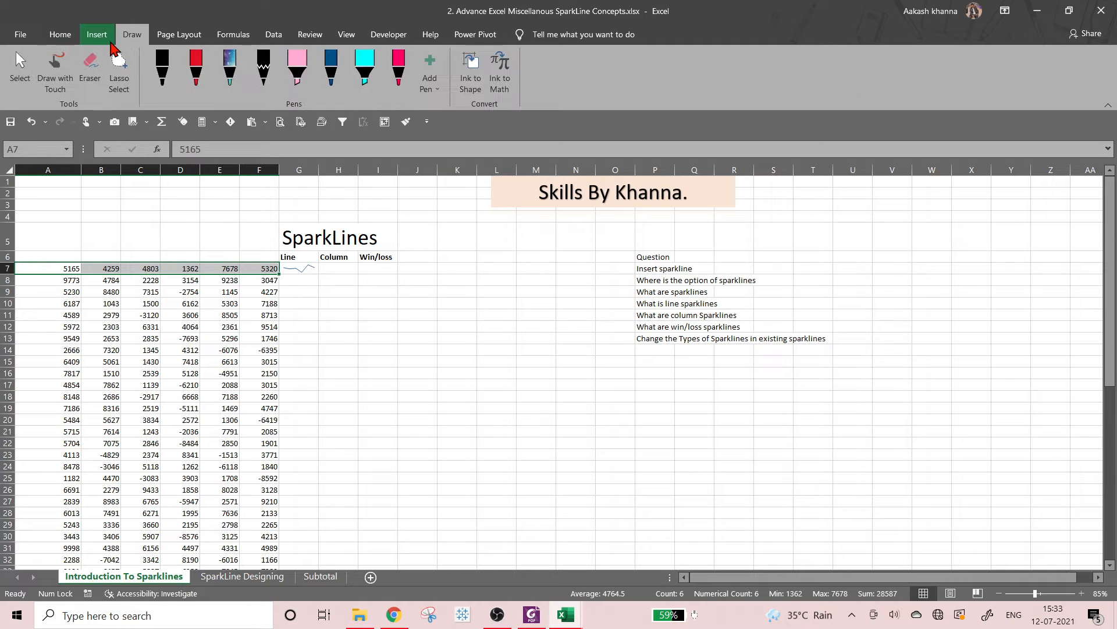
pyautogui.click(112, 43)
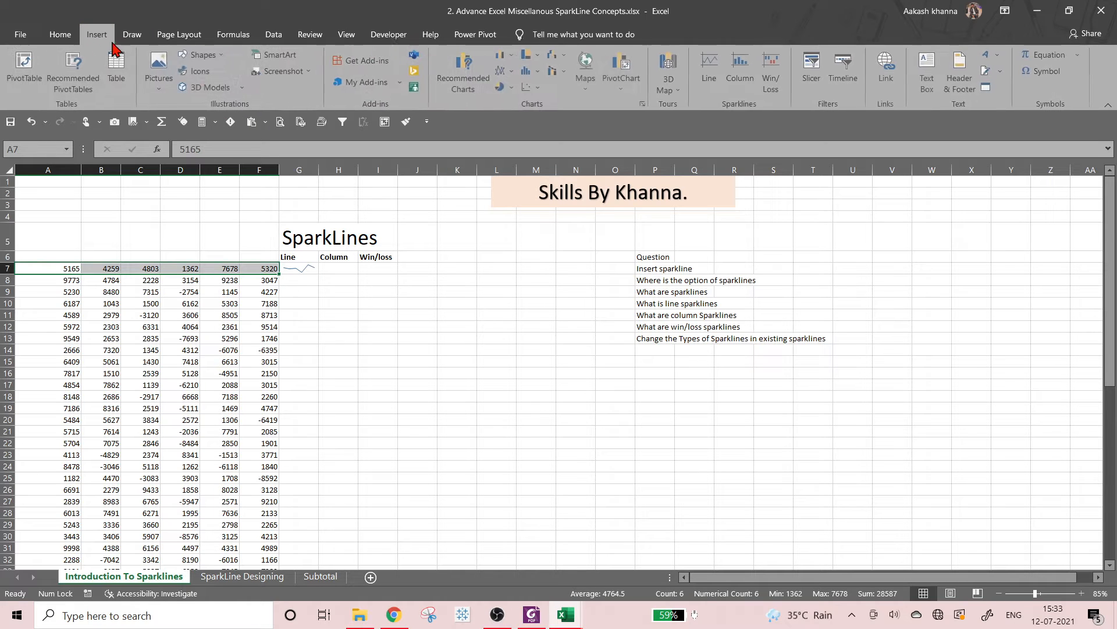
pyautogui.click(513, 71)
pyautogui.click(515, 115)
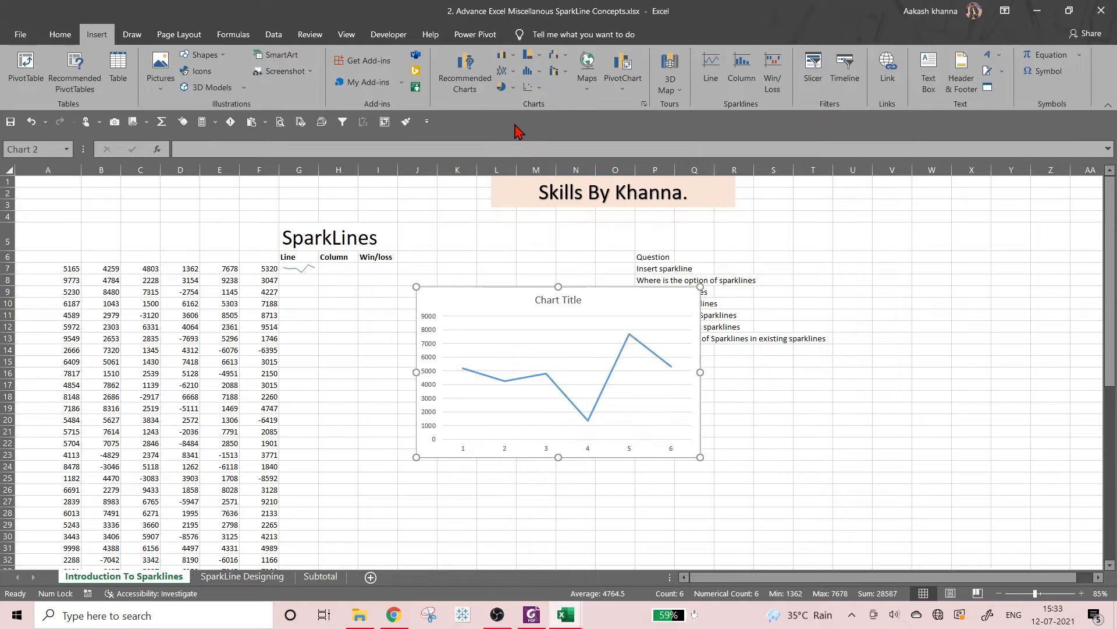
pyautogui.click(369, 381)
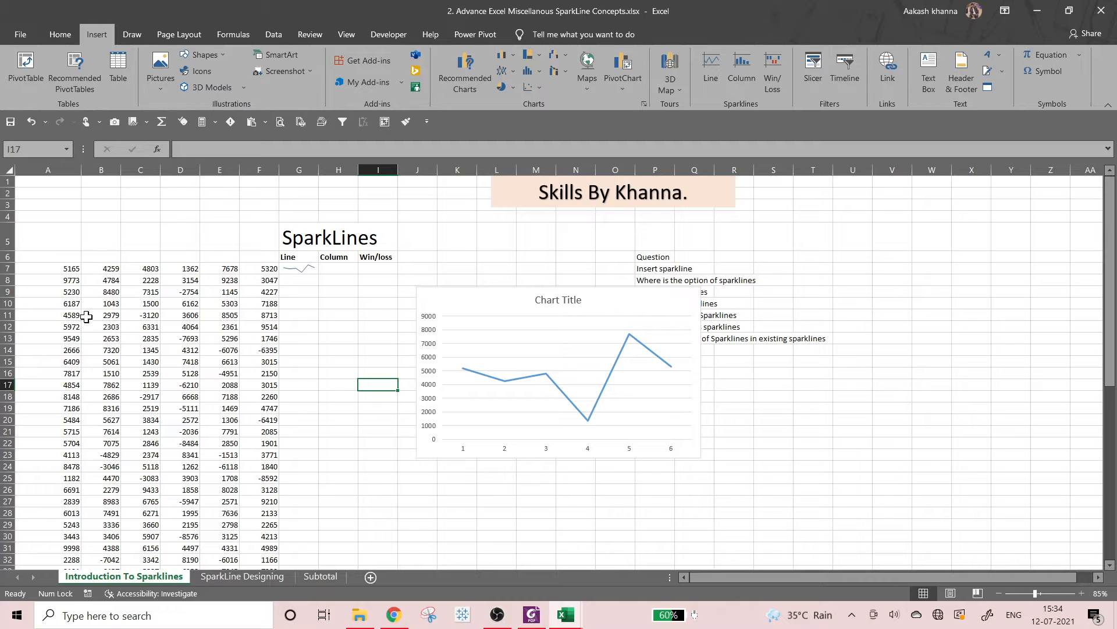
# Look through the data rows in columns A to F, from row 7 down to row 39.
pyautogui.scroll(-5, 51, 298)
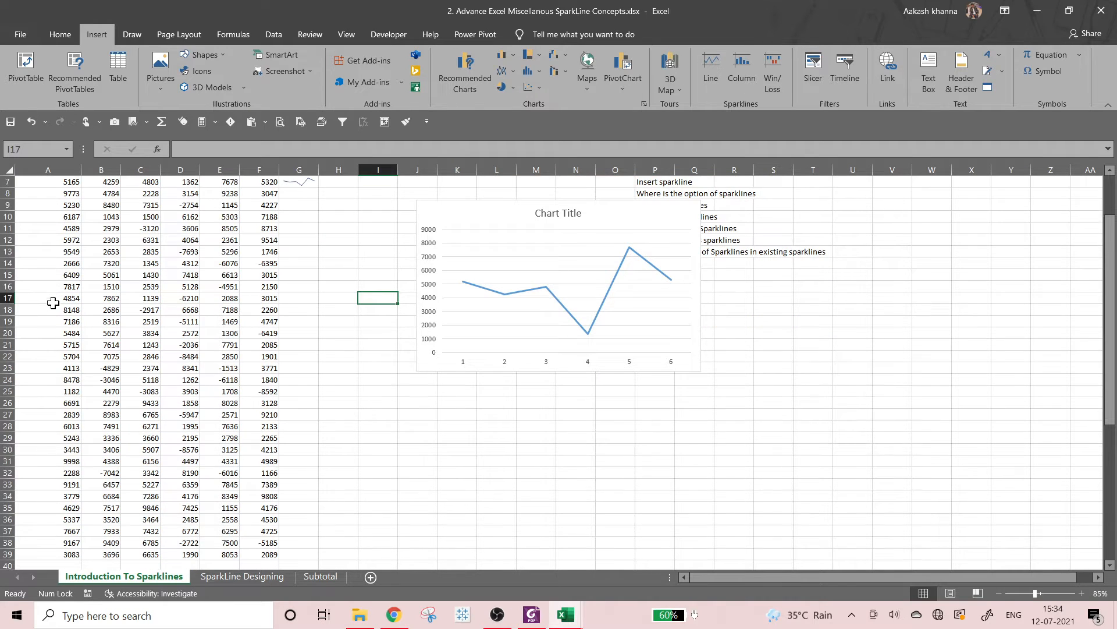
pyautogui.scroll(5, 54, 308)
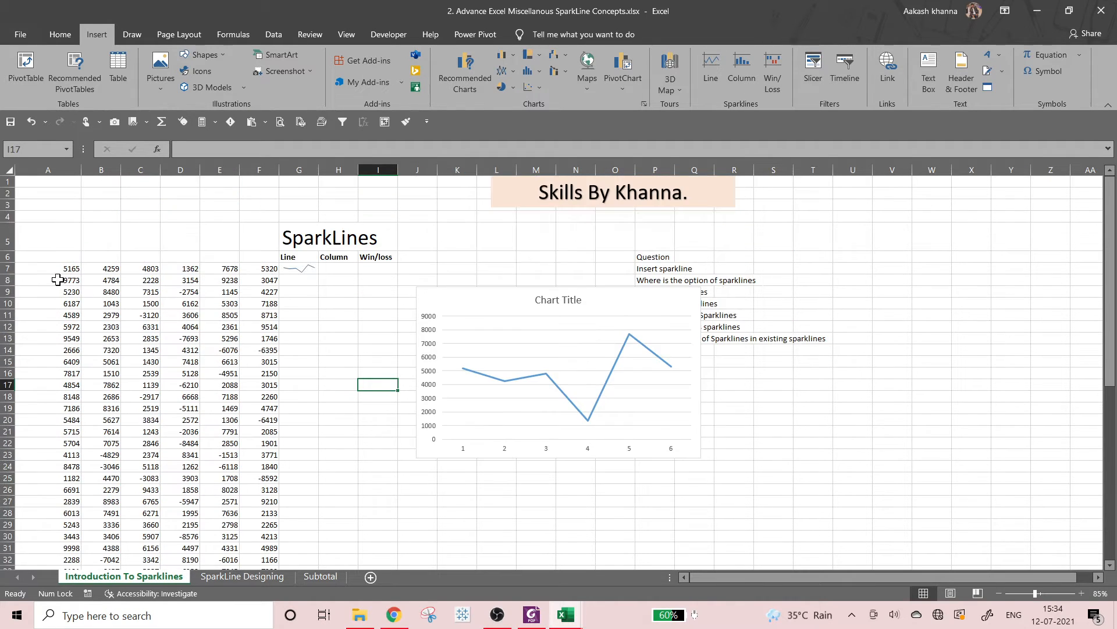
pyautogui.click(57, 269)
pyautogui.scroll(-2, 52, 470)
pyautogui.scroll(2, 112, 414)
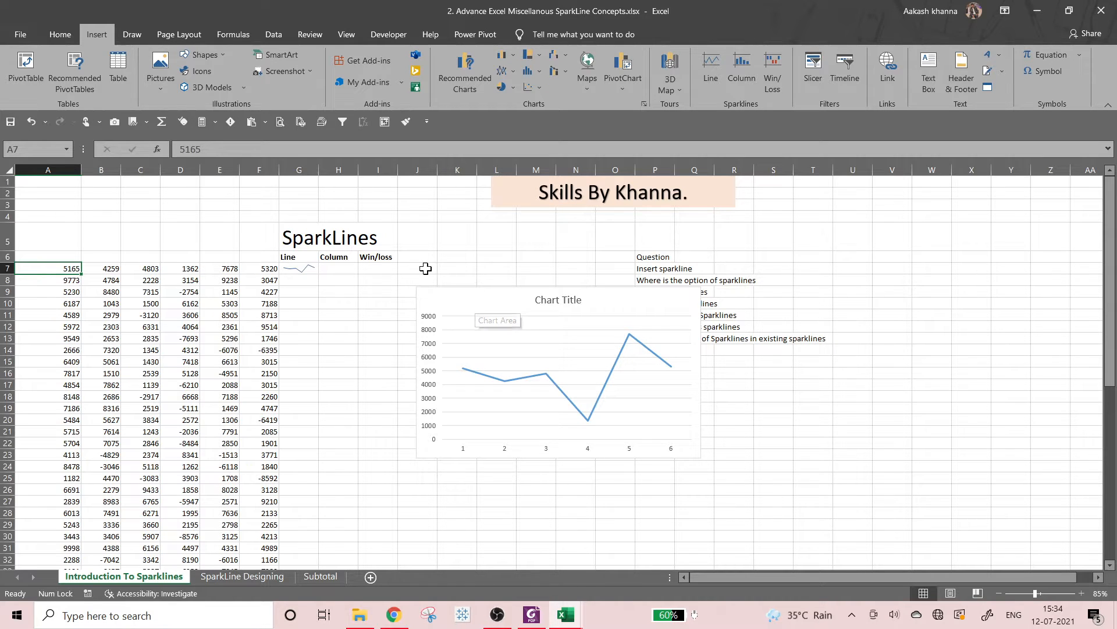
pyautogui.scroll(-4, 96, 305)
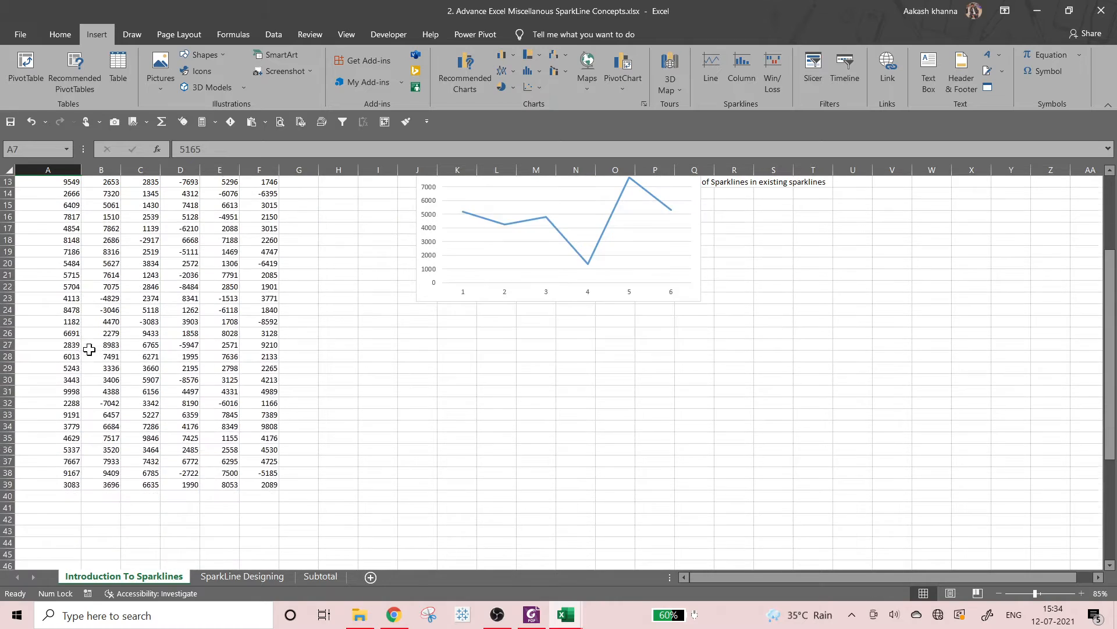
pyautogui.scroll(2, 147, 353)
pyautogui.scroll(1, 146, 352)
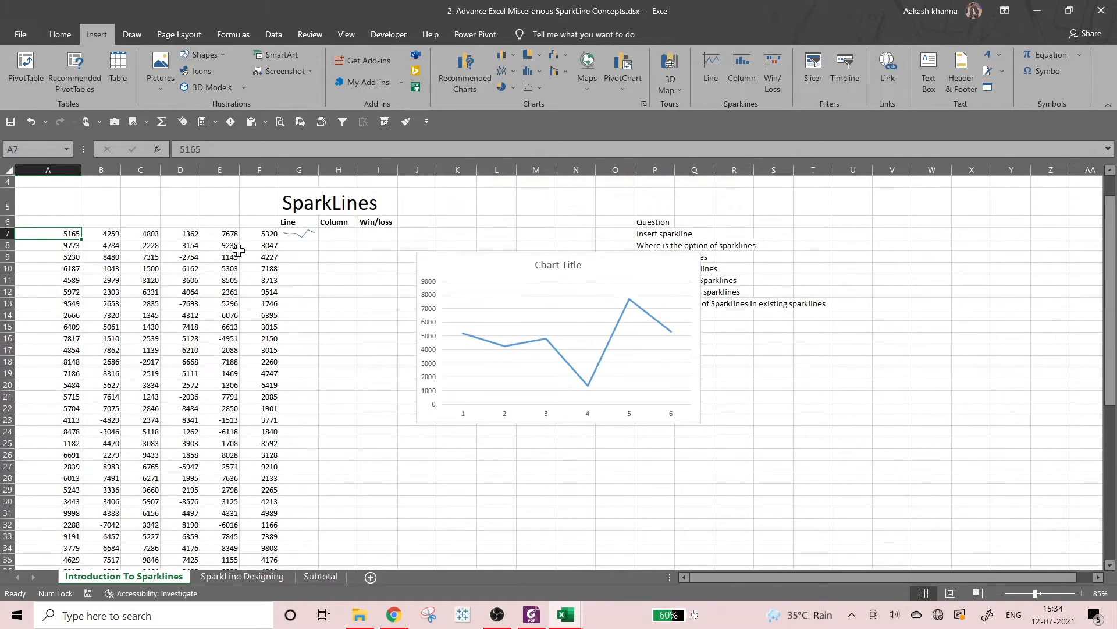
pyautogui.moveTo(51, 248); pyautogui.dragTo(265, 246)
pyautogui.click(327, 311)
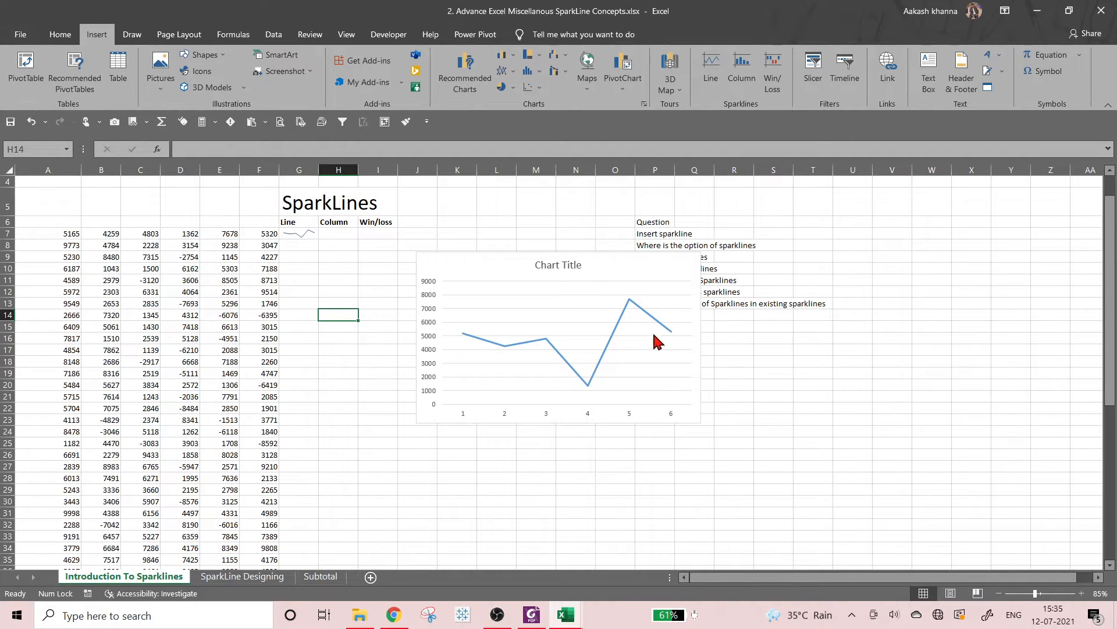
# Delete the line chart of the first data row from the sheet.
pyautogui.click(686, 398)
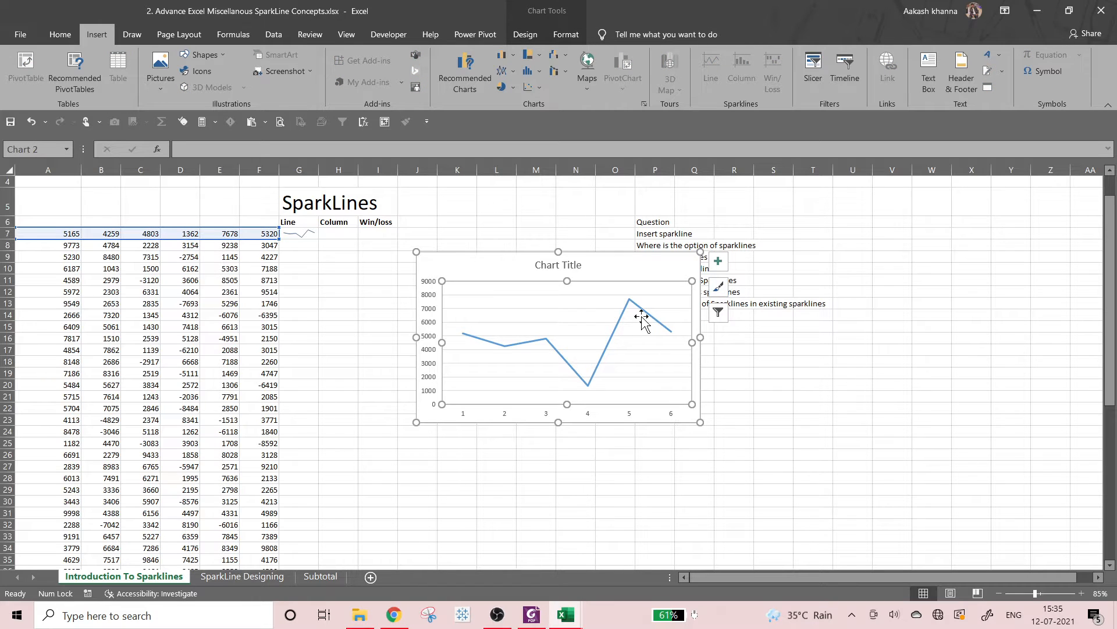
pyautogui.click(612, 266)
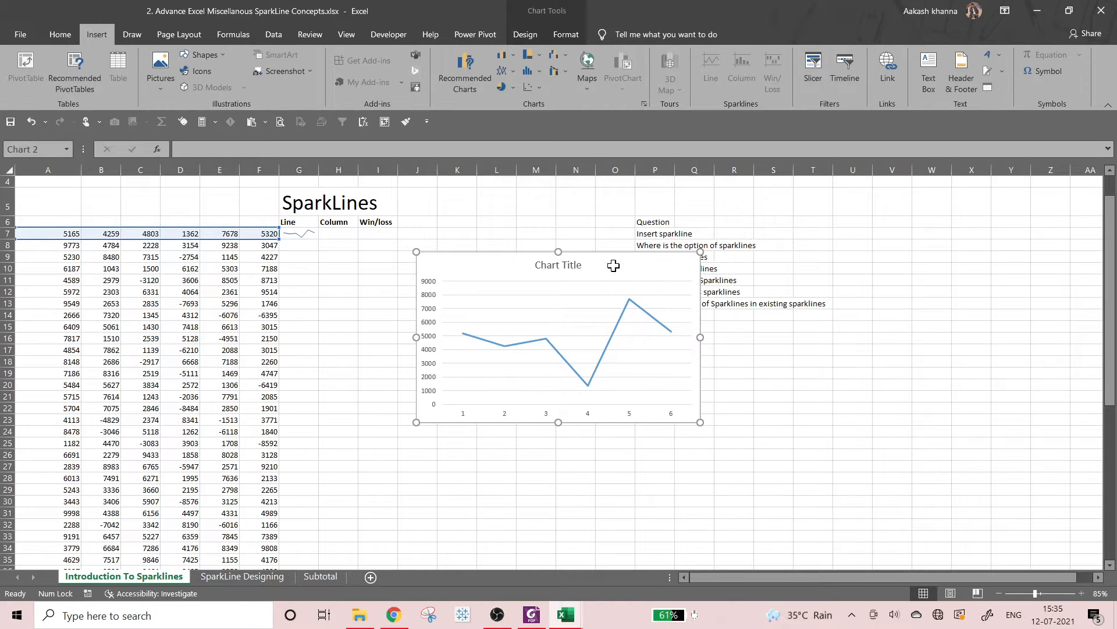
pyautogui.press('Delete')
pyautogui.click(499, 266)
pyautogui.click(453, 243)
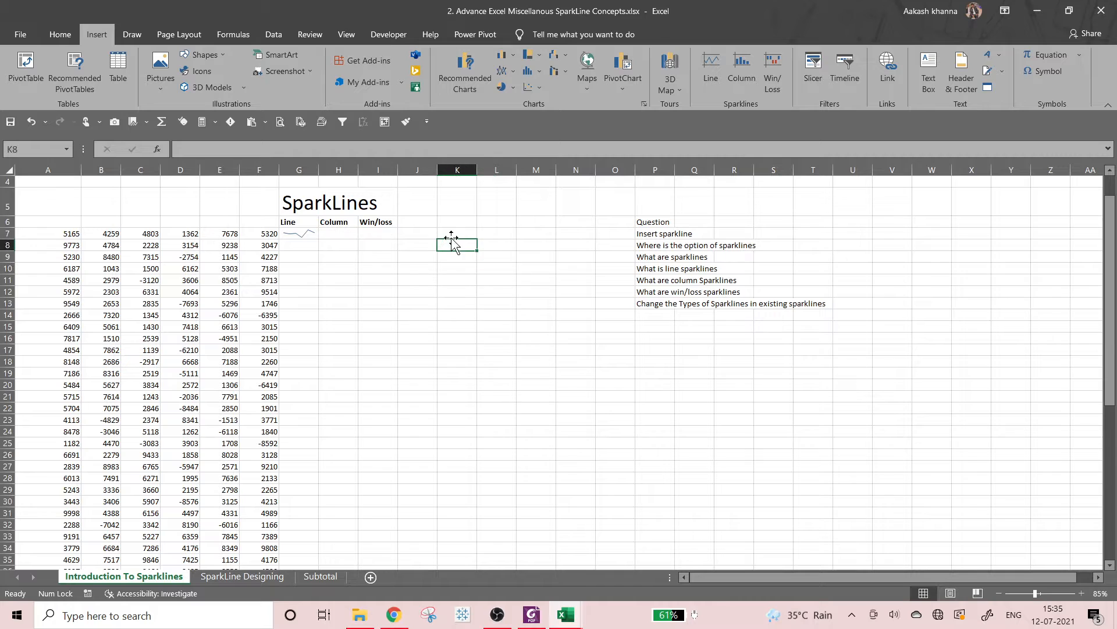
# Examine the Line, Column and Win/Loss sparkline types and the existing line sparkline in cell G7.
pyautogui.click(72, 233)
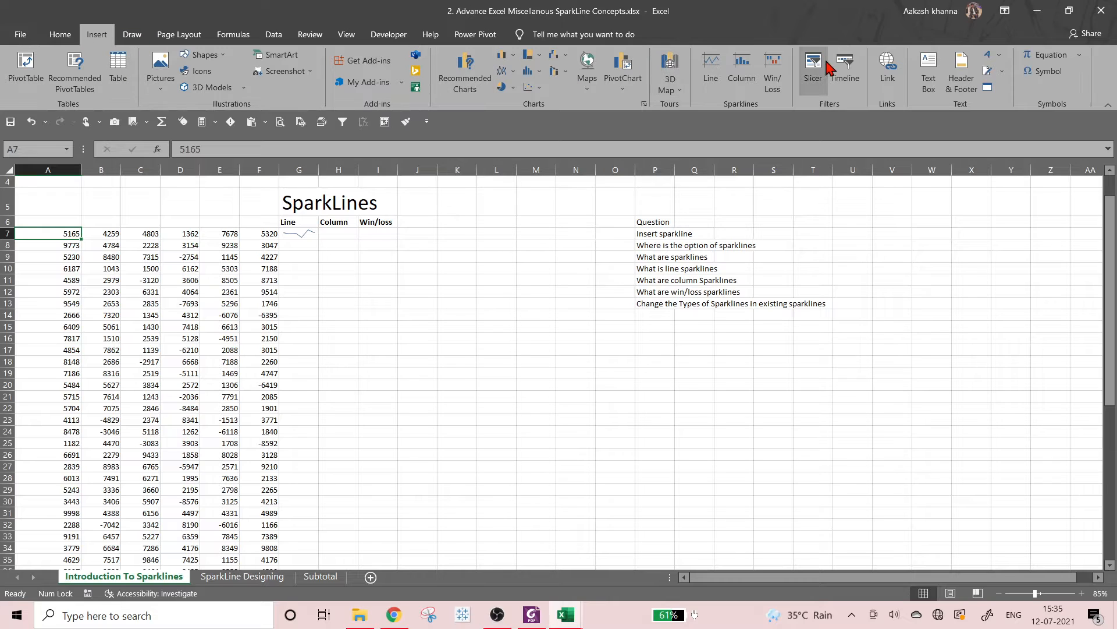
pyautogui.click(62, 35)
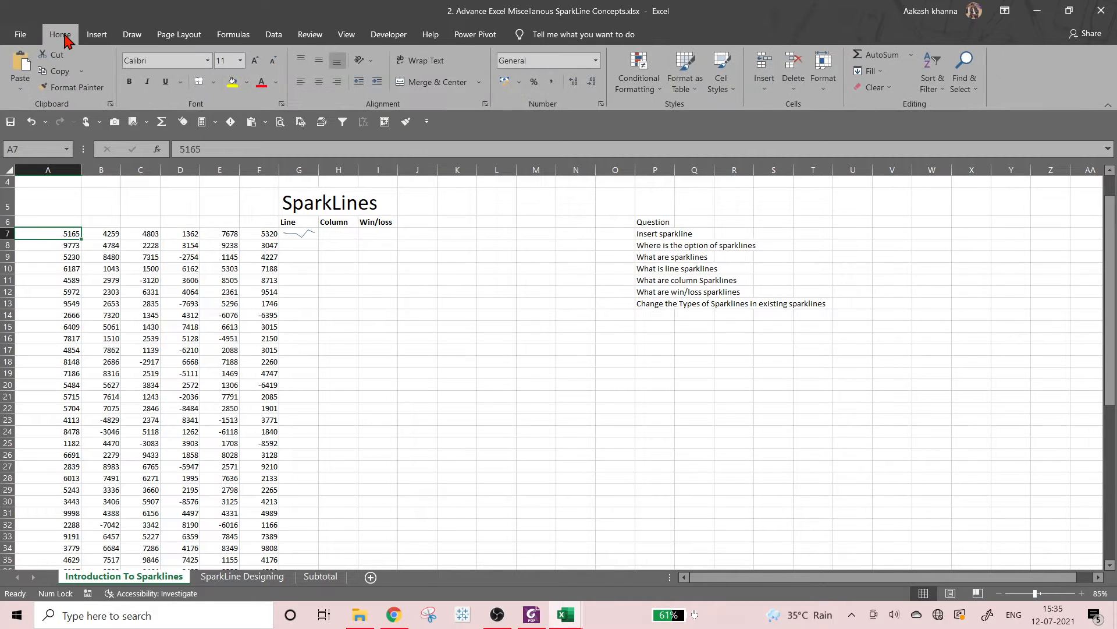
pyautogui.click(97, 38)
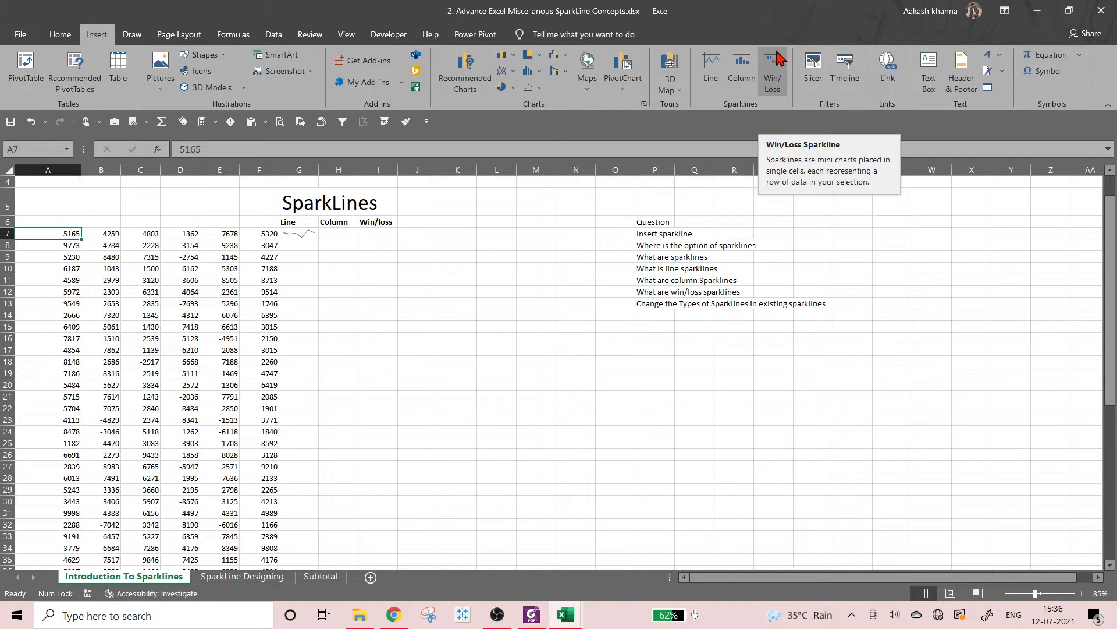
pyautogui.click(337, 236)
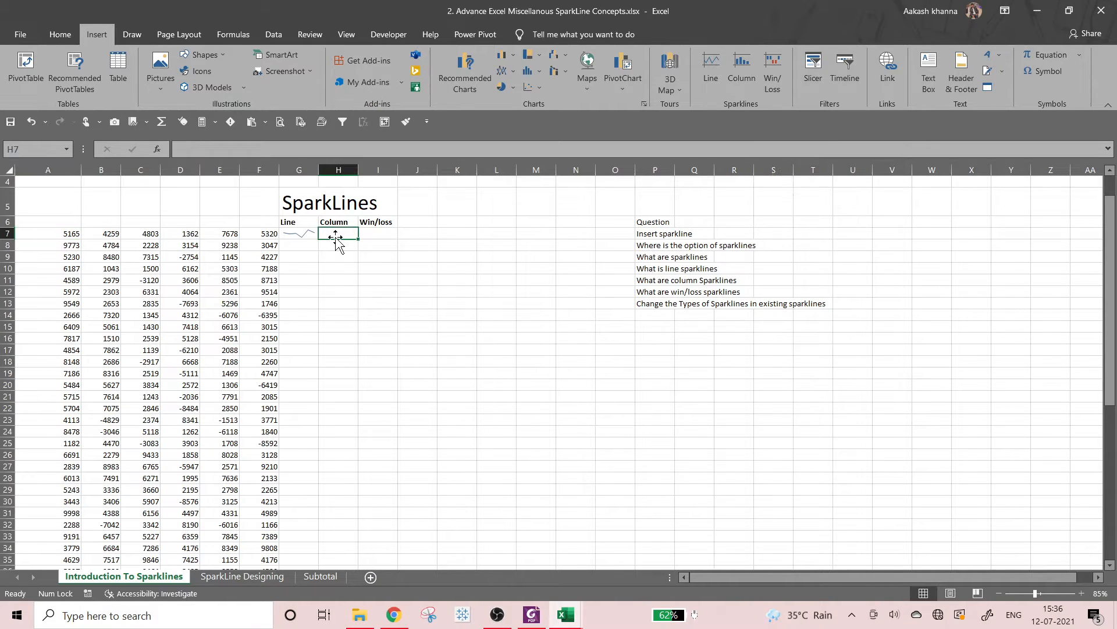
pyautogui.click(309, 237)
pyautogui.click(337, 253)
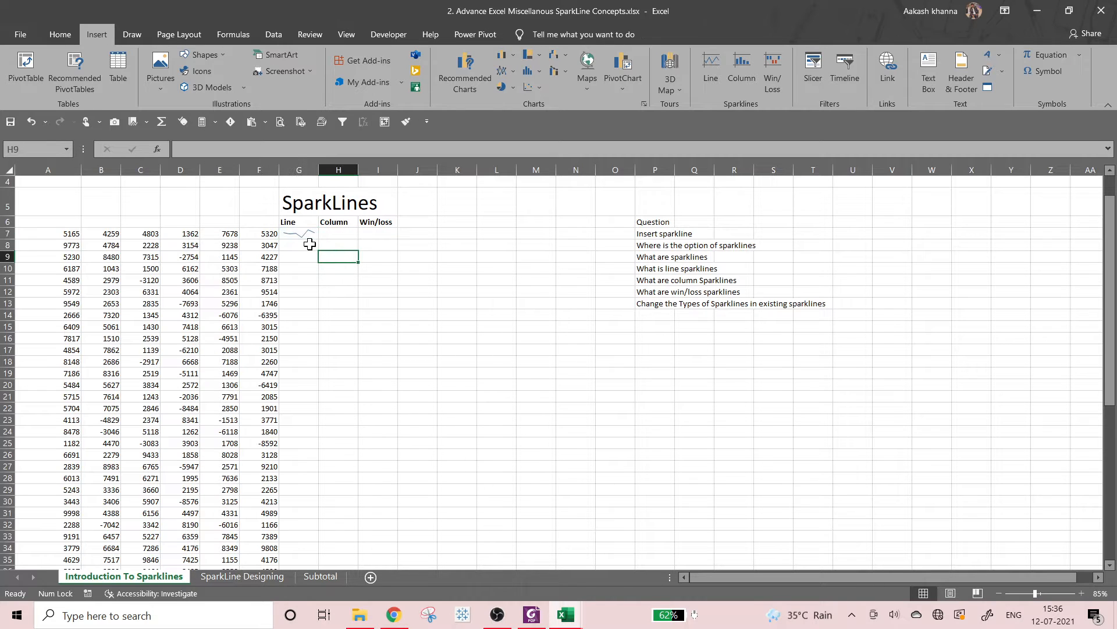
pyautogui.click(305, 235)
pyautogui.click(422, 236)
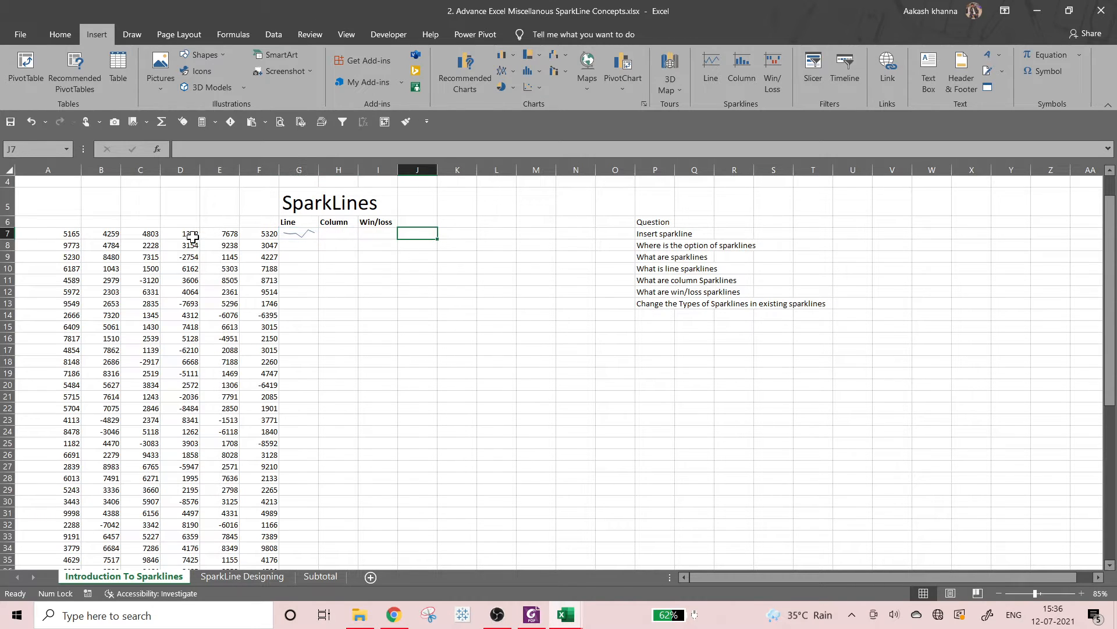
# Create a line sparkline in cell J7 with cell A7 as its data range.
pyautogui.click(69, 236)
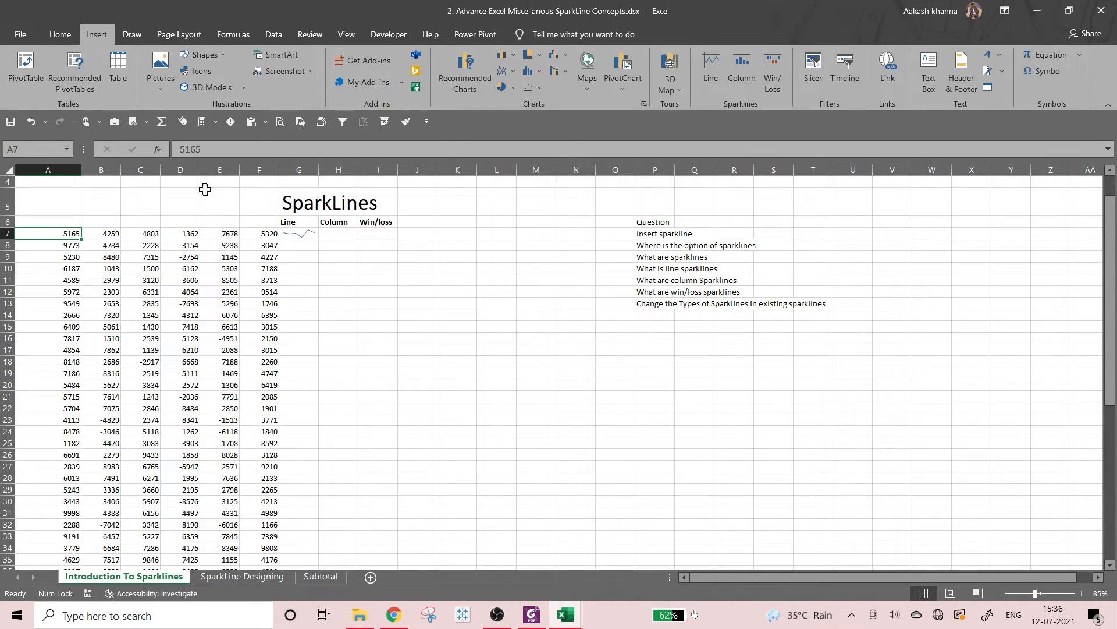
pyautogui.click(711, 69)
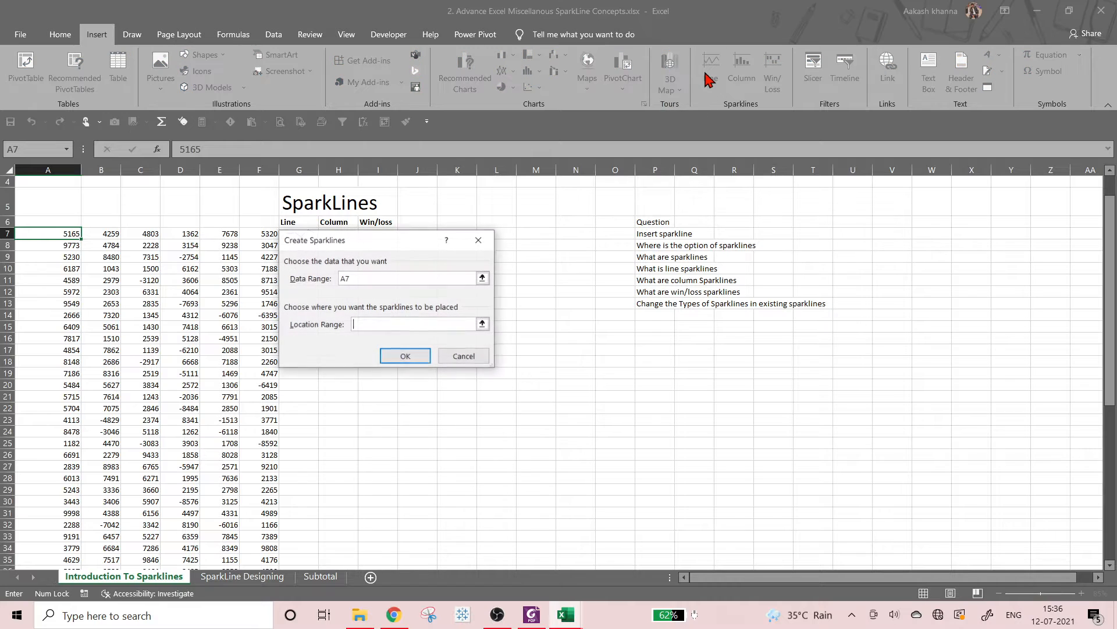
pyautogui.click(418, 233)
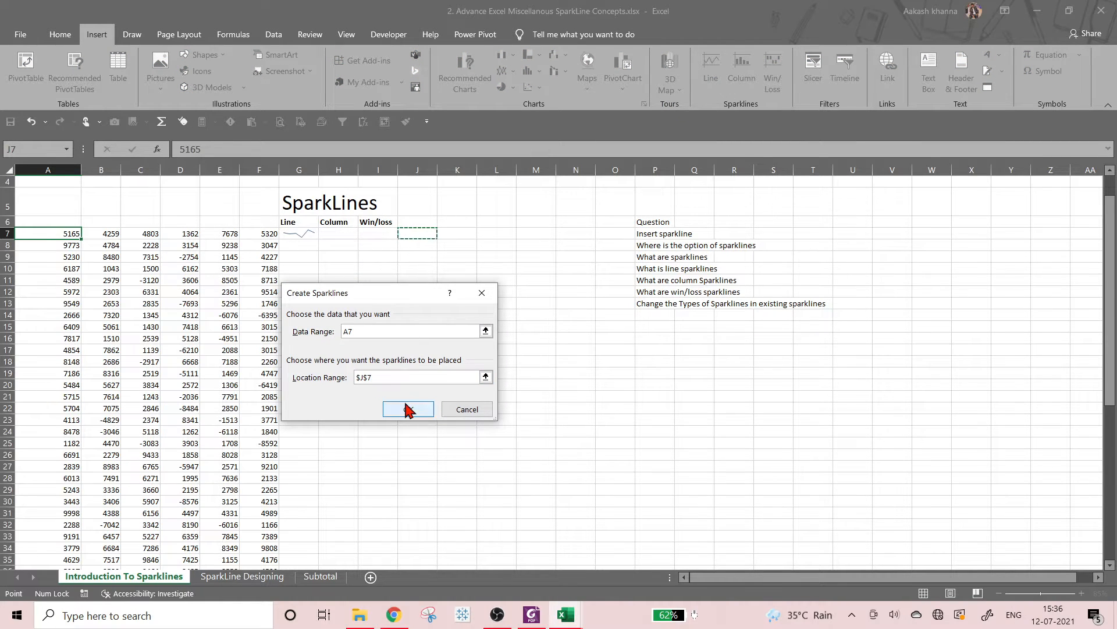
pyautogui.click(407, 409)
pyautogui.click(457, 337)
pyautogui.click(423, 235)
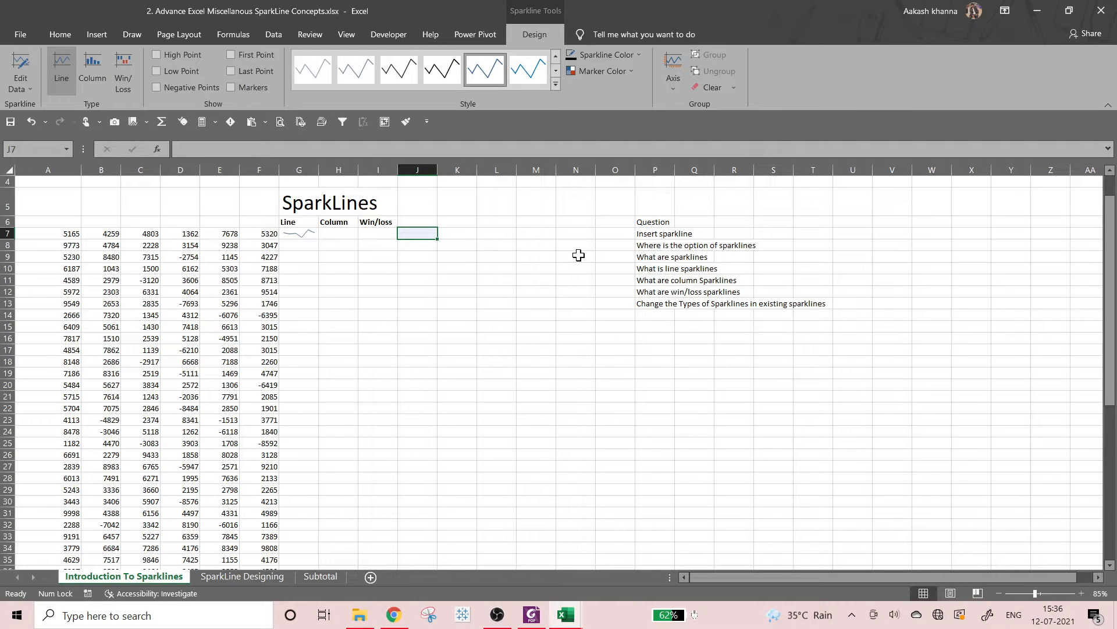
# Insert a 2-D clustered column chart with cell A7 selected and delete the chart from the sheet.
pyautogui.click(51, 233)
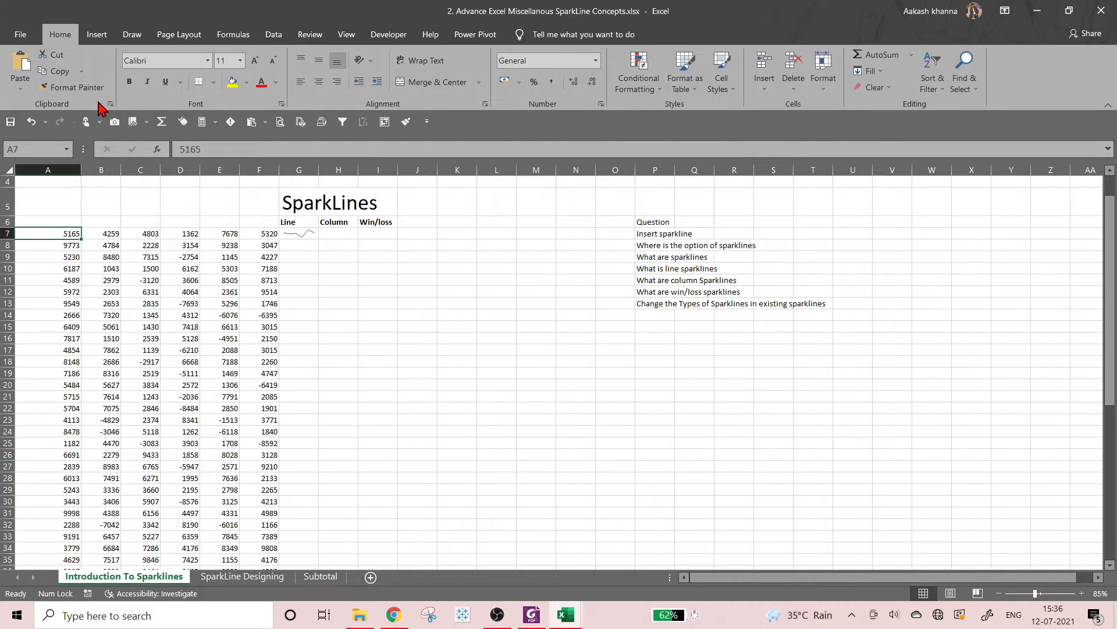
pyautogui.click(96, 35)
pyautogui.click(502, 56)
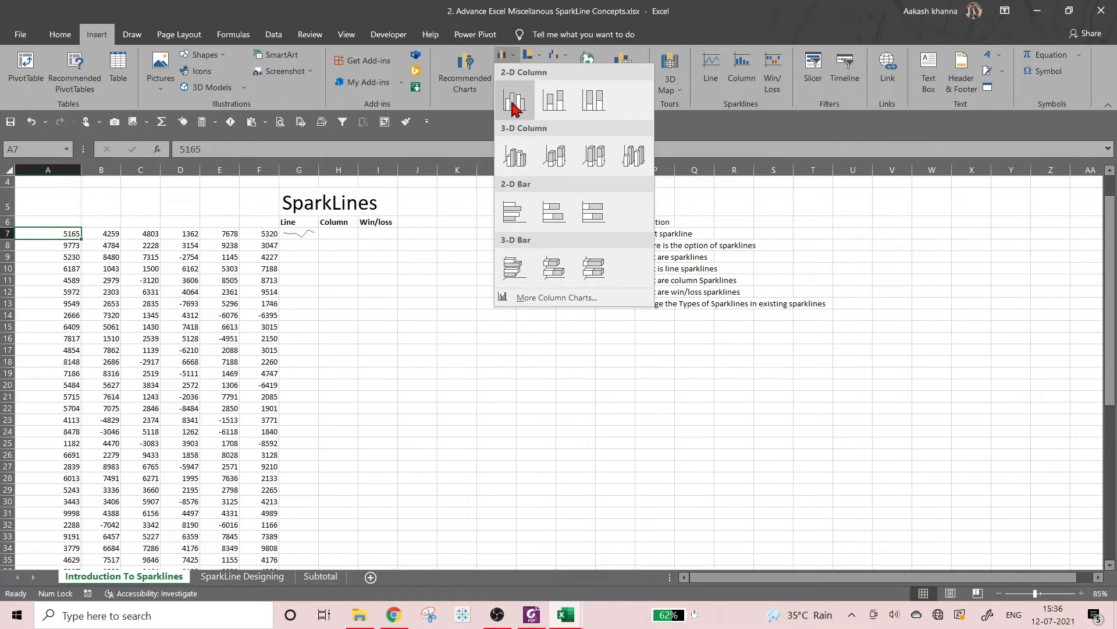
pyautogui.click(513, 100)
pyautogui.click(498, 277)
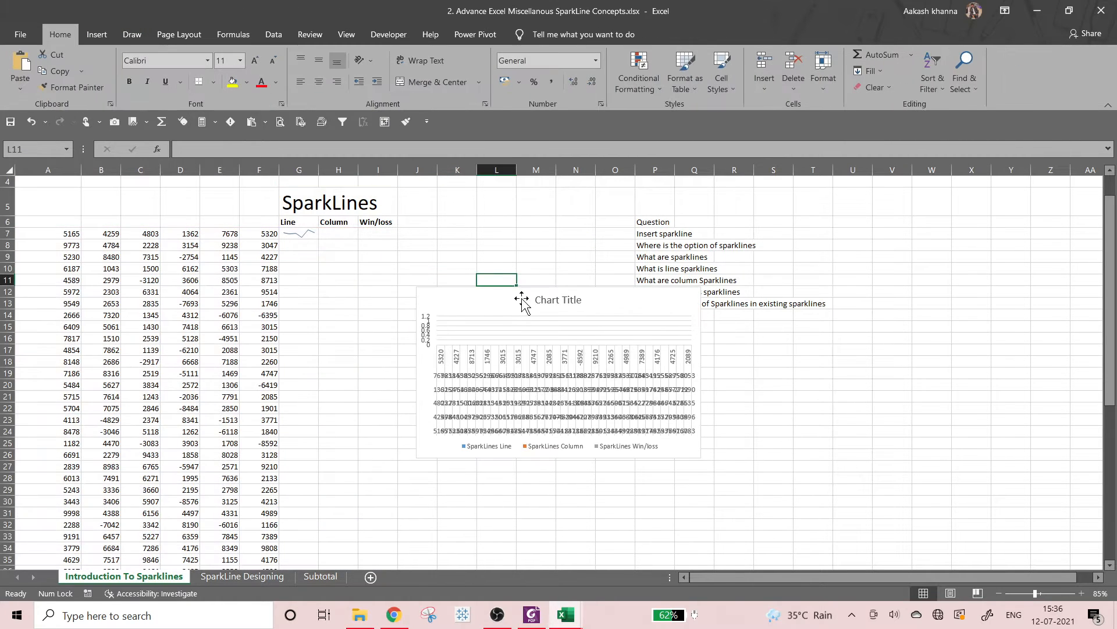
pyautogui.click(536, 291)
pyautogui.press('Delete')
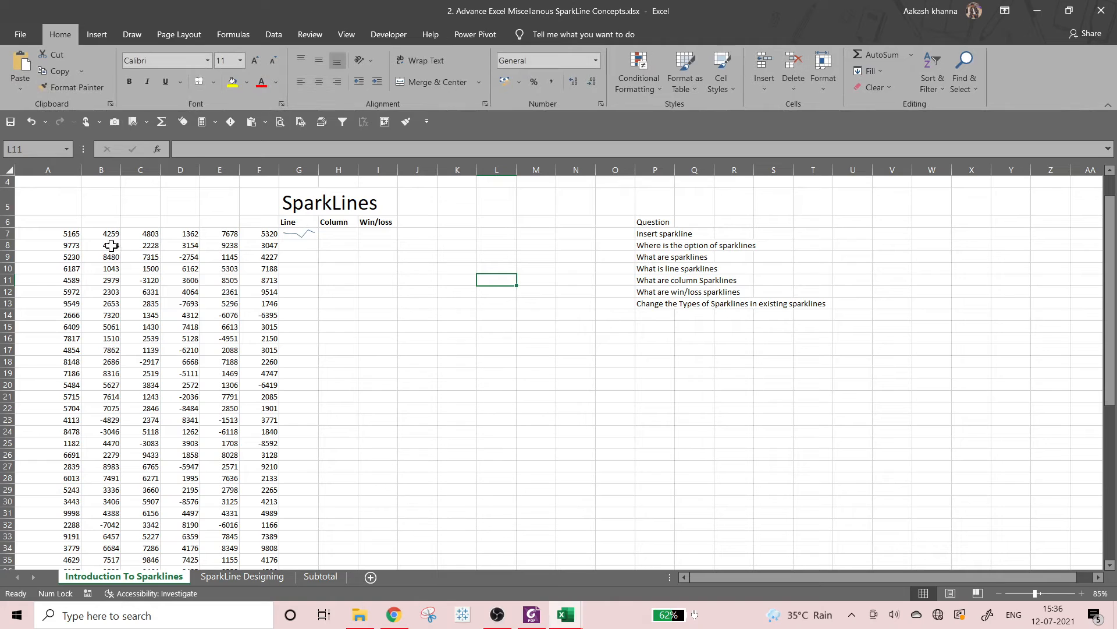
# Insert a 3-D clustered column chart with cell A7 selected and delete the chart from the sheet.
pyautogui.click(75, 233)
pyautogui.click(97, 34)
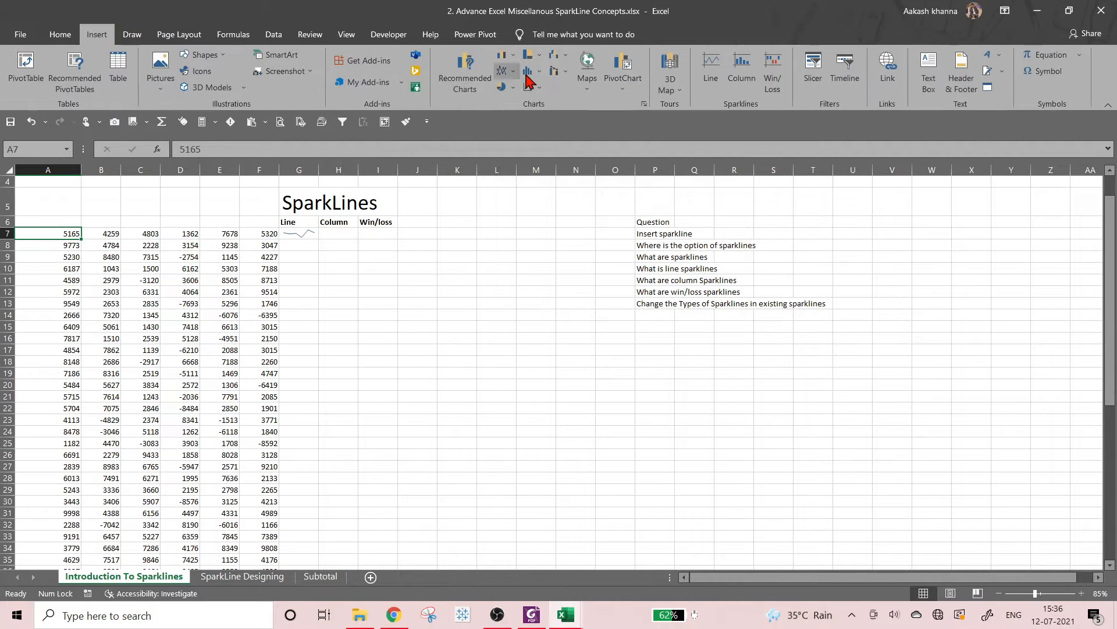
pyautogui.click(513, 57)
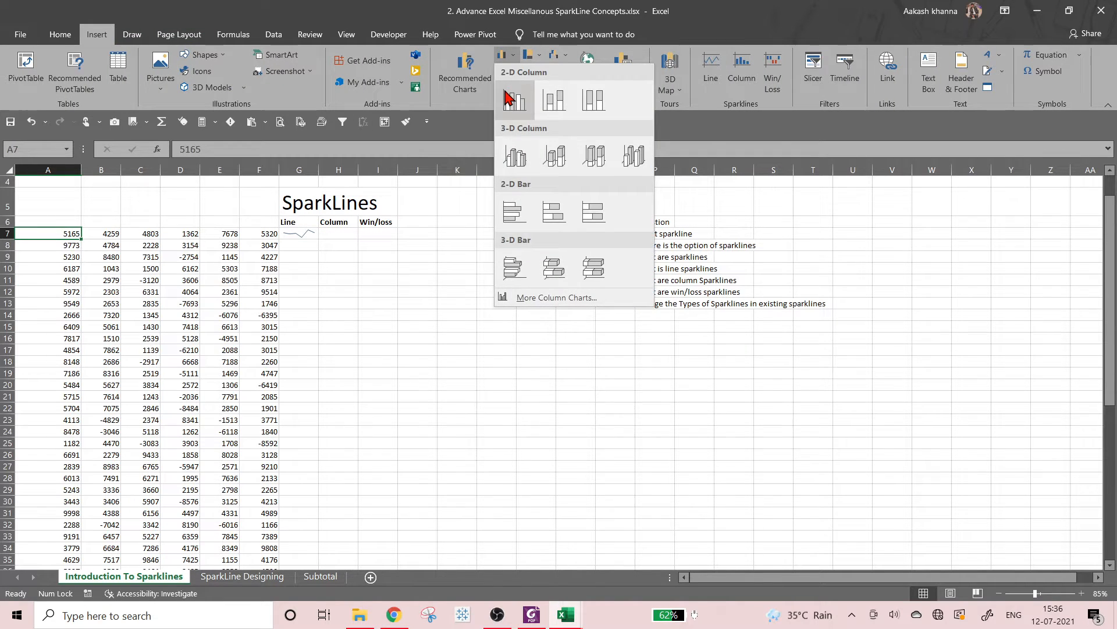
pyautogui.click(520, 156)
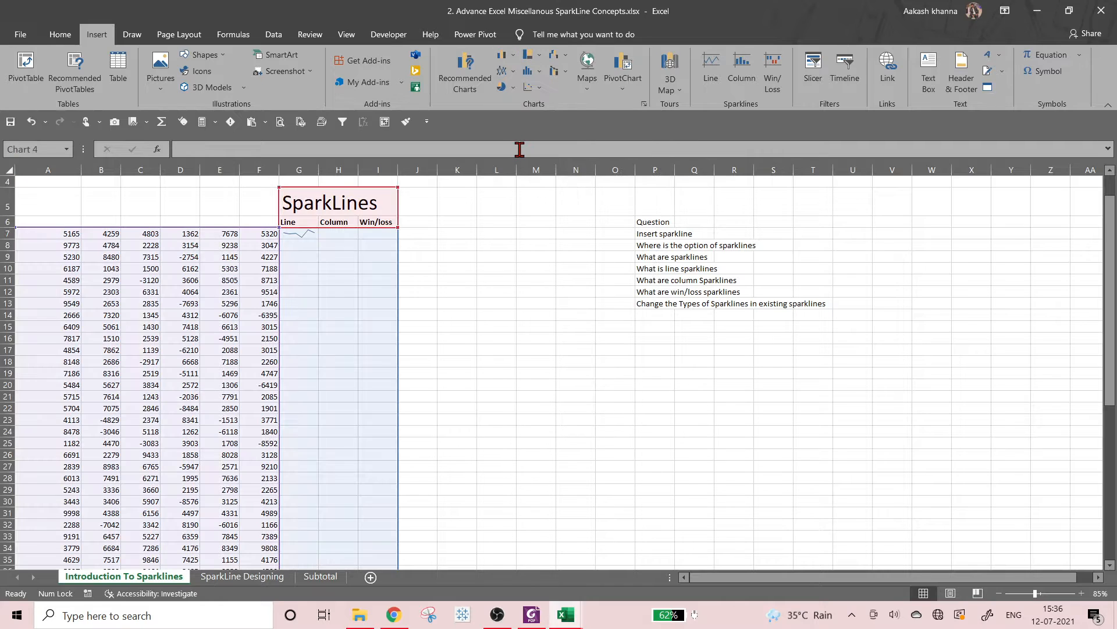
pyautogui.click(509, 235)
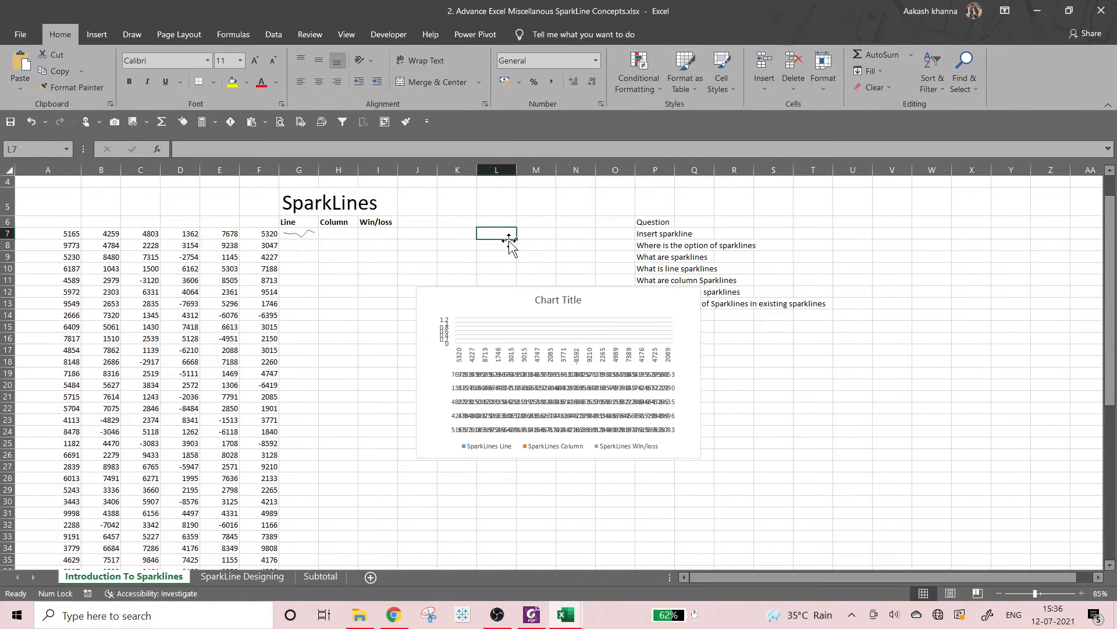
pyautogui.click(515, 286)
pyautogui.press('Delete')
pyautogui.click(515, 285)
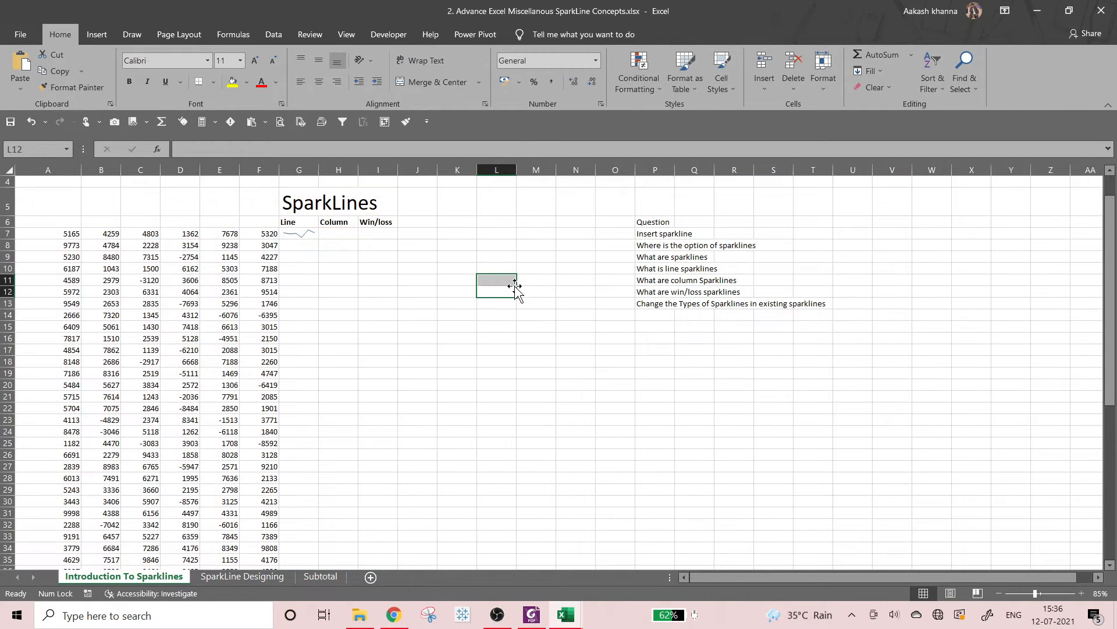
# Enter 500 in cell M13 and insert a 2-D clustered column chart from that single value.
pyautogui.click(522, 303)
pyautogui.write('500')
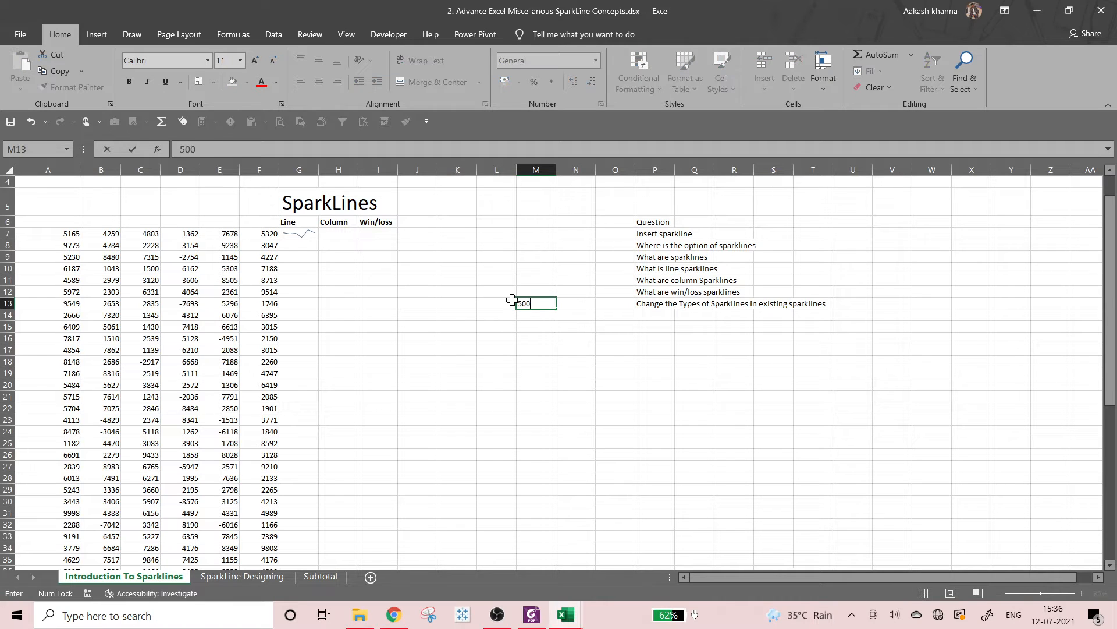
pyautogui.press('Return')
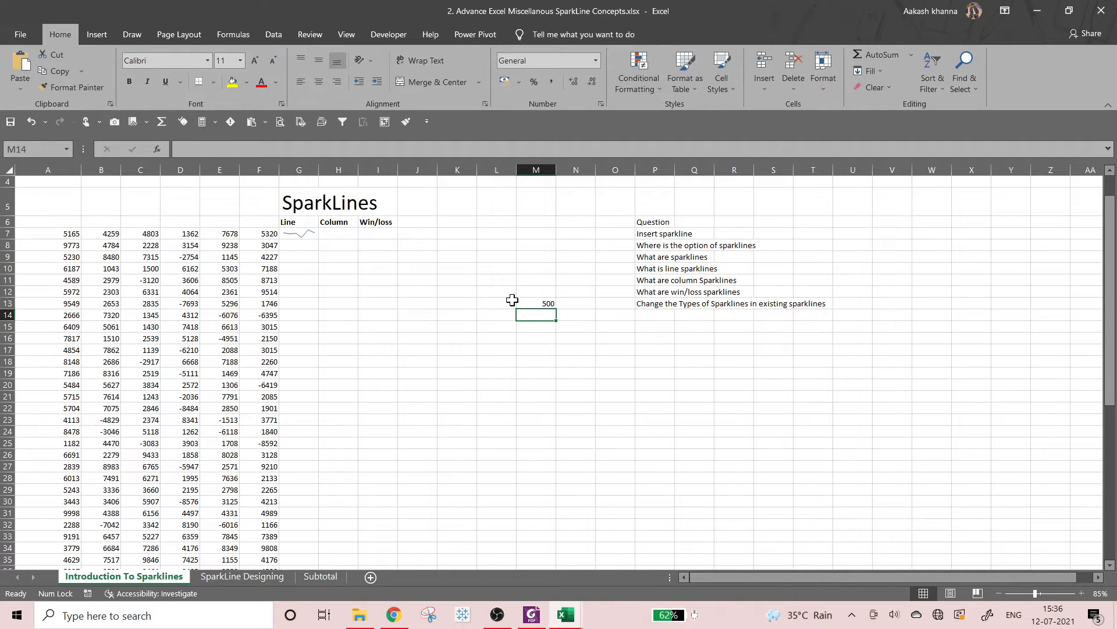
pyautogui.press('Up')
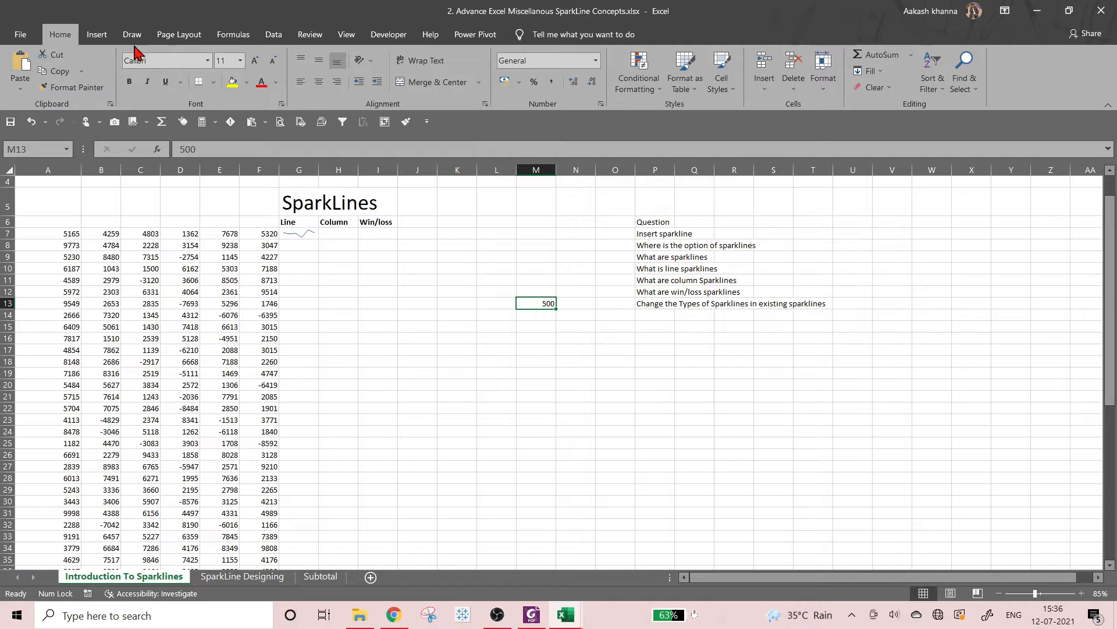
pyautogui.click(97, 34)
pyautogui.click(503, 55)
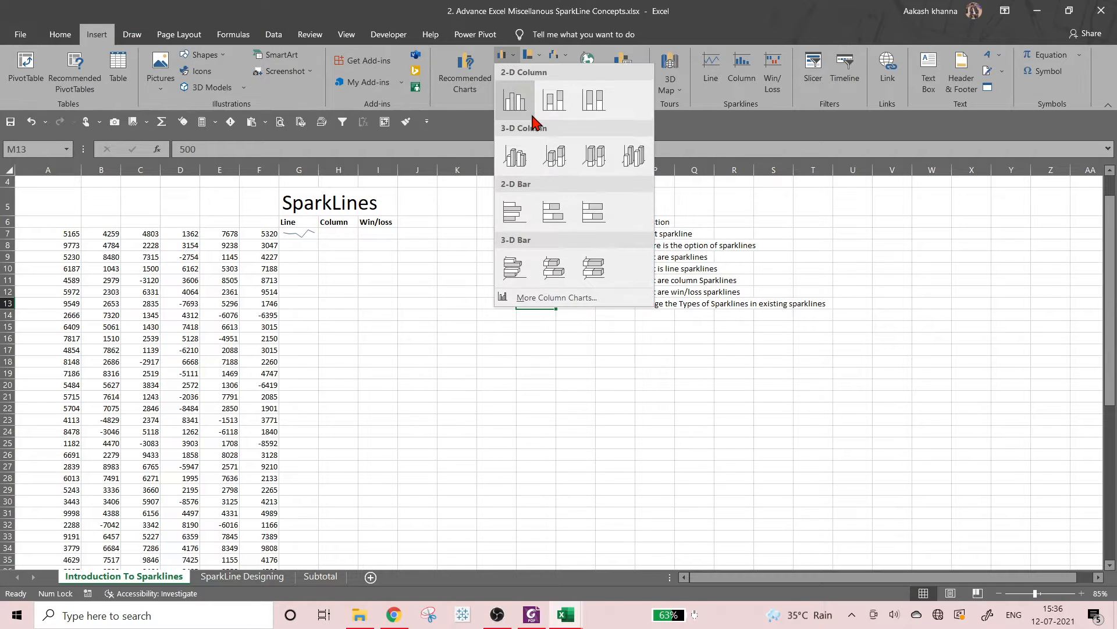
pyautogui.click(530, 112)
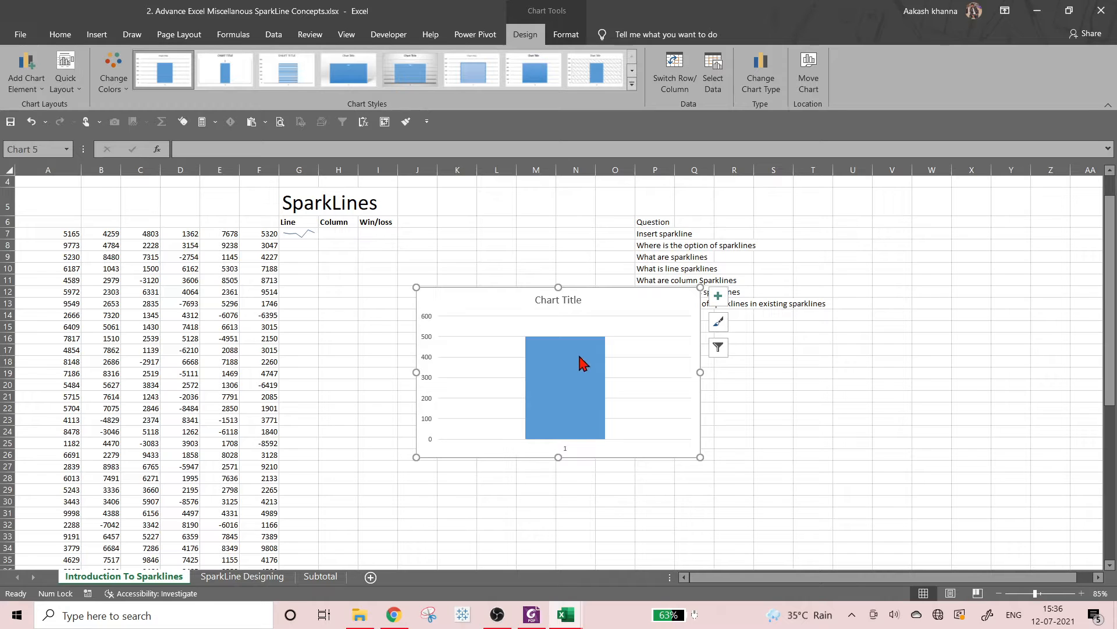
pyautogui.moveTo(577, 344)
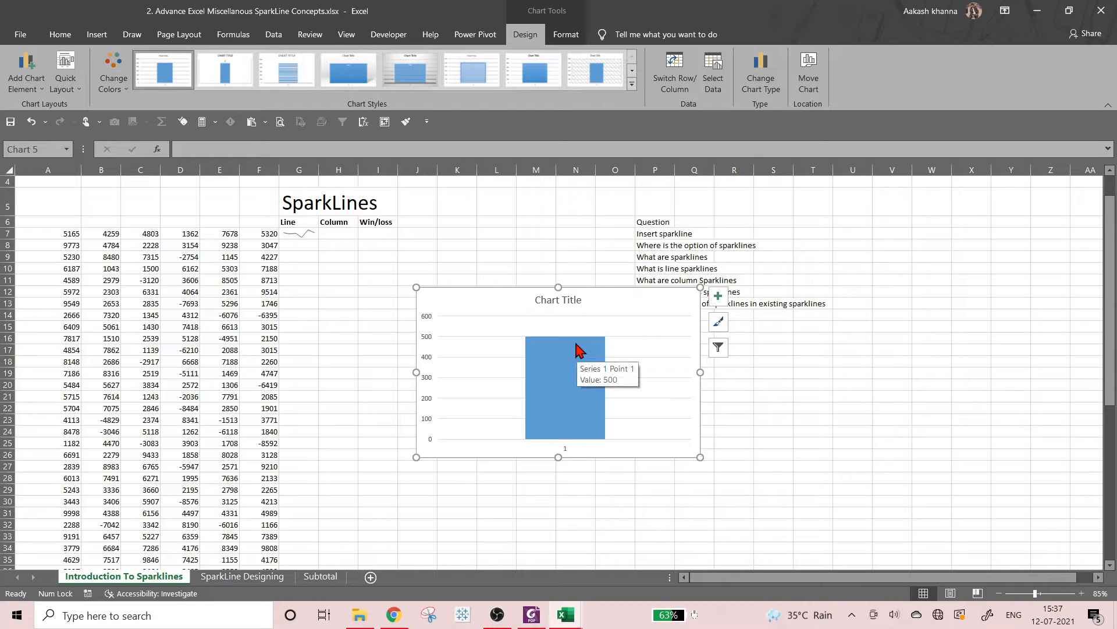
# Delete the single-value column chart and clear the value in cell M13.
pyautogui.click(719, 429)
pyautogui.click(636, 315)
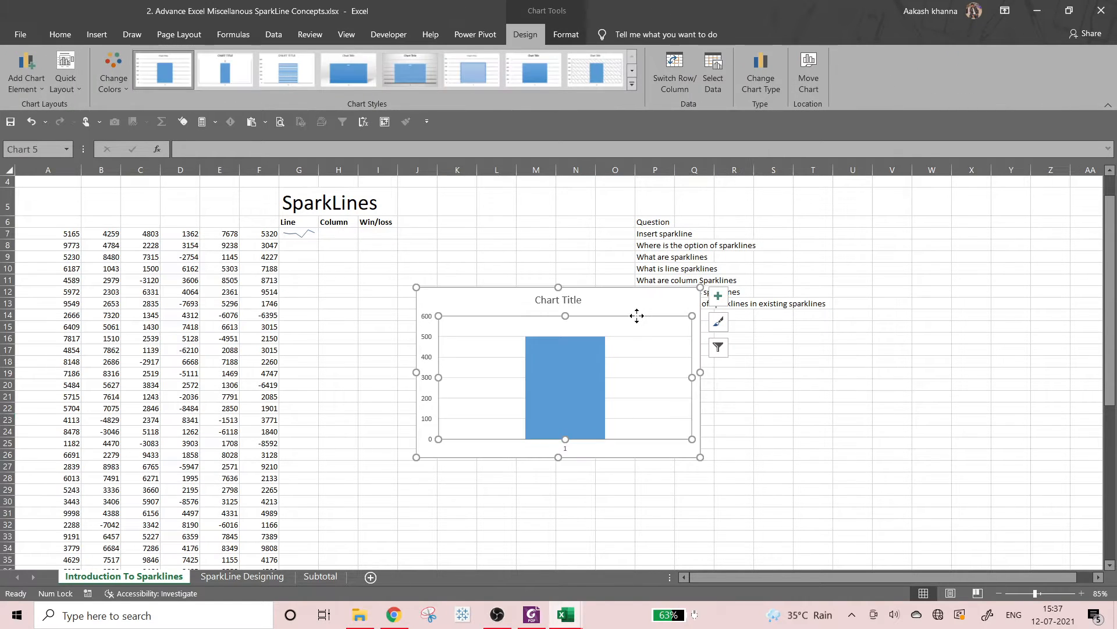
pyautogui.press('Delete')
pyautogui.click(603, 304)
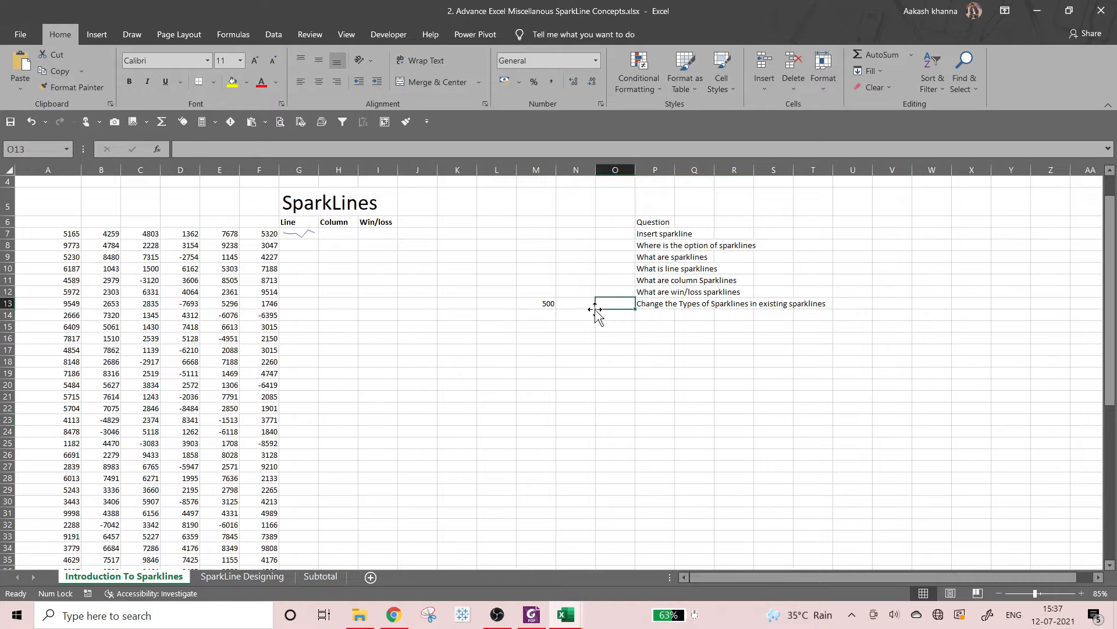
pyautogui.click(551, 303)
pyautogui.press('Delete')
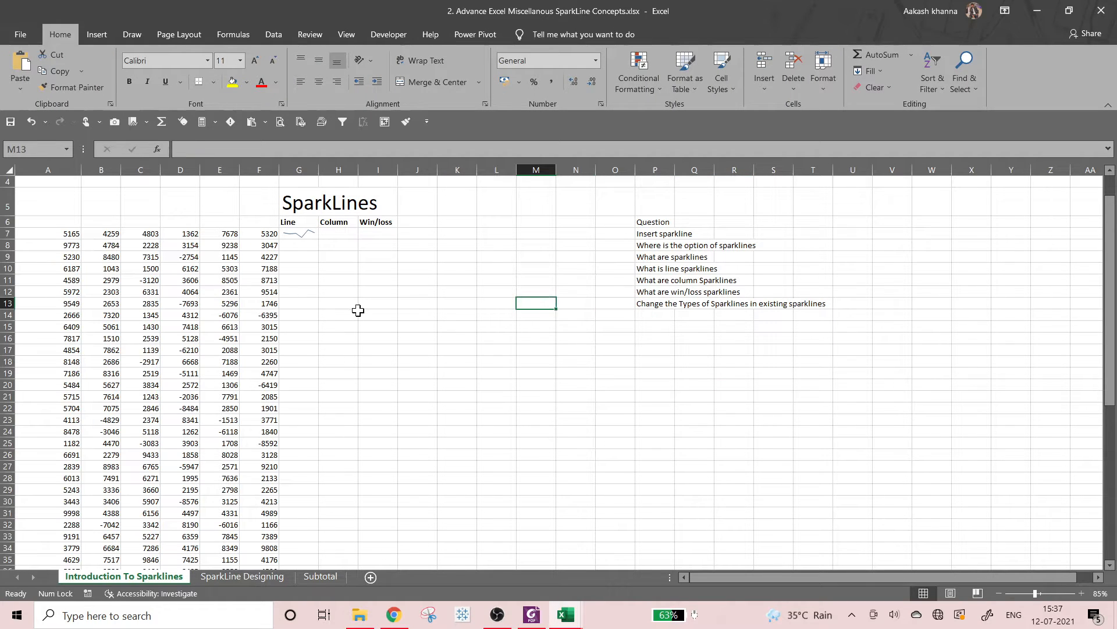
# Clear the existing line sparkline of data row A7:F7 from cell G7.
pyautogui.click(293, 236)
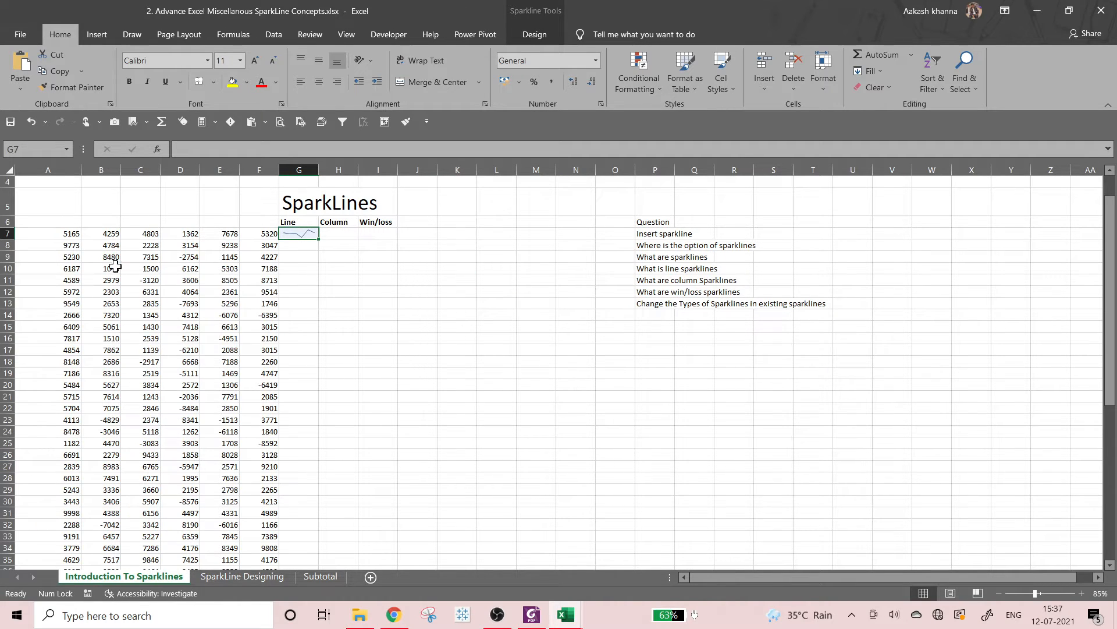
pyautogui.moveTo(57, 233); pyautogui.dragTo(270, 233)
pyautogui.click(328, 272)
pyautogui.click(299, 236)
pyautogui.click(534, 35)
pyautogui.click(711, 90)
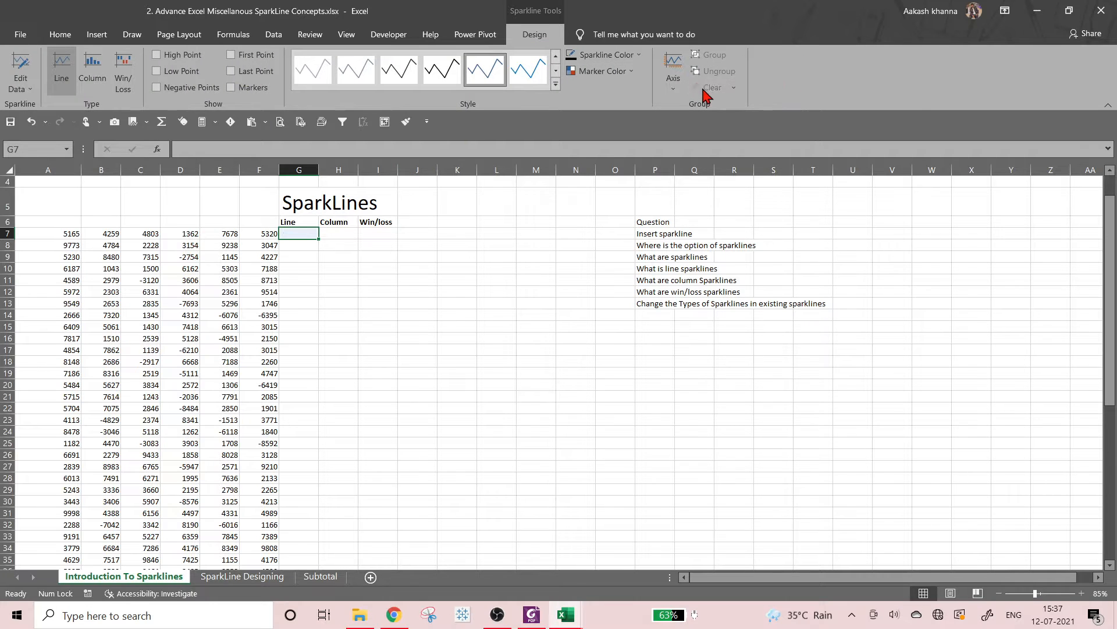
pyautogui.click(418, 257)
# Widen the Line, Column and Win/loss columns G, H and I.
pyautogui.moveTo(324, 171); pyautogui.dragTo(584, 170)
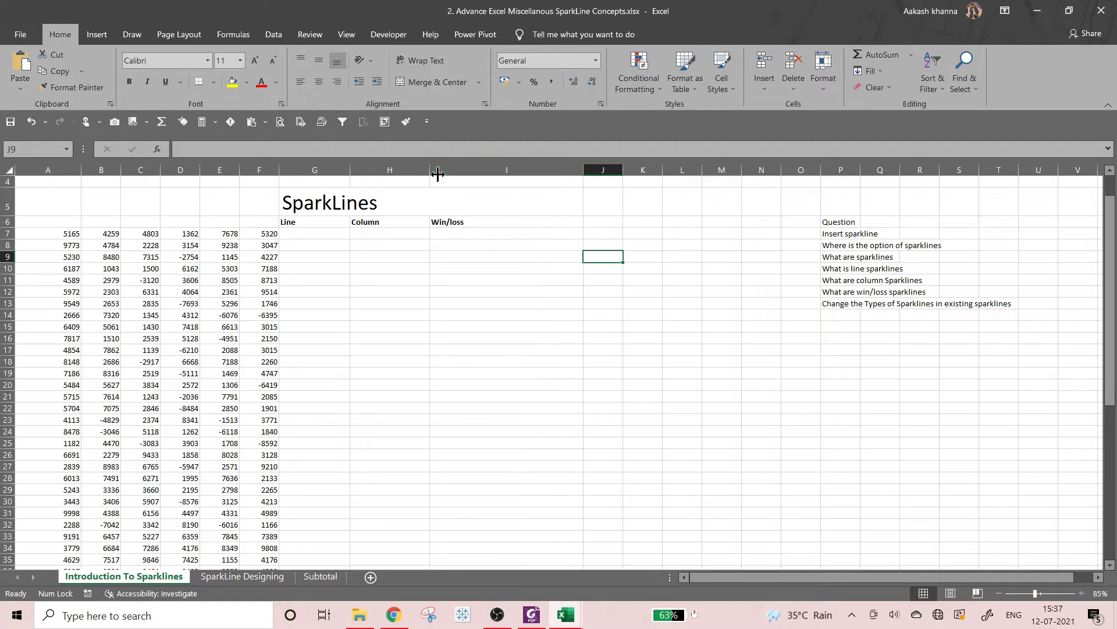
pyautogui.moveTo(438, 174); pyautogui.dragTo(454, 171)
pyautogui.moveTo(348, 174); pyautogui.dragTo(373, 177)
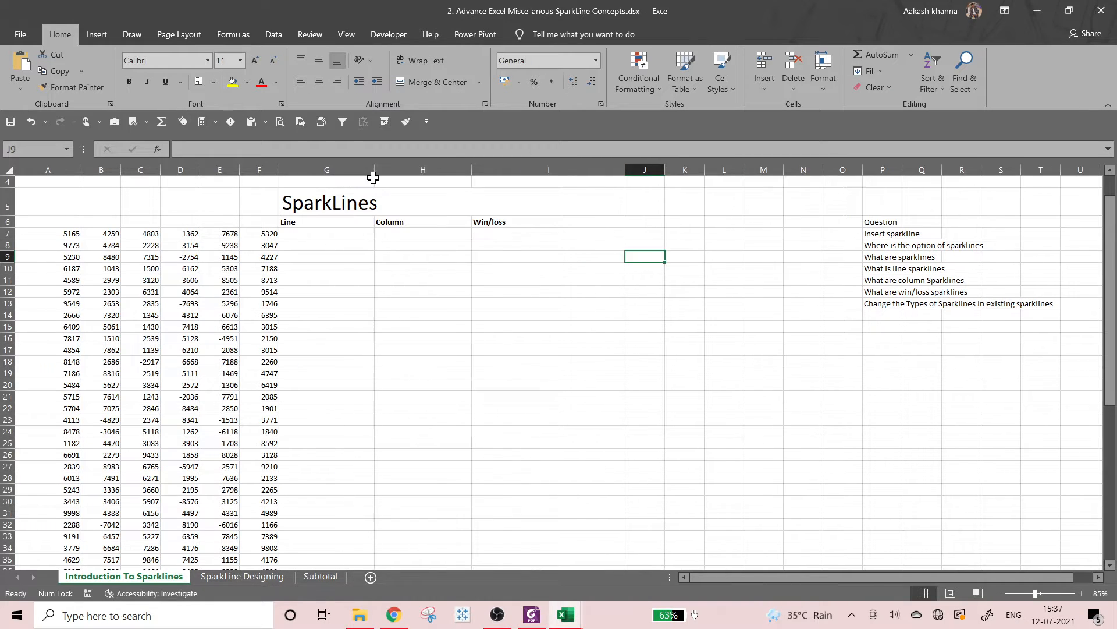
pyautogui.click(365, 223)
pyautogui.click(444, 222)
pyautogui.click(492, 222)
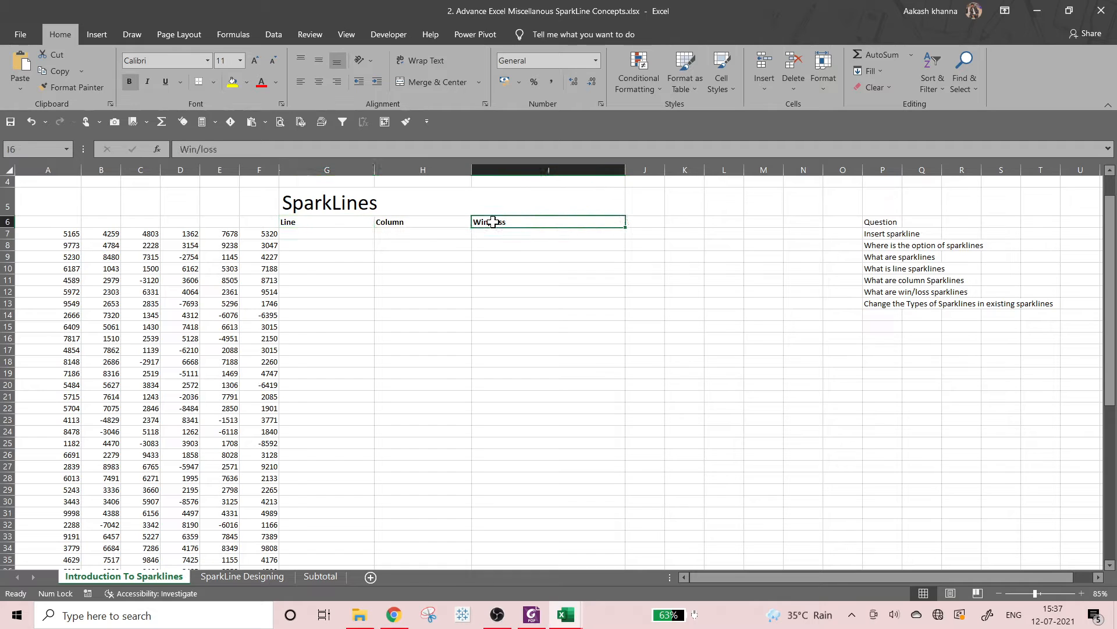
# Create a line sparkline in cell G7 from data range A7:F7 and increase the height of row 7.
pyautogui.click(332, 235)
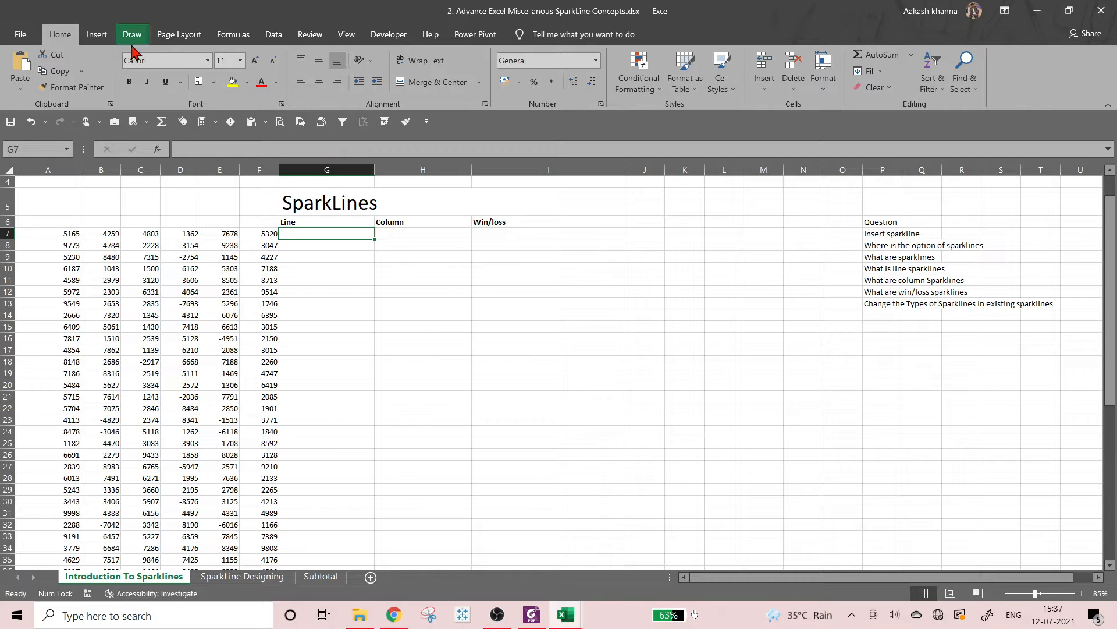
pyautogui.click(96, 35)
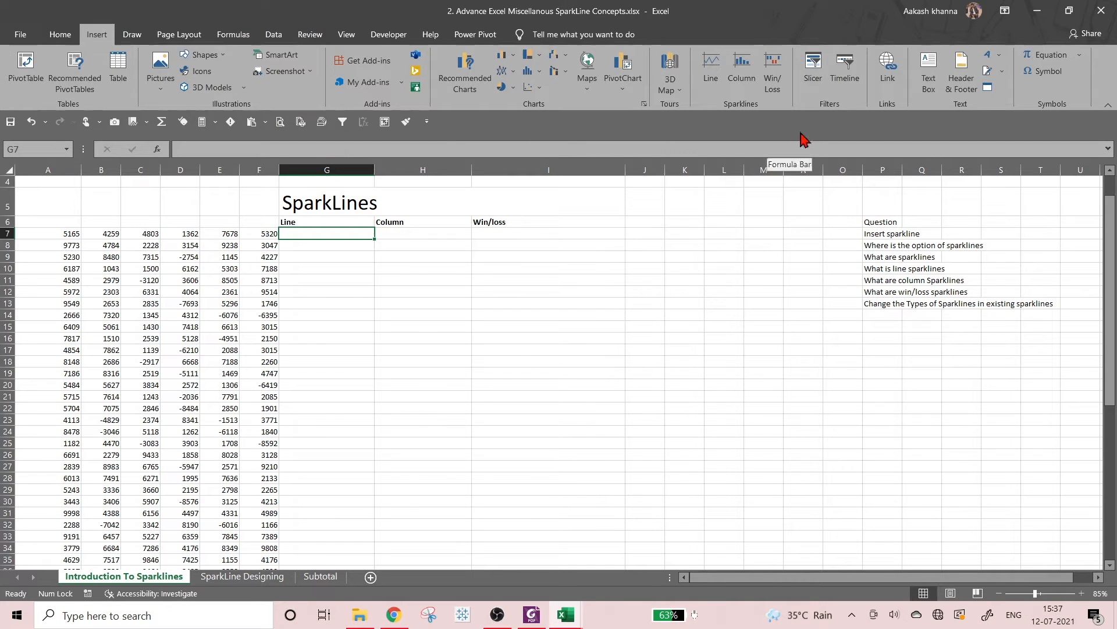
pyautogui.click(712, 70)
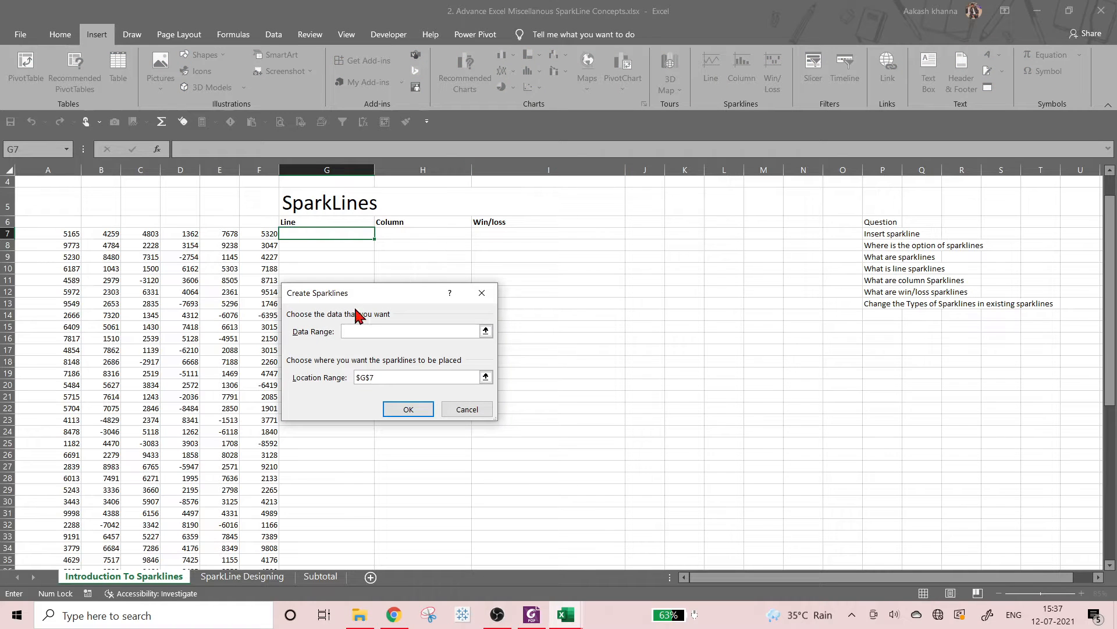
pyautogui.moveTo(352, 297); pyautogui.dragTo(529, 291)
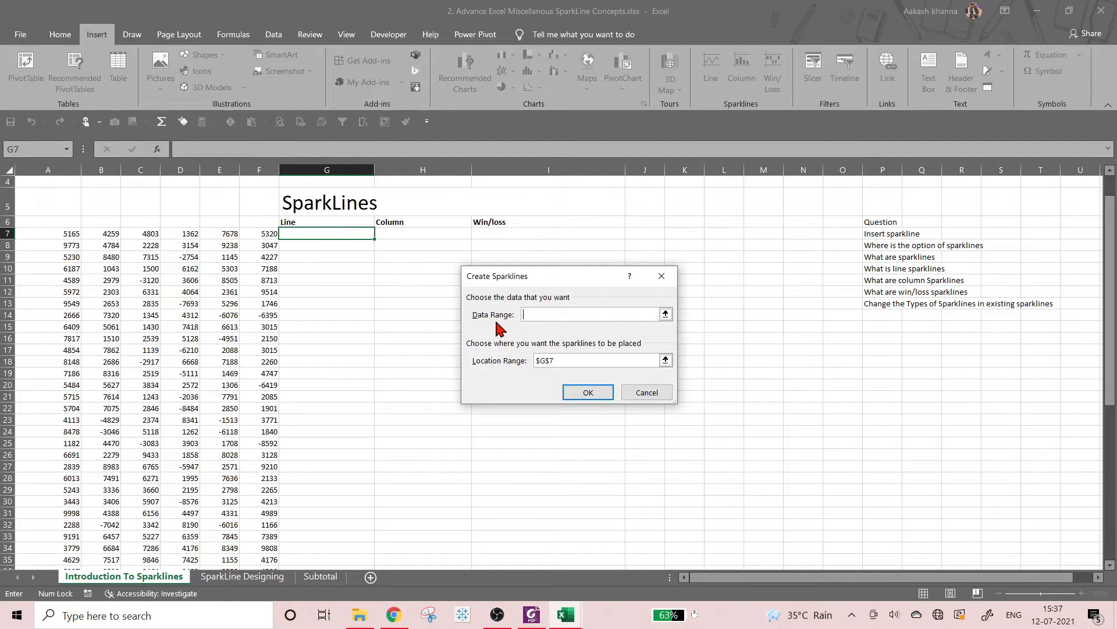
pyautogui.moveTo(50, 237); pyautogui.dragTo(274, 234)
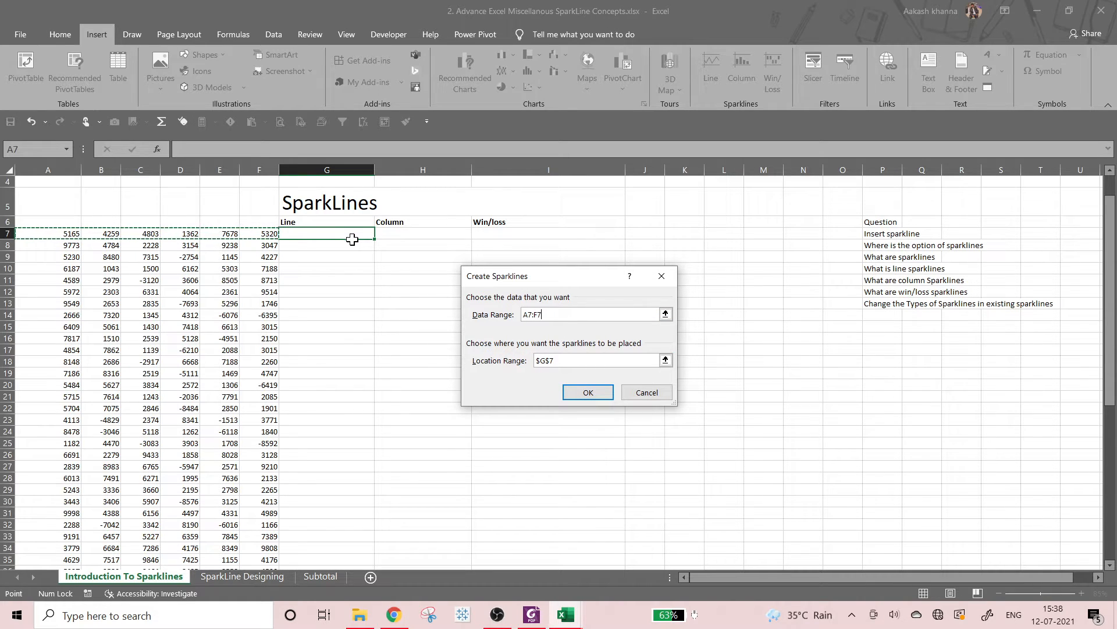
pyautogui.click(573, 393)
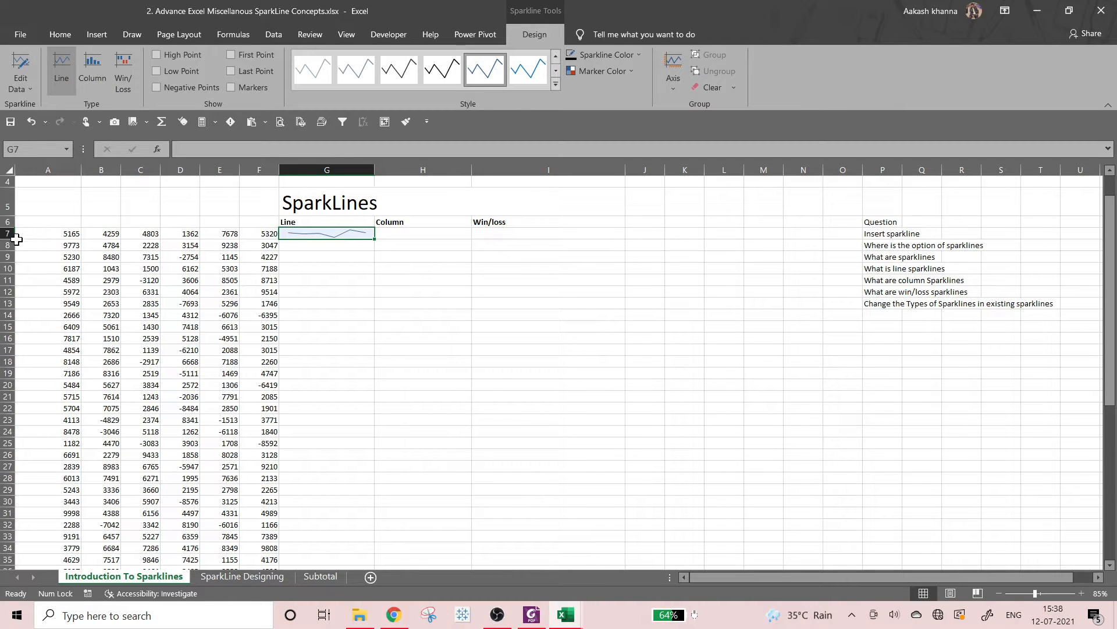
pyautogui.moveTo(13, 239); pyautogui.dragTo(13, 248)
pyautogui.click(307, 274)
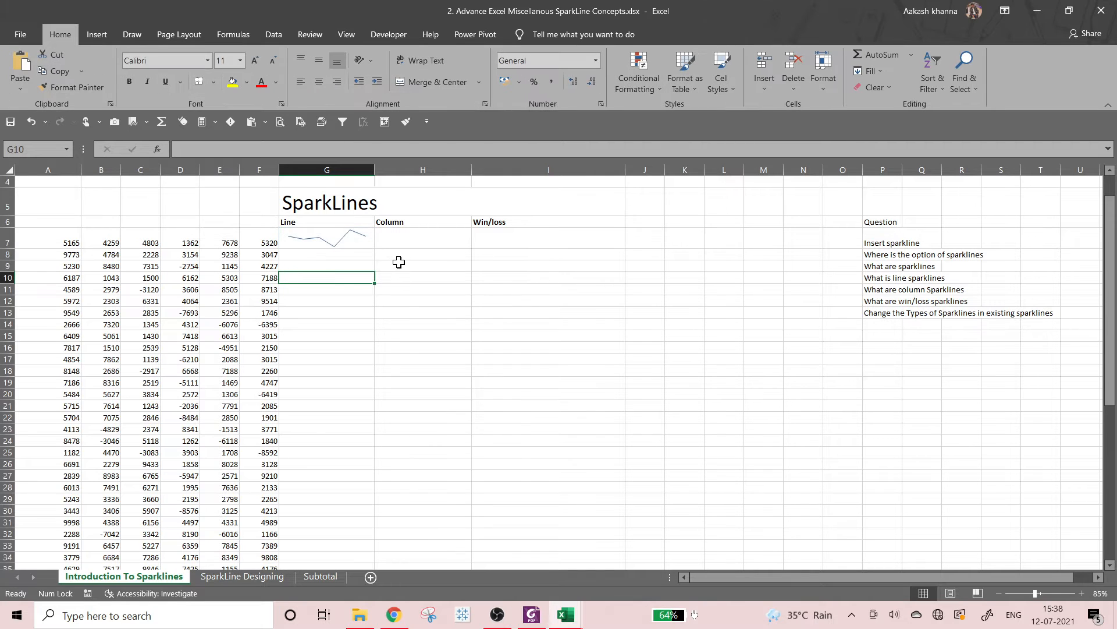
# Copy the line sparkline in cell G7 and paste it over column G down to the last data row, 39.
pyautogui.click(355, 245)
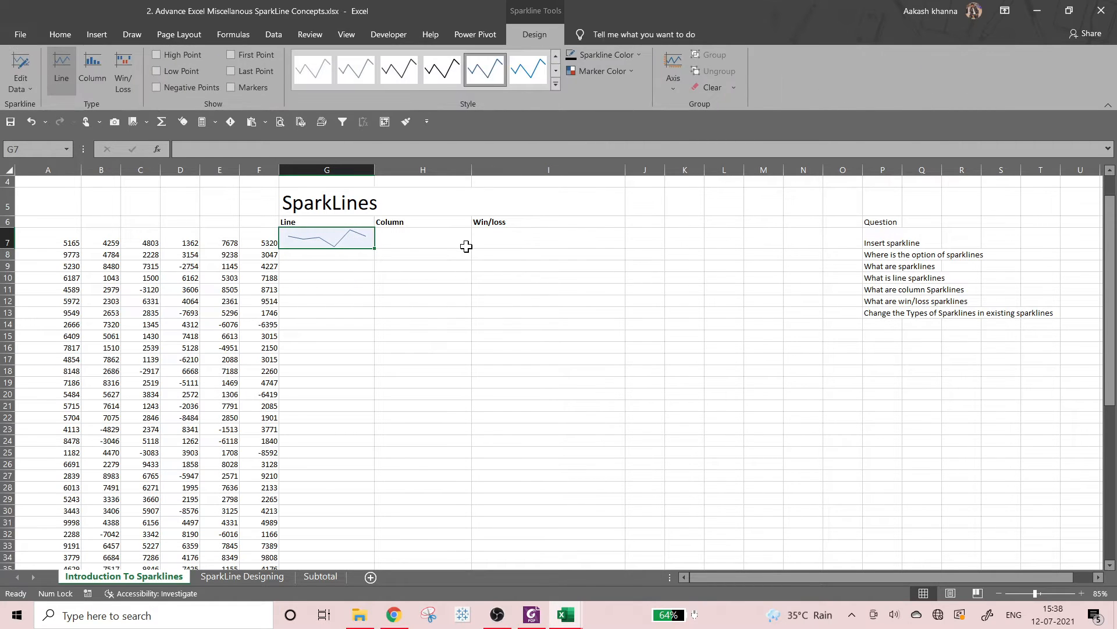
pyautogui.hotkey('ctrl', 'c')
pyautogui.press('Down')
pyautogui.press('Down')
pyautogui.press('Down')
pyautogui.press('Down')
pyautogui.press('Down')
pyautogui.press('Down')
pyautogui.press('Down')
pyautogui.press('Down')
pyautogui.press('Down')
pyautogui.press('Down')
pyautogui.press('Down')
pyautogui.press('Down')
pyautogui.press('Down')
pyautogui.press('Down')
pyautogui.press('Down')
pyautogui.press('Down')
pyautogui.press('Down')
pyautogui.press('Down')
pyautogui.press('Down')
pyautogui.press('Down')
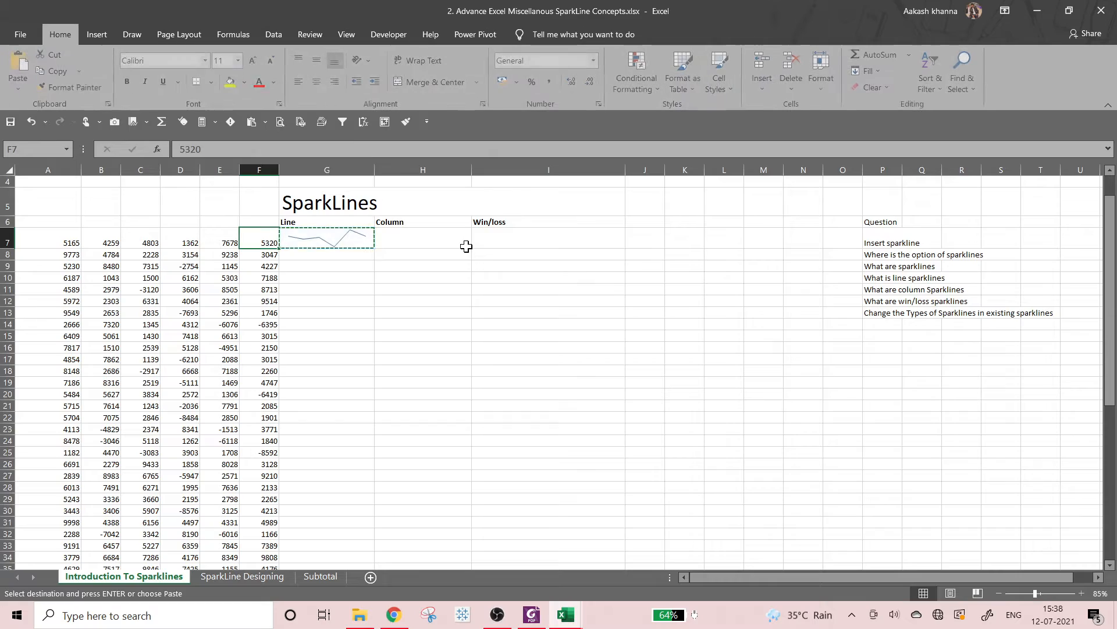
pyautogui.hotkey('ctrl', 'shift', 'Up')
pyautogui.hotkey('ctrl', 'v')
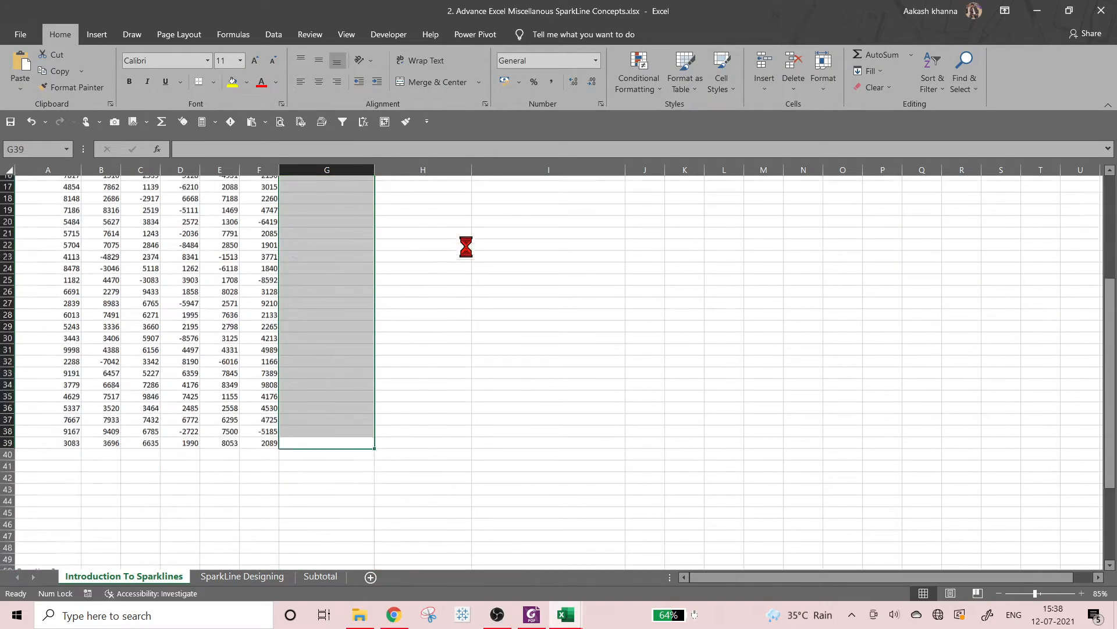
pyautogui.click(466, 247)
pyautogui.scroll(7, 451, 248)
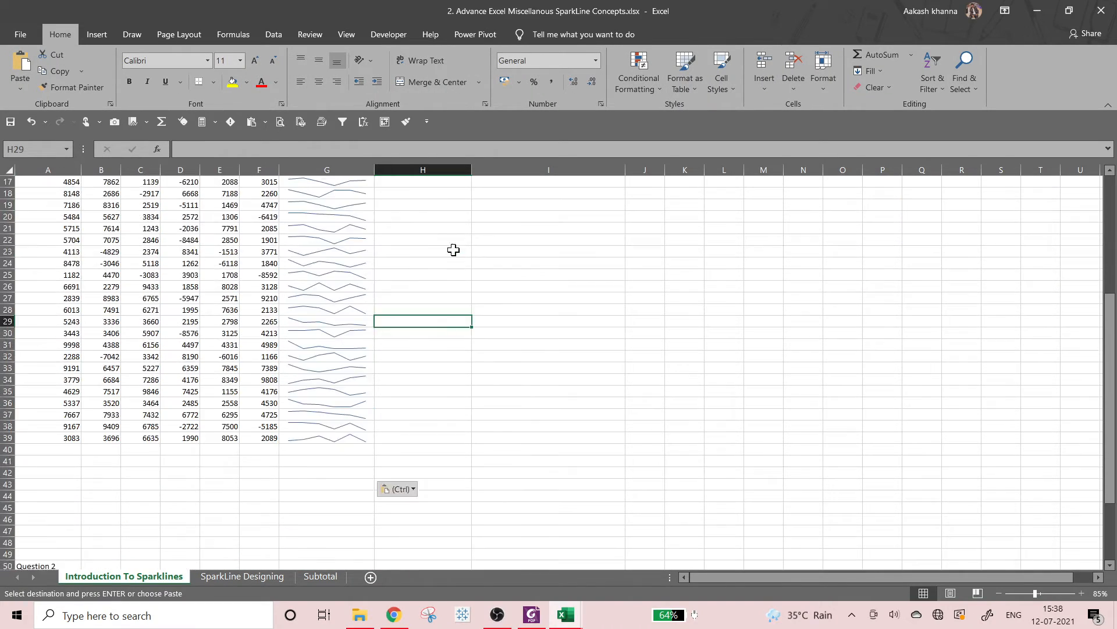
# Narrow columns G, H and I so the sparkline columns sit closer together.
pyautogui.moveTo(376, 170); pyautogui.dragTo(332, 170)
pyautogui.click(387, 262)
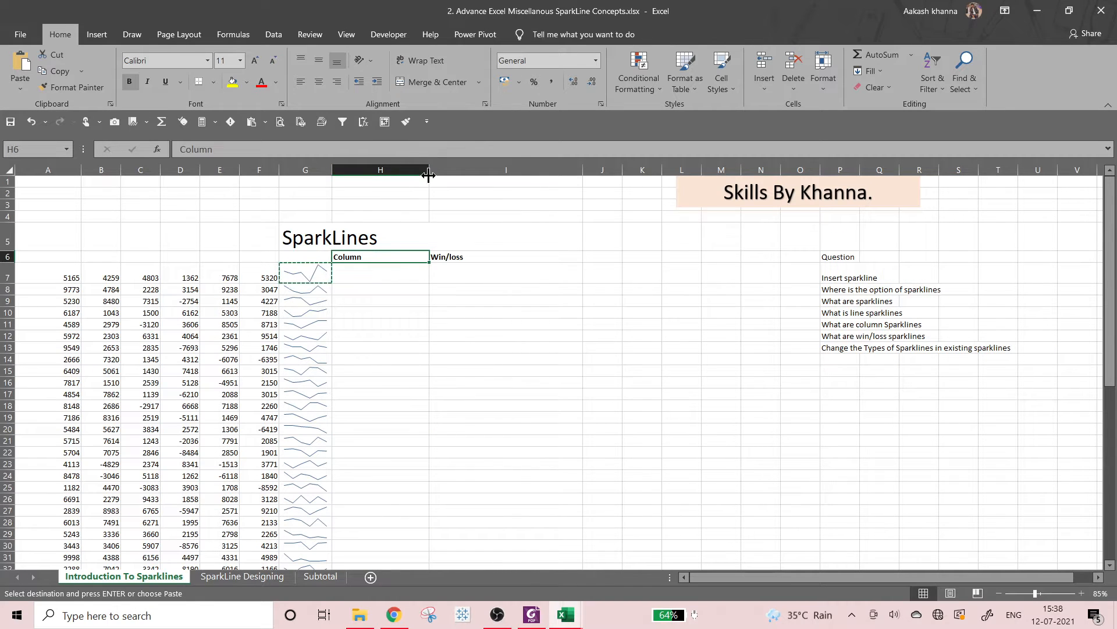
pyautogui.moveTo(429, 170); pyautogui.dragTo(386, 170)
pyautogui.click(439, 257)
pyautogui.click(406, 299)
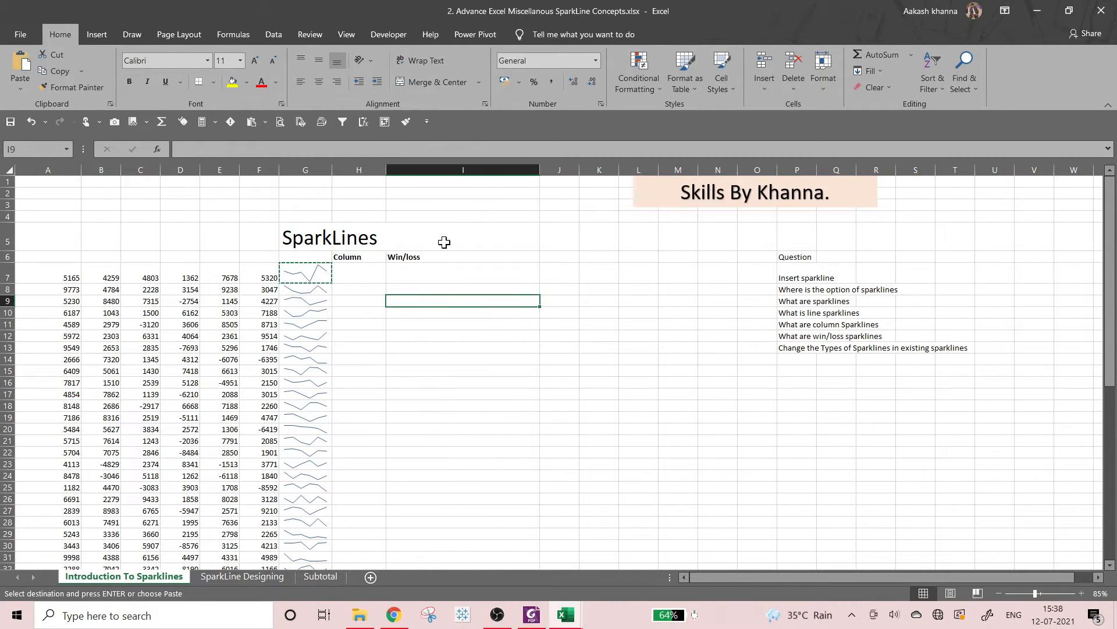
pyautogui.moveTo(539, 170); pyautogui.dragTo(435, 190)
# Enlarge the worksheet view to 130% around the sample data and its line sparklines.
pyautogui.press('Left')
pyautogui.hotkey('ctrl', 'Left')
pyautogui.hotkey('ctrl', 'Left')
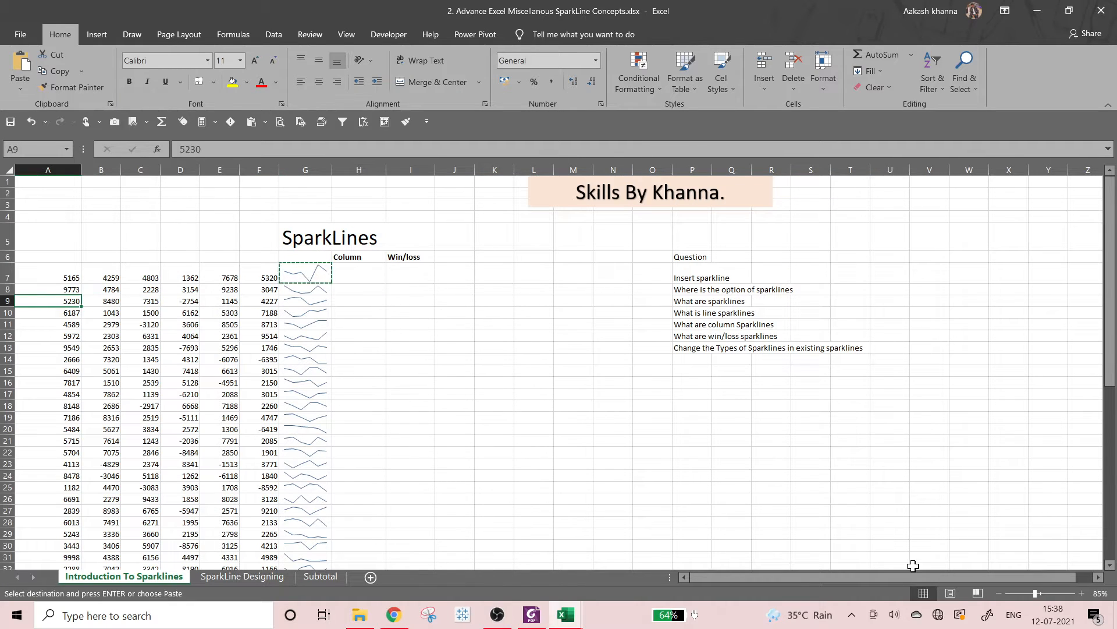
pyautogui.click(1081, 593)
pyautogui.click(1082, 593)
pyautogui.click(1081, 593)
pyautogui.click(1082, 593)
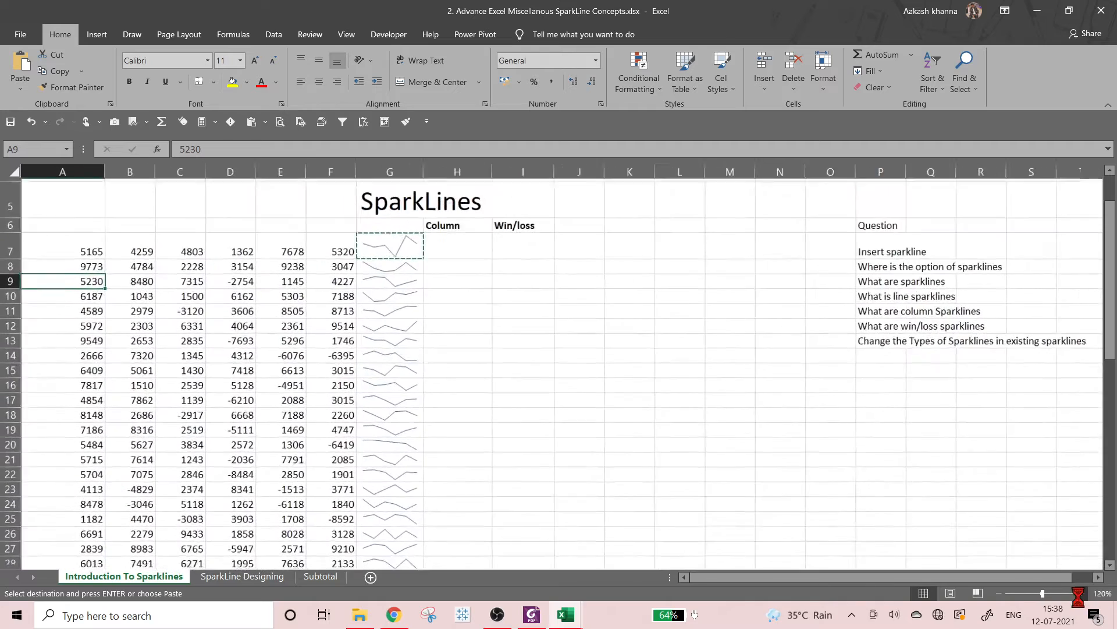
pyautogui.click(1081, 594)
pyautogui.scroll(2, 704, 377)
pyautogui.click(599, 327)
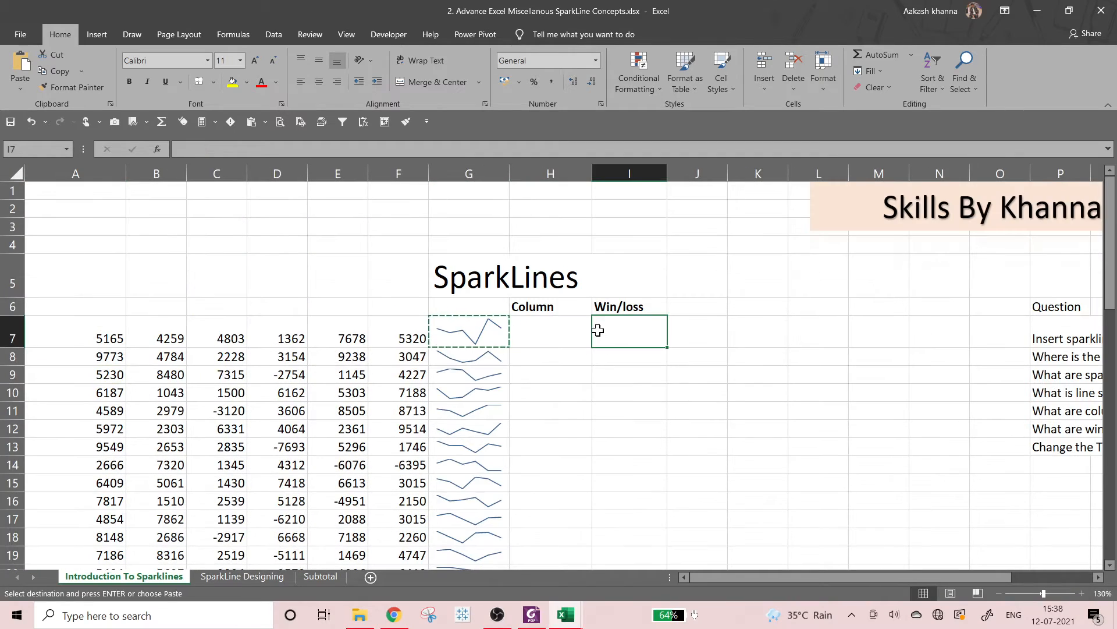
# Cancel the pending copy and look through the line sparklines in column G from row 7 down to row 39.
pyautogui.click(521, 328)
pyautogui.press('Escape')
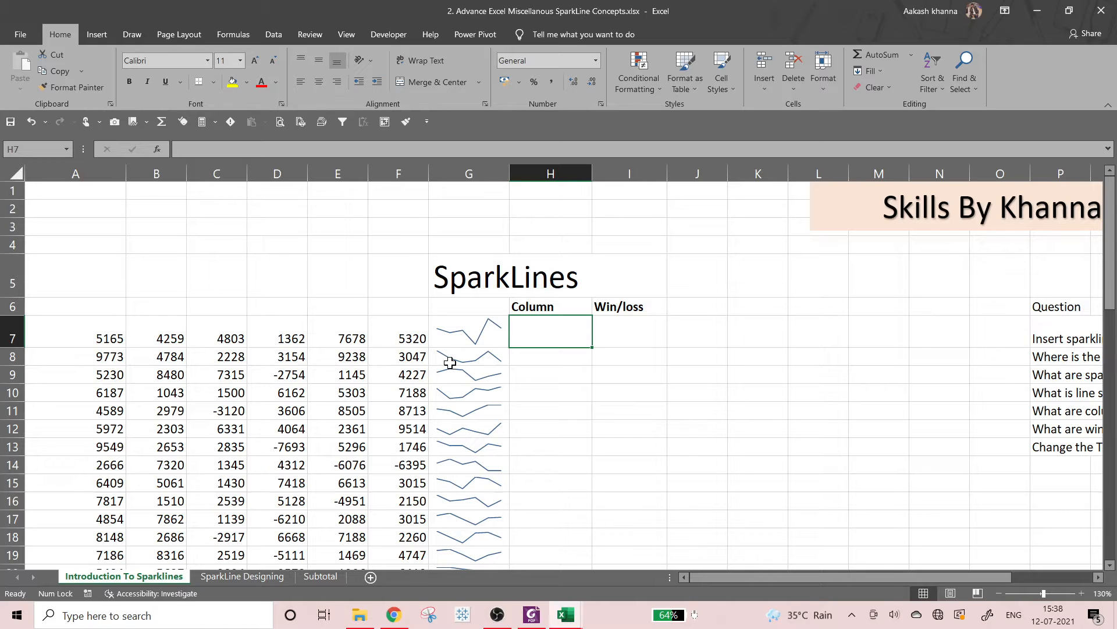
pyautogui.click(464, 345)
pyautogui.click(526, 356)
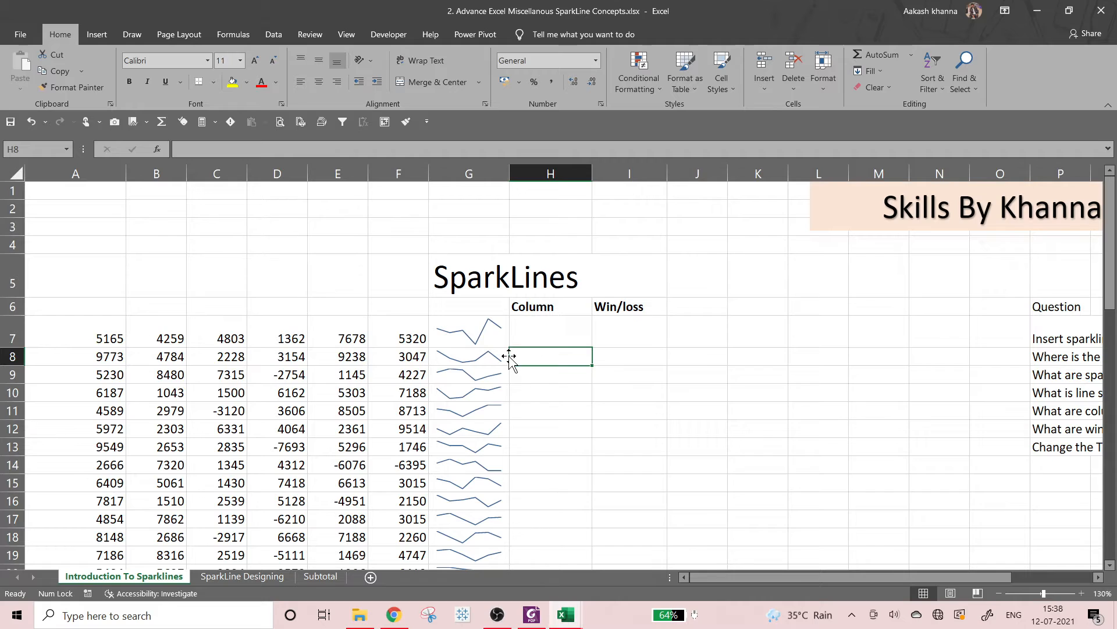
pyautogui.scroll(-6, 501, 378)
pyautogui.scroll(5, 497, 449)
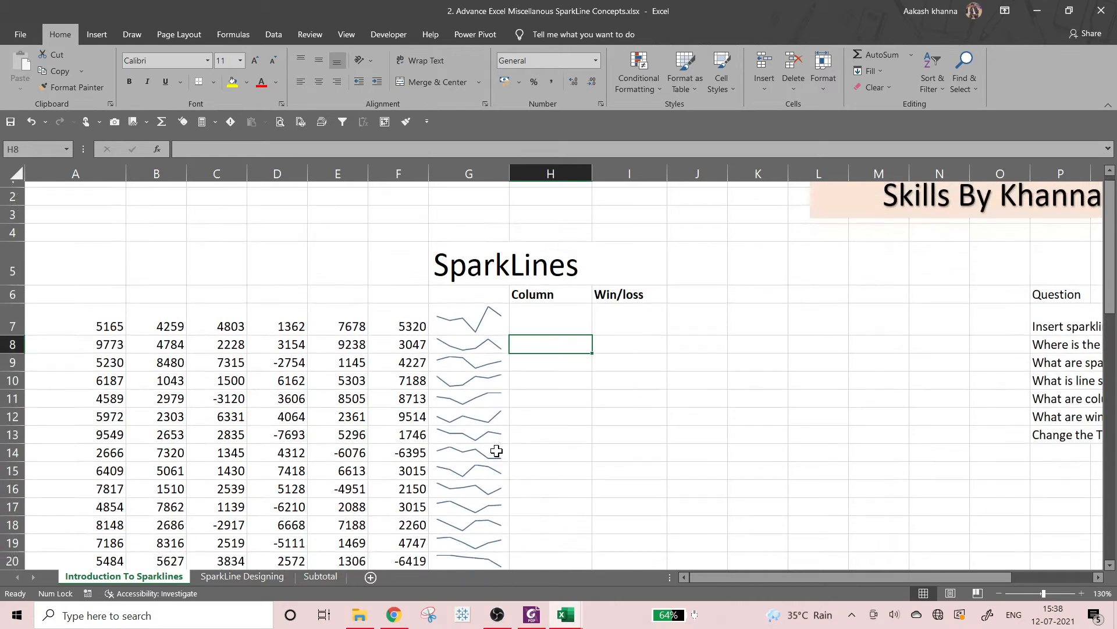
pyautogui.scroll(1, 496, 451)
pyautogui.click(468, 332)
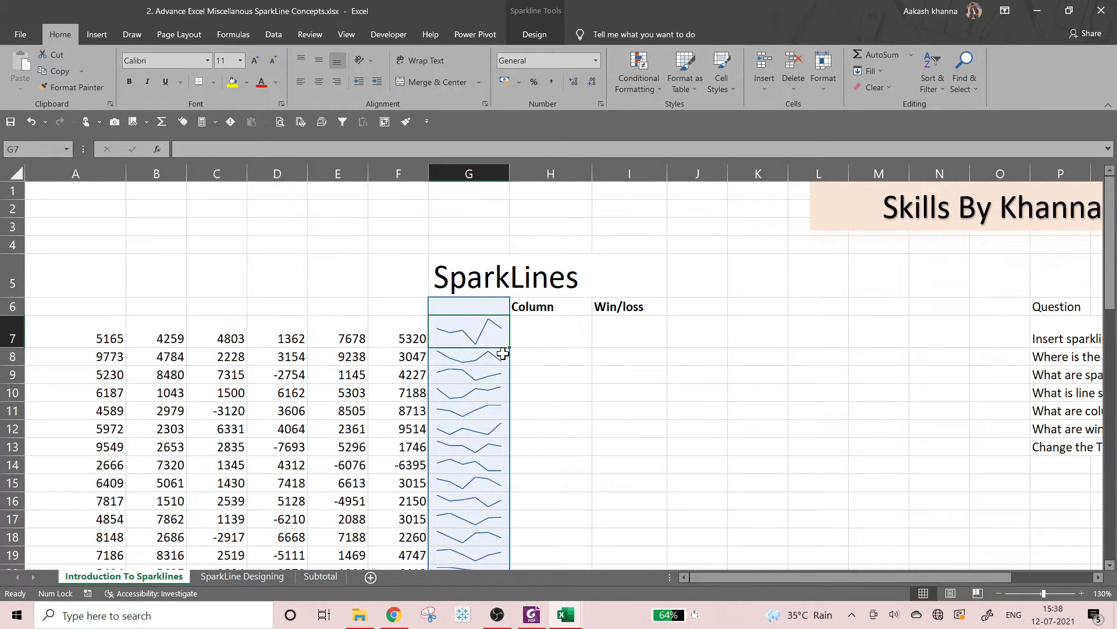
pyautogui.scroll(-1, 502, 355)
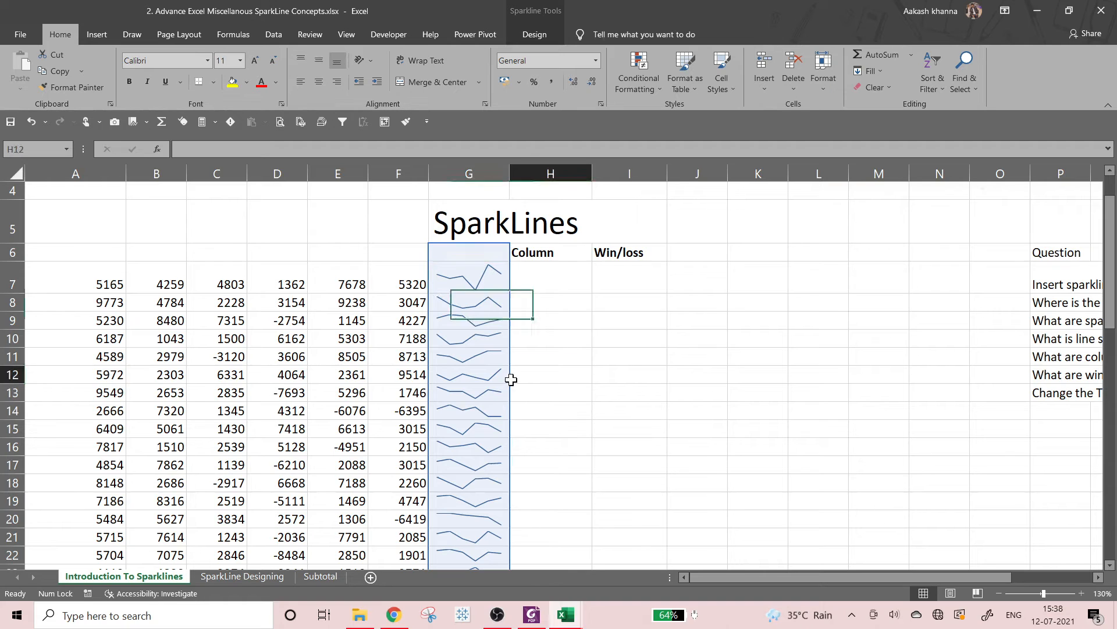
pyautogui.click(484, 374)
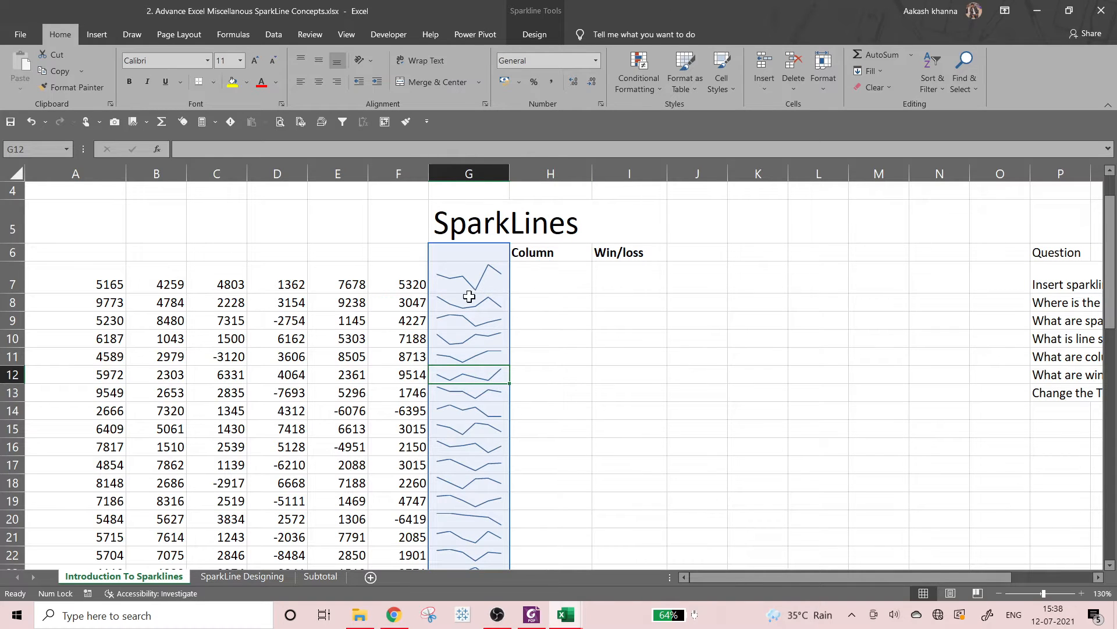
pyautogui.scroll(-9, 465, 415)
pyautogui.scroll(11, 454, 423)
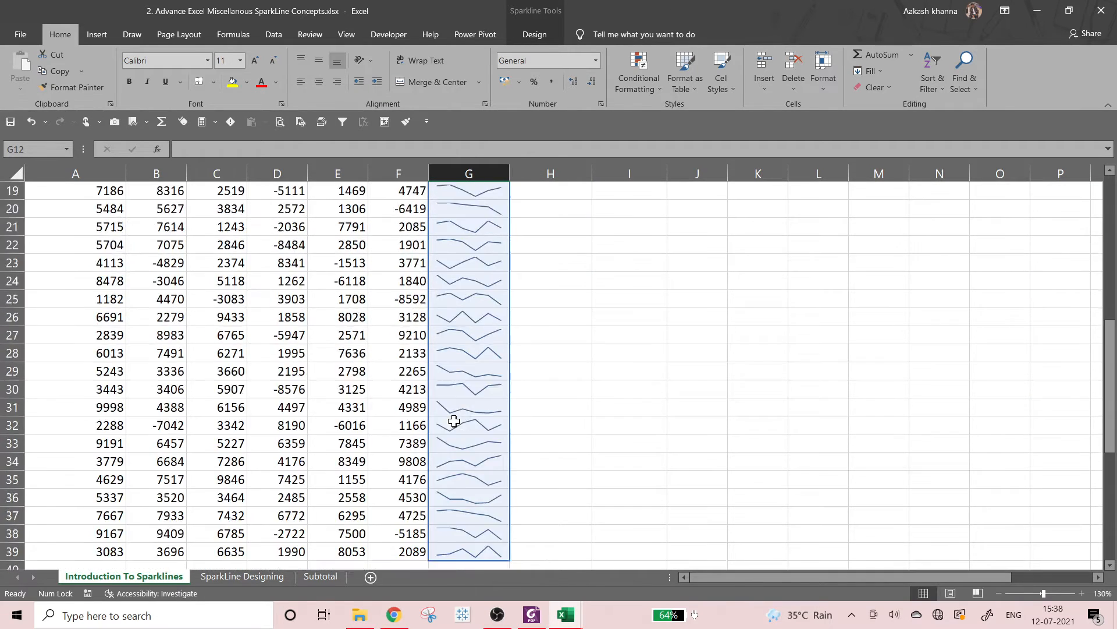
pyautogui.click(462, 388)
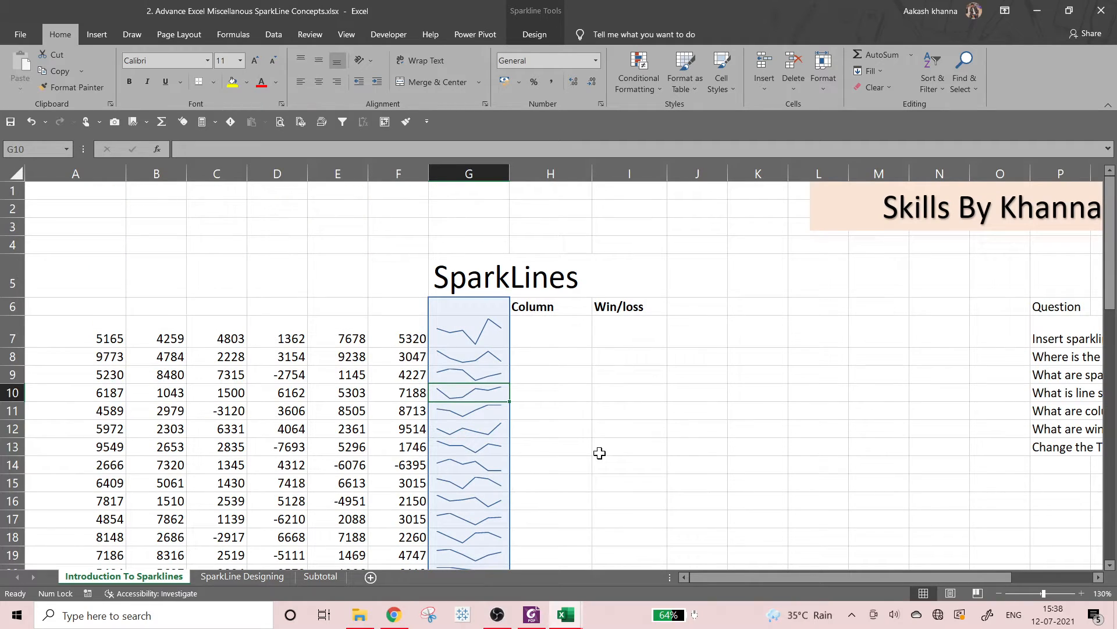
# Zoom the worksheet out to 60% and select G7:G39 to view all the line sparklines together.
pyautogui.click(999, 593)
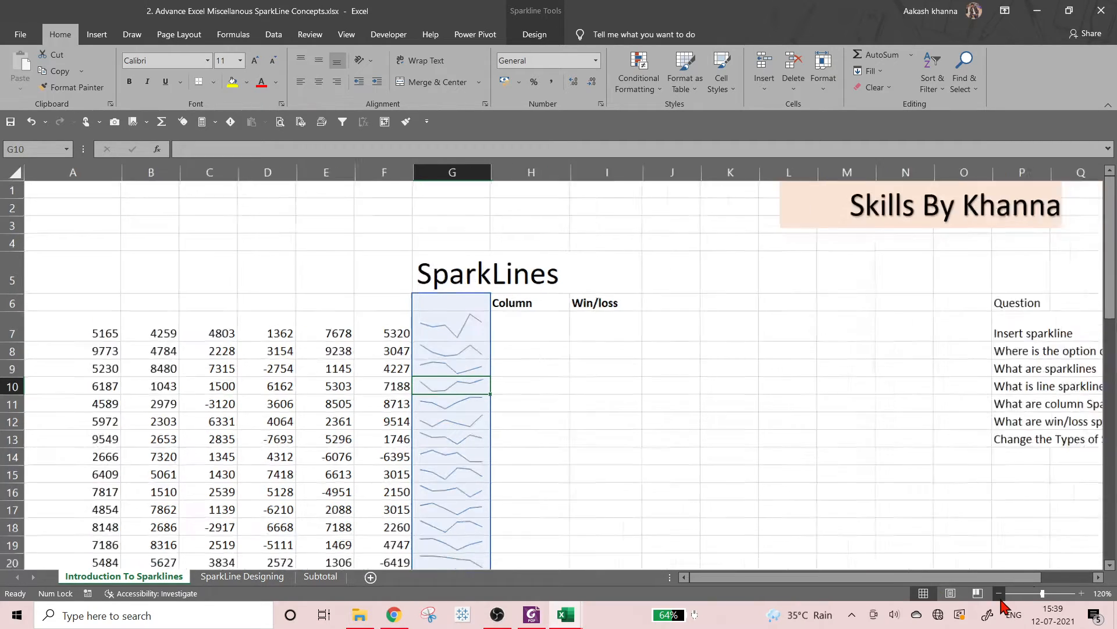
pyautogui.click(999, 593)
pyautogui.click(999, 593)
pyautogui.click(999, 593)
pyautogui.click(998, 593)
pyautogui.click(999, 593)
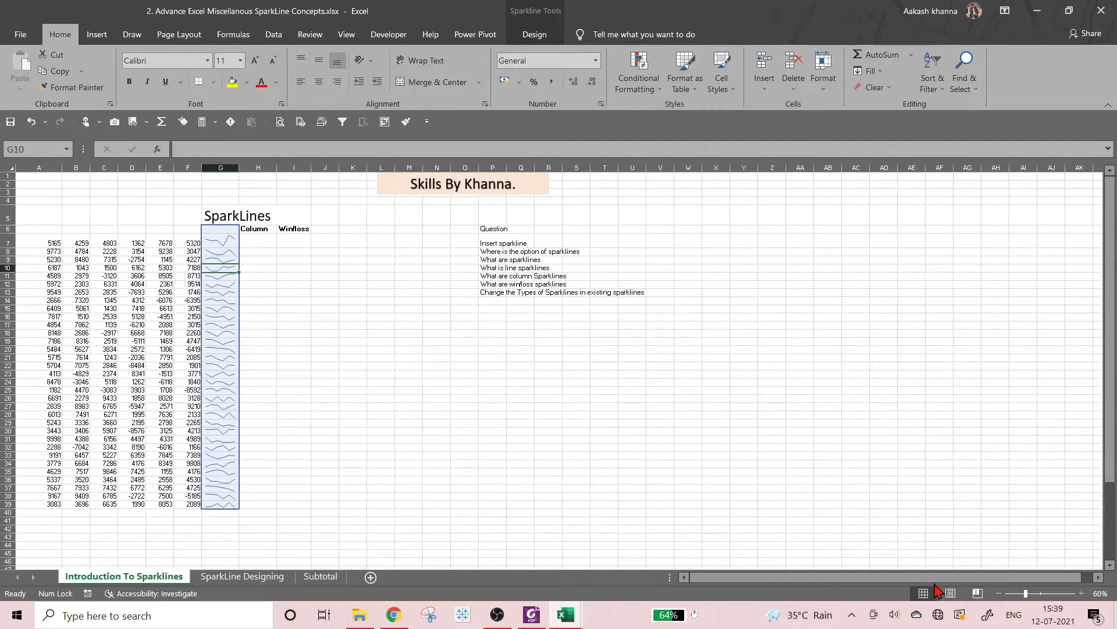
pyautogui.click(279, 326)
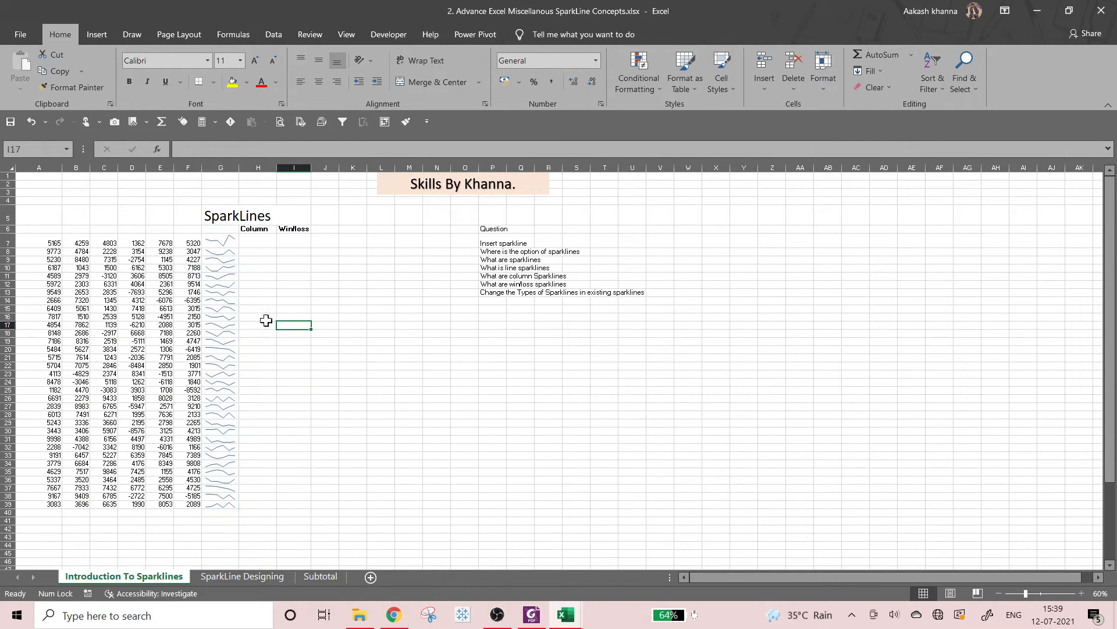
pyautogui.moveTo(232, 239); pyautogui.dragTo(233, 504)
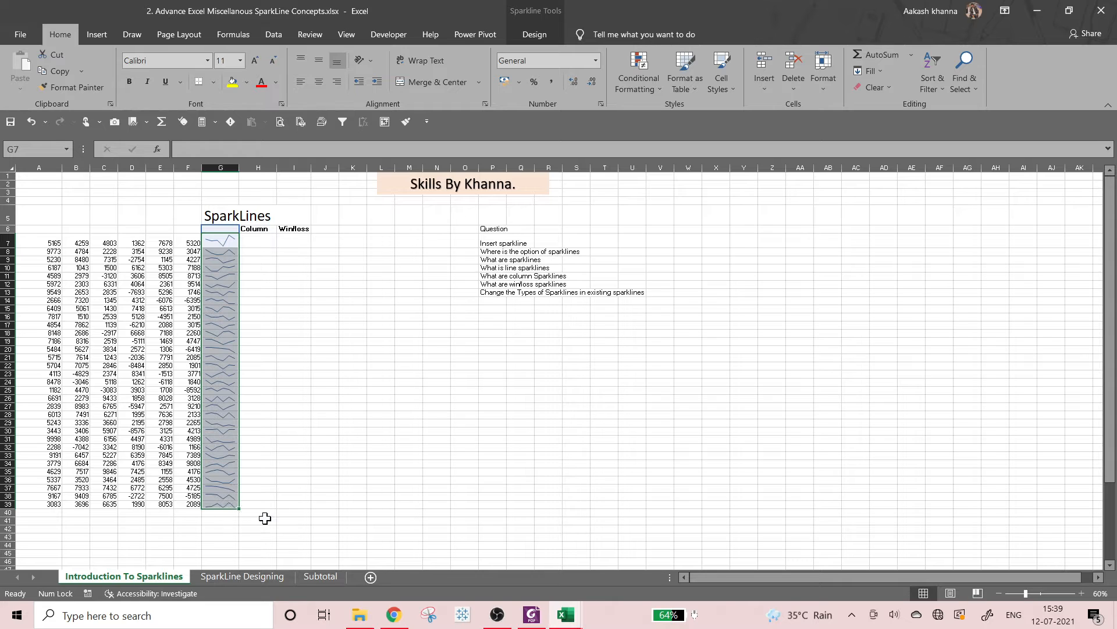
# Set the worksheet zoom to 120% and inspect the line sparklines in cells G8 and G7.
pyautogui.click(1046, 594)
pyautogui.scroll(2, 498, 445)
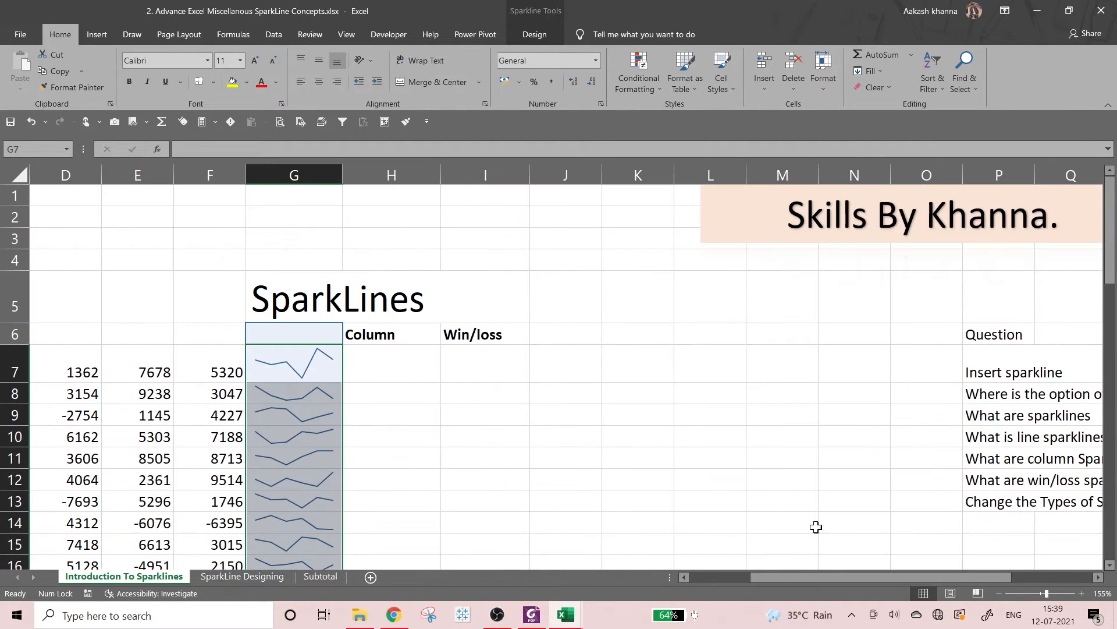
pyautogui.hscroll(-1, 809, 577)
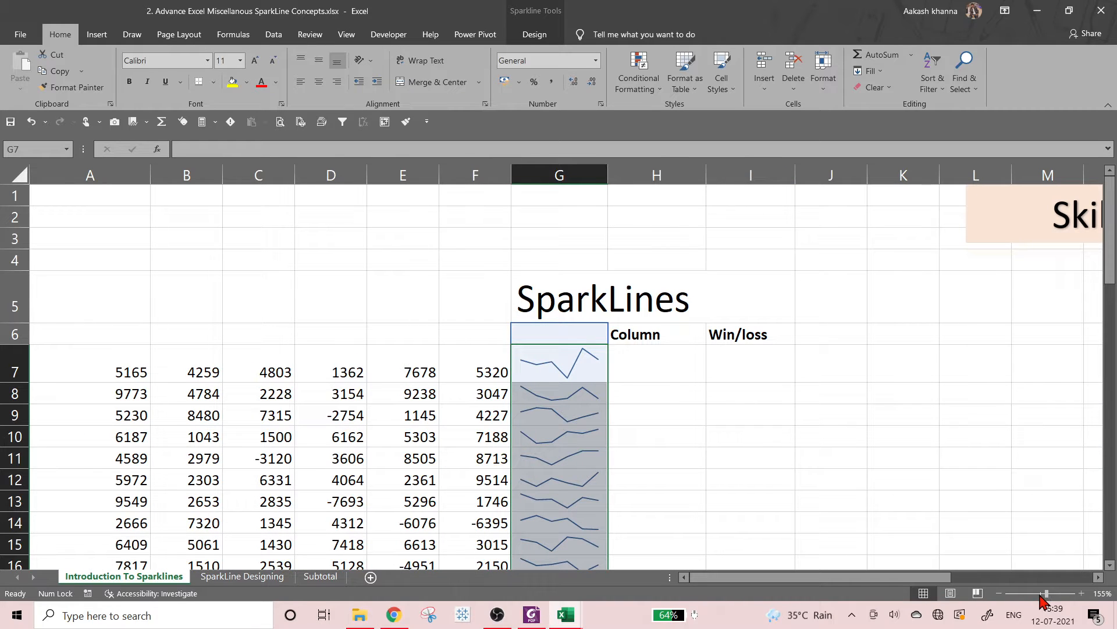
pyautogui.moveTo(1046, 593); pyautogui.dragTo(1043, 595)
pyautogui.scroll(2, 431, 396)
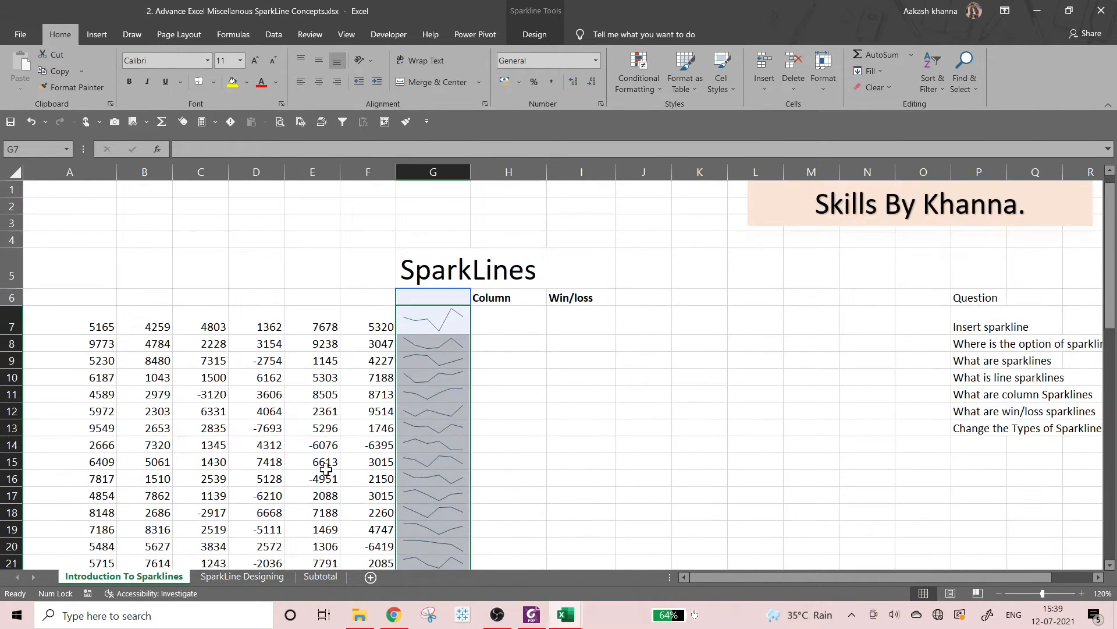
pyautogui.click(371, 394)
pyautogui.click(405, 338)
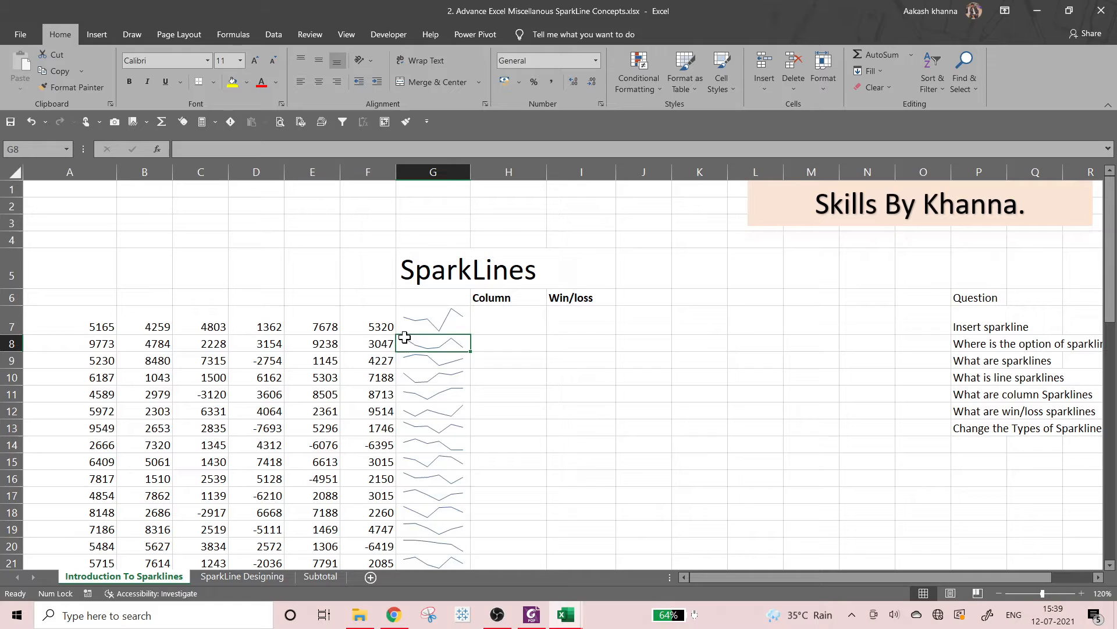
pyautogui.click(430, 318)
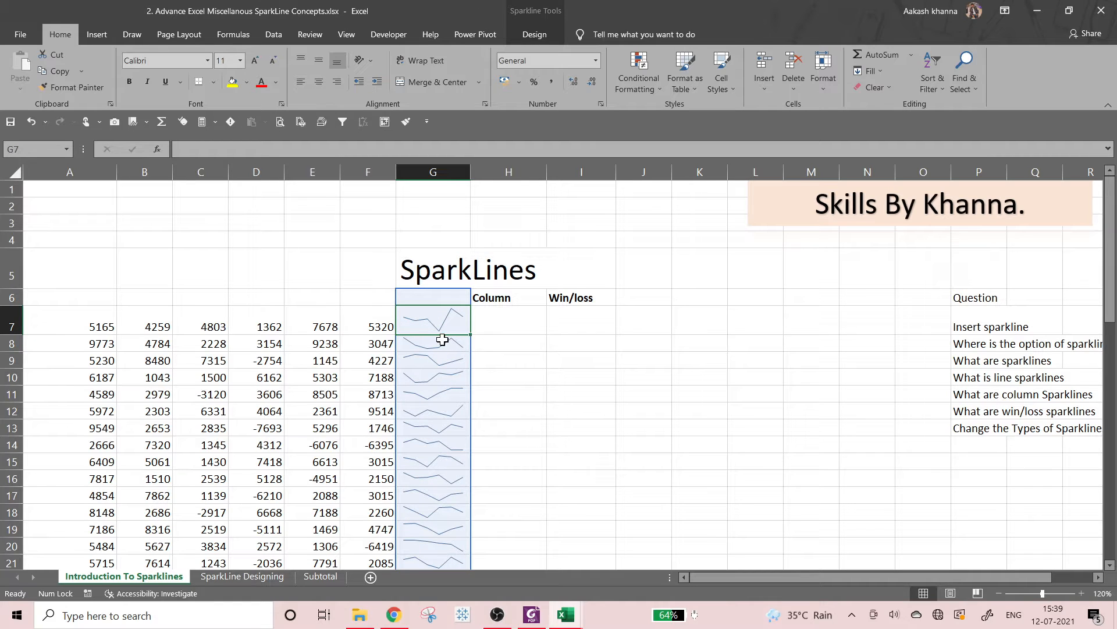
pyautogui.click(483, 322)
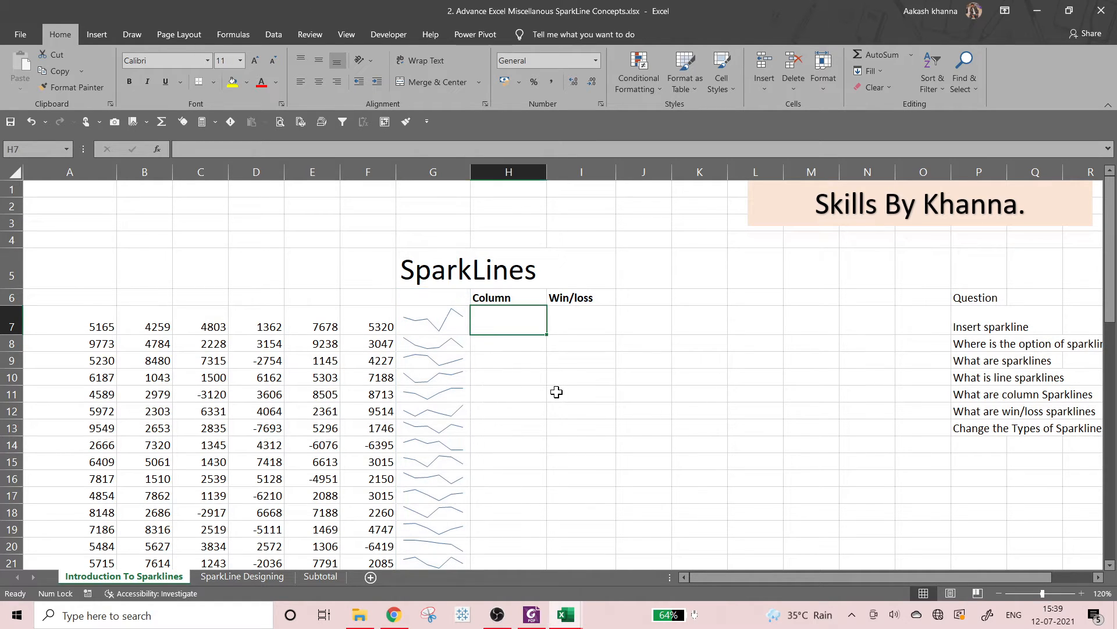
pyautogui.write('=')
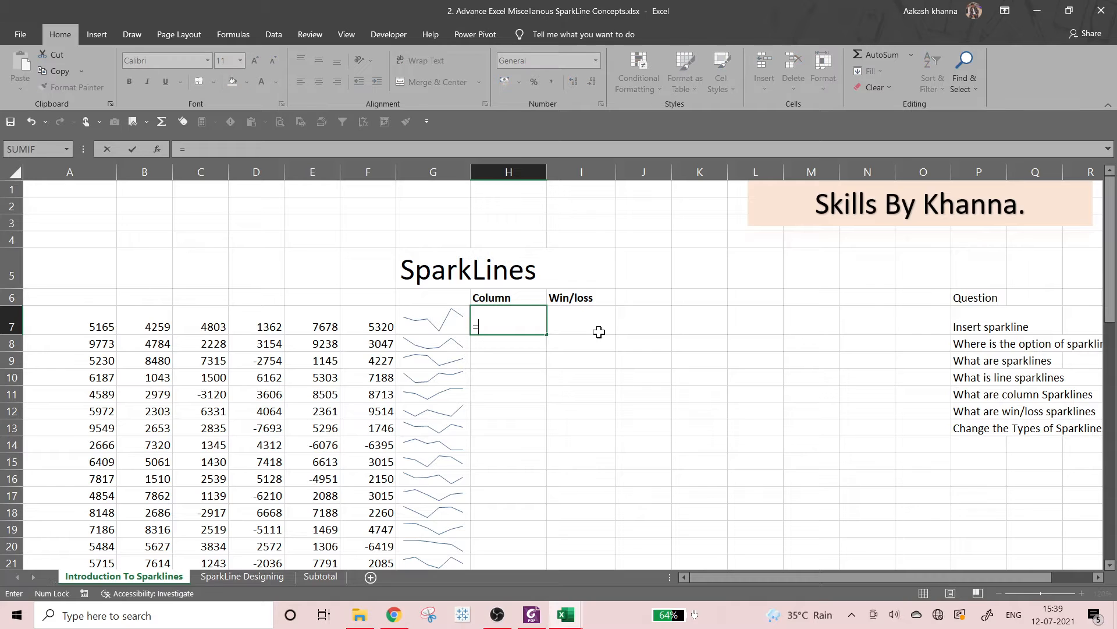
pyautogui.press('Escape')
pyautogui.click(557, 326)
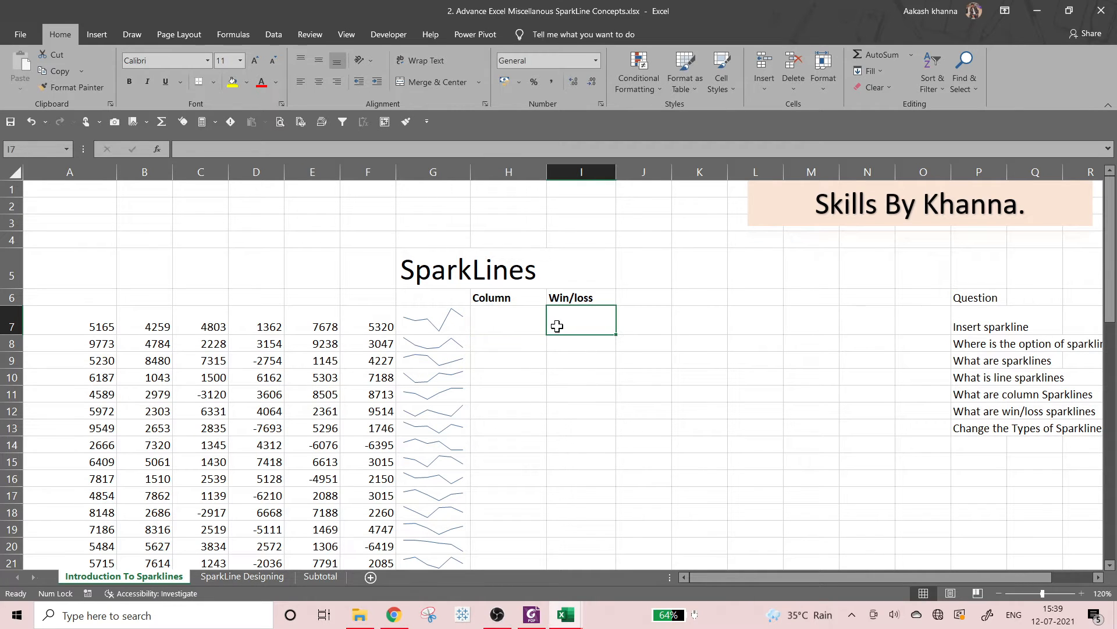
# Create a column sparkline in cell H7 from data range A7:F7.
pyautogui.click(510, 325)
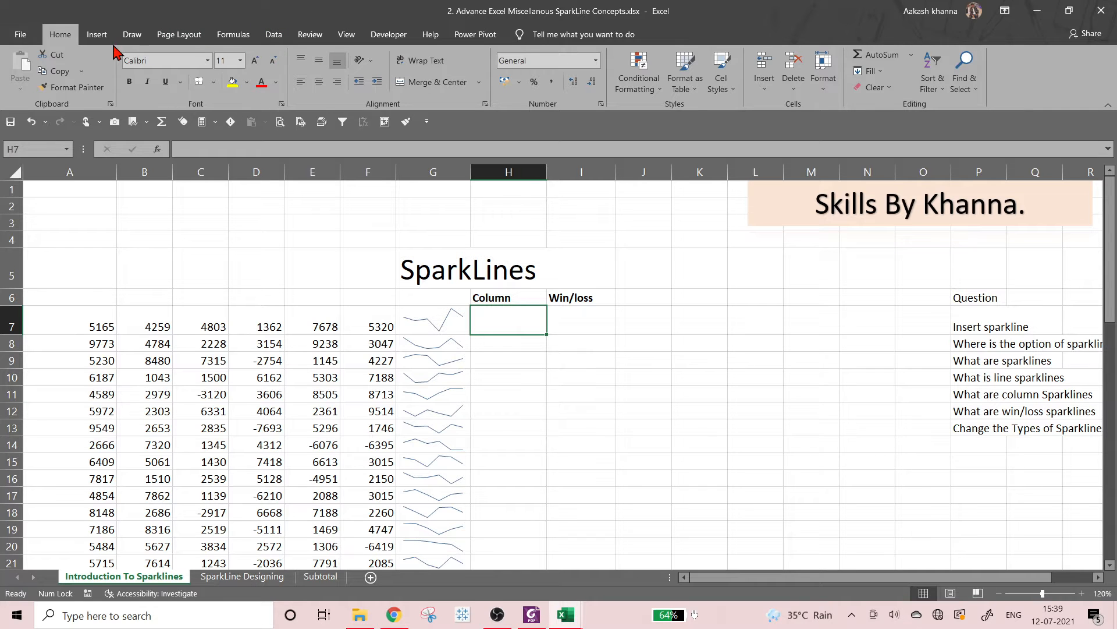
pyautogui.click(98, 36)
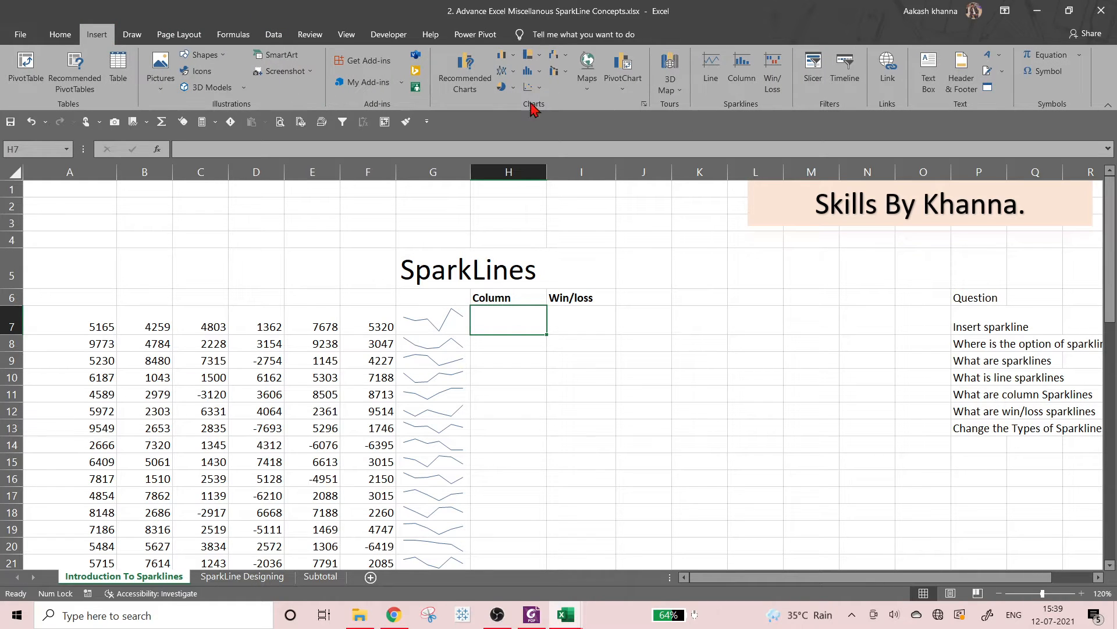
pyautogui.click(742, 72)
pyautogui.moveTo(102, 326); pyautogui.dragTo(374, 327)
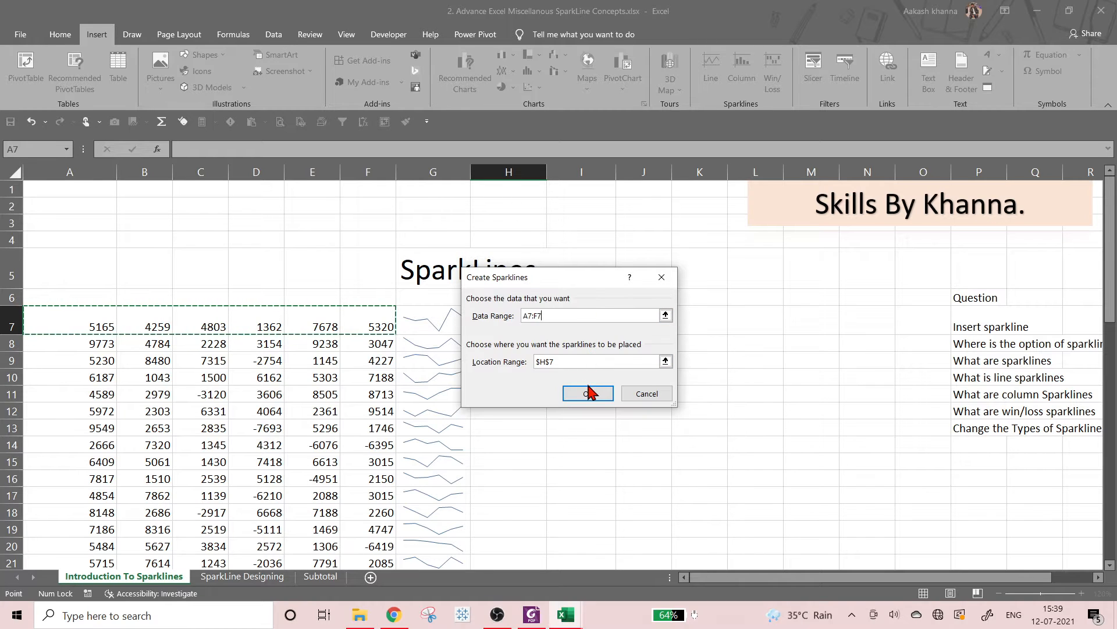
pyautogui.moveTo(547, 278); pyautogui.dragTo(790, 206)
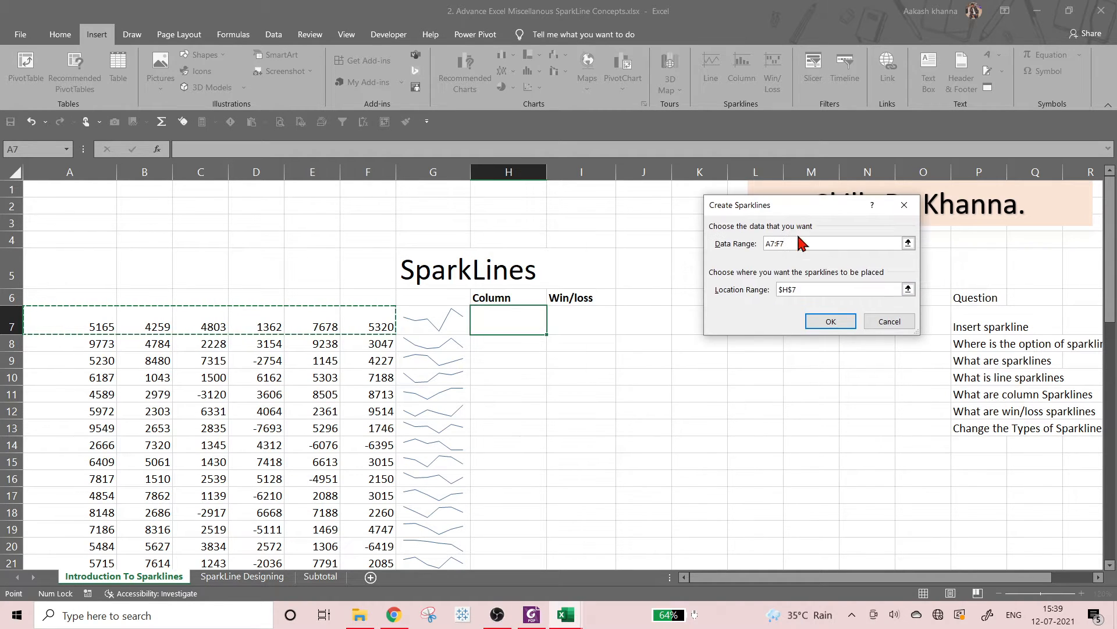
pyautogui.click(826, 322)
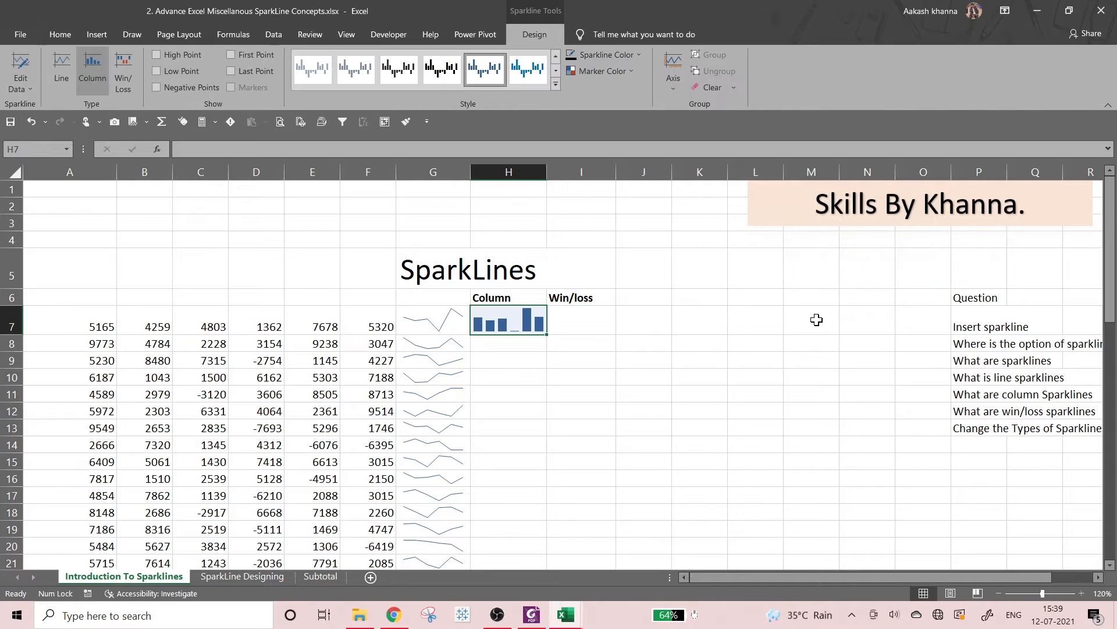
# Compare the column sparkline in H7 with the source values in cells D7 and E7.
pyautogui.click(602, 367)
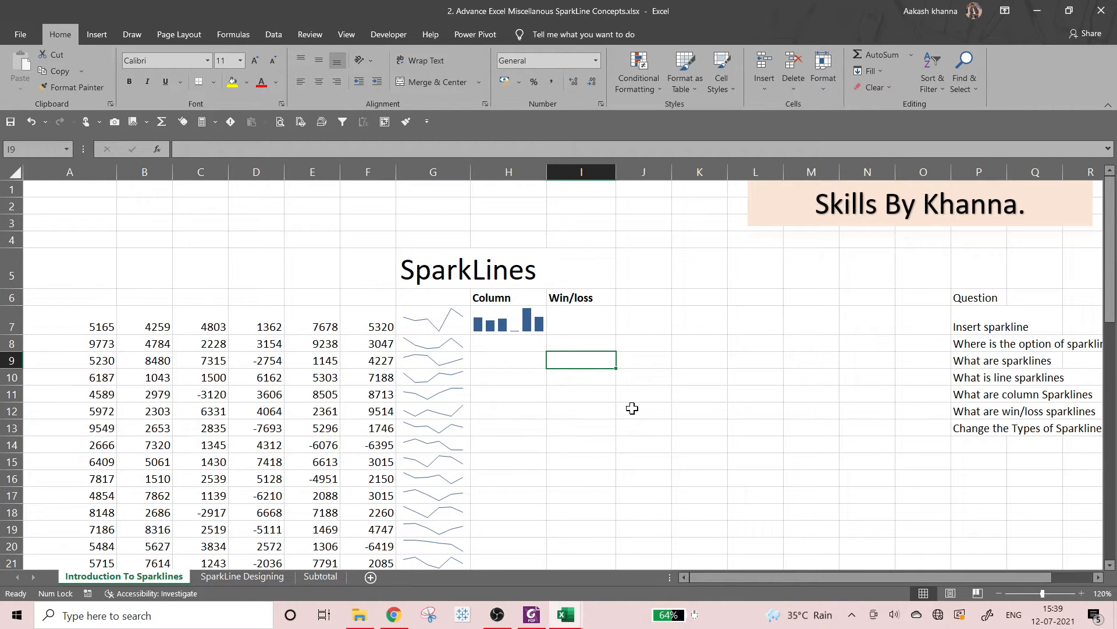
pyautogui.click(501, 344)
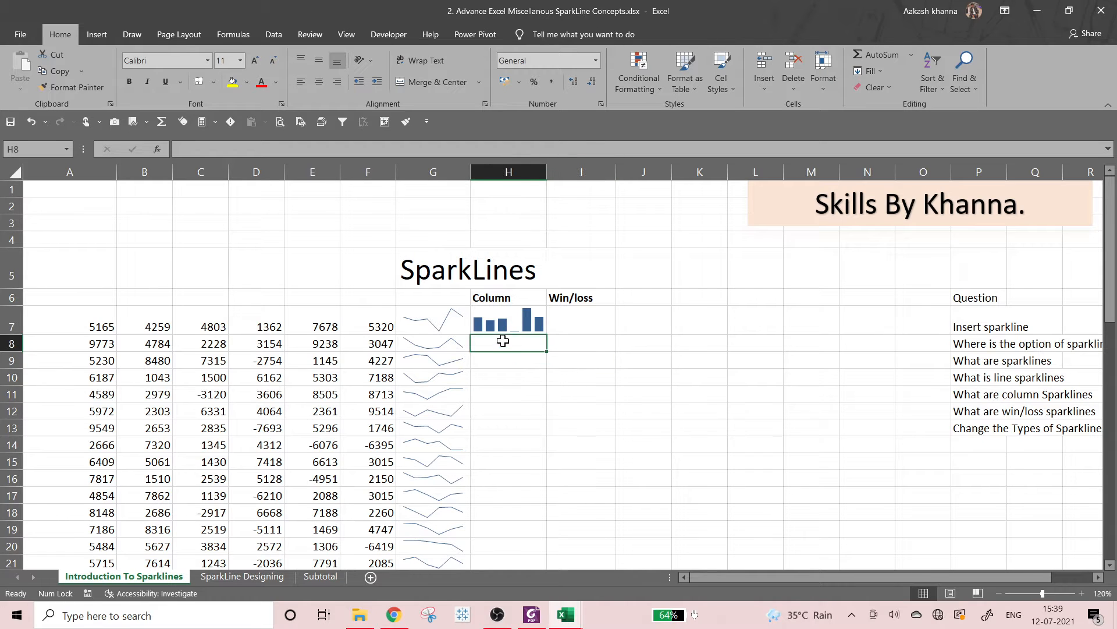
pyautogui.click(273, 340)
pyautogui.click(270, 326)
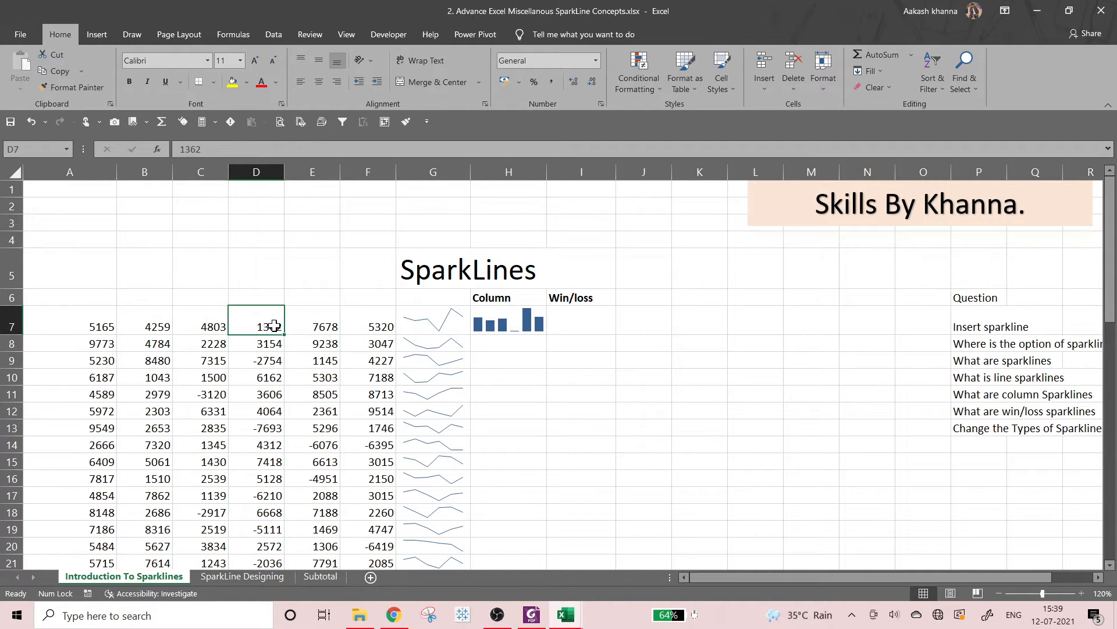
pyautogui.click(325, 311)
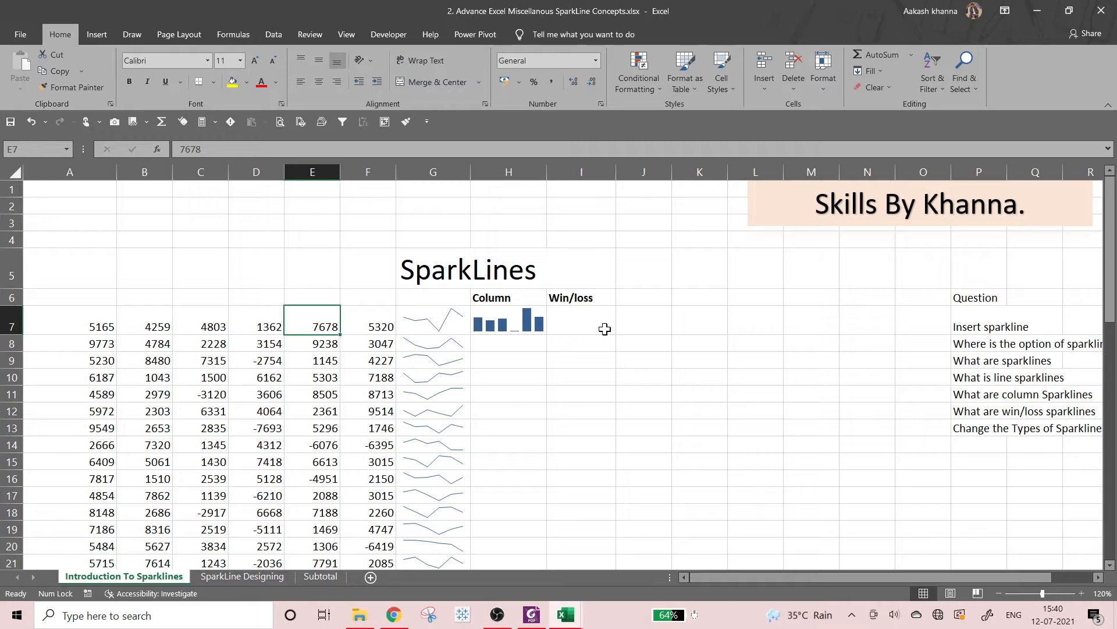
# Copy the column sparkline in cell H7 and paste it over column H down to the last data row, 39.
pyautogui.click(508, 327)
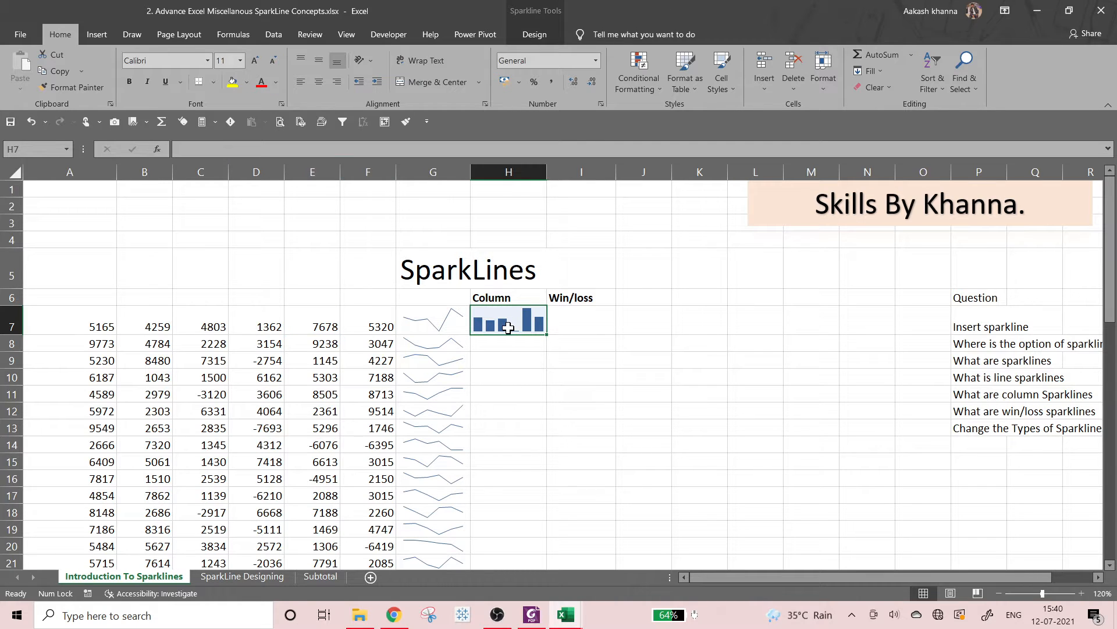
pyautogui.hotkey('ctrl', 'c')
pyautogui.press('Left')
pyautogui.hotkey('ctrl', 'Down')
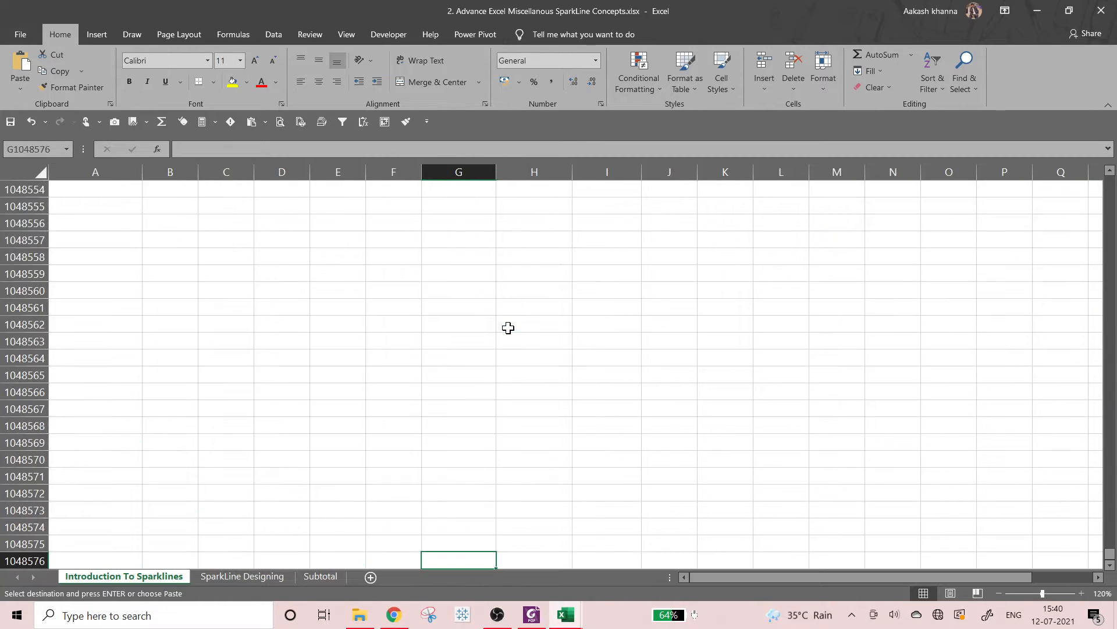
pyautogui.hotkey('ctrl', 'Up')
pyautogui.press('Left')
pyautogui.press('Left')
pyautogui.press('Down')
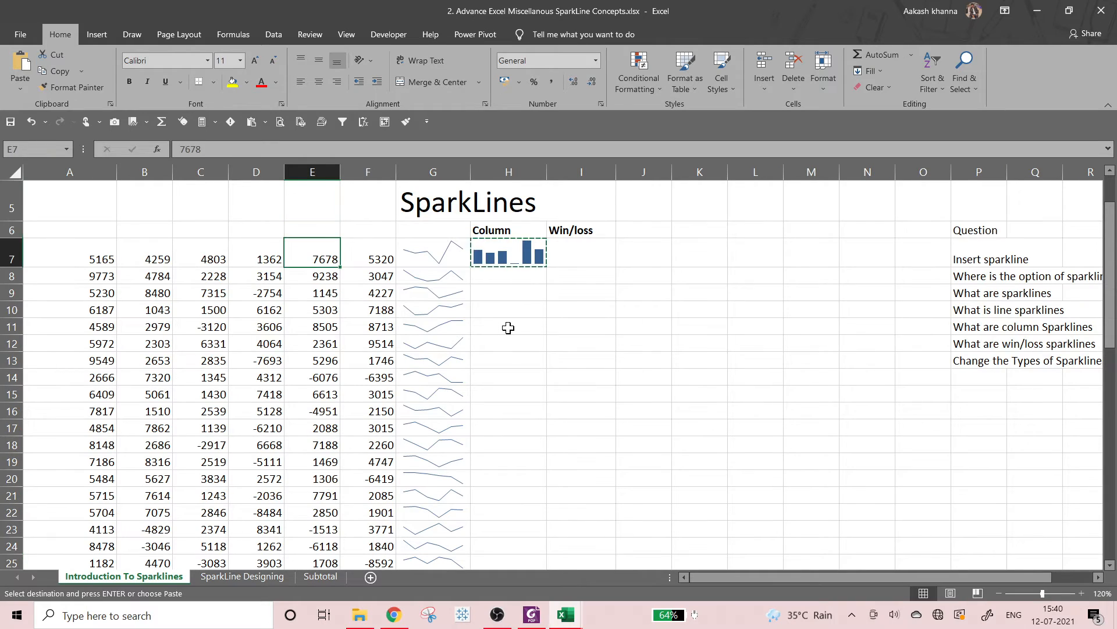
pyautogui.hotkey('ctrl', 'Down')
pyautogui.press('Right')
pyautogui.press('Right')
pyautogui.press('Right')
pyautogui.hotkey('ctrl', 'shift', 'Up')
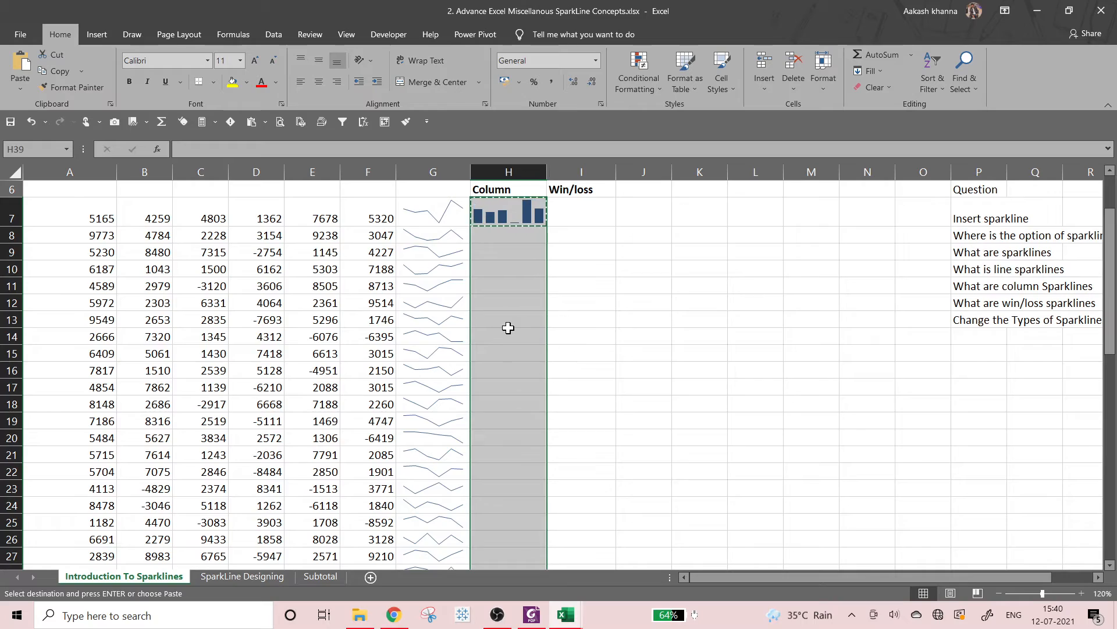
pyautogui.hotkey('ctrl', 'v')
pyautogui.hotkey('ctrl', 'Up')
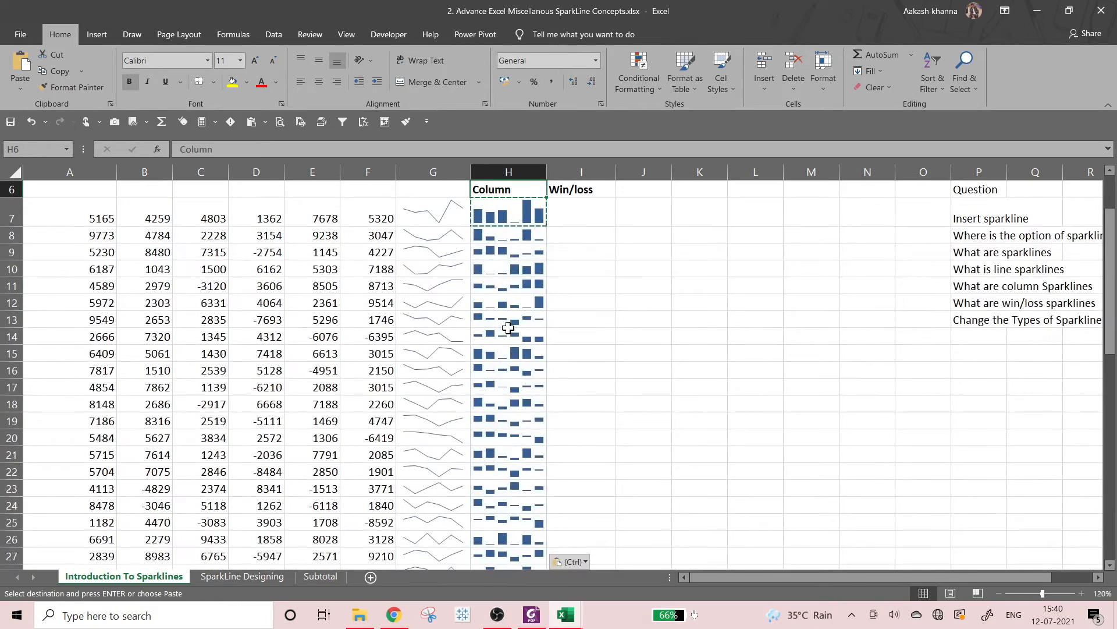
pyautogui.click(550, 330)
pyautogui.scroll(2, 608, 352)
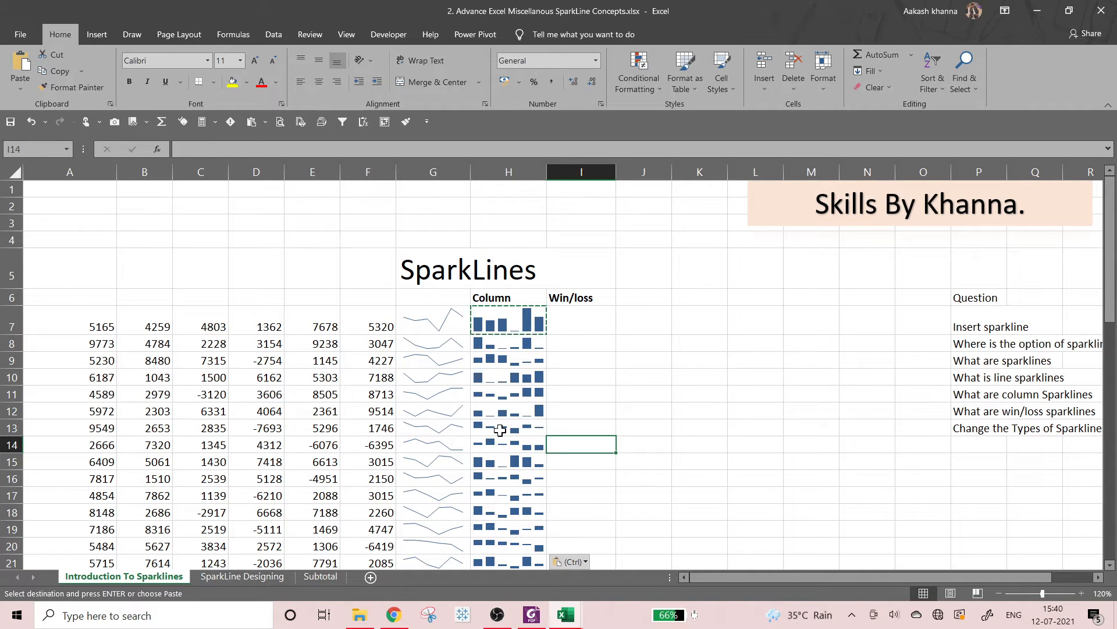
# Compare the column sparklines in H9 and H13 at 160% zoom with the source values in A9:D9 and D13.
pyautogui.click(621, 348)
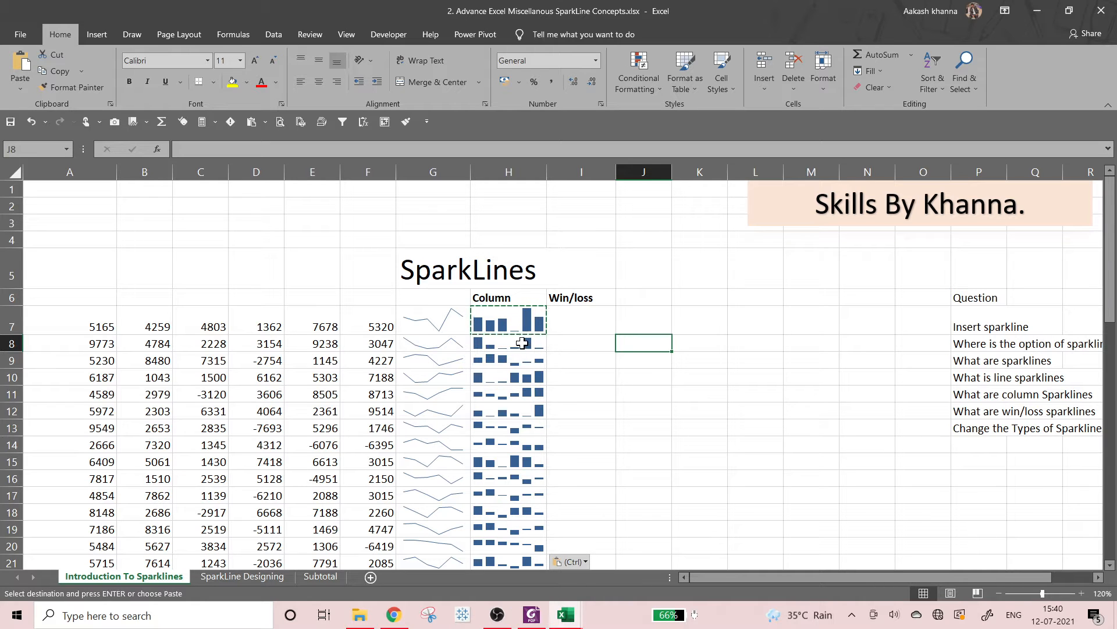
pyautogui.click(1080, 594)
pyautogui.click(1081, 594)
pyautogui.click(1080, 594)
pyautogui.click(1080, 593)
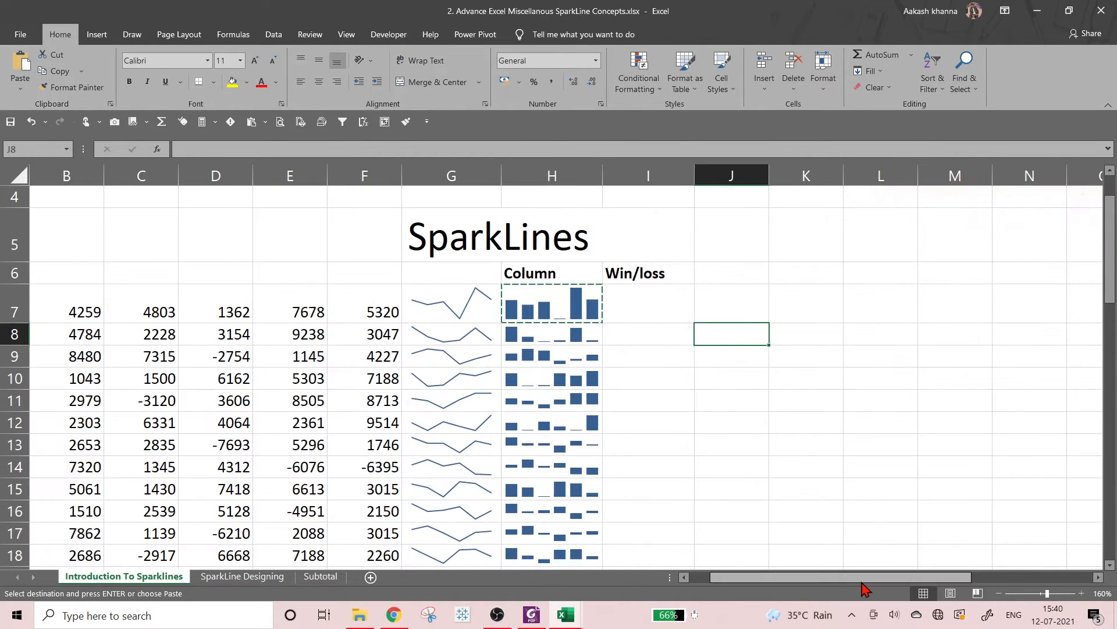
pyautogui.moveTo(838, 576); pyautogui.dragTo(818, 576)
pyautogui.click(745, 417)
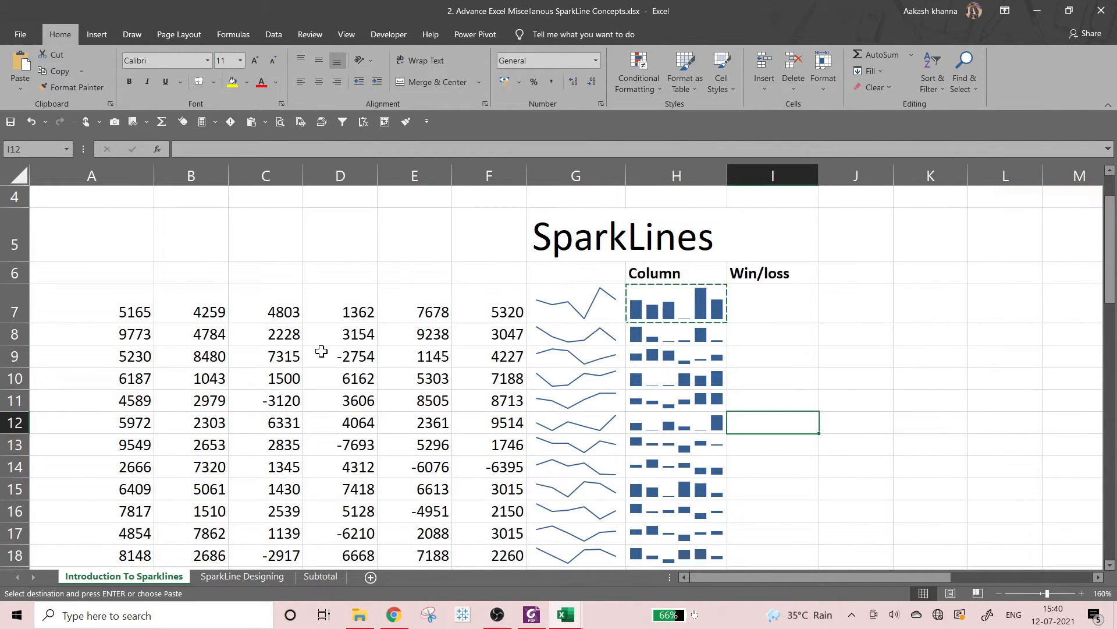
pyautogui.click(132, 359)
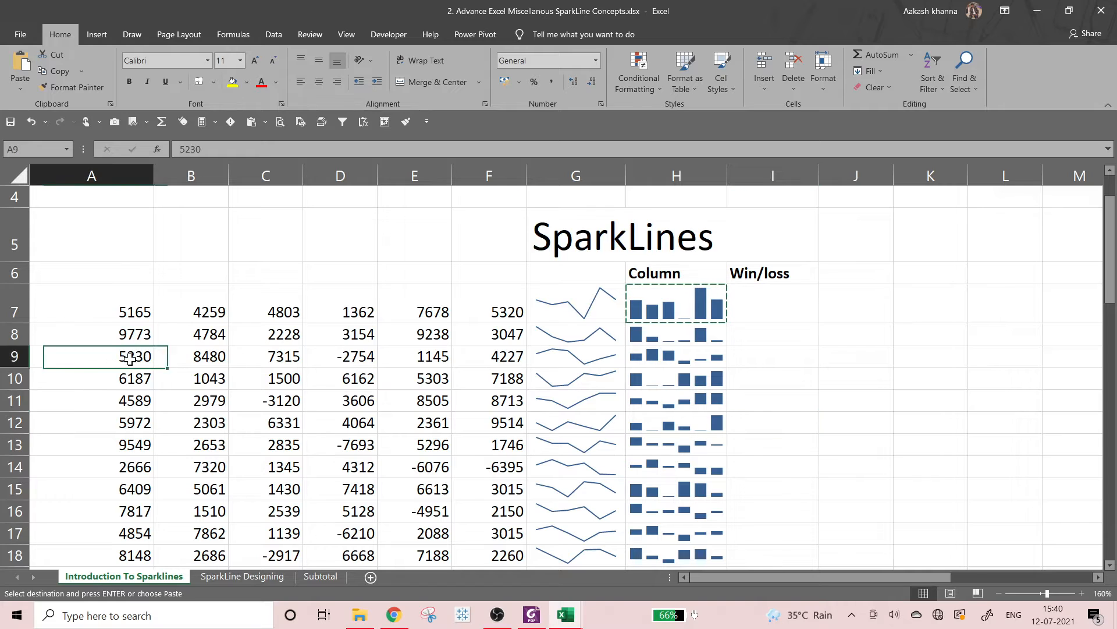
pyautogui.click(211, 362)
pyautogui.click(133, 358)
pyautogui.click(216, 358)
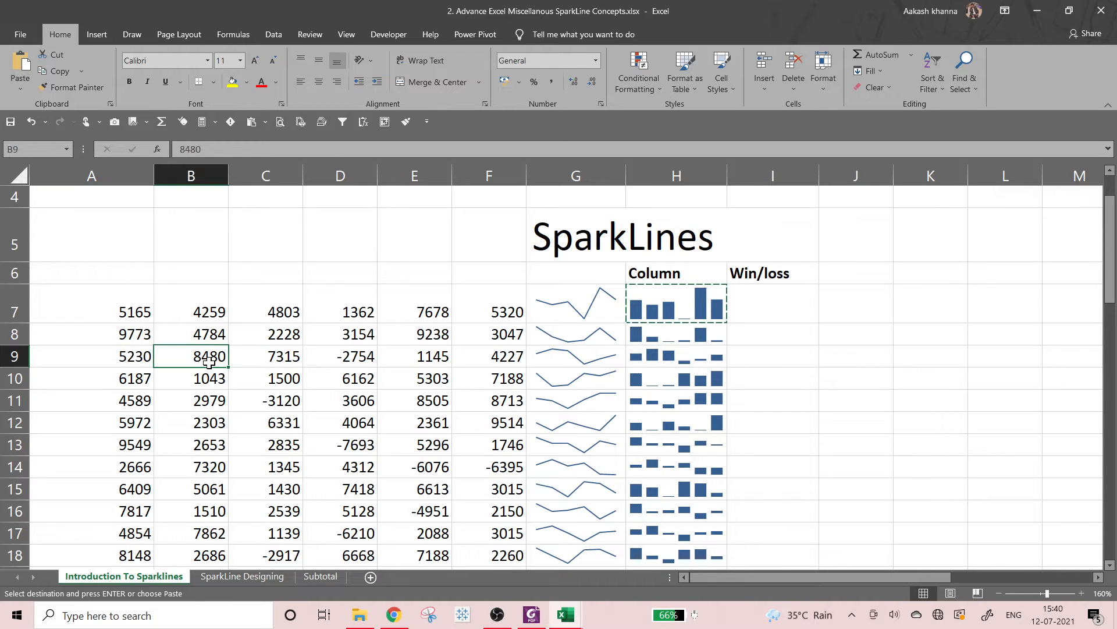
pyautogui.click(285, 357)
pyautogui.click(324, 358)
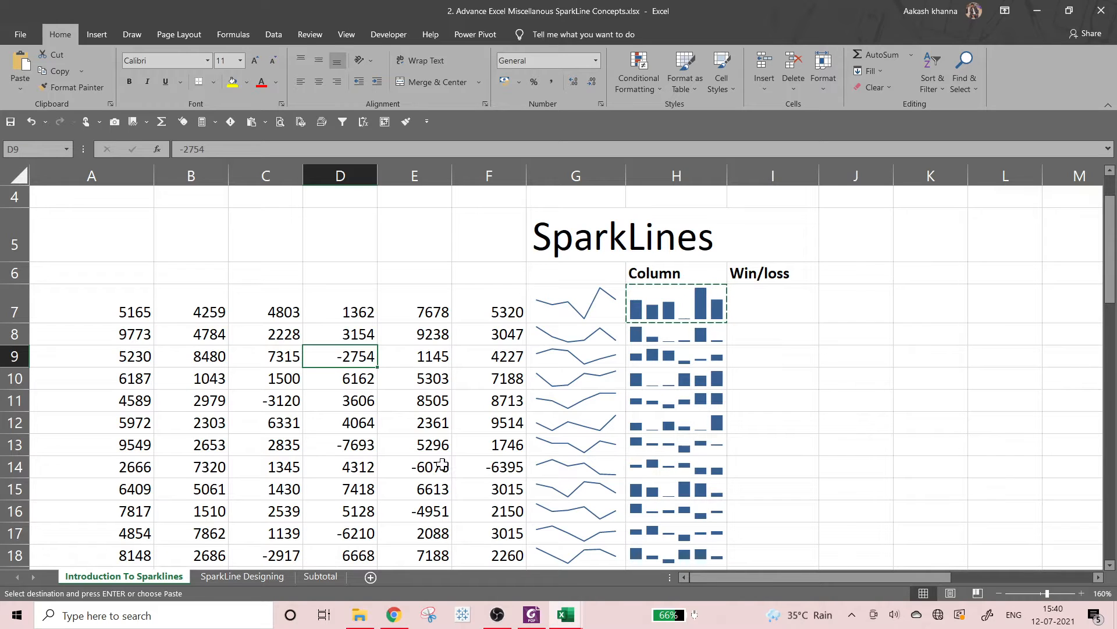
pyautogui.click(350, 445)
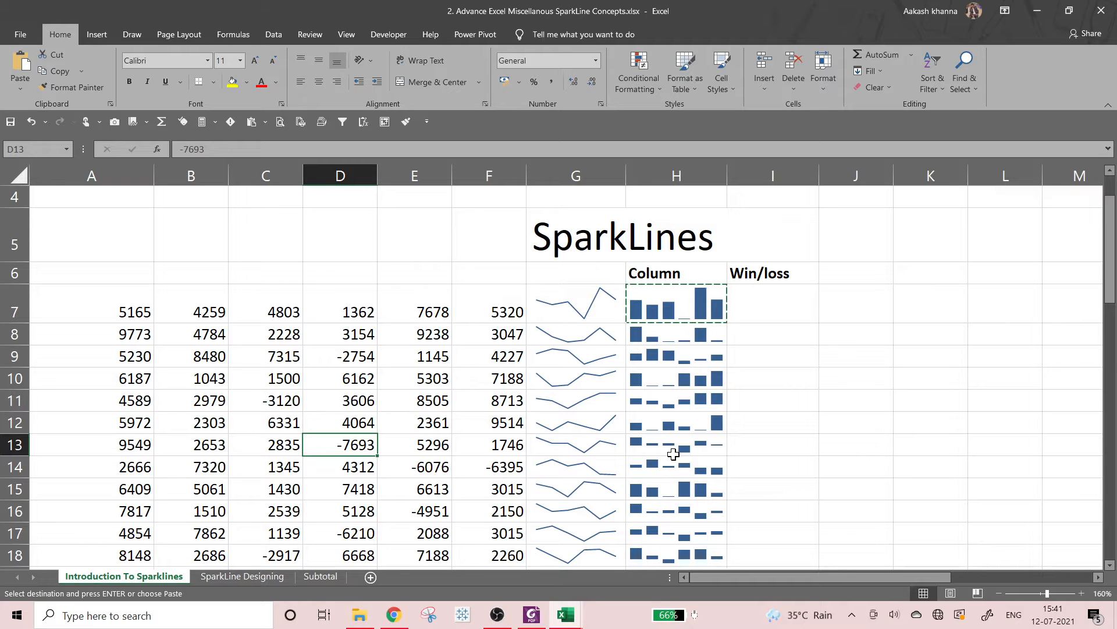
# Look over the full set of column sparklines in H7:H39 with the worksheet zoomed out to 70%.
pyautogui.scroll(-3, 673, 454)
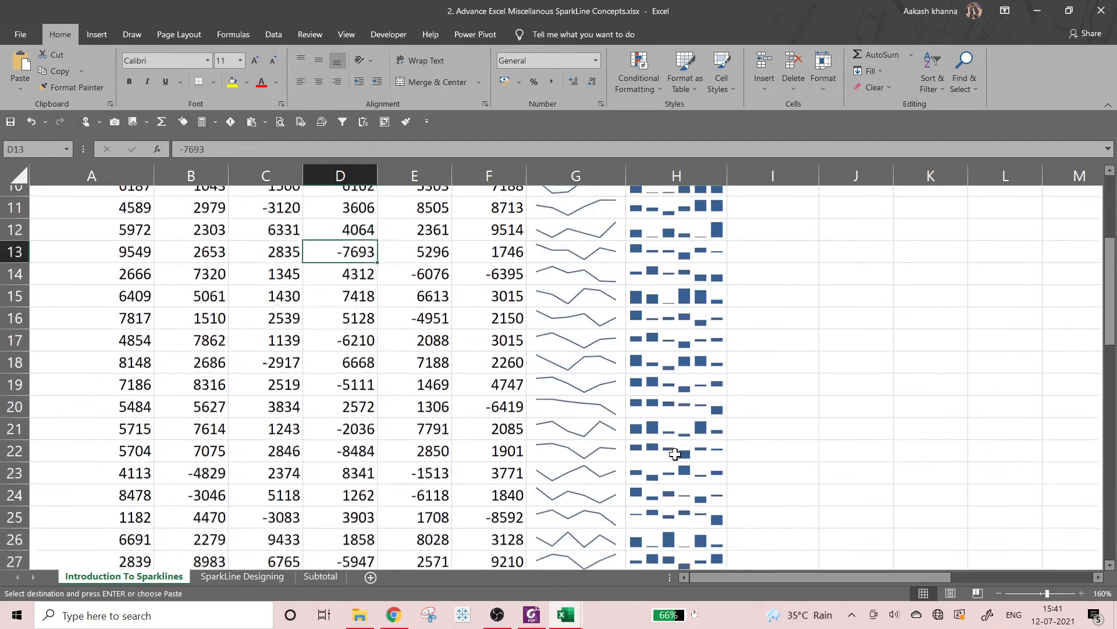
pyautogui.click(999, 593)
pyautogui.click(999, 593)
pyautogui.click(999, 593)
pyautogui.click(999, 593)
pyautogui.click(999, 593)
pyautogui.click(999, 593)
pyautogui.click(999, 593)
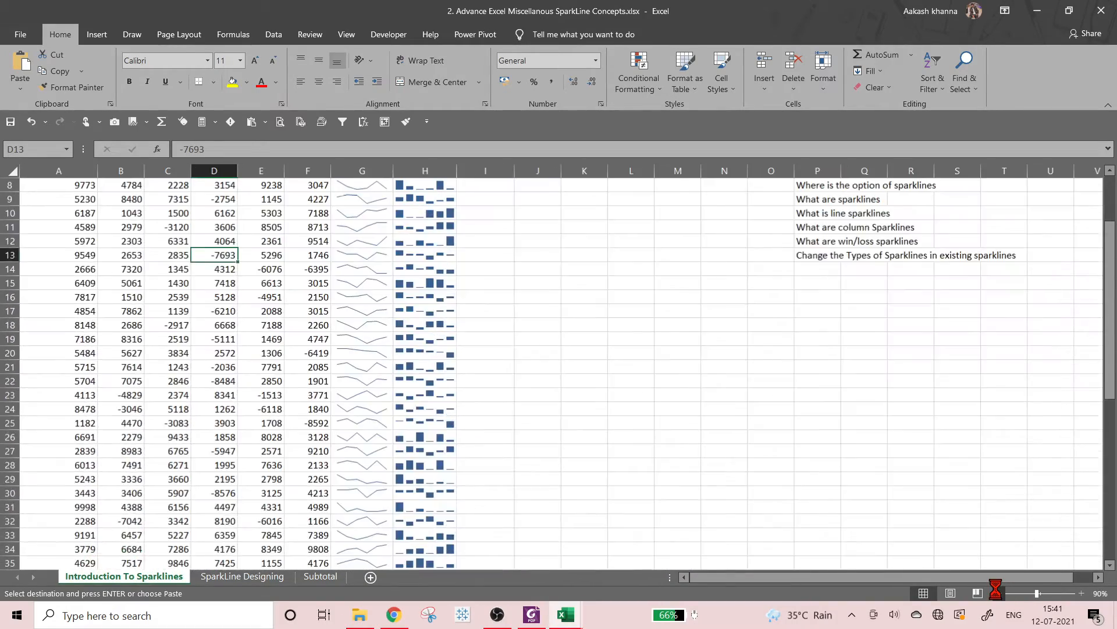
pyautogui.click(998, 593)
pyautogui.click(999, 593)
pyautogui.scroll(-1, 425, 486)
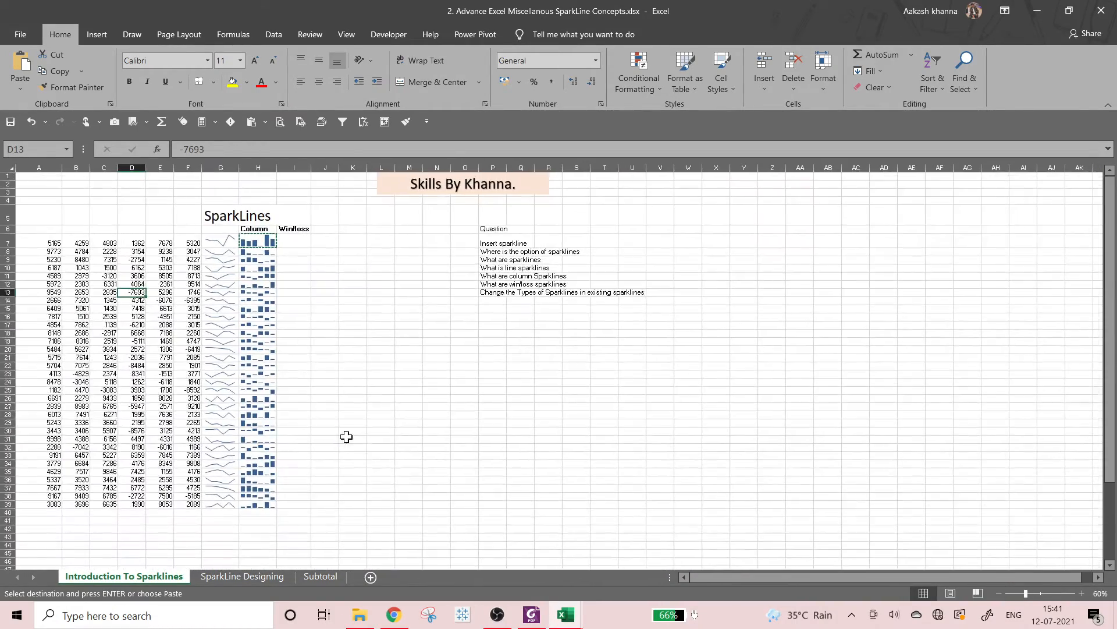
pyautogui.click(1081, 593)
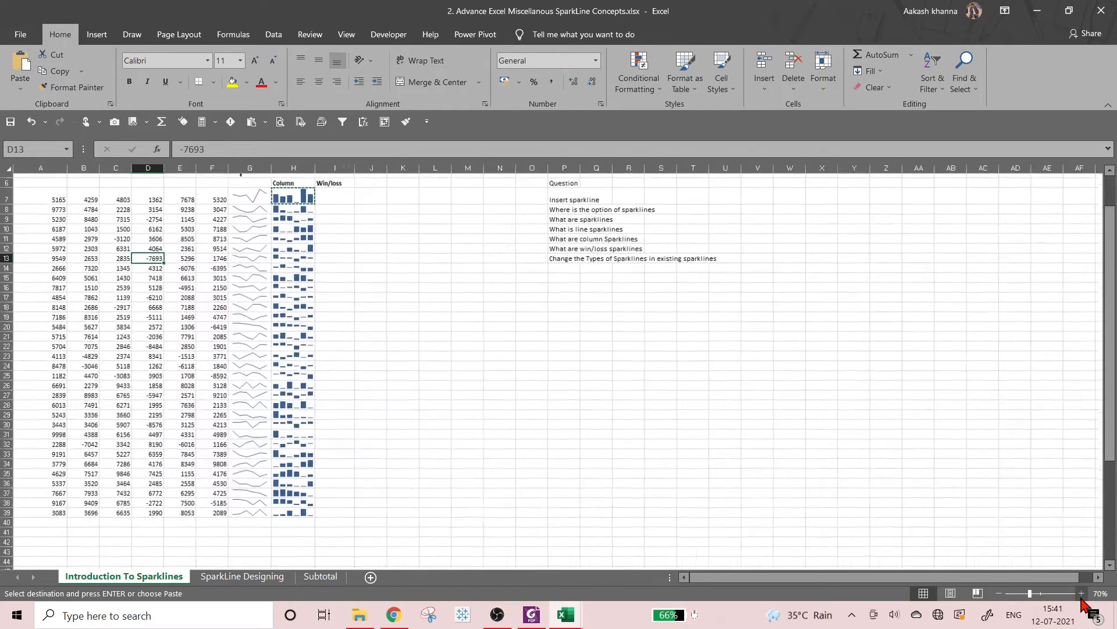
pyautogui.scroll(1, 388, 460)
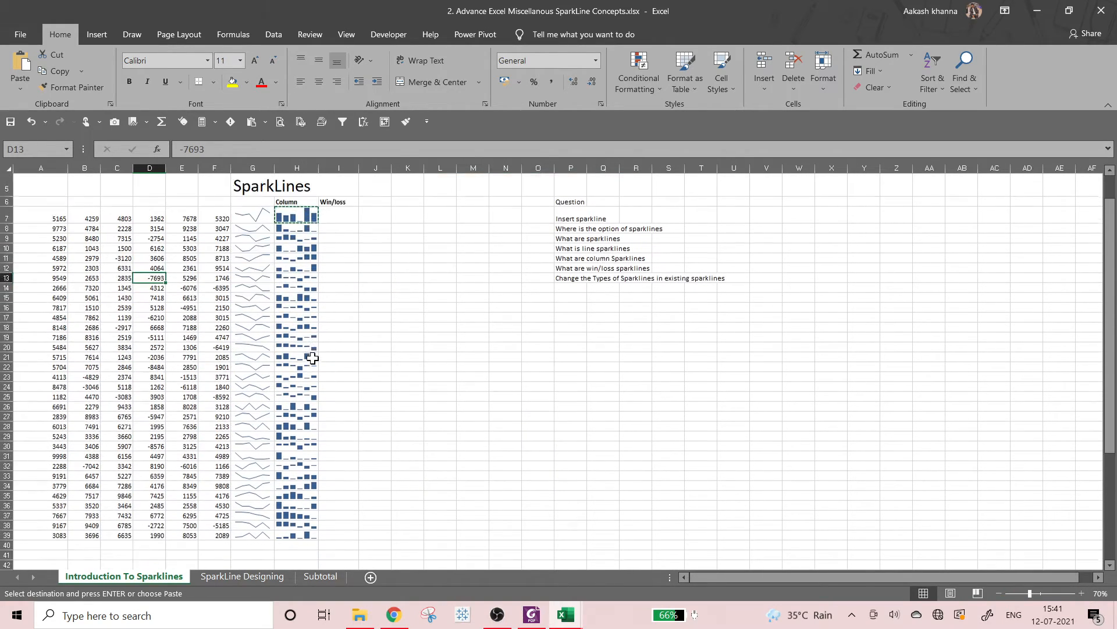
pyautogui.scroll(-1, 309, 357)
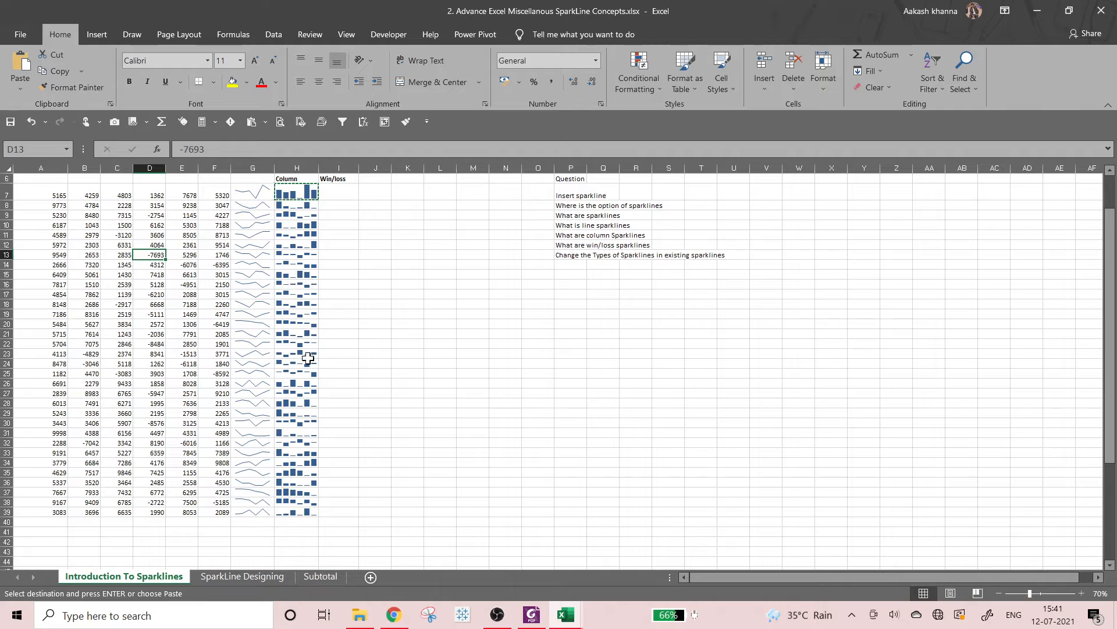
# Examine the column sparklines in the last data rows, down to row 39, at 90% zoom.
pyautogui.moveTo(326, 244); pyautogui.dragTo(327, 408)
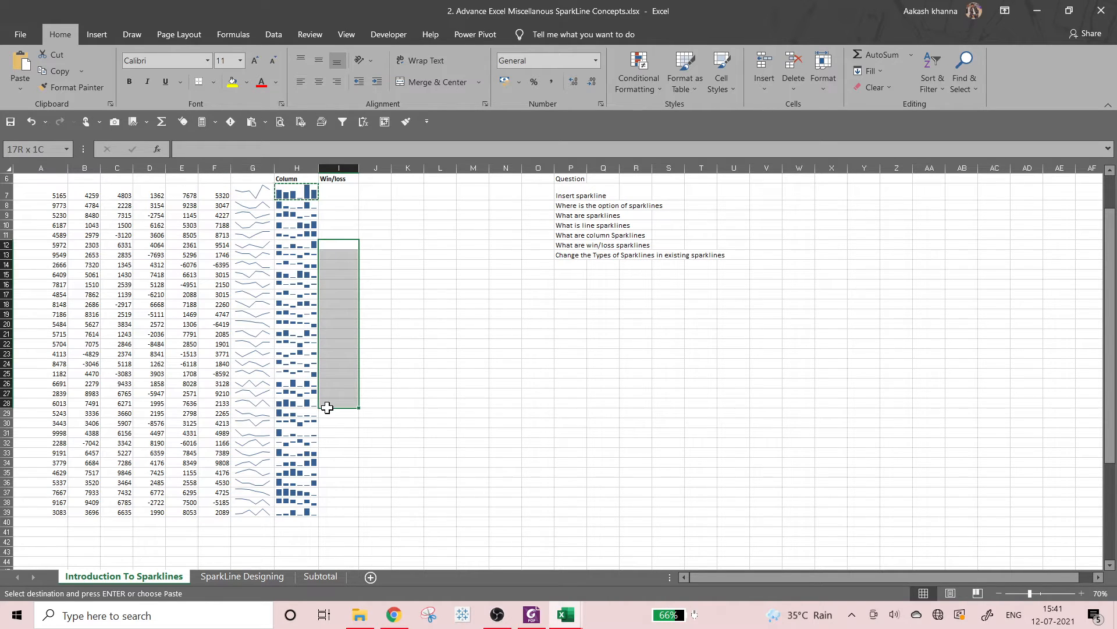
pyautogui.moveTo(329, 462); pyautogui.dragTo(332, 513)
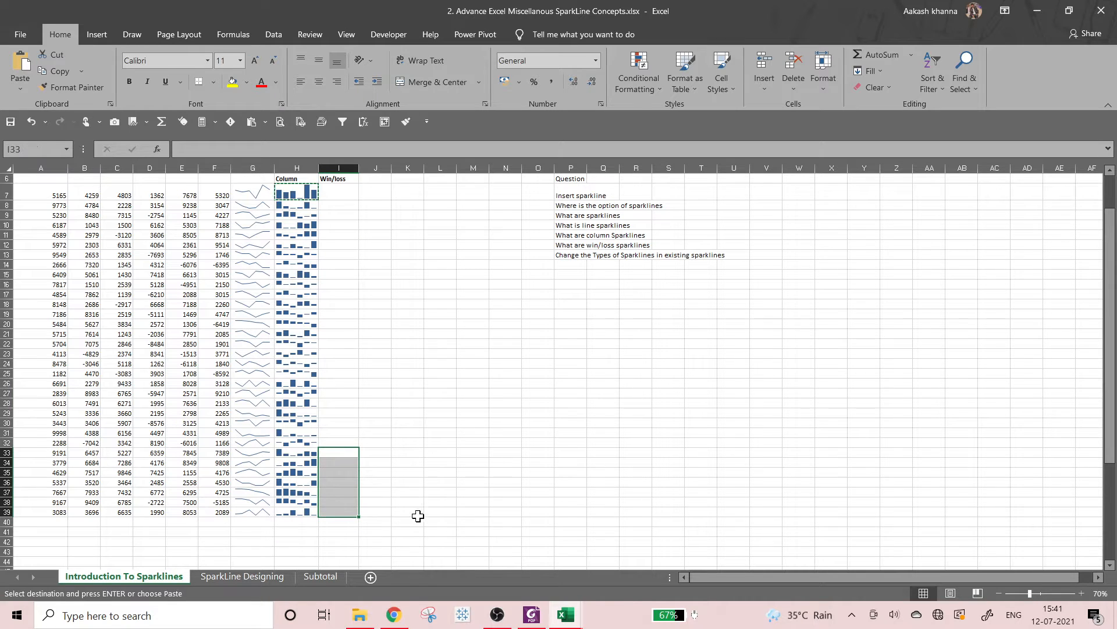
pyautogui.click(1082, 593)
pyautogui.click(1081, 593)
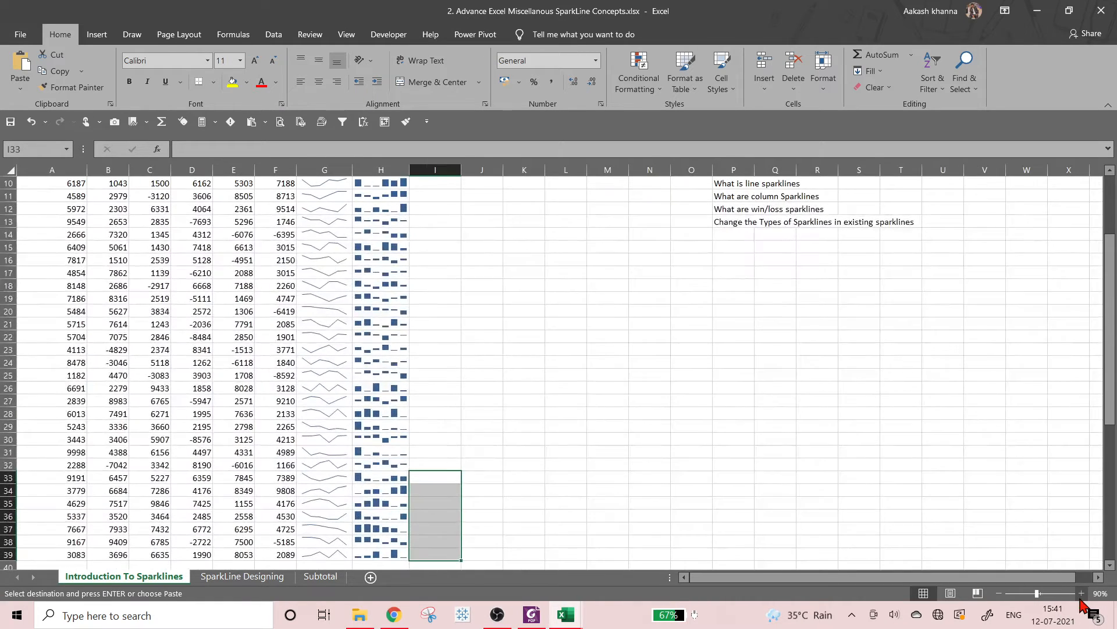
pyautogui.scroll(-1, 542, 532)
pyautogui.click(379, 530)
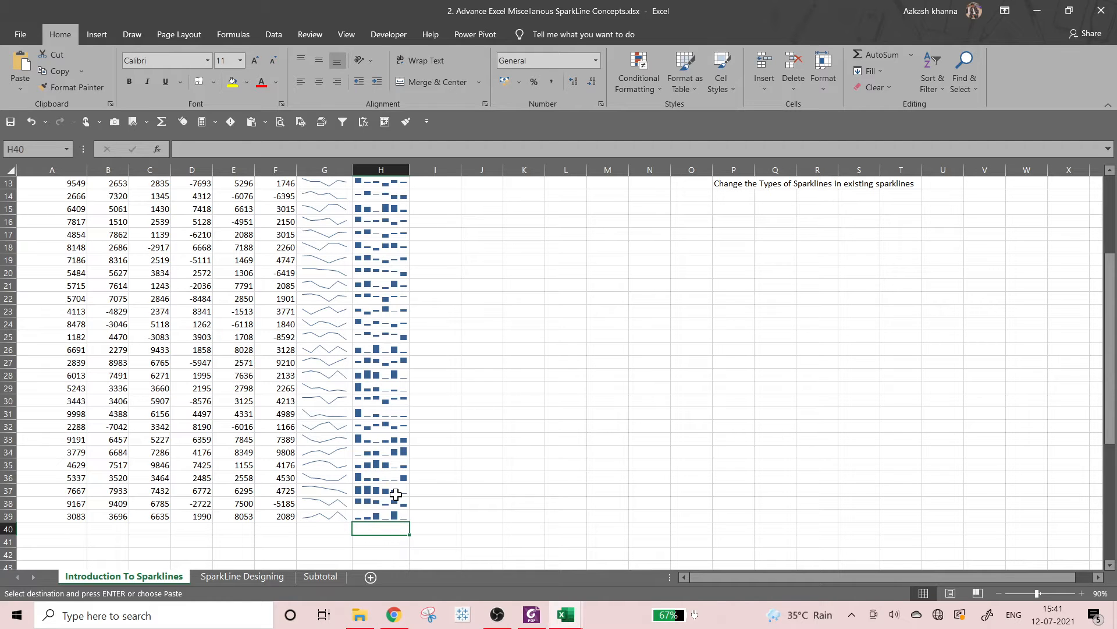
pyautogui.scroll(4, 399, 499)
pyautogui.click(421, 388)
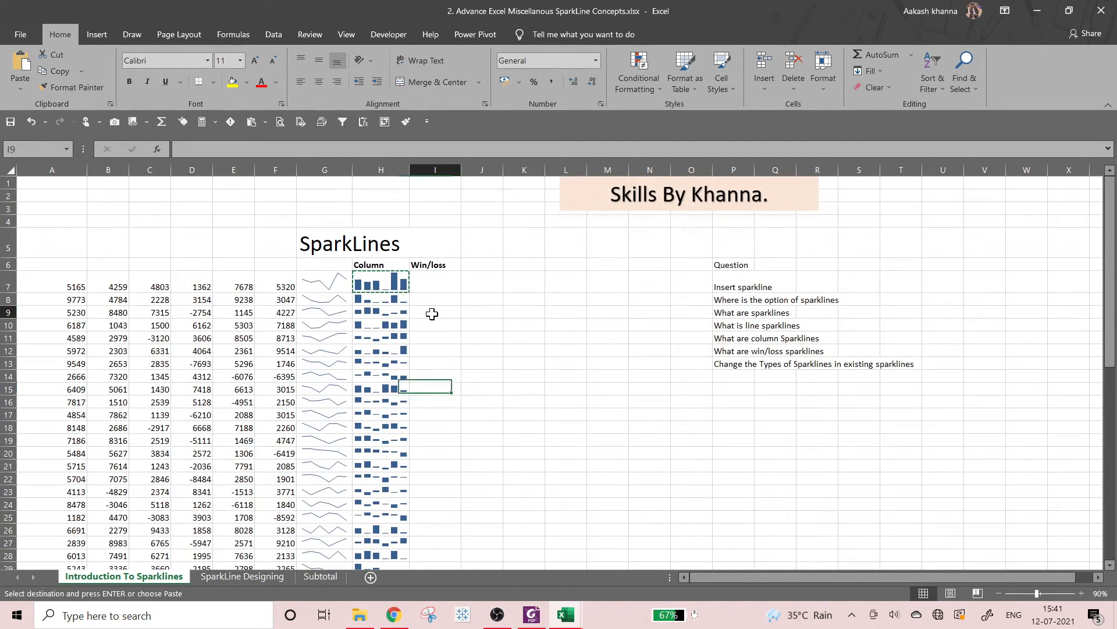
# Clear the pending copy selection and create a win/loss sparkline in cell I7 from data range A7:F7.
pyautogui.click(432, 313)
pyautogui.click(446, 282)
pyautogui.press('Escape')
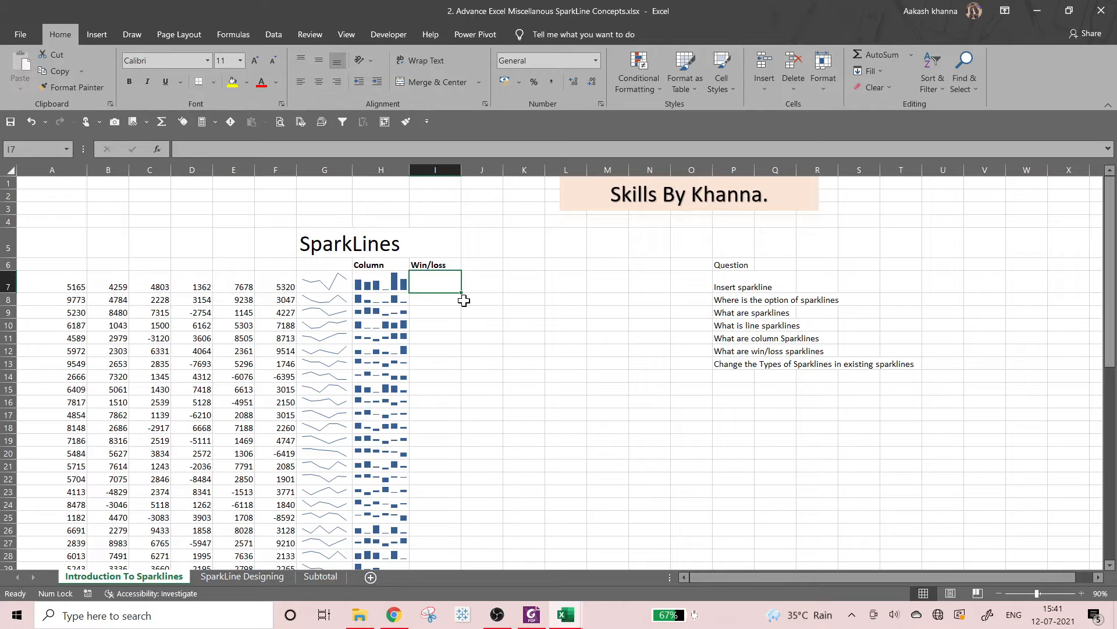
pyautogui.click(1080, 593)
pyautogui.click(1080, 593)
pyautogui.scroll(-1, 750, 462)
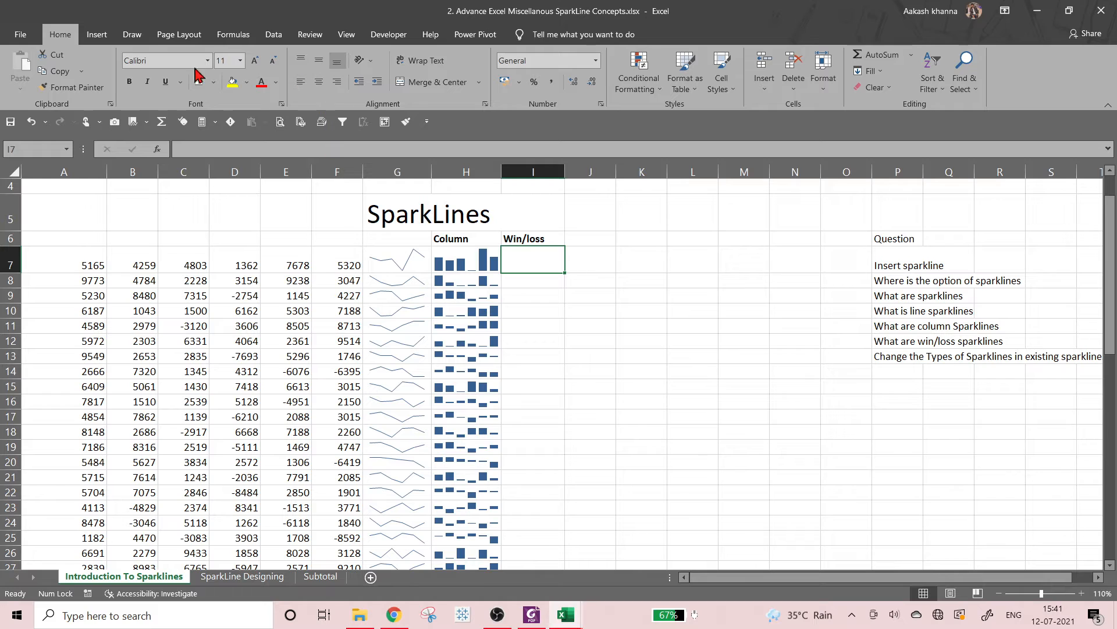
pyautogui.click(95, 36)
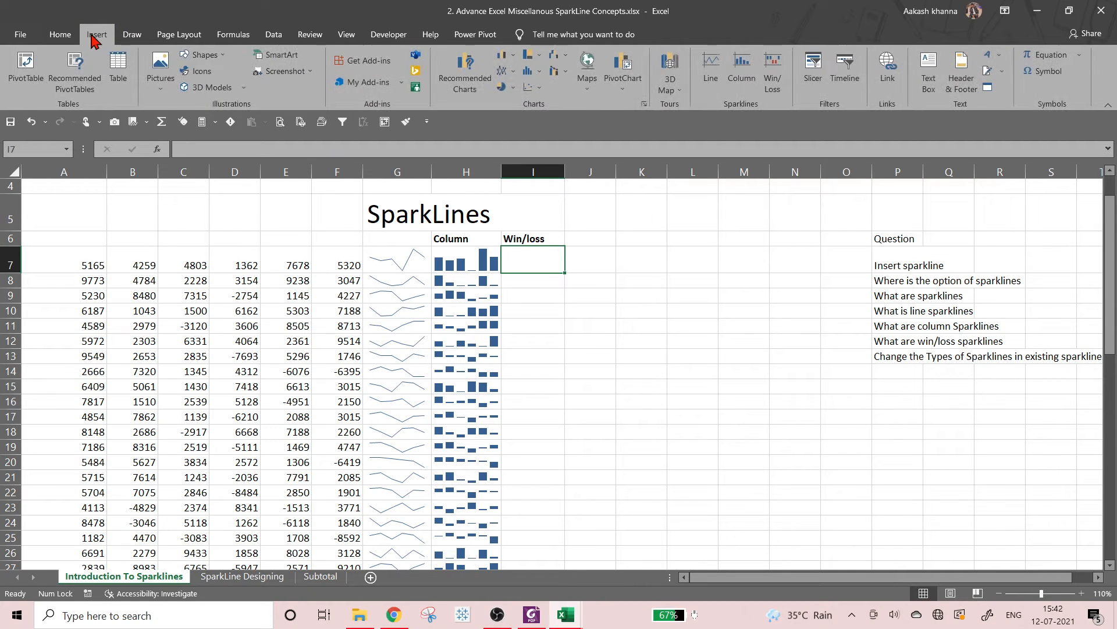
pyautogui.click(773, 80)
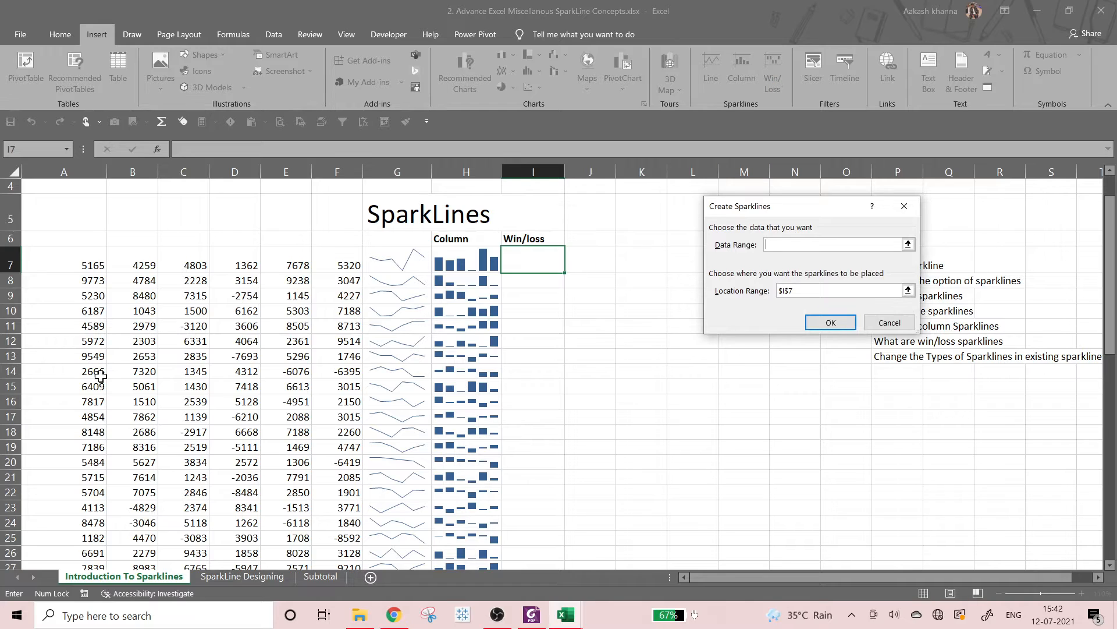
pyautogui.moveTo(35, 267); pyautogui.dragTo(213, 269)
pyautogui.moveTo(318, 269); pyautogui.dragTo(318, 270)
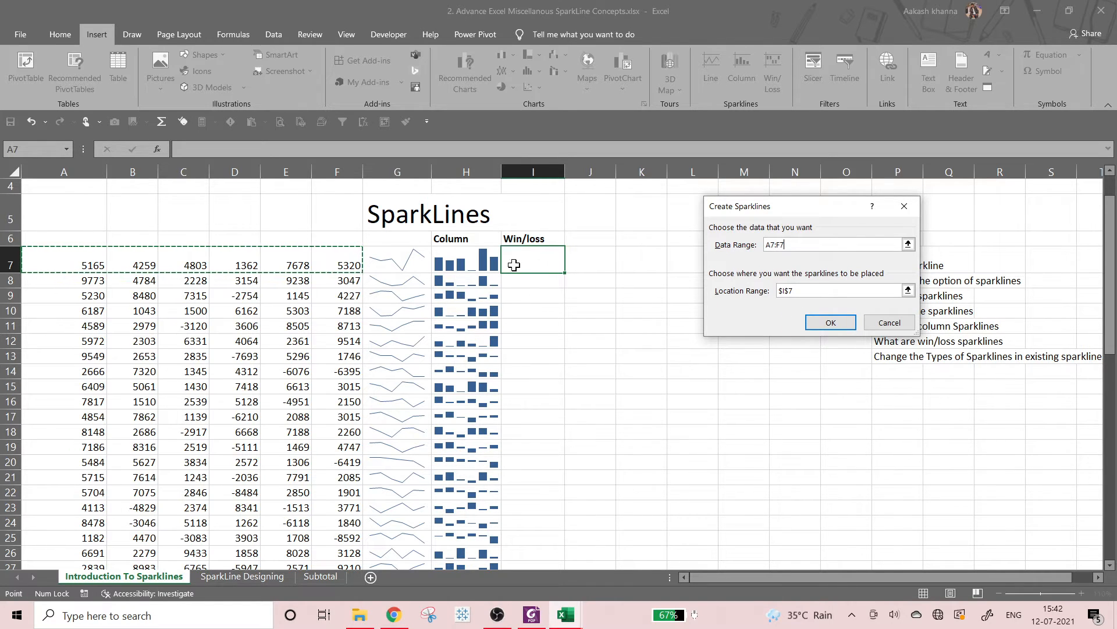
pyautogui.click(819, 321)
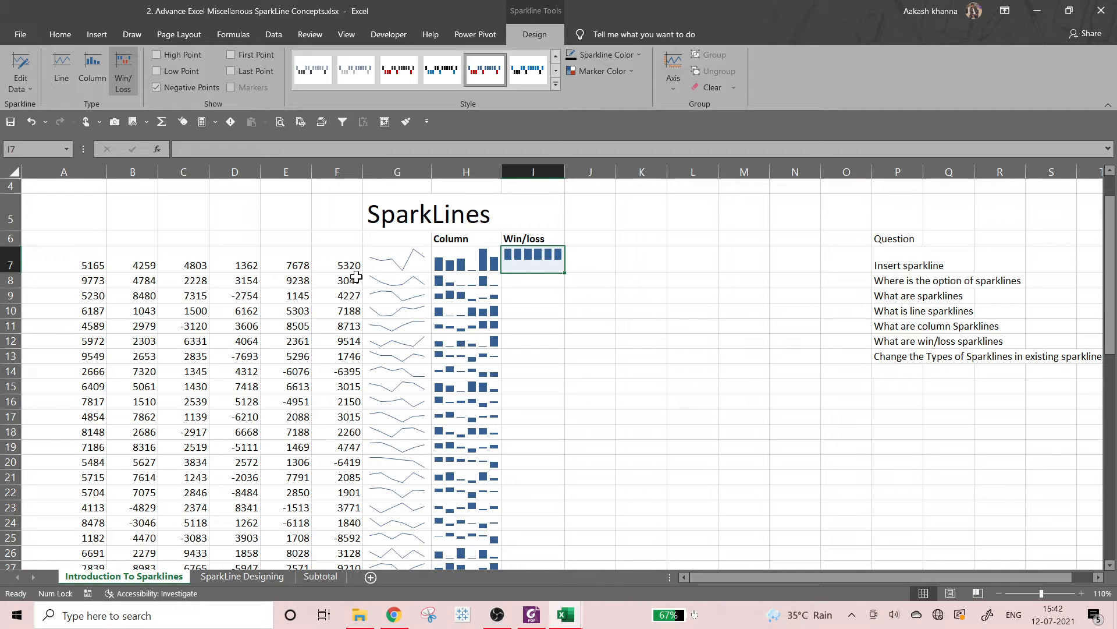
# Fill the win/loss sparkline from cell I7 down column I to the last data row, 39.
pyautogui.click(576, 282)
pyautogui.click(527, 261)
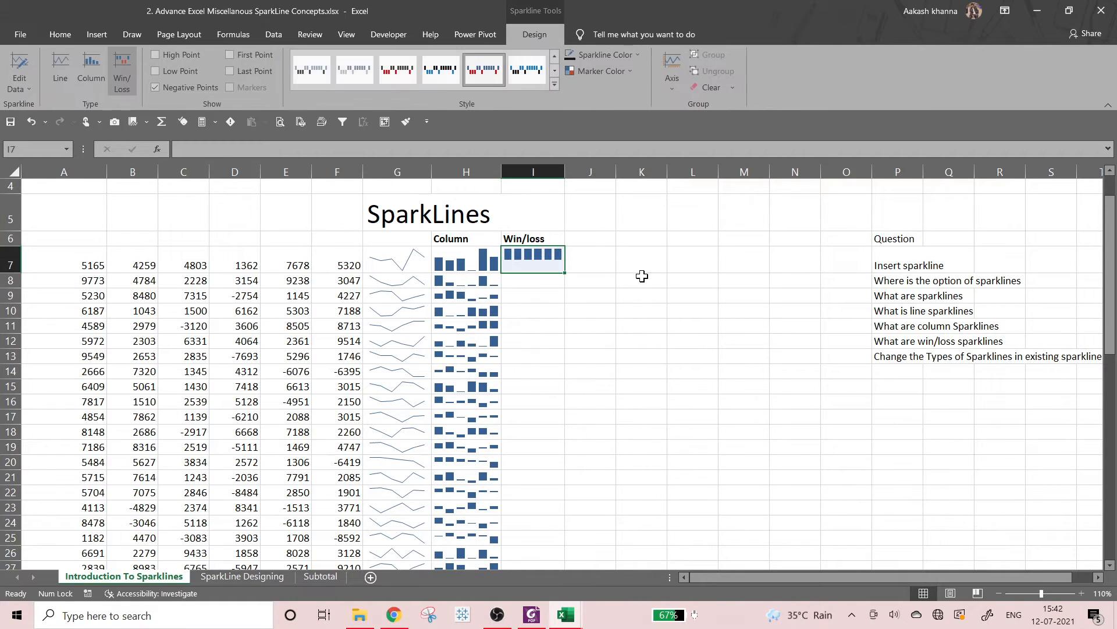
pyautogui.moveTo(563, 274); pyautogui.dragTo(559, 526)
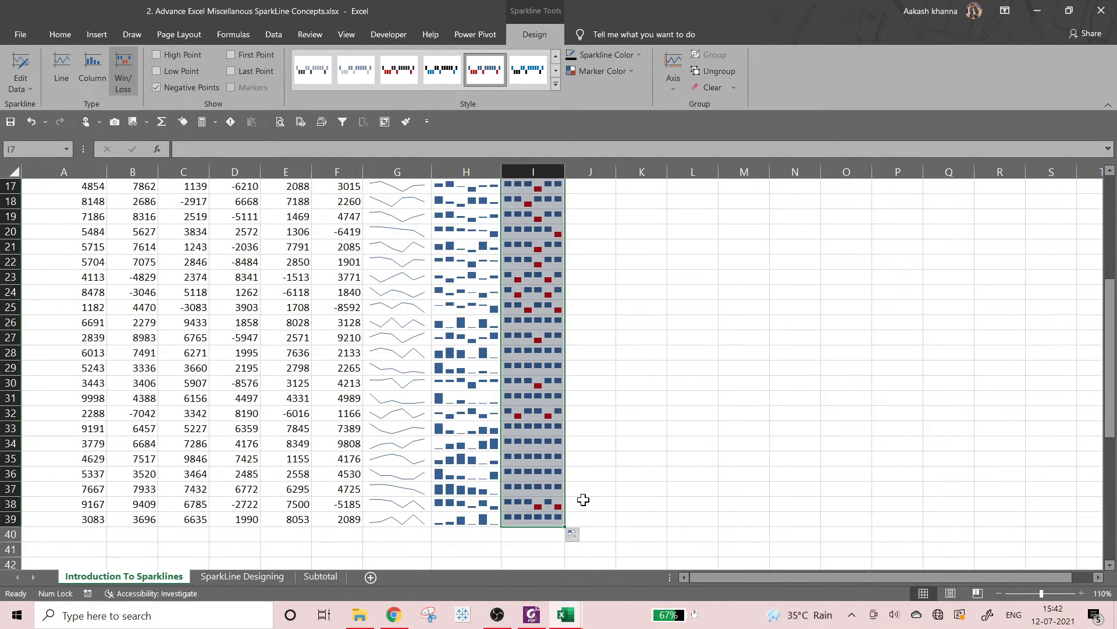
pyautogui.click(596, 449)
pyautogui.scroll(5, 594, 446)
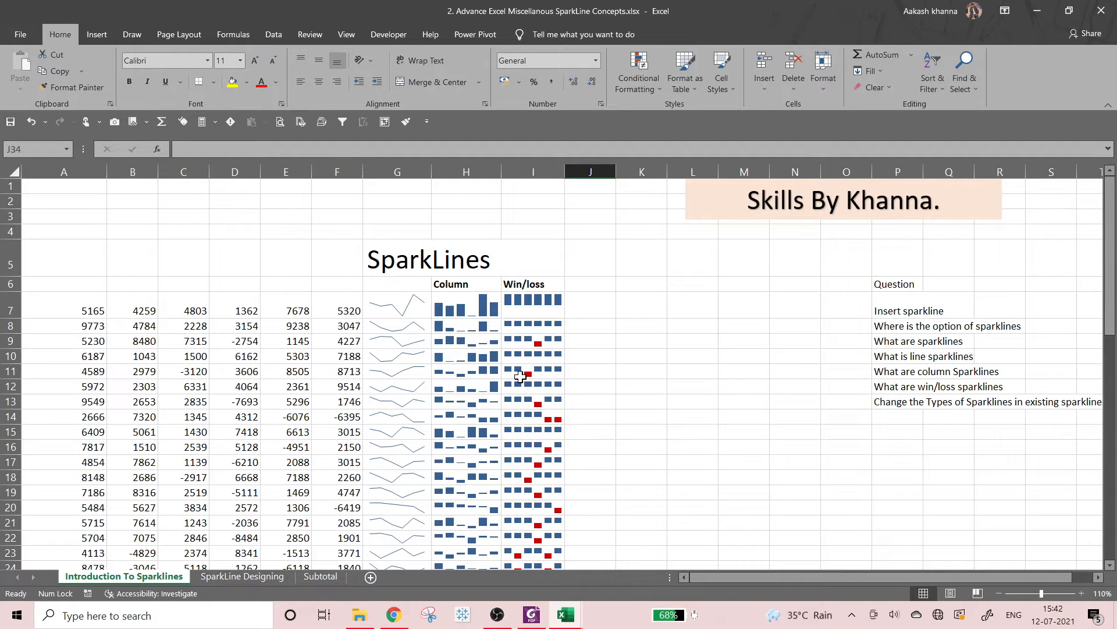
# Reduce the height of row 7 so it is only slightly taller than the other data rows.
pyautogui.click(530, 308)
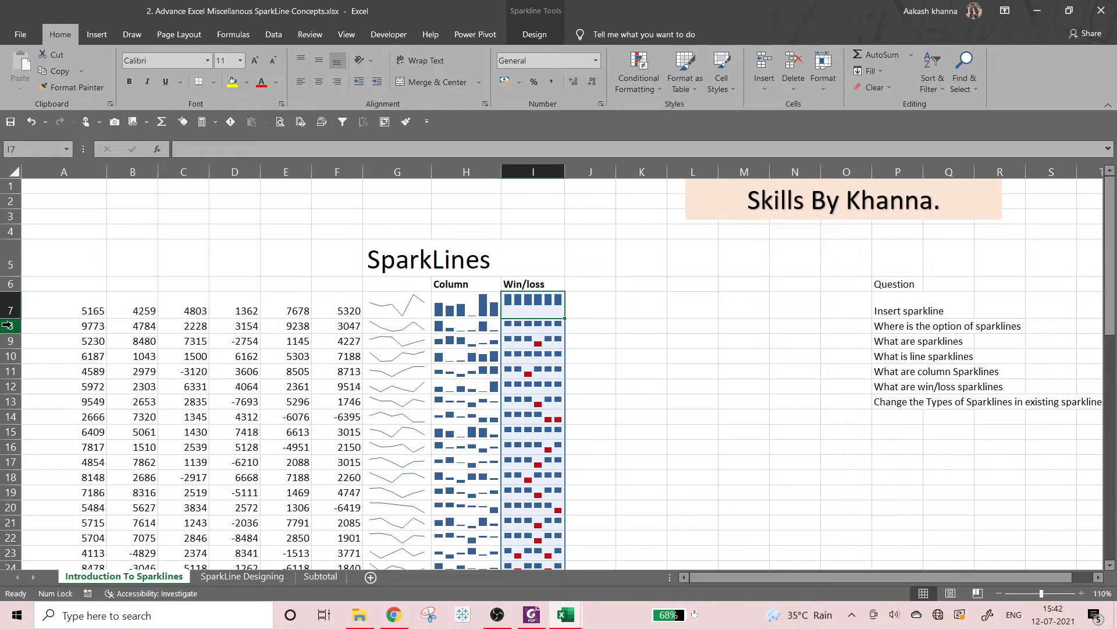
pyautogui.moveTo(11, 318); pyautogui.dragTo(10, 311)
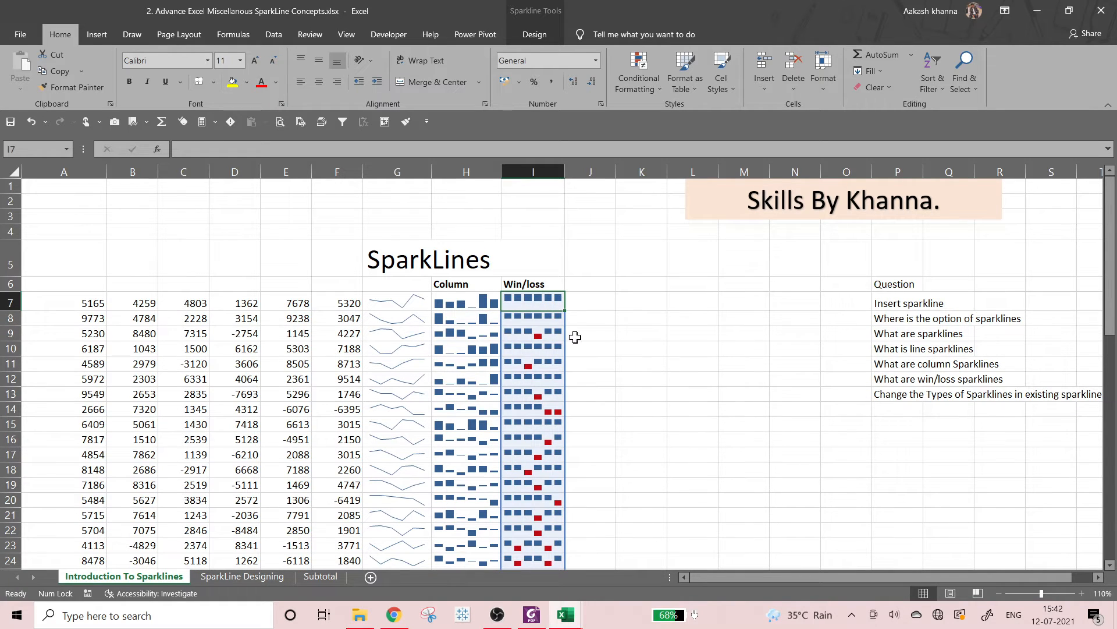
pyautogui.click(606, 332)
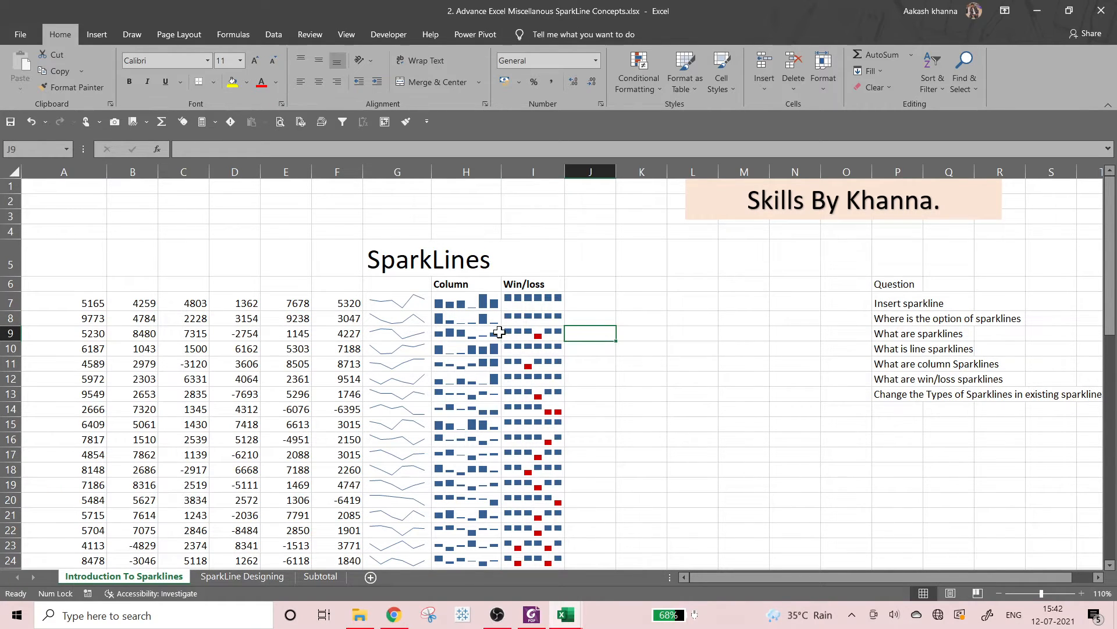
# Compare the win/loss sparkline in I9 with the value in D9 and review the remaining win/loss sparklines down to row 39.
pyautogui.click(538, 339)
pyautogui.click(254, 332)
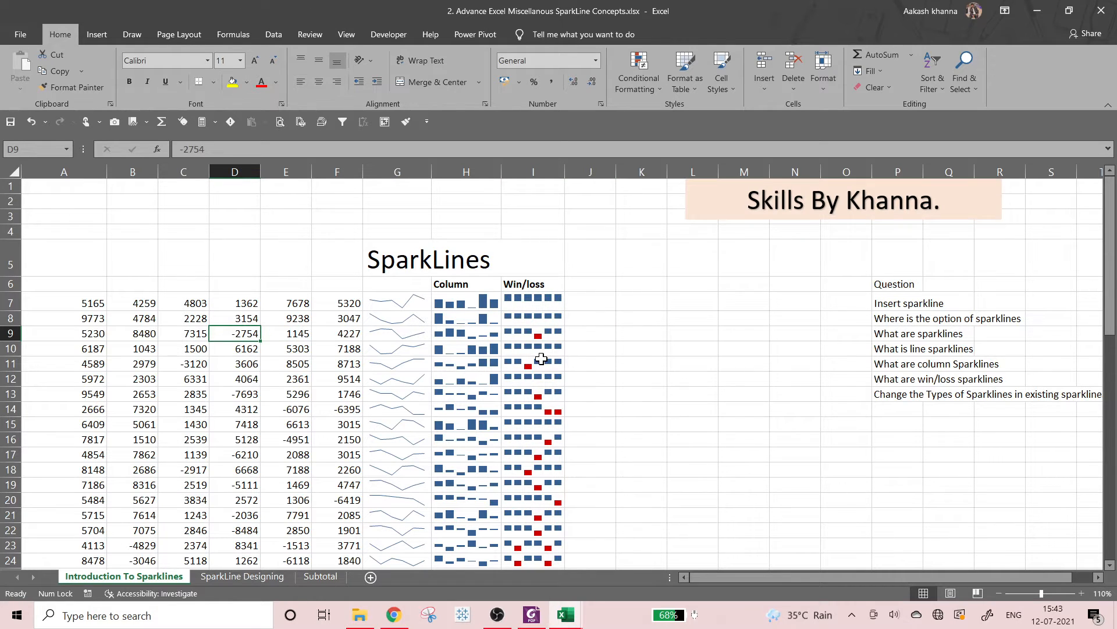
pyautogui.scroll(-1, 557, 379)
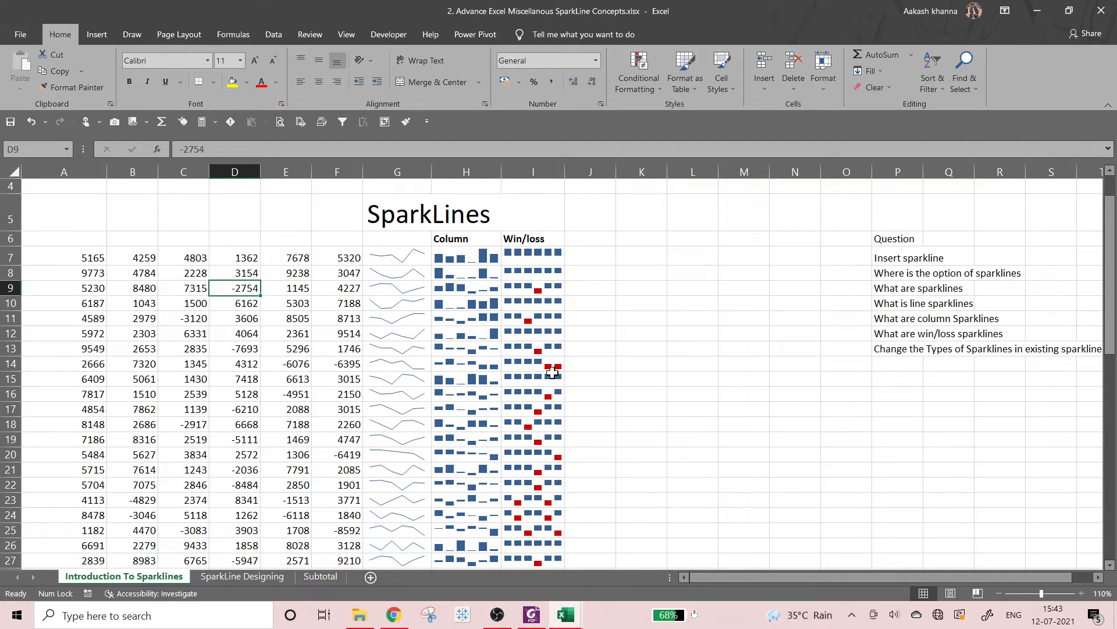
pyautogui.scroll(-3, 559, 364)
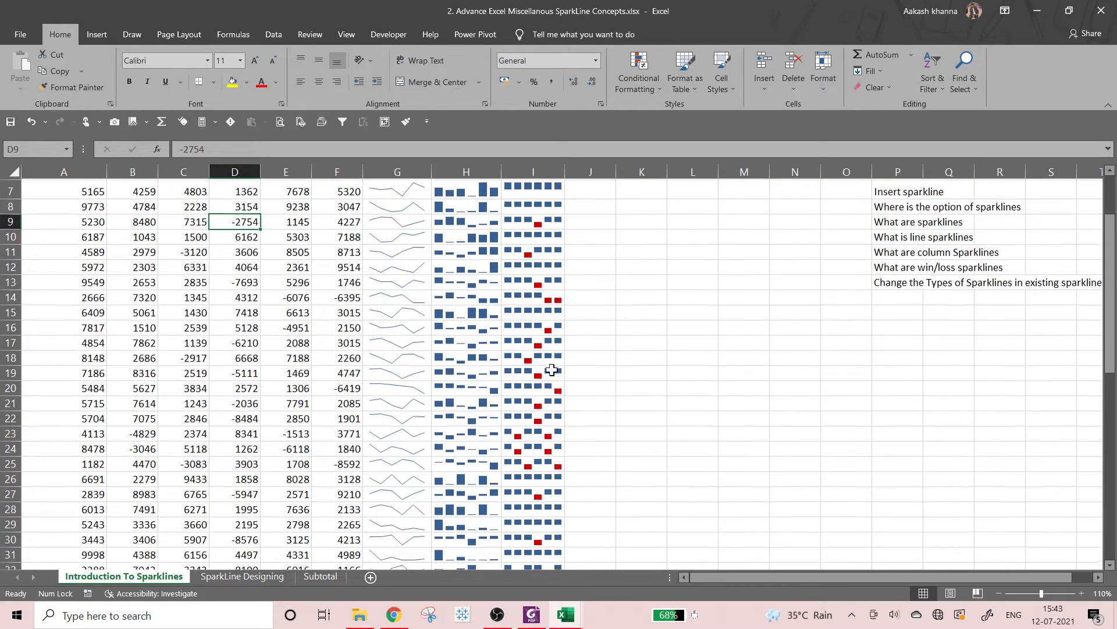
pyautogui.scroll(1, 496, 246)
pyautogui.scroll(1, 496, 246)
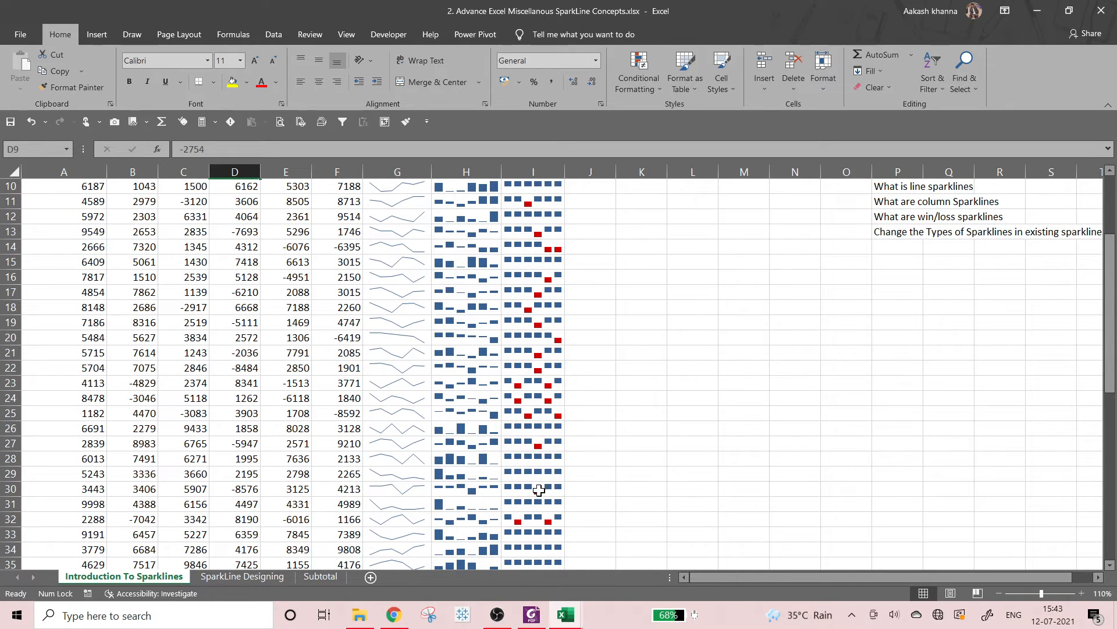
pyautogui.scroll(-3, 544, 480)
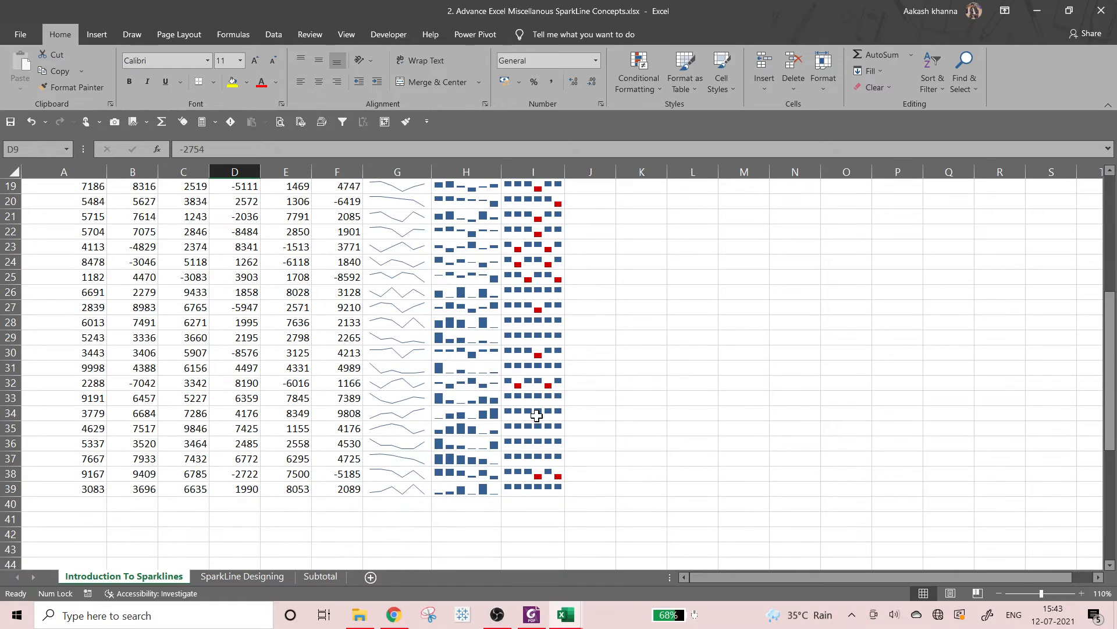
# Make the value in cell F37 negative, changing it to -4725.
pyautogui.moveTo(582, 397); pyautogui.dragTo(588, 455)
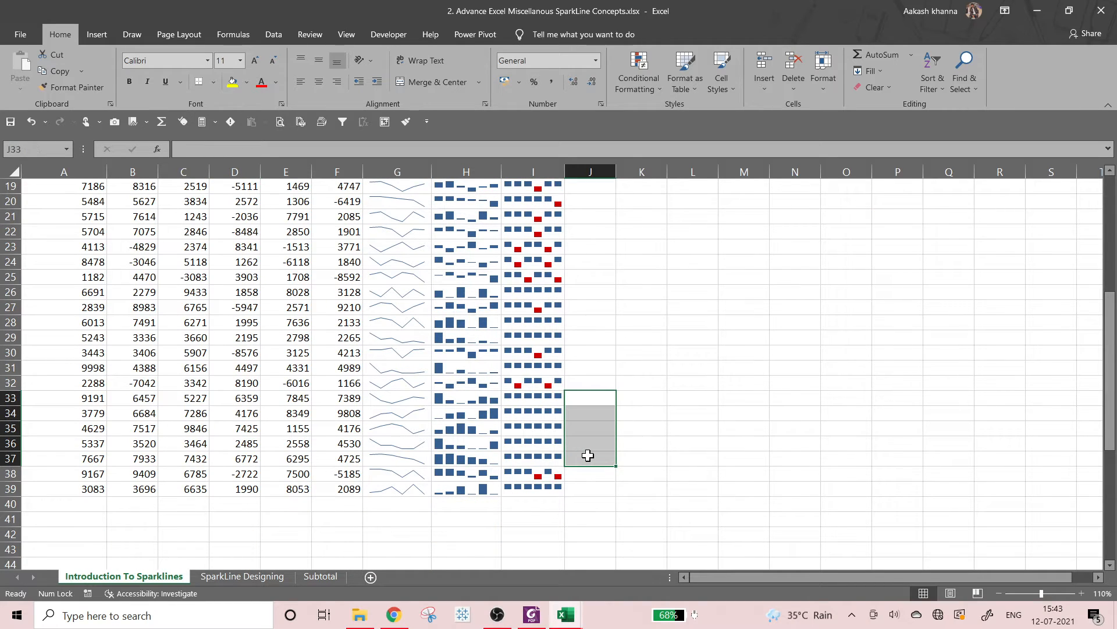
pyautogui.click(329, 461)
pyautogui.press('F2')
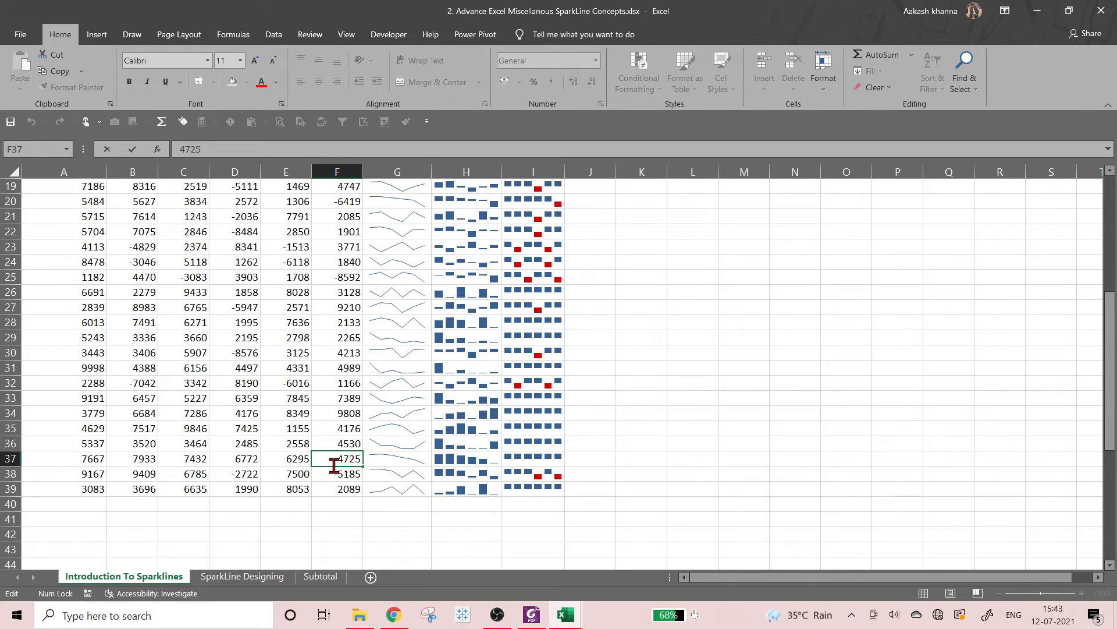
pyautogui.write('-')
pyautogui.press('Return')
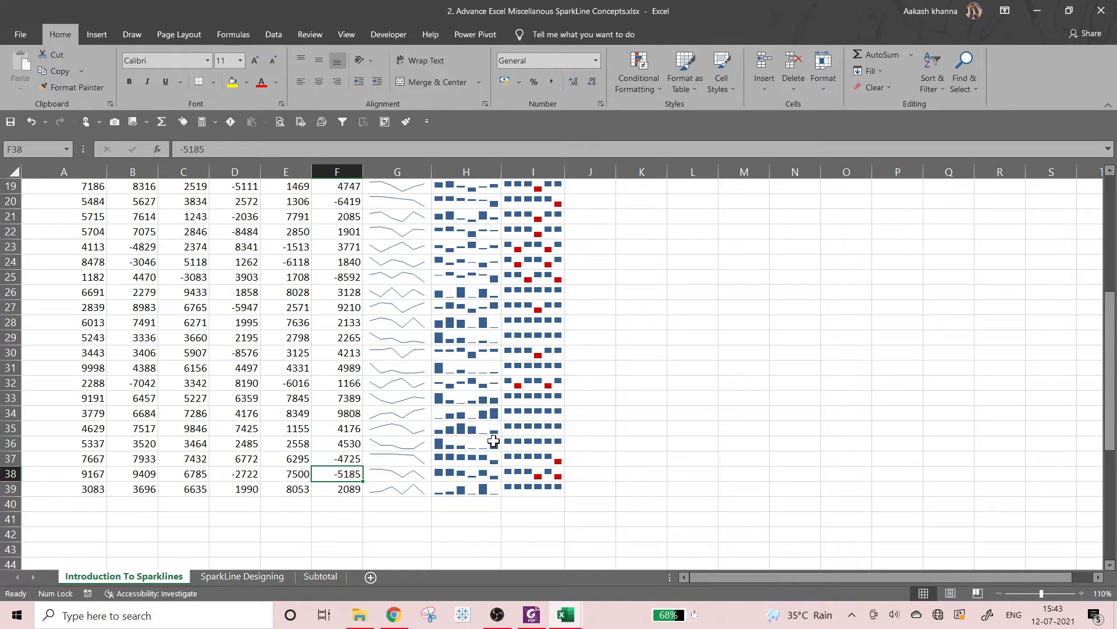
pyautogui.click(610, 470)
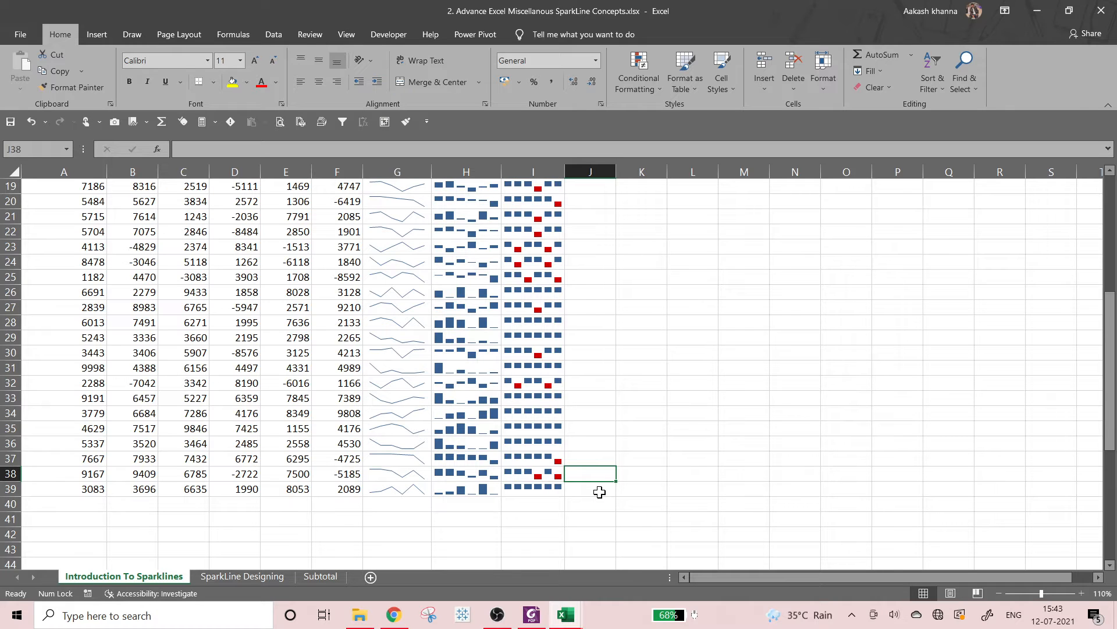
# Select the data rows 7 through 39 and set their row height to 10.
pyautogui.scroll(6, 326, 449)
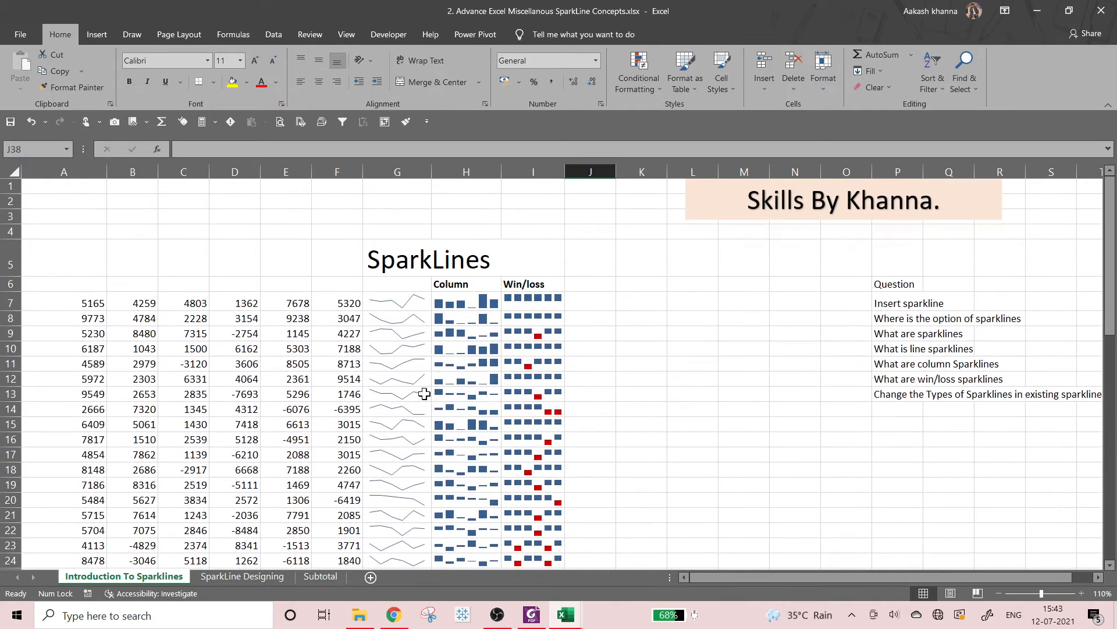
pyautogui.click(78, 306)
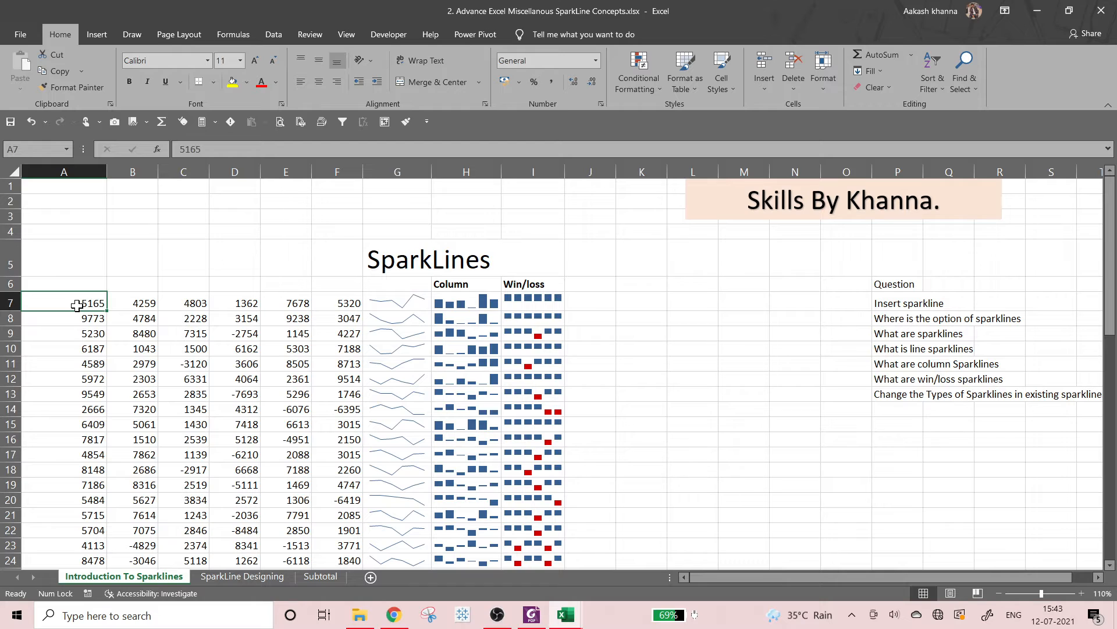
pyautogui.hotkey('shift', 'space')
pyautogui.hotkey('shift', 'Down')
pyautogui.hotkey('shift', 'Down')
pyautogui.hotkey('shift', 'Down')
pyautogui.hotkey('shift', 'Down')
pyautogui.hotkey('shift', 'Down')
pyautogui.hotkey('shift', 'Down')
pyautogui.hotkey('shift', 'Down')
pyautogui.hotkey('shift', 'Down')
pyautogui.hotkey('shift', 'Down')
pyautogui.hotkey('shift', 'Down')
pyautogui.hotkey('shift', 'Down')
pyautogui.hotkey('shift', 'Down')
pyautogui.hotkey('shift', 'Down')
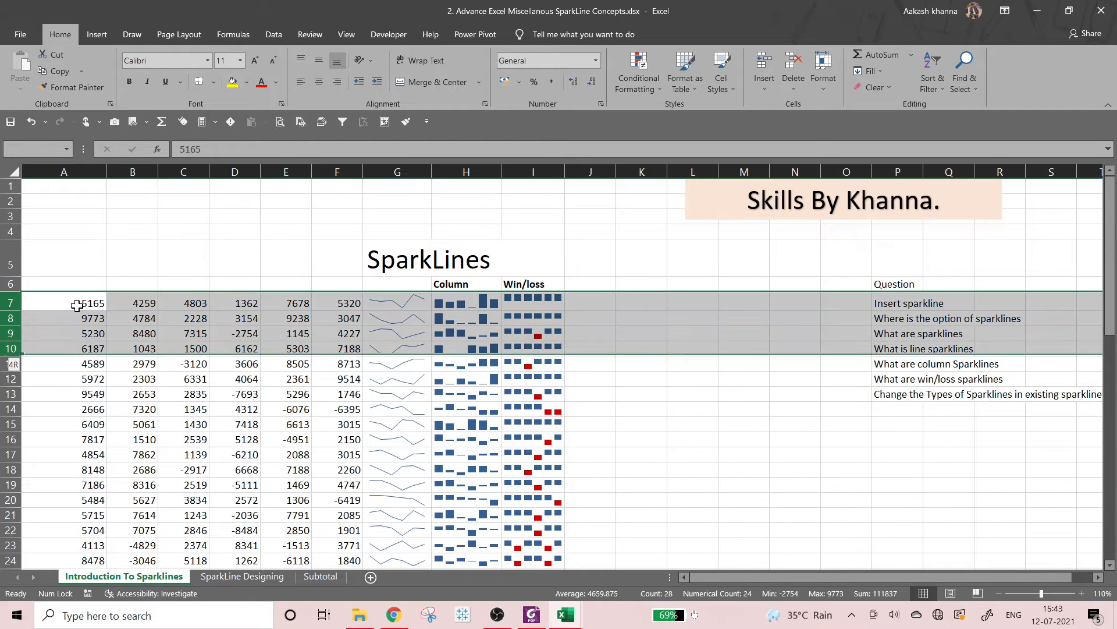
pyautogui.hotkey('shift', 'Down')
pyautogui.hotkey('shift', 'Down')
pyautogui.hotkey('shift', 'Down')
pyautogui.hotkey('shift', 'Down')
pyautogui.hotkey('shift', 'Down')
pyautogui.hotkey('shift', 'Down')
pyautogui.hotkey('shift', 'Down')
pyautogui.hotkey('shift', 'Down')
pyautogui.hotkey('shift', 'Down')
pyautogui.hotkey('shift', 'Down')
pyautogui.hotkey('shift', 'Down')
pyautogui.hotkey('shift', 'Down')
pyautogui.hotkey('shift', 'Down')
pyautogui.hotkey('shift', 'Down')
pyautogui.hotkey('shift', 'Down')
pyautogui.hotkey('shift', 'Down')
pyautogui.hotkey('shift', 'Down')
pyautogui.hotkey('shift', 'Down')
pyautogui.hotkey('shift', 'Down')
pyautogui.hotkey('shift', 'Down')
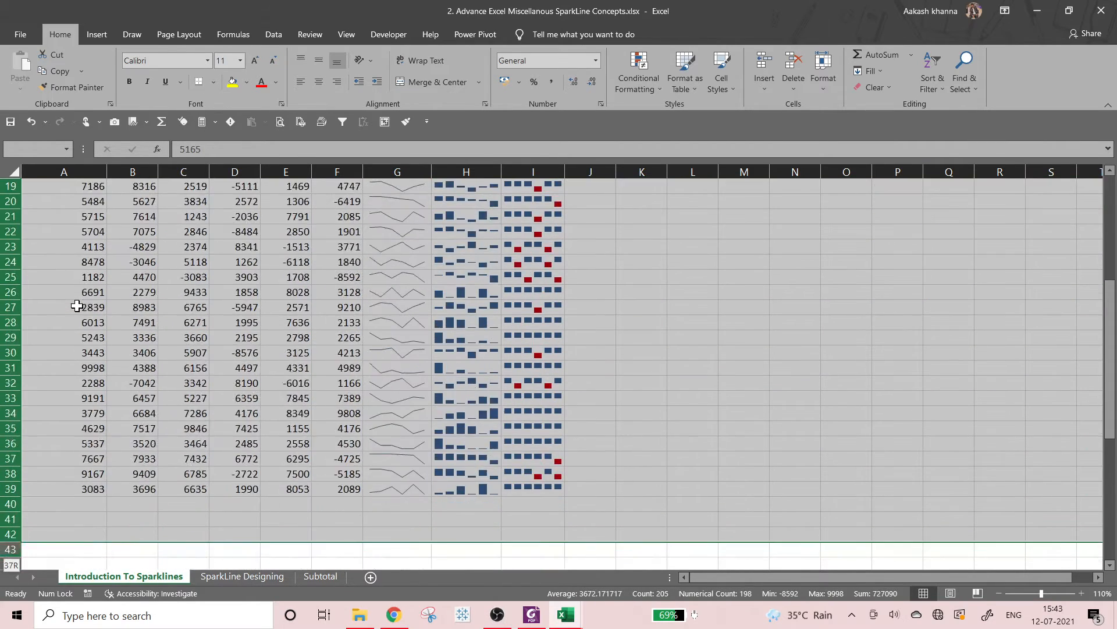
pyautogui.hotkey('shift', 'Up')
pyautogui.hotkey('shift', 'Up')
pyautogui.hotkey('shift', 'Up')
pyautogui.hotkey('shift', 'Up')
pyautogui.hotkey('shift', 'Up')
pyautogui.hotkey('shift', 'Up')
pyautogui.hotkey('shift', 'Up')
pyautogui.hotkey('shift', 'Up')
pyautogui.hotkey('shift', 'Up')
pyautogui.hotkey('shift', 'Down')
pyautogui.hotkey('shift', 'Down')
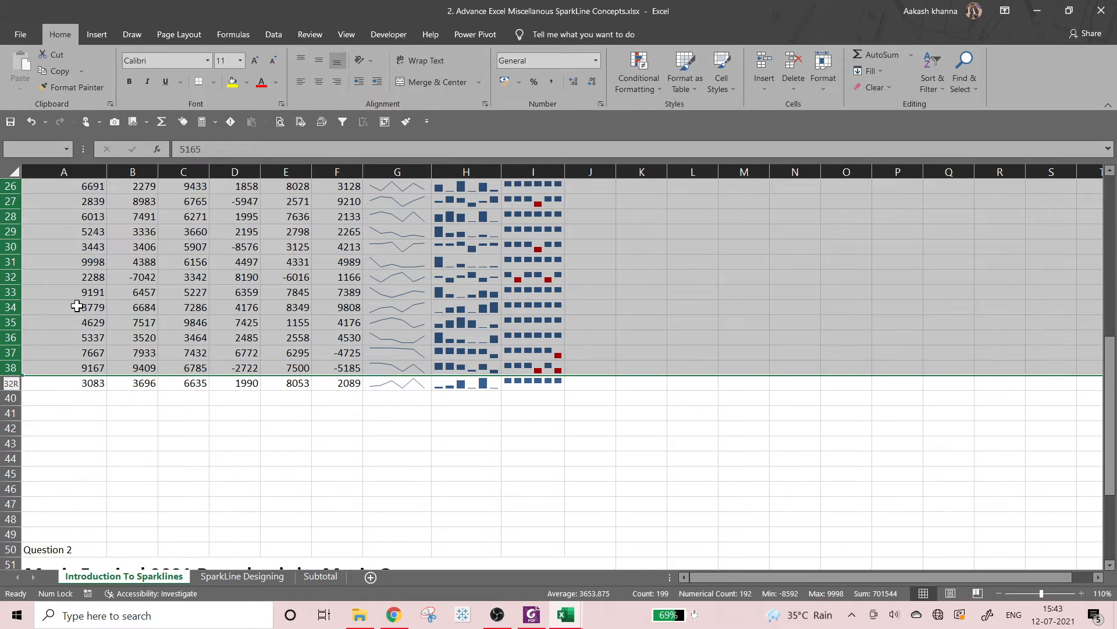
pyautogui.hotkey('shift', 'Down')
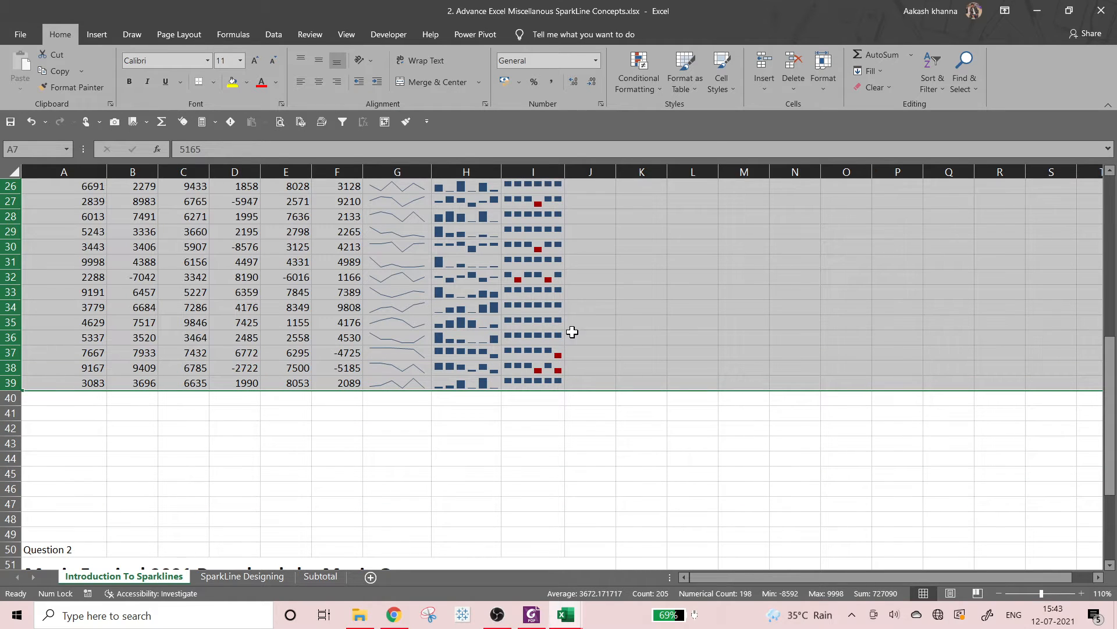
pyautogui.click(826, 84)
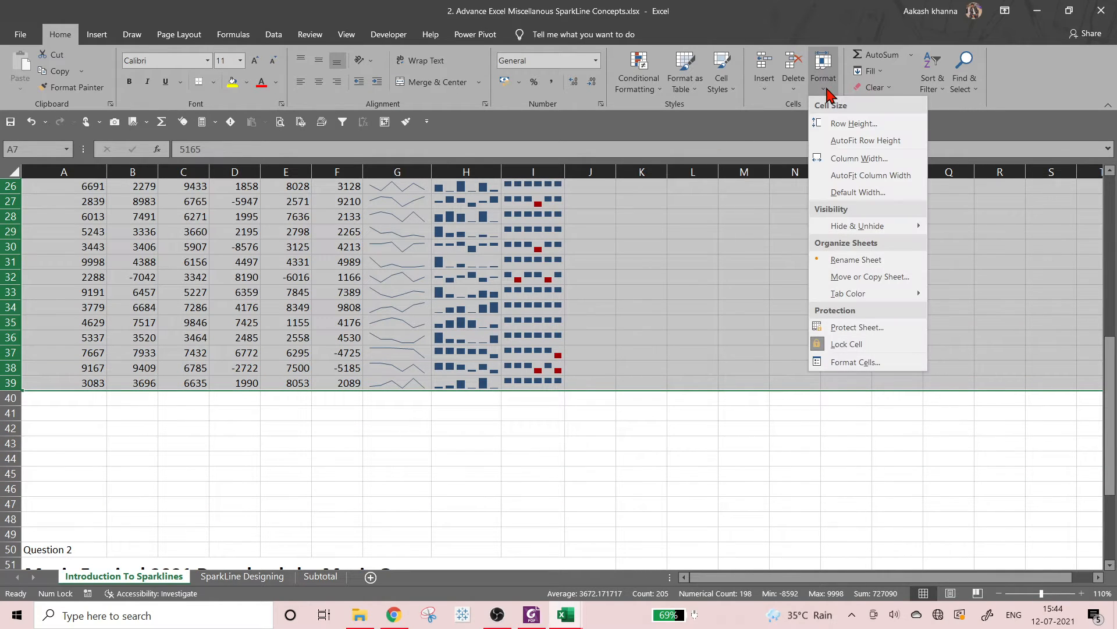
pyautogui.click(853, 125)
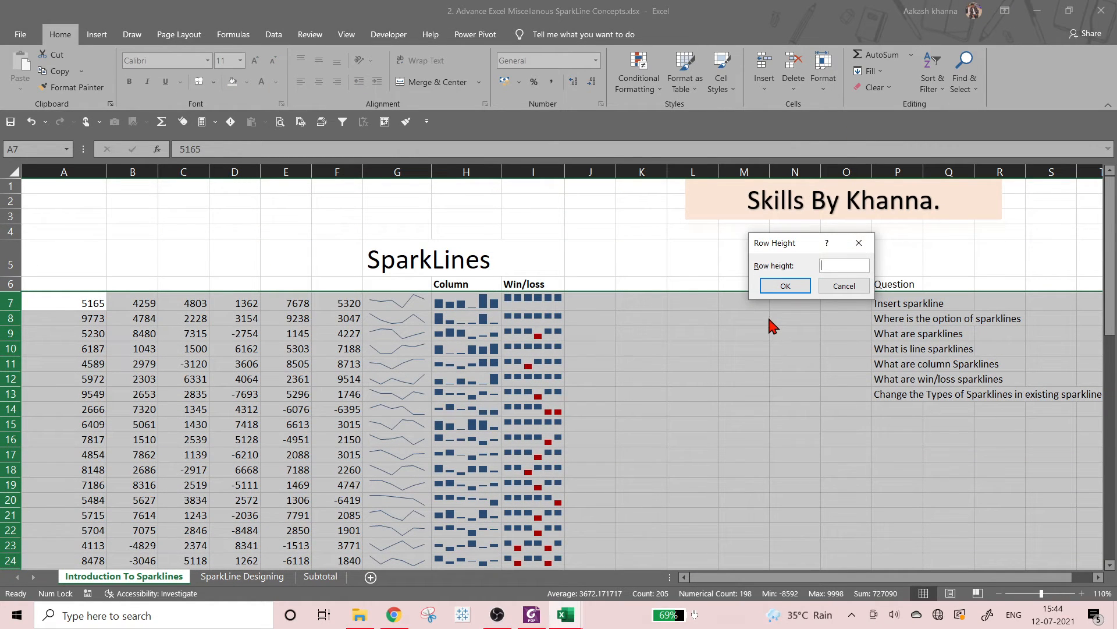
pyautogui.write('10')
pyautogui.press('Return')
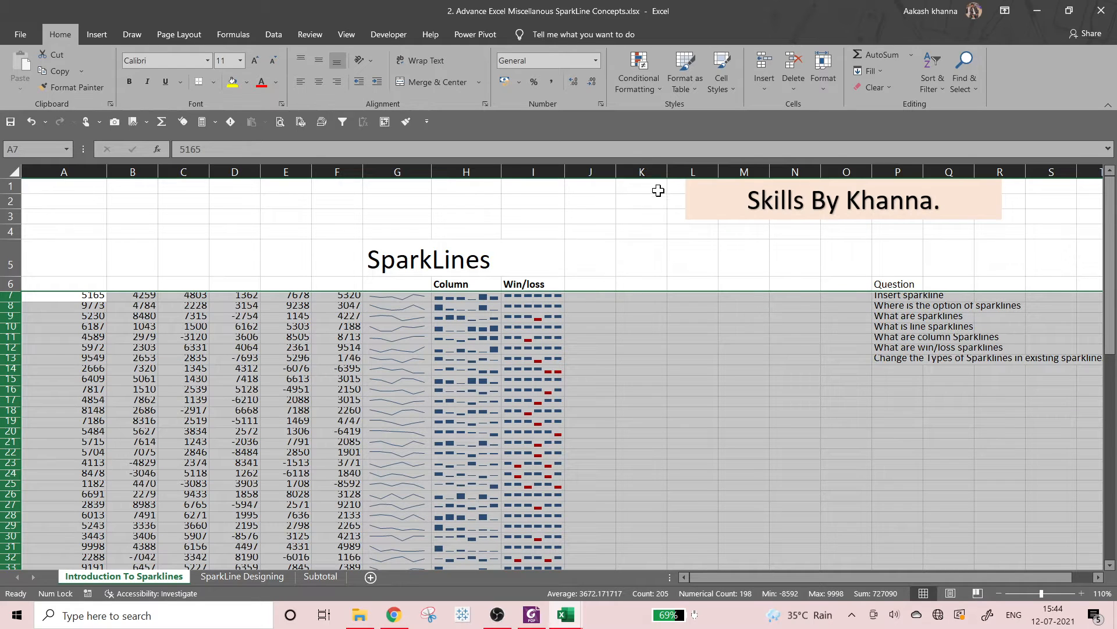
# Set the height of rows 7 through 39 to 25 and review the sparklines down the data rows.
pyautogui.click(821, 96)
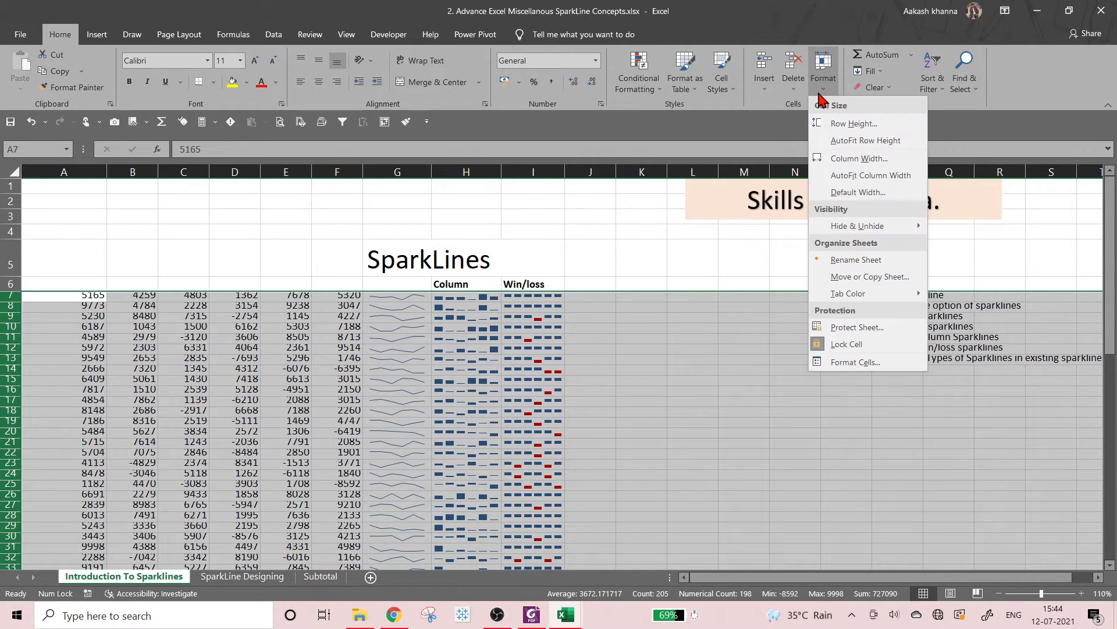
pyautogui.click(841, 125)
pyautogui.write('25')
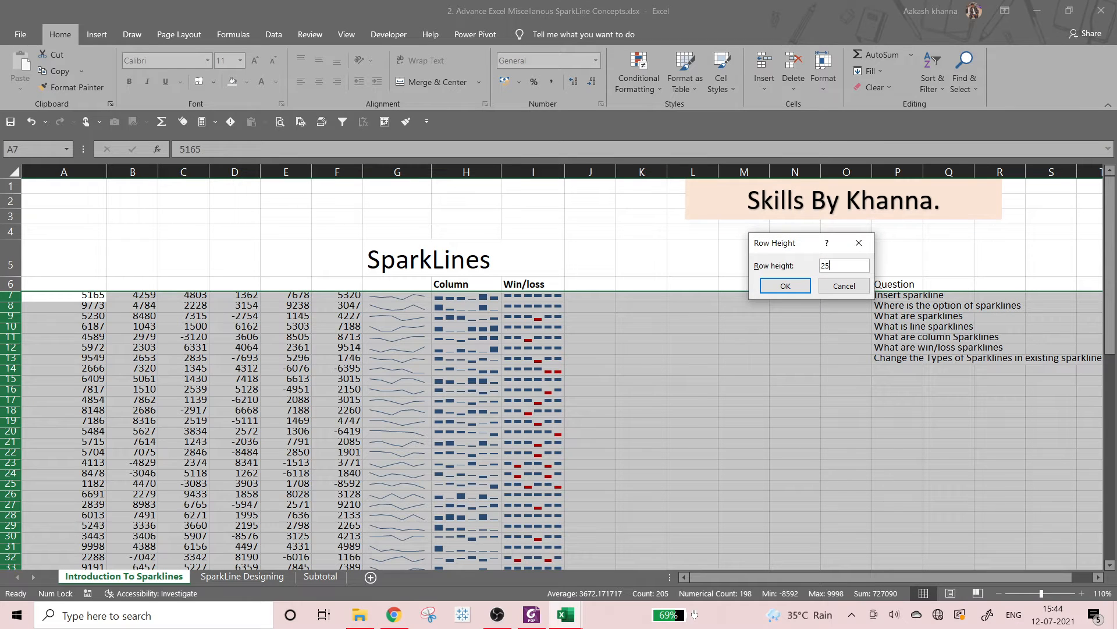
pyautogui.press('Return')
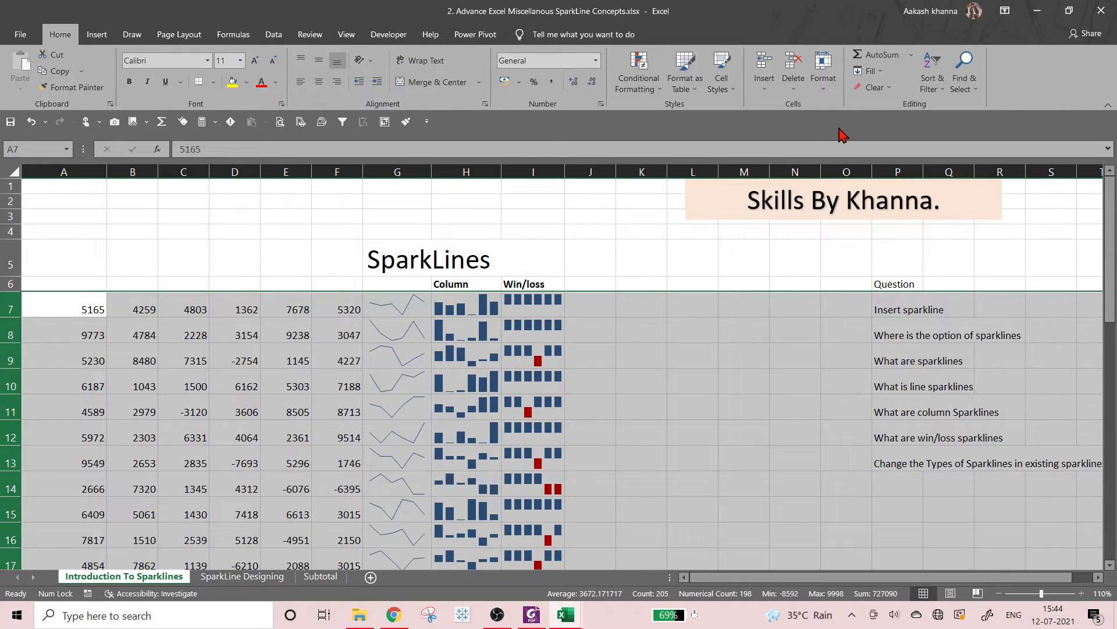
pyautogui.click(646, 411)
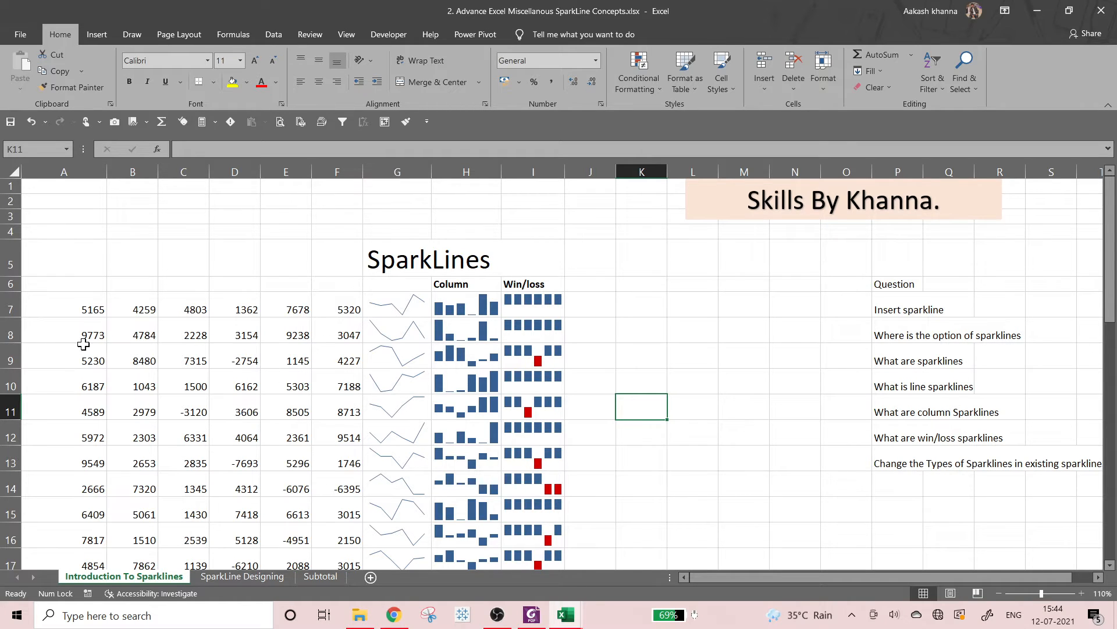
pyautogui.scroll(-3, 479, 363)
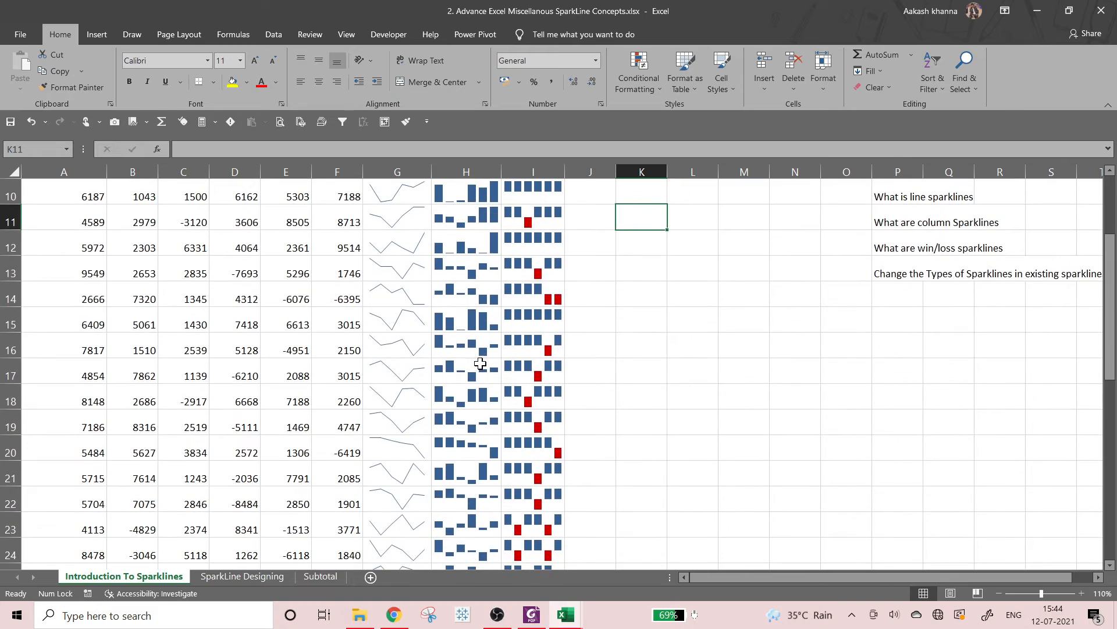
pyautogui.scroll(-3, 480, 363)
pyautogui.scroll(-3, 299, 460)
pyautogui.scroll(4, 372, 467)
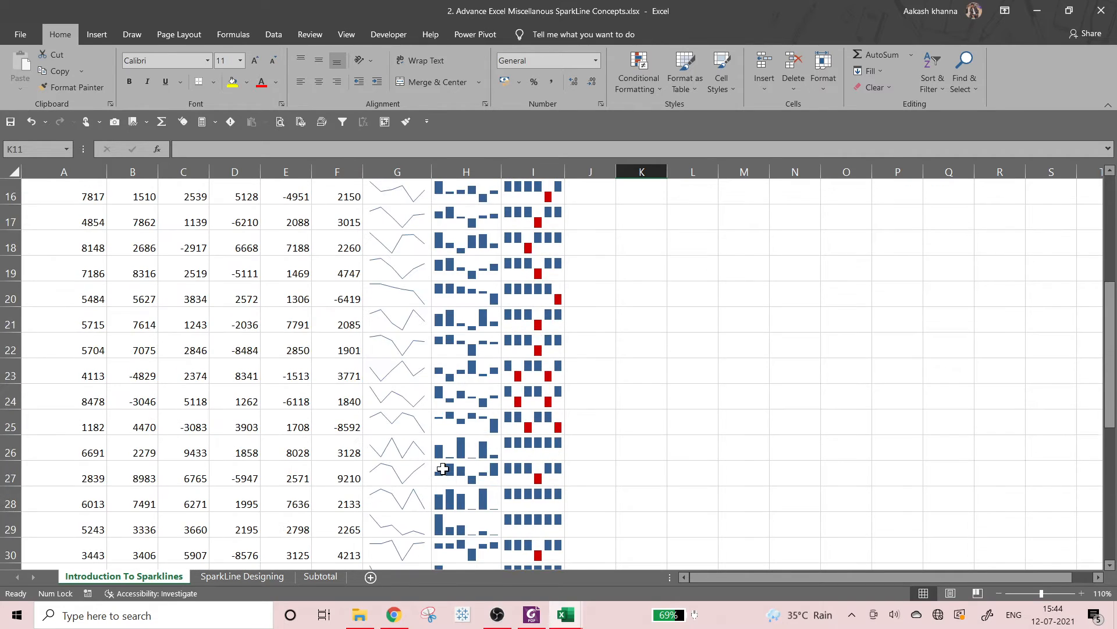
pyautogui.scroll(5, 444, 469)
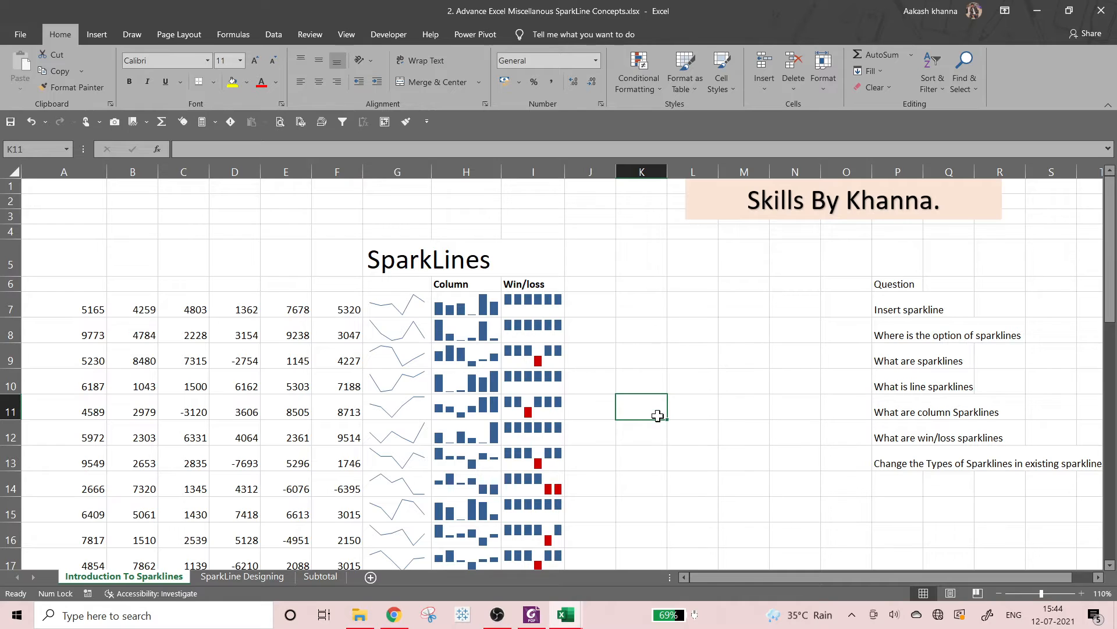
# Bold the covered questions in the Question list: cells P7, P9, P10, P11 and P12.
pyautogui.click(879, 284)
pyautogui.click(895, 312)
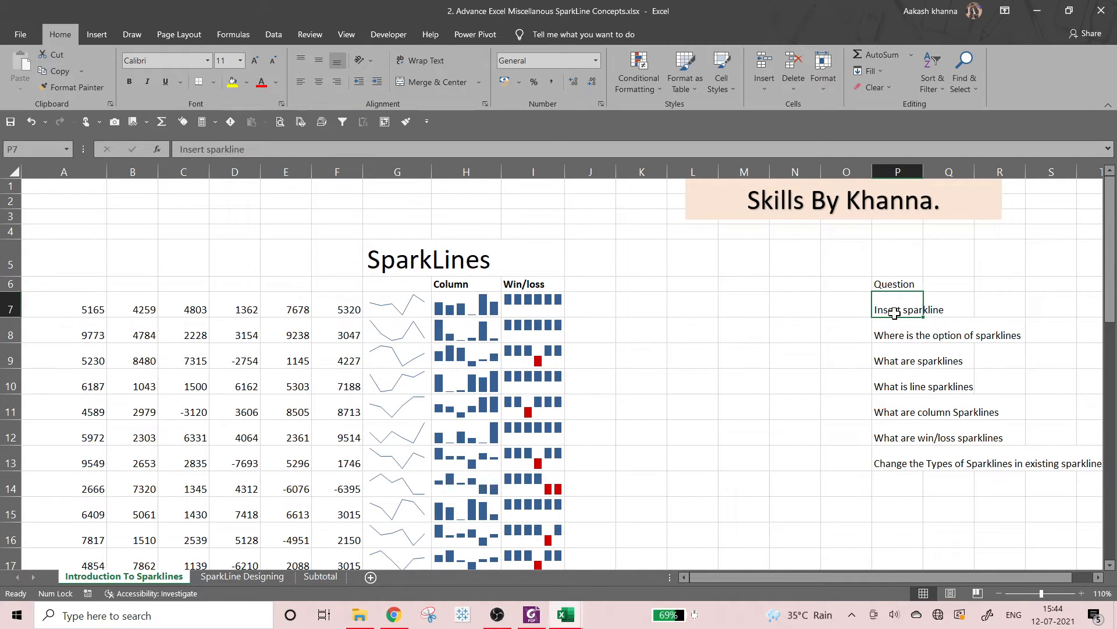
pyautogui.hotkey('ctrl', 'b')
pyautogui.click(899, 360)
pyautogui.hotkey('ctrl', 'b')
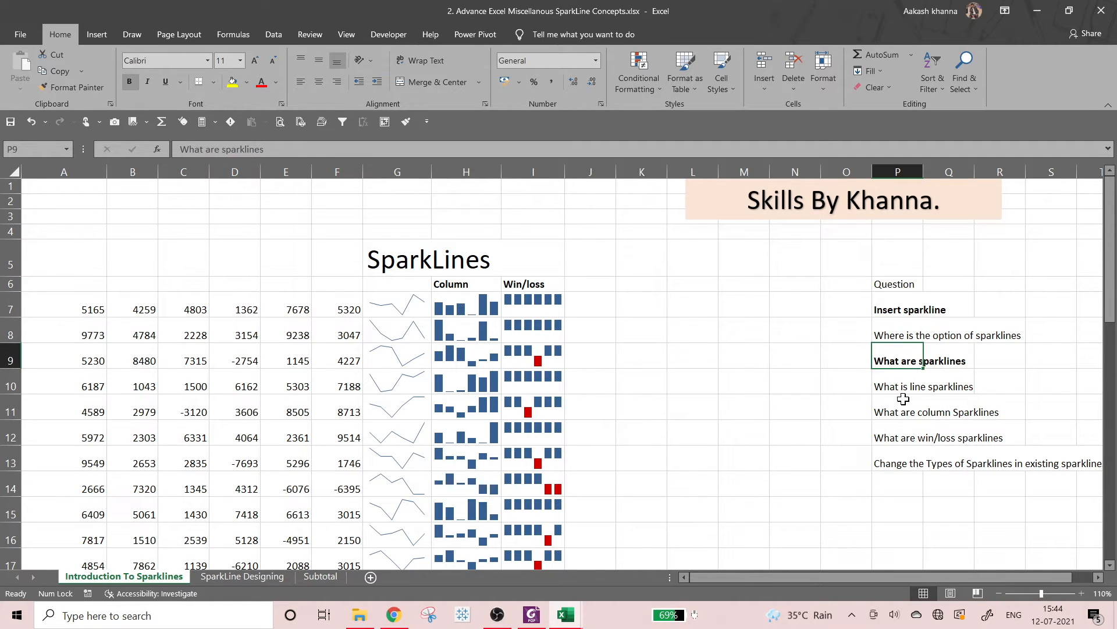
pyautogui.click(889, 379)
pyautogui.hotkey('ctrl', 'b')
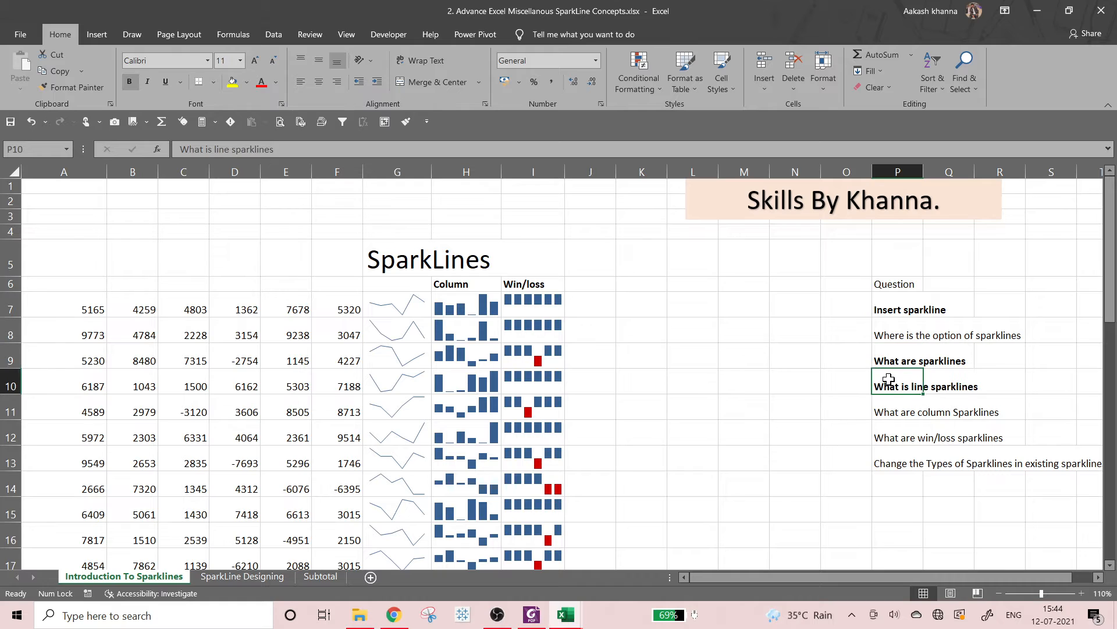
pyautogui.click(892, 420)
pyautogui.hotkey('ctrl', 'b')
pyautogui.click(891, 431)
pyautogui.hotkey('ctrl', 'b')
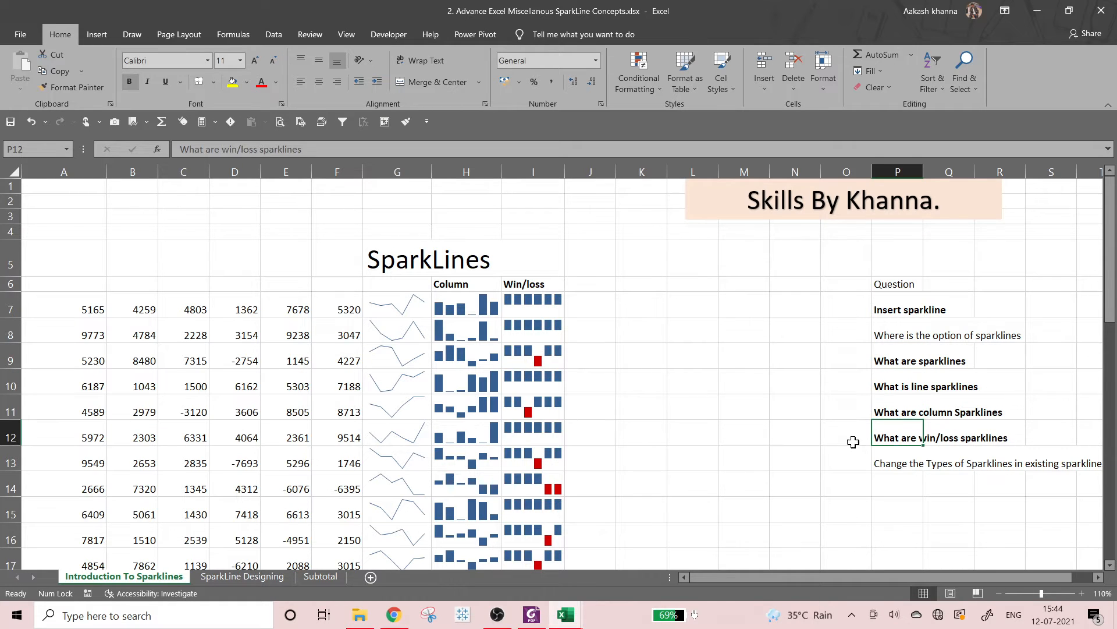
# Add the entry "Way to adjust the data with Row height" in cell P14 of the Question list.
pyautogui.click(887, 480)
pyautogui.write('R')
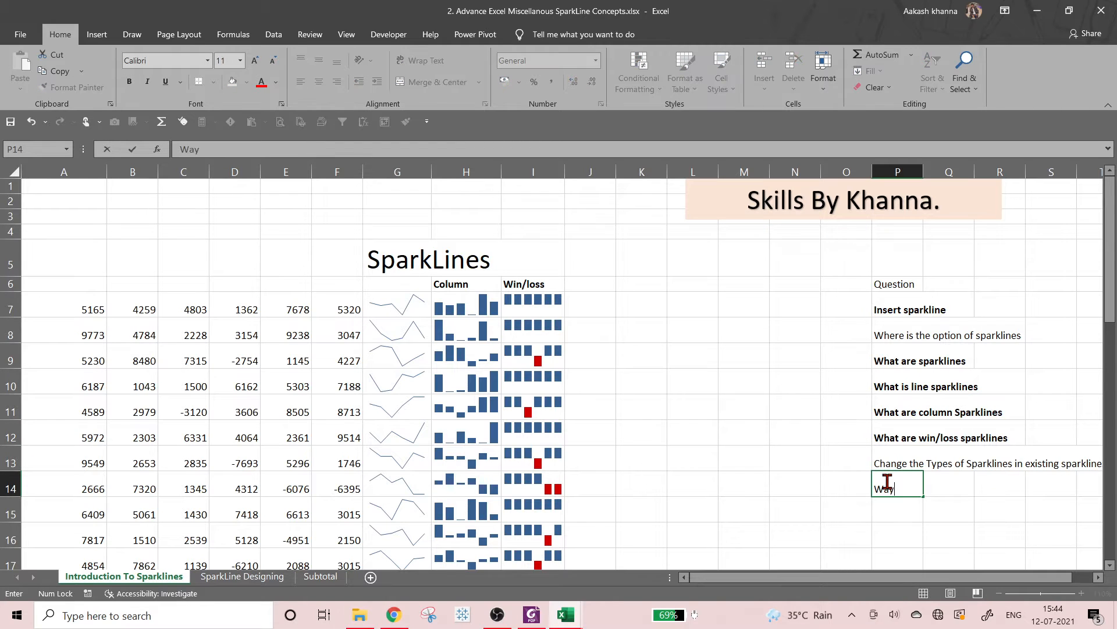
pyautogui.write('ay to adjust the data with Row')
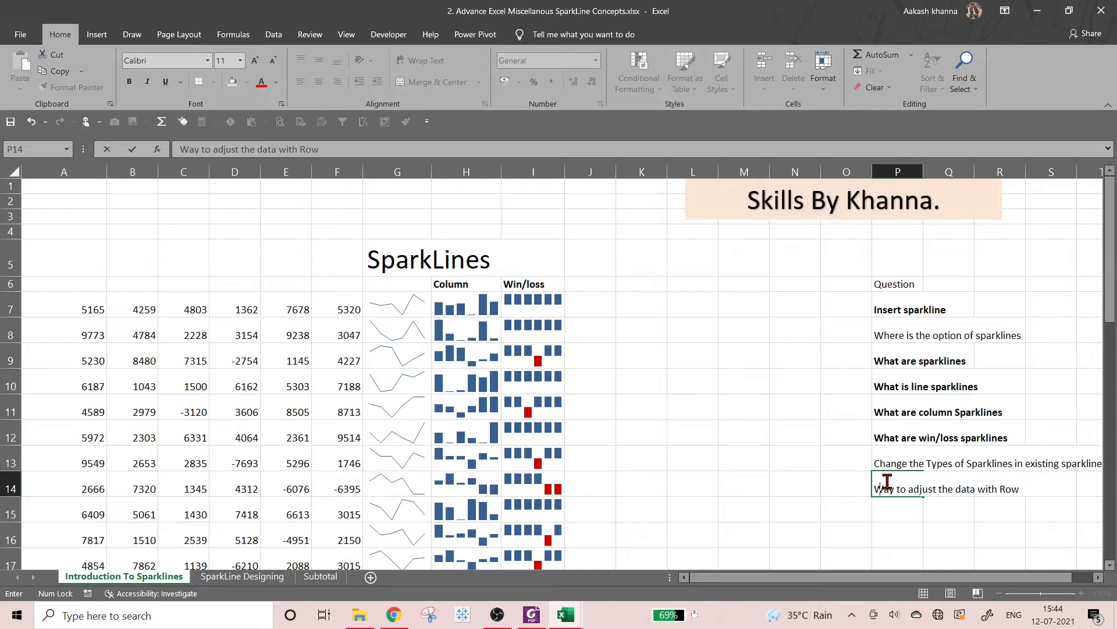
pyautogui.write('t')
pyautogui.press('Return')
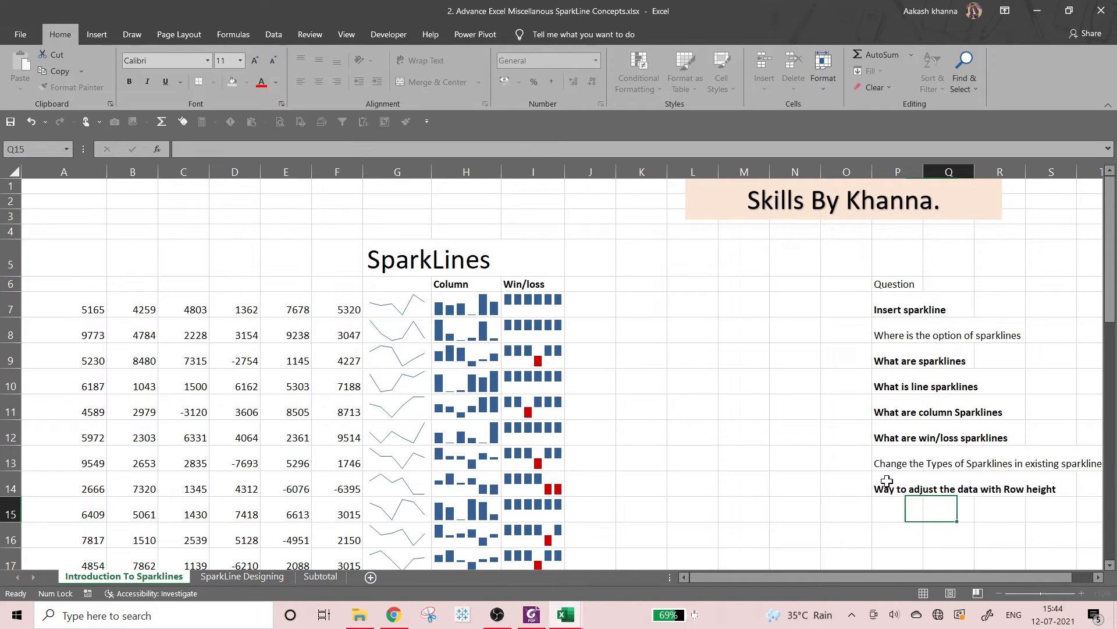
# Add the entry "Difference between charts and sparklines" in cell P15 of the Question list.
pyautogui.click(887, 481)
pyautogui.press('Down')
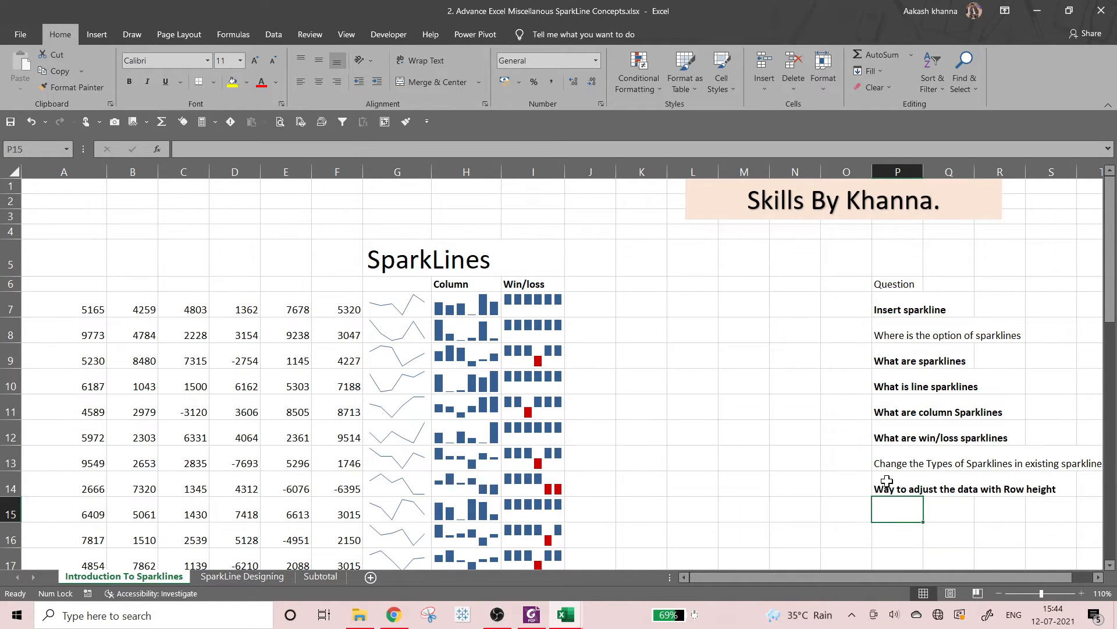
pyautogui.write('DFDFi')
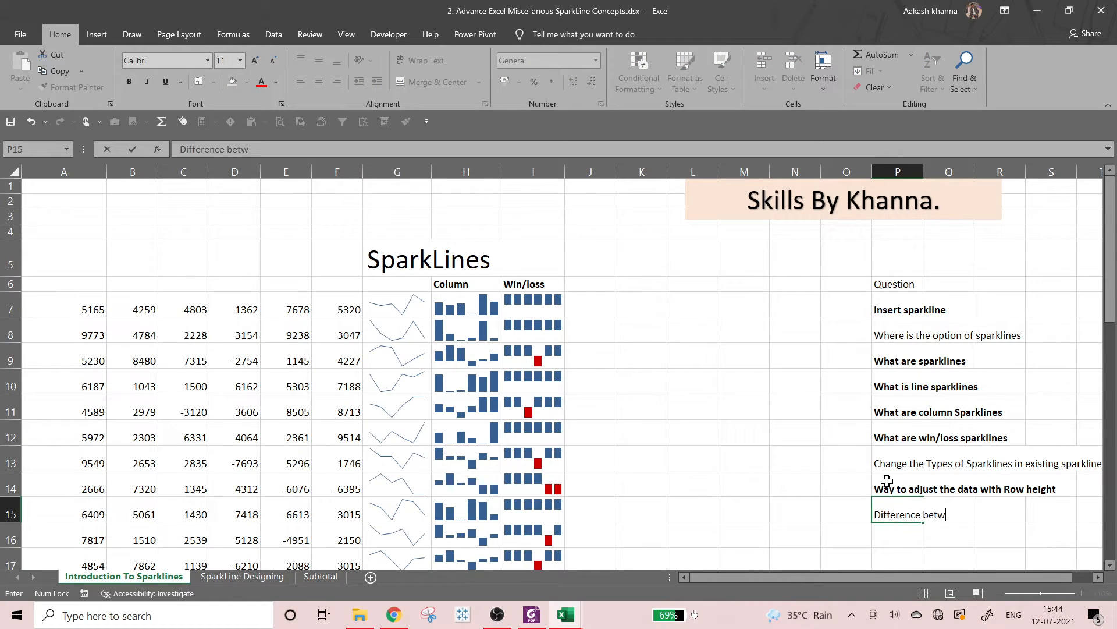
pyautogui.write('ference between charts and sparklines')
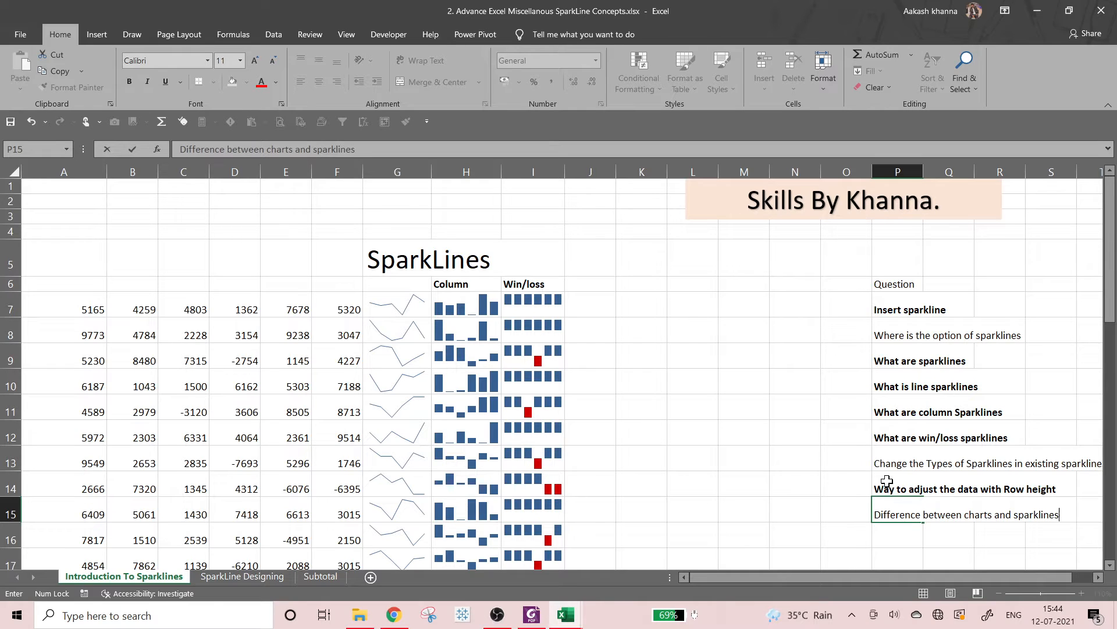
pyautogui.press('Return')
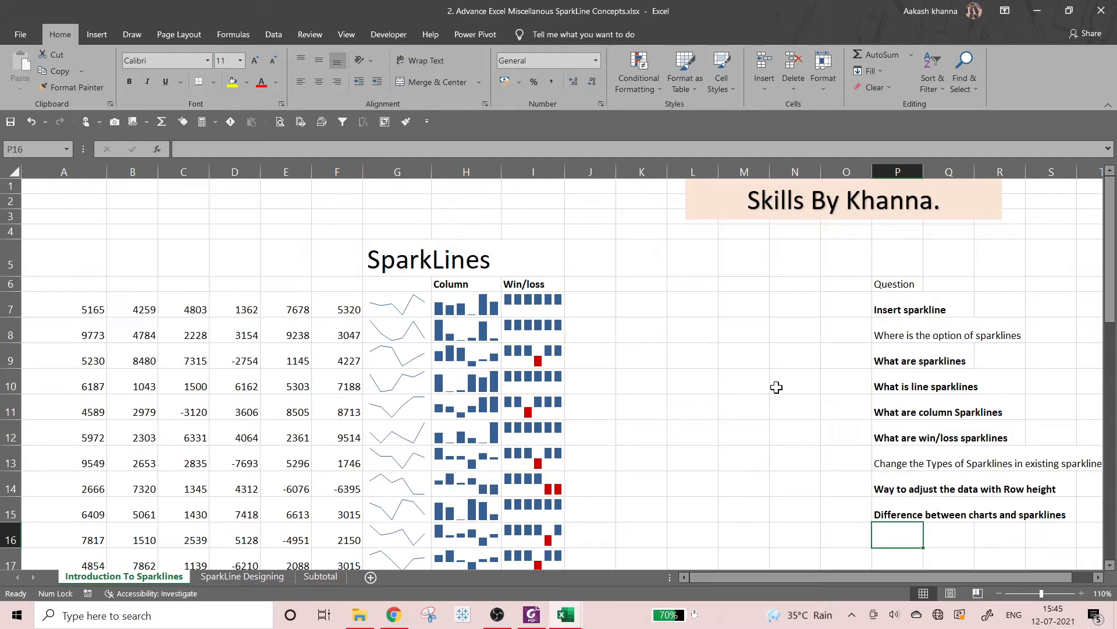
# Hide the worksheet gridlines, look through the sparkline rows, and show the gridlines again.
pyautogui.click(352, 33)
pyautogui.click(190, 84)
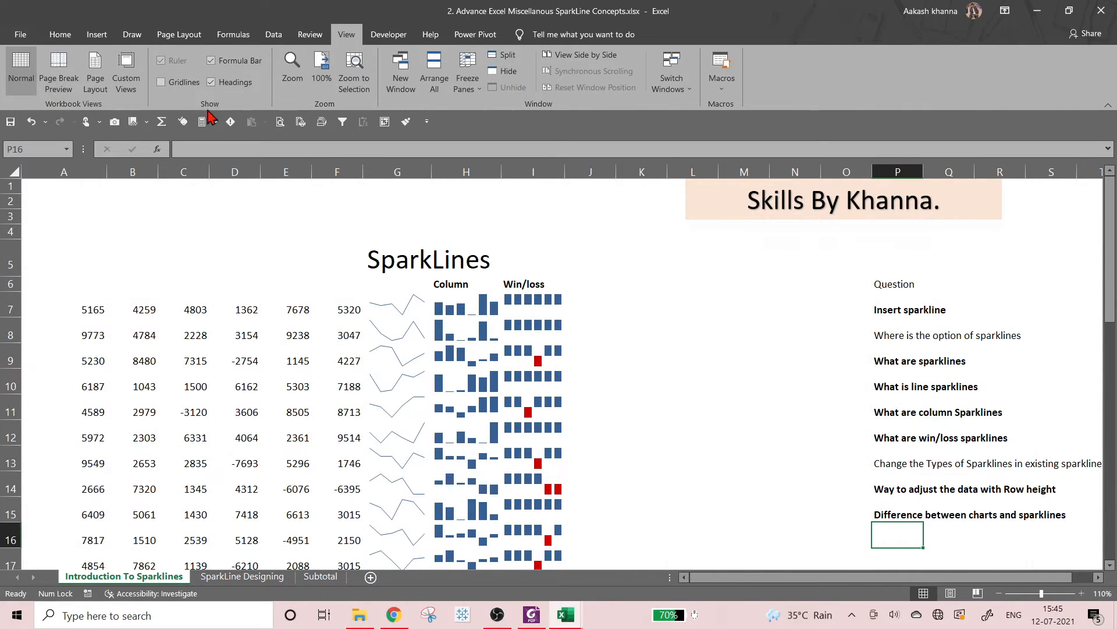
pyautogui.scroll(-5, 611, 294)
pyautogui.scroll(5, 464, 292)
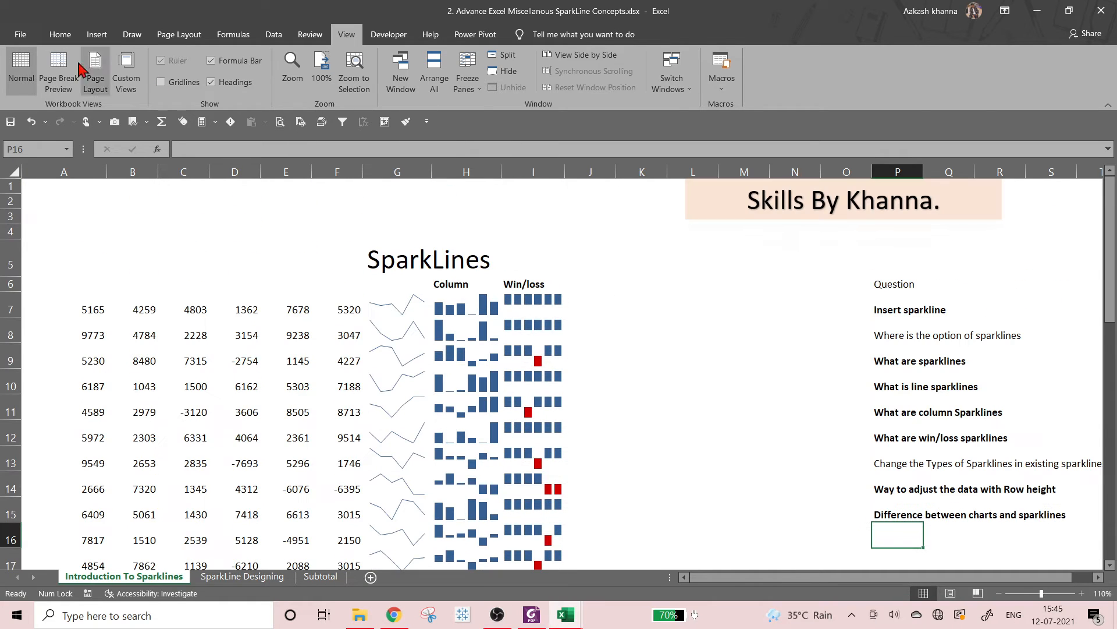
pyautogui.click(173, 80)
pyautogui.click(59, 34)
# Move the title banner shape horizontally so it sits directly above the SparkLines heading, then deselect it.
pyautogui.click(699, 210)
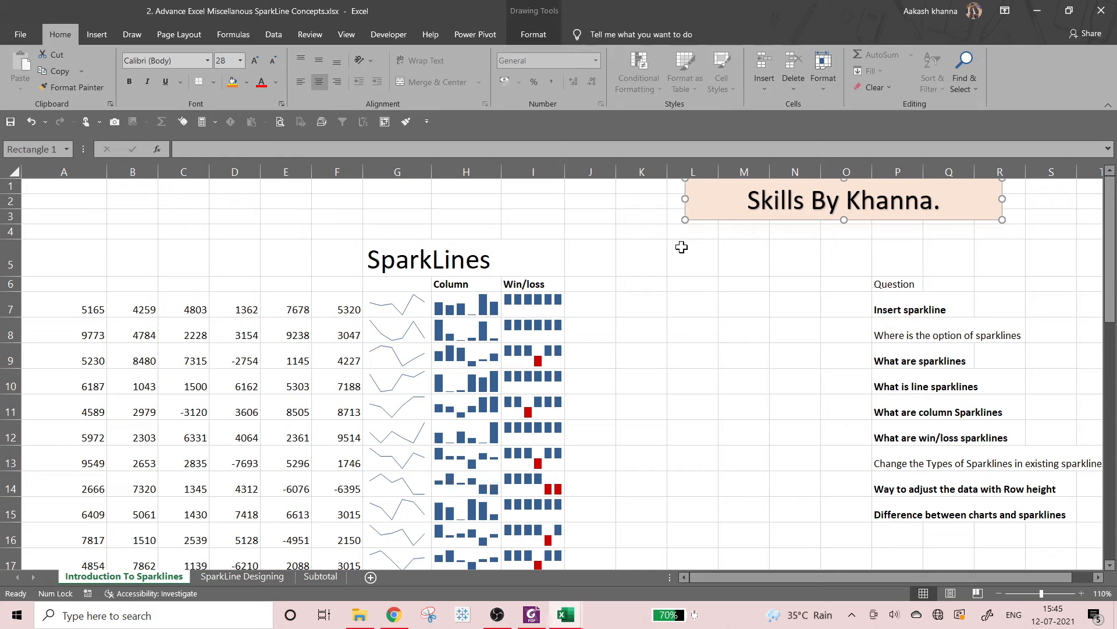
pyautogui.click(677, 309)
pyautogui.moveTo(723, 207); pyautogui.dragTo(338, 206)
pyautogui.click(708, 387)
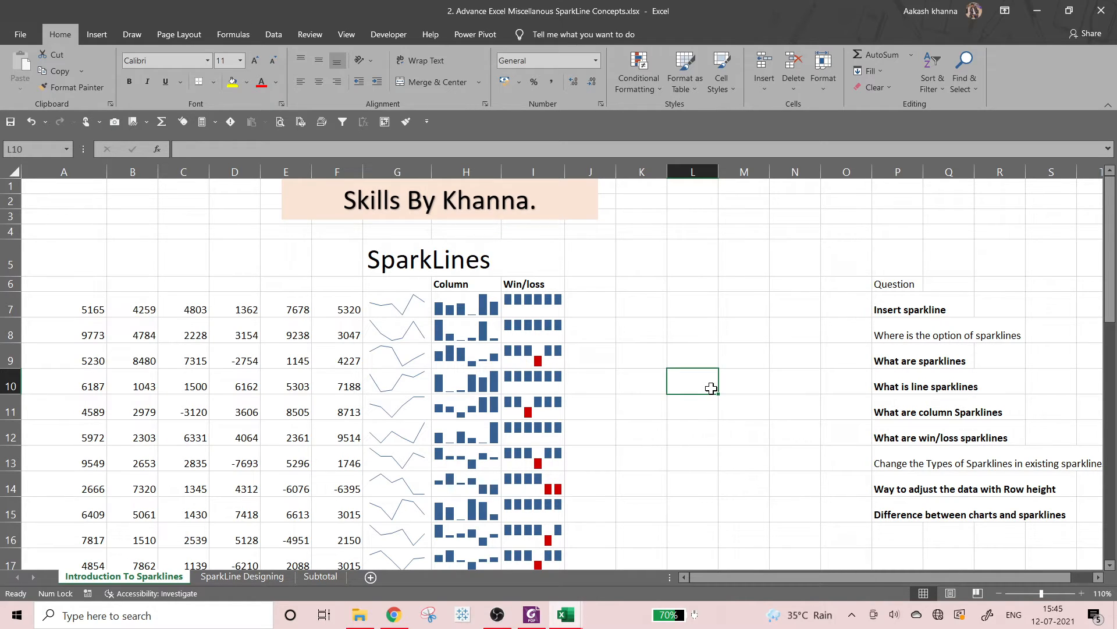
# Examine the values in row 7 alongside their line, column and win/loss sparklines in columns G to I.
pyautogui.click(648, 305)
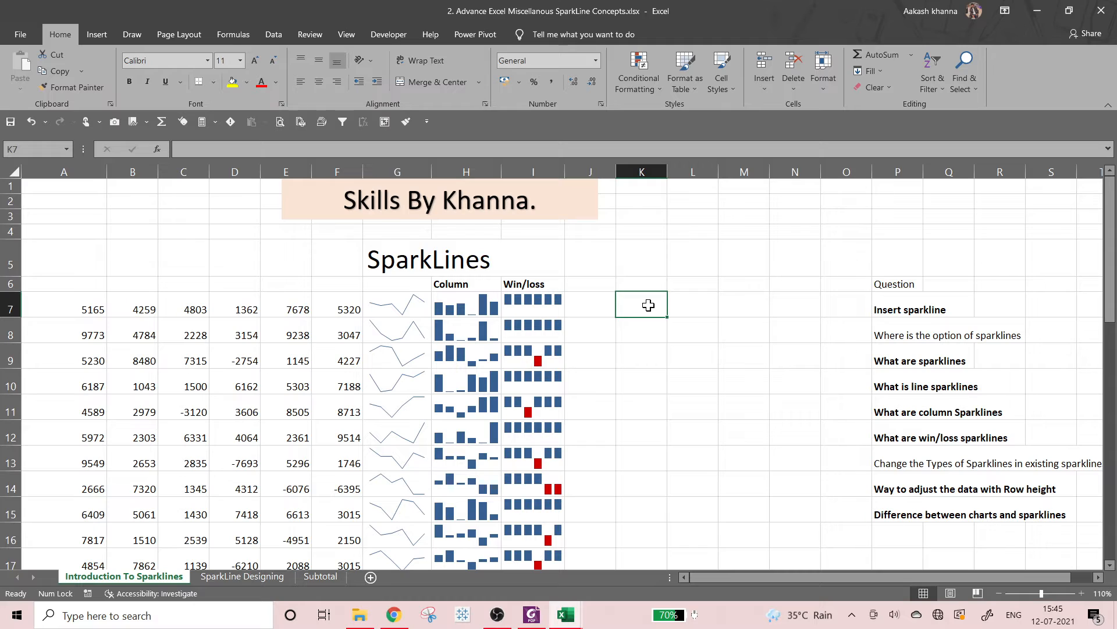
pyautogui.press('Left')
pyautogui.press('Left')
pyautogui.press('Left')
pyautogui.press('Left')
pyautogui.press('Left')
pyautogui.press('Left')
pyautogui.press('Left')
pyautogui.press('Left')
pyautogui.press('Left')
pyautogui.press('Left')
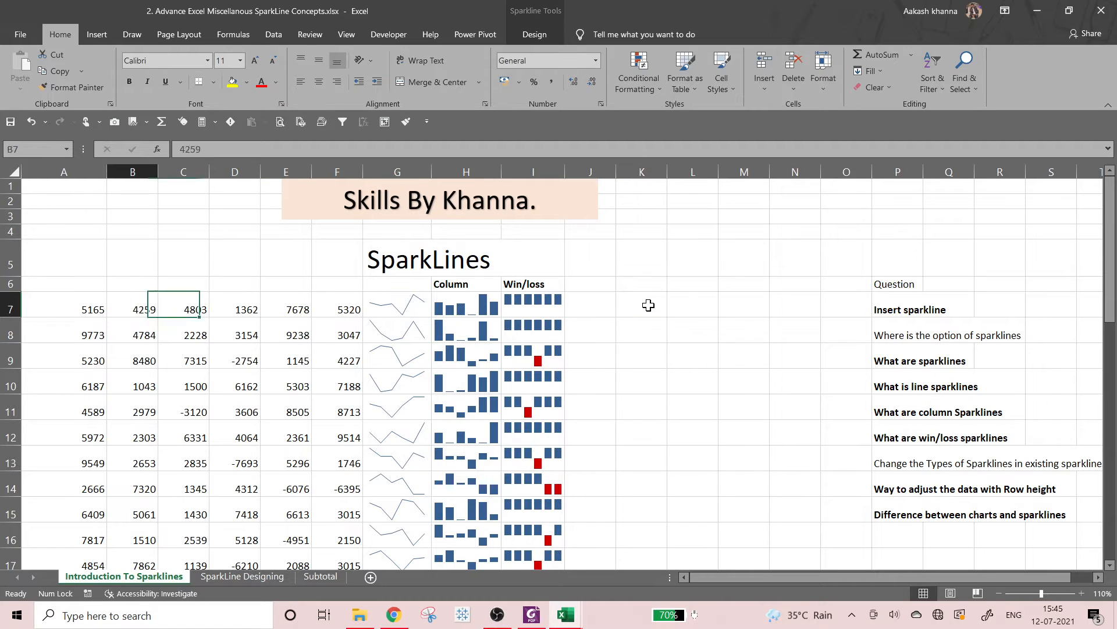
pyautogui.press('Right')
pyautogui.press('Right')
pyautogui.press('Right')
pyautogui.press('Right')
pyautogui.press('Right')
pyautogui.press('Right')
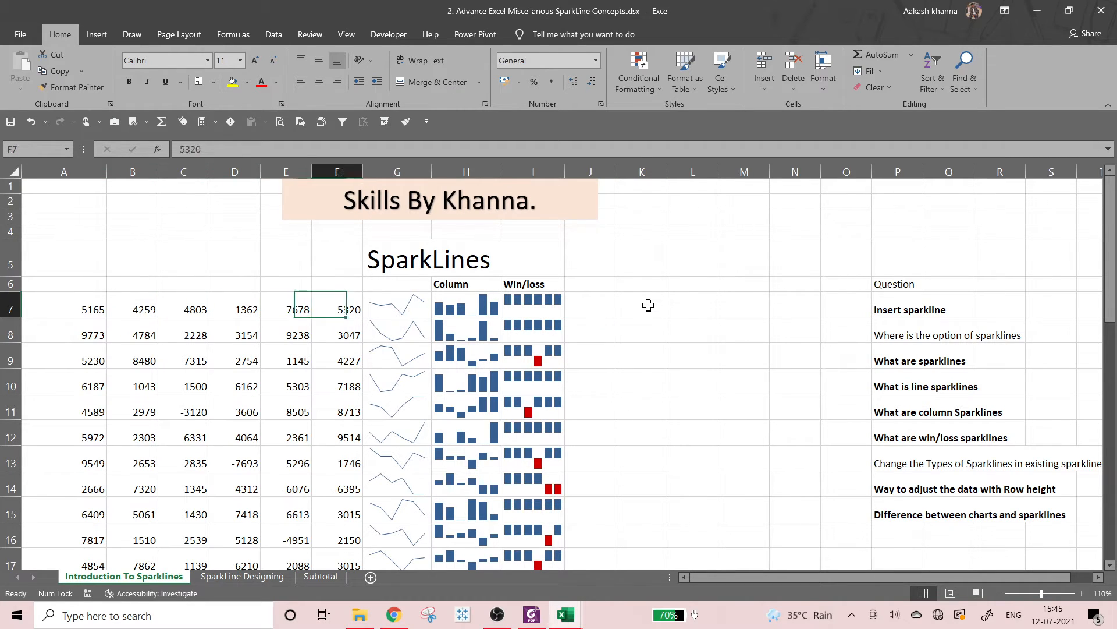
pyautogui.press('Right')
pyautogui.press('Right')
pyautogui.press('Right')
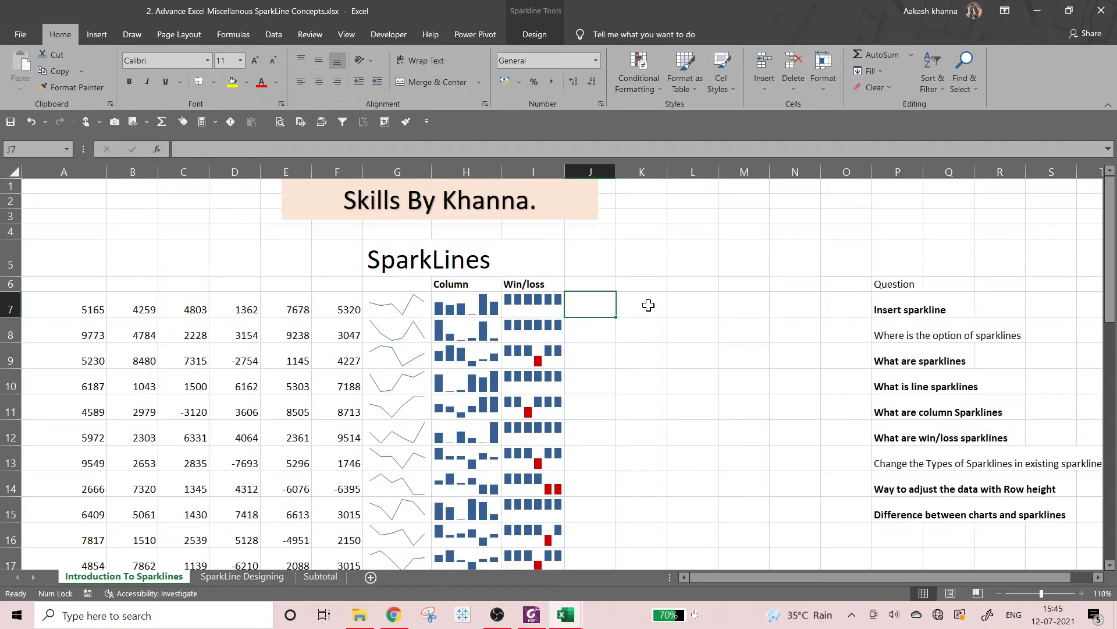
pyautogui.press('Left')
pyautogui.press('Left')
pyautogui.press('Left')
pyautogui.press('Right')
pyautogui.press('Right')
pyautogui.press('Right')
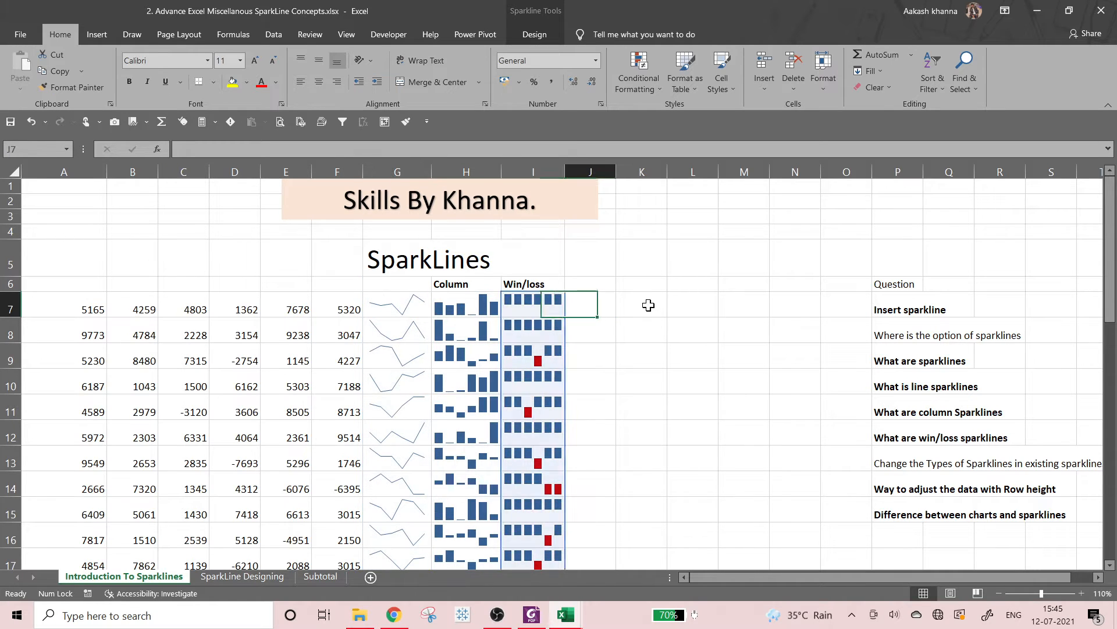
pyautogui.press('Left')
pyautogui.press('Left')
pyautogui.press('Left')
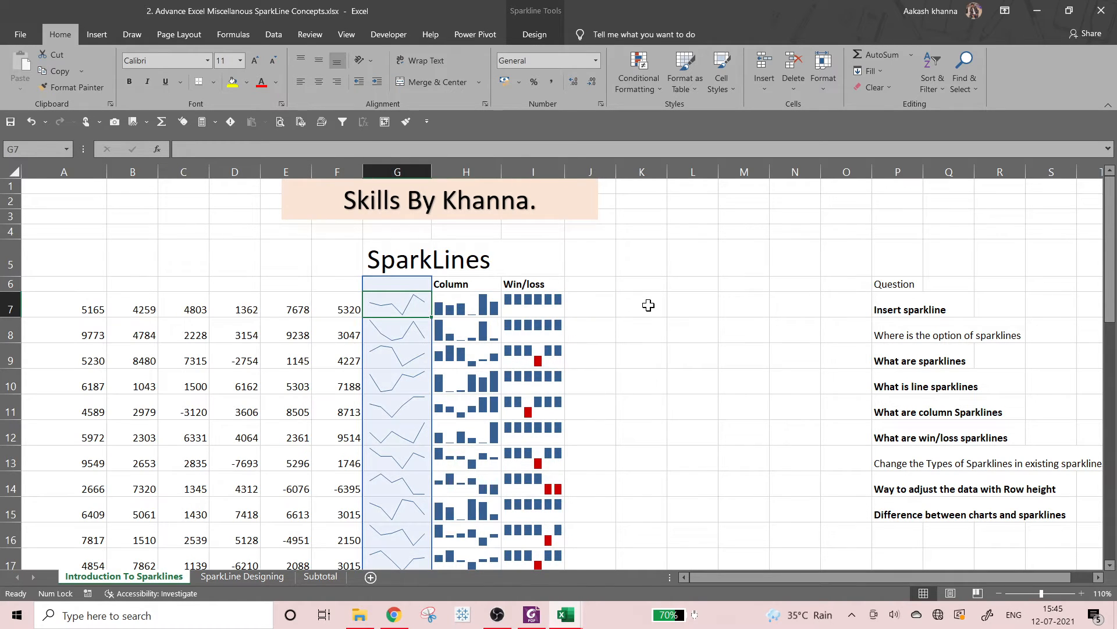
pyautogui.press('Right')
pyautogui.press('Right')
pyautogui.press('Left')
pyautogui.press('Left')
pyautogui.press('Right')
pyautogui.press('Right')
pyautogui.press('Right')
pyautogui.press('Down')
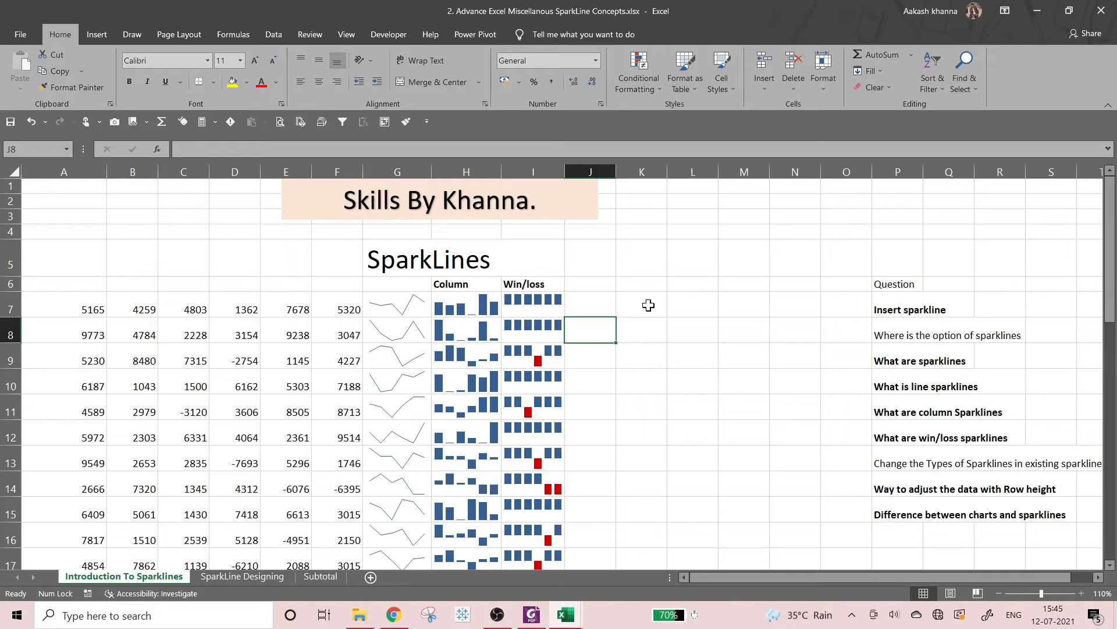
pyautogui.press('Up')
pyautogui.press('Up')
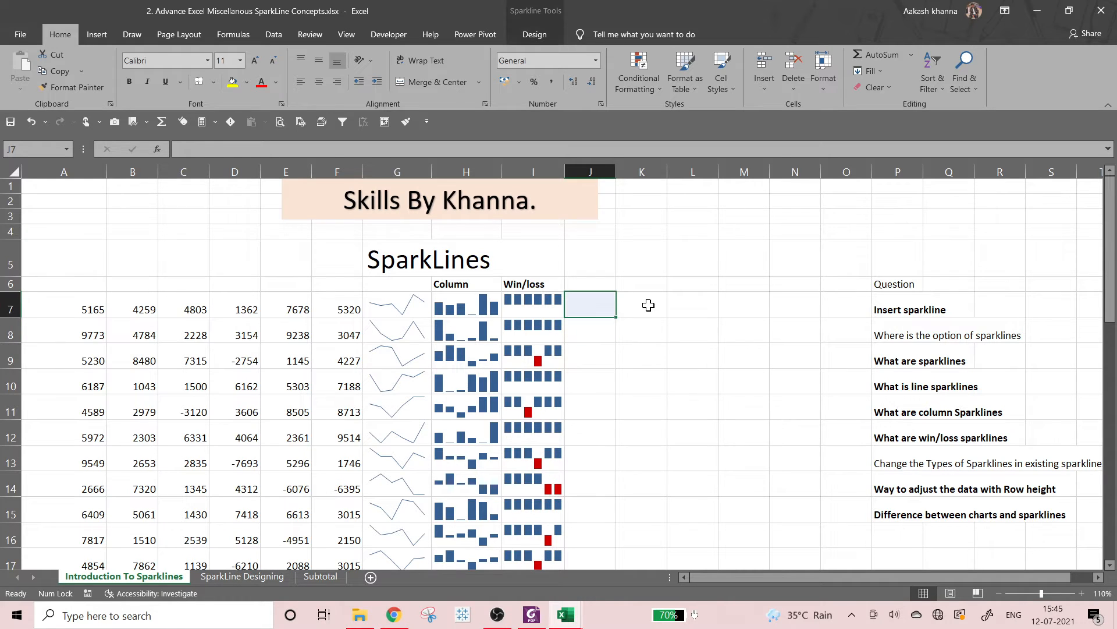
# Change the value in cell E7 to -7678 so the row 7 sparklines include a negative point.
pyautogui.press('Left')
pyautogui.press('Left')
pyautogui.press('Left')
pyautogui.press('Left')
pyautogui.press('Left')
pyautogui.press('Left')
pyautogui.press('Left')
pyautogui.press('Left')
pyautogui.press('Left')
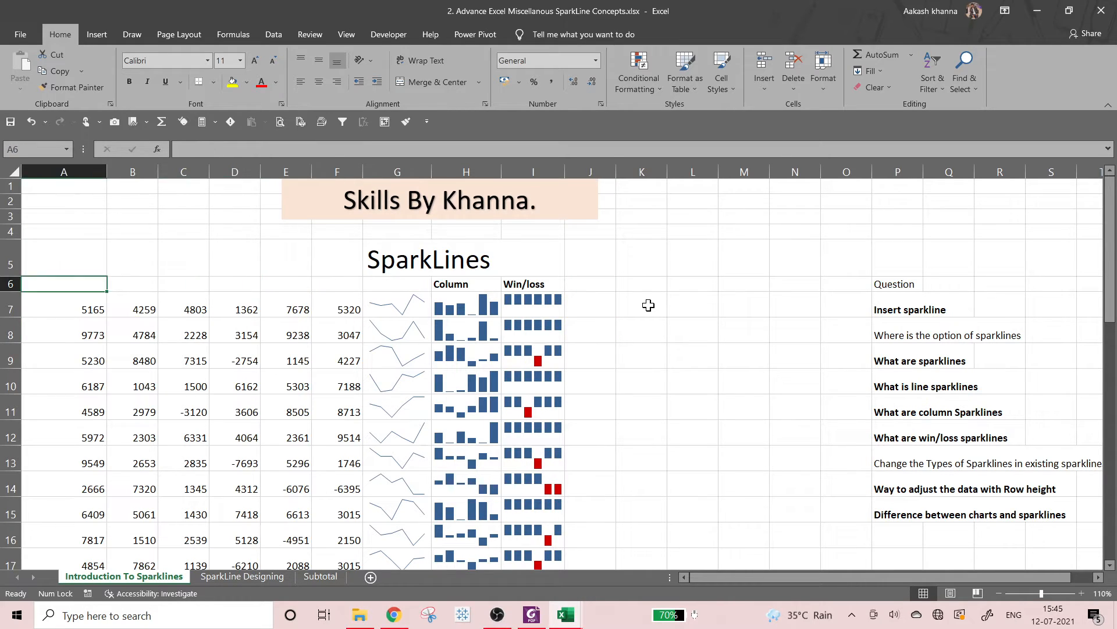
pyautogui.press('Down')
pyautogui.press('Right')
pyautogui.press('Right')
pyautogui.press('Right')
pyautogui.press('Right')
pyautogui.press('Right')
pyautogui.press('Right')
pyautogui.press('Left')
pyautogui.press('Left')
pyautogui.press('Left')
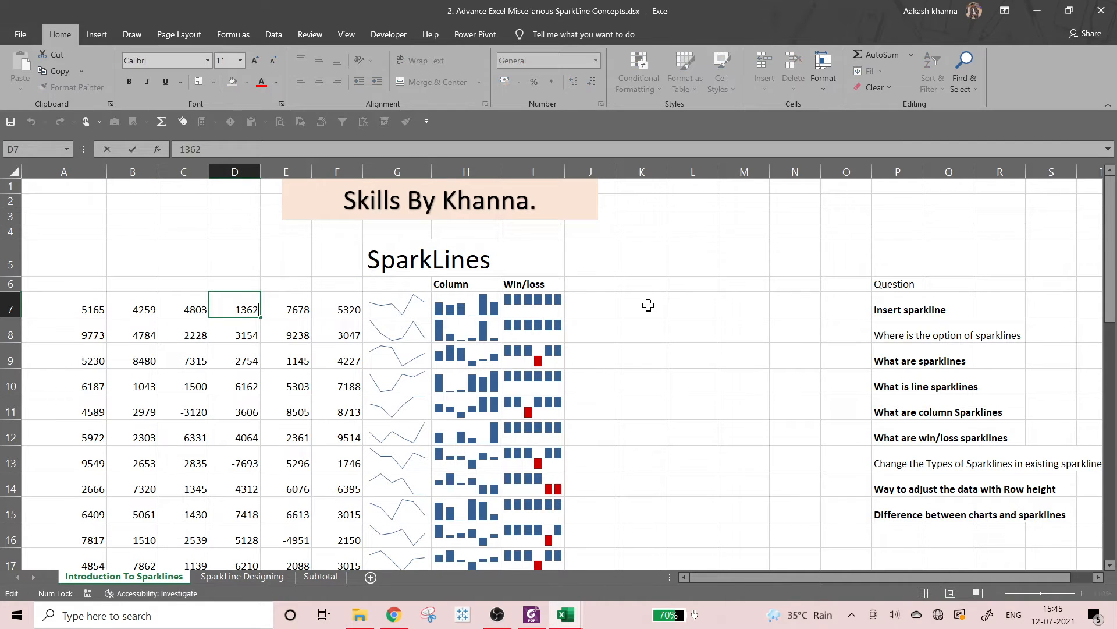
pyautogui.press('Right')
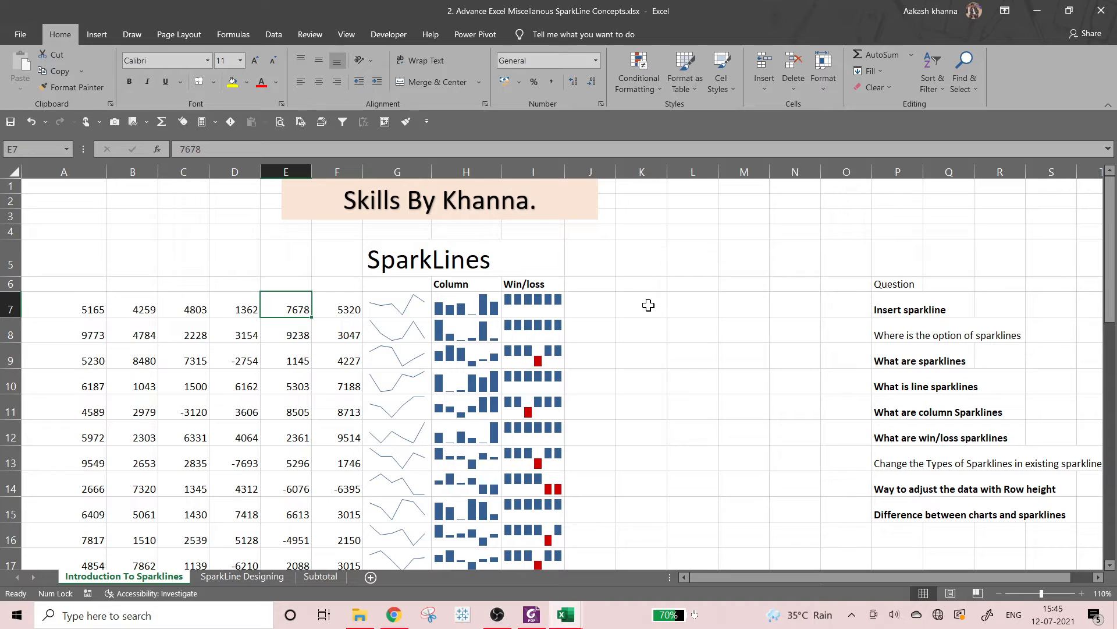
pyautogui.press('F2')
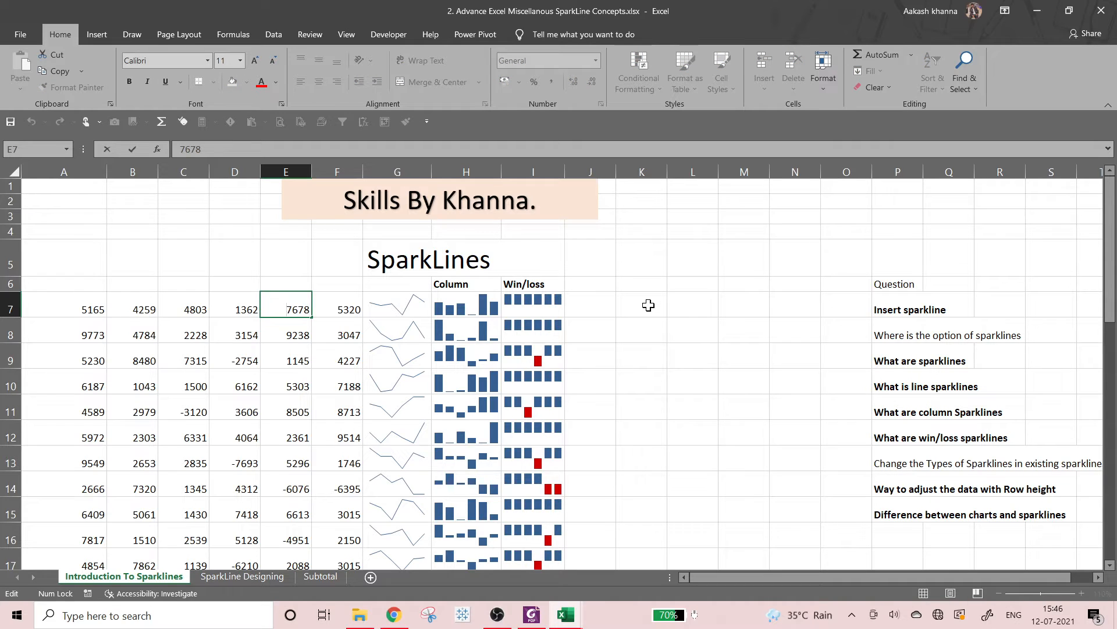
pyautogui.press('Home')
pyautogui.write('-')
pyautogui.press('Return')
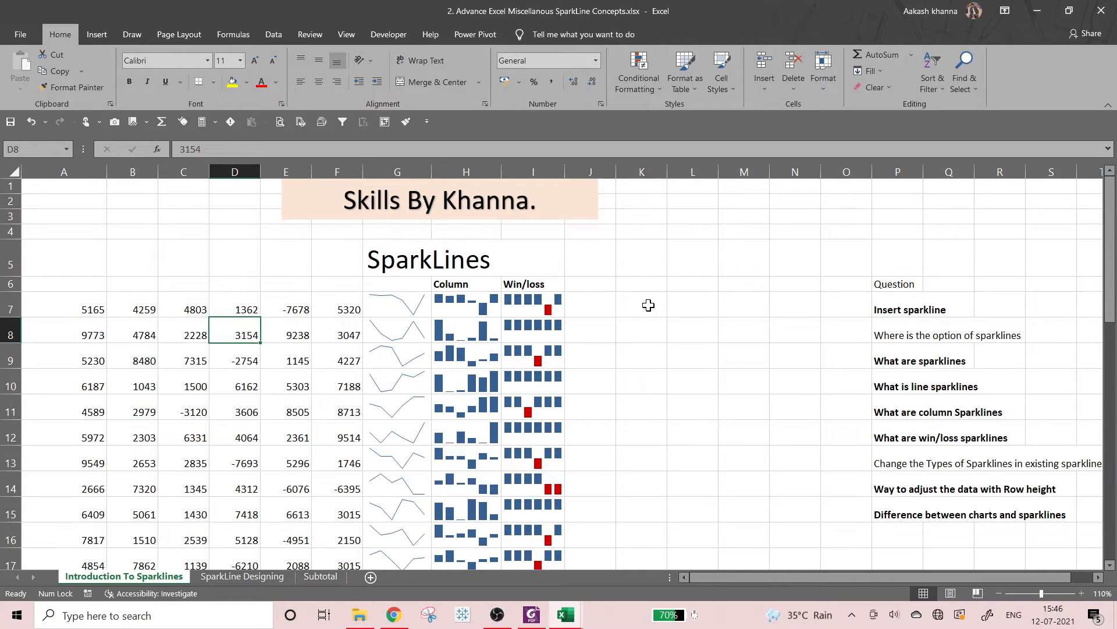
# Inspect the row 7 sparklines, select the line sparklines from G8 downward, and deselect them.
pyautogui.click(378, 314)
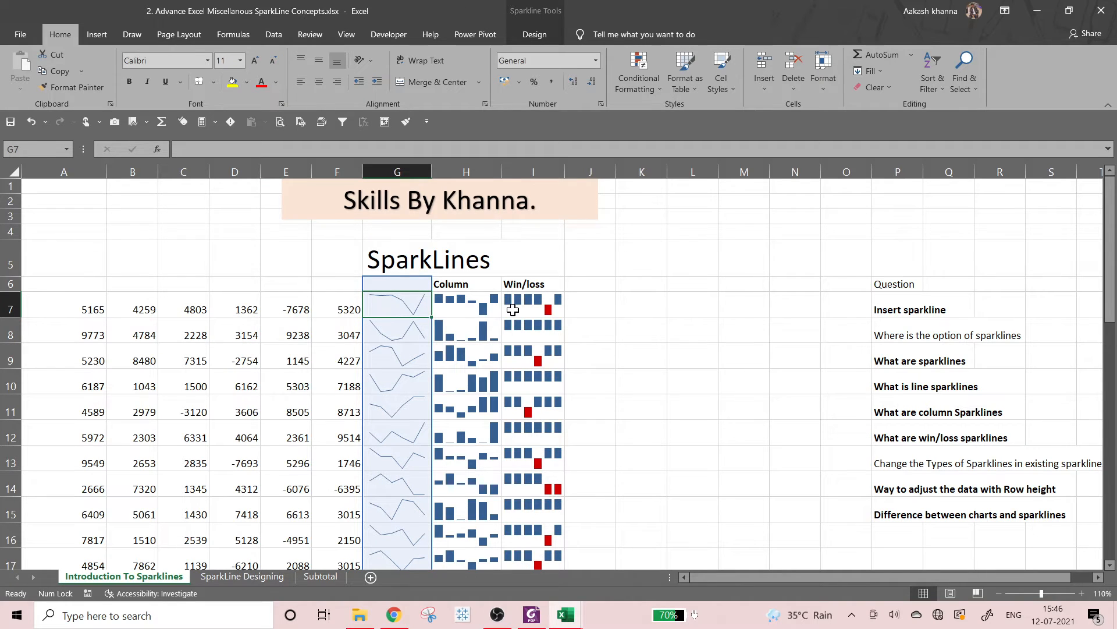
pyautogui.click(596, 308)
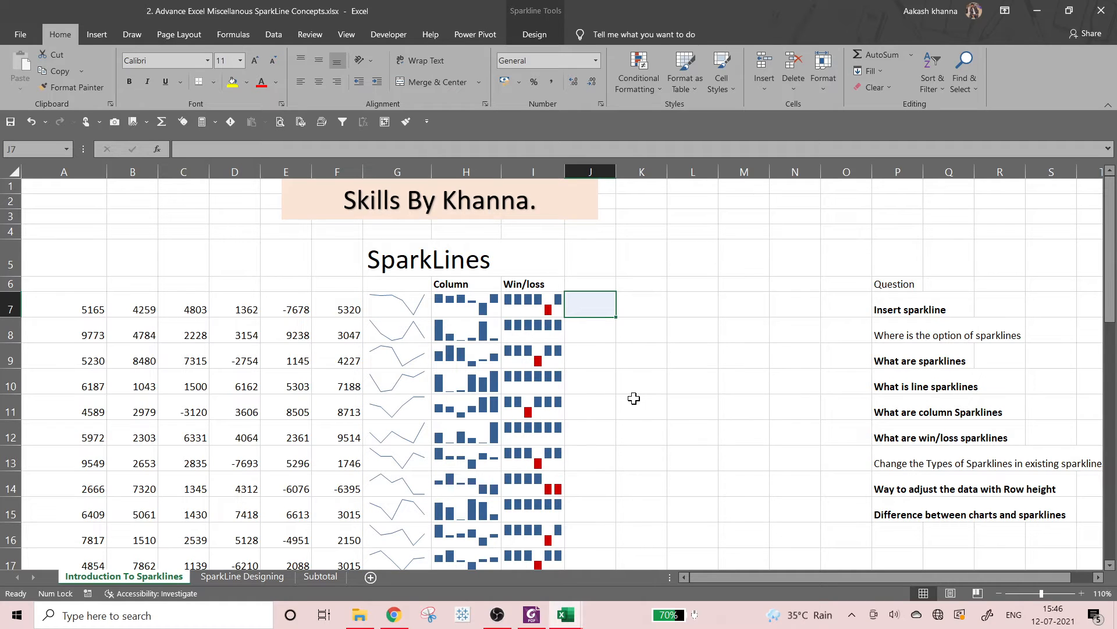
pyautogui.click(398, 312)
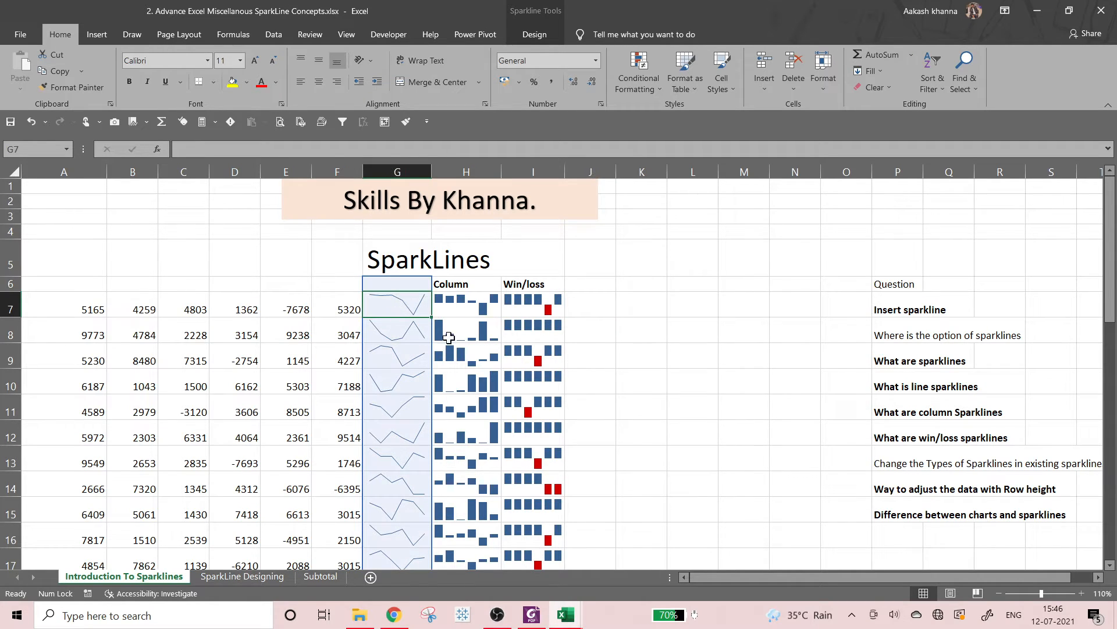
pyautogui.moveTo(403, 315); pyautogui.dragTo(414, 512)
pyautogui.scroll(5, 414, 512)
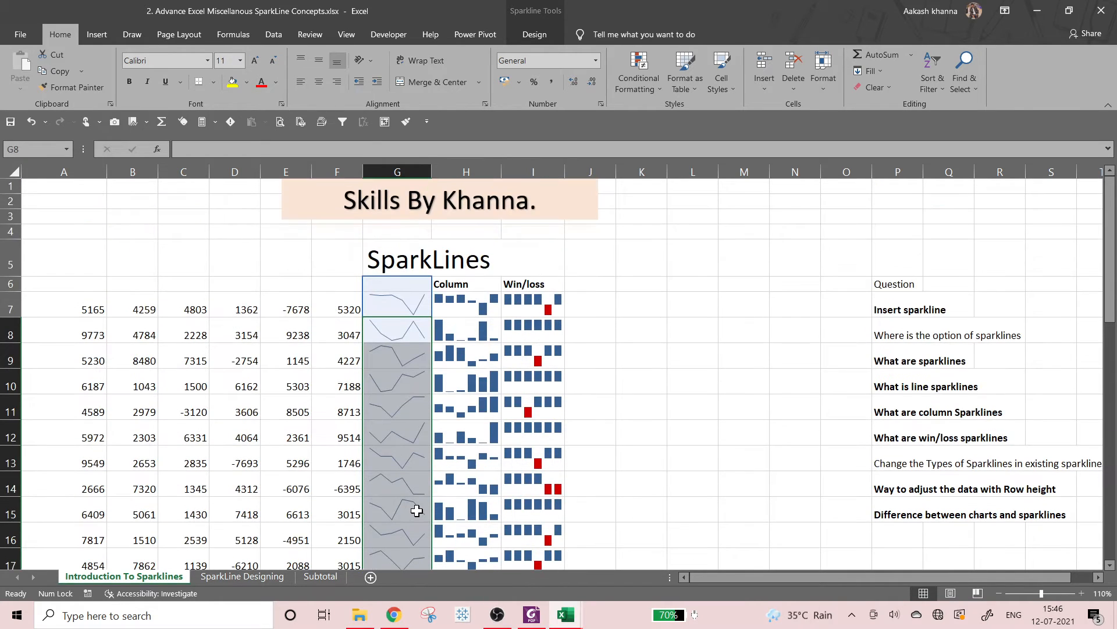
pyautogui.click(571, 431)
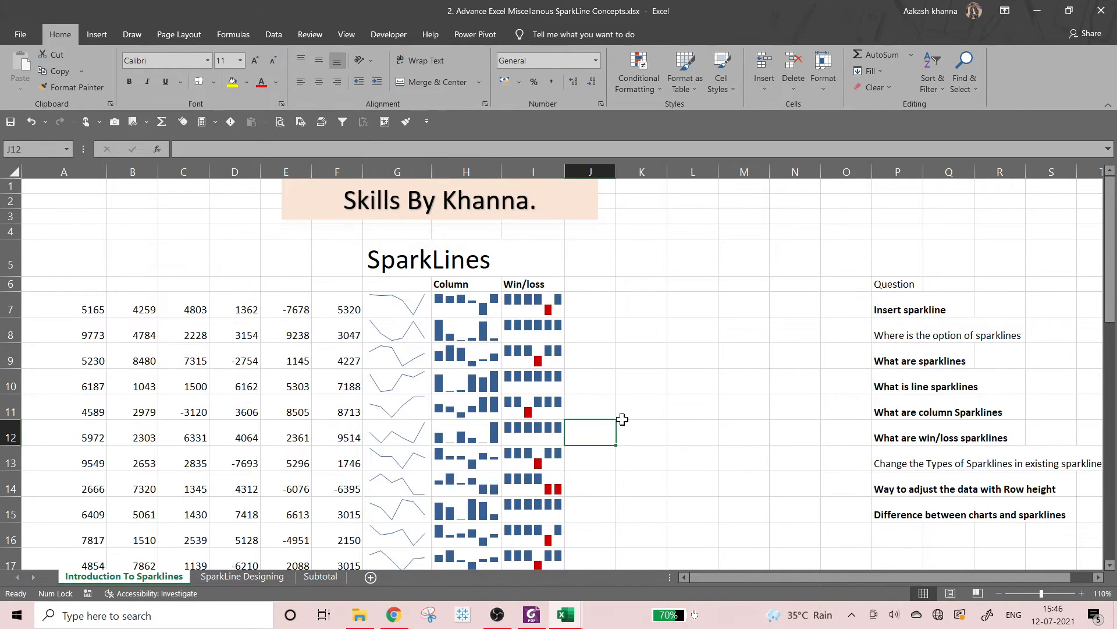
# Add the entry "We can not delete sparklines by selecting and then pressing delete" in cell P16 of the Question list.
pyautogui.click(894, 533)
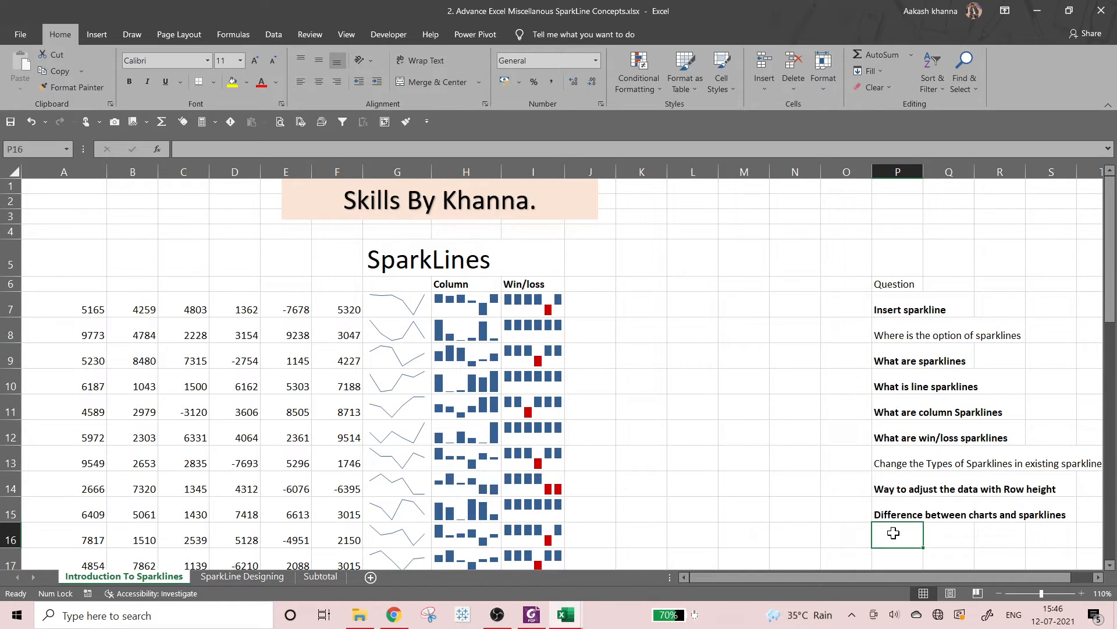
pyautogui.write('Sele')
pyautogui.press('BackSpace')
pyautogui.press('BackSpace')
pyautogui.press('BackSpace')
pyautogui.press('BackSpace')
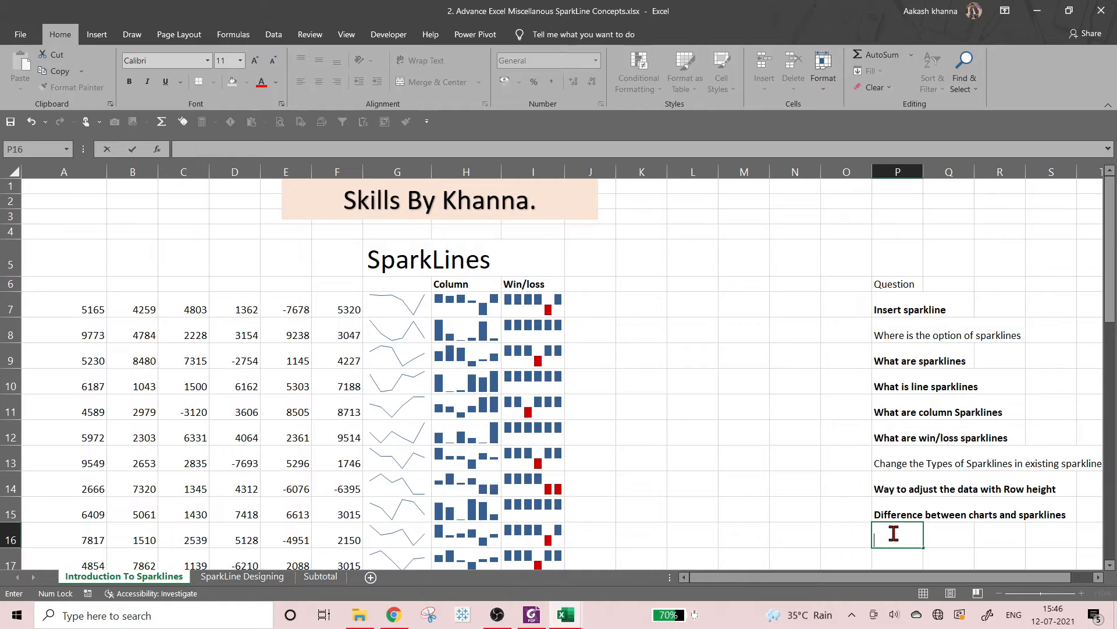
pyautogui.write('We can not delete spa')
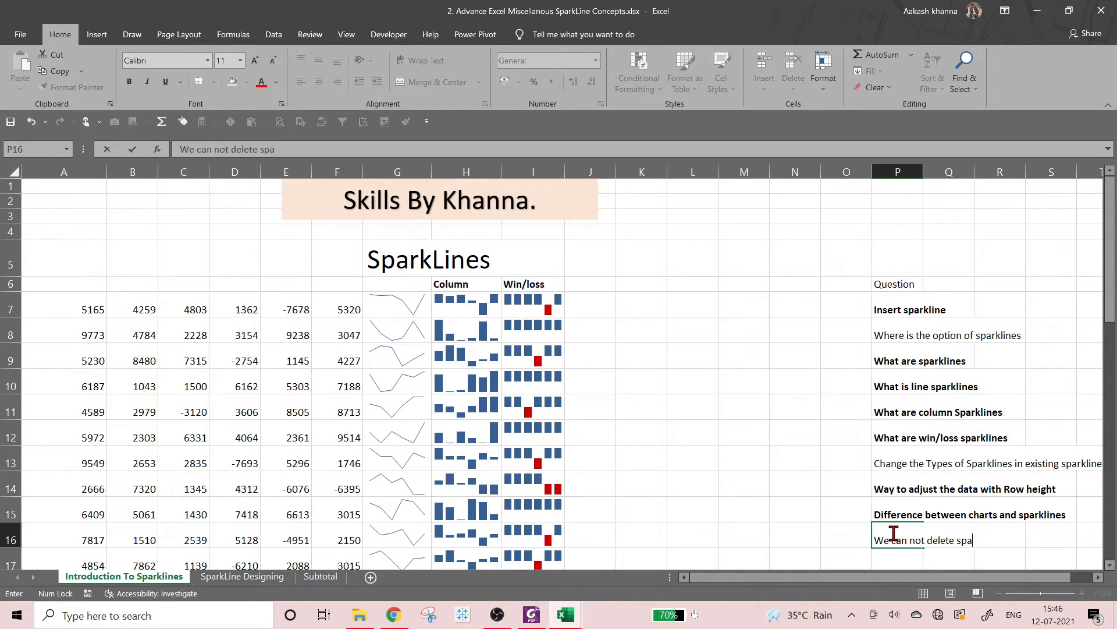
pyautogui.write('rklines by selecting a')
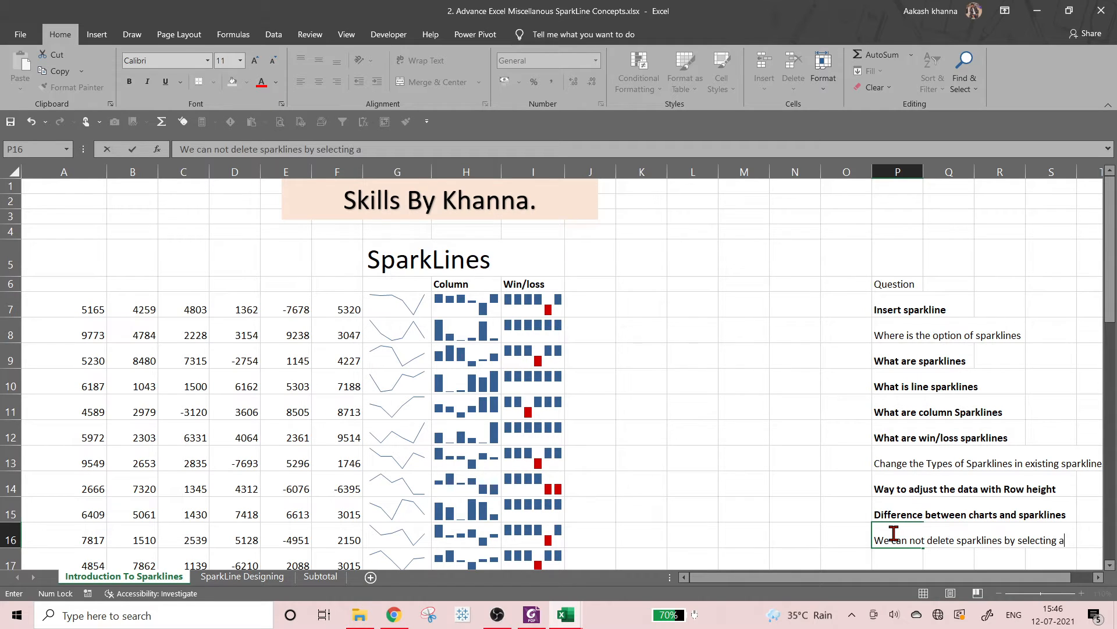
pyautogui.write('enp')
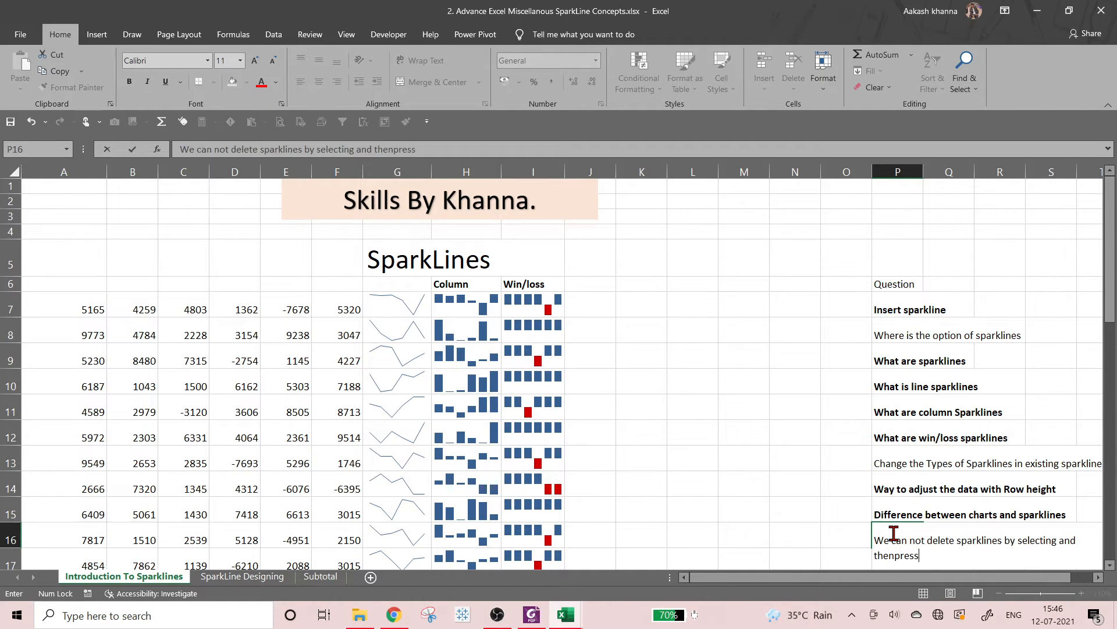
pyautogui.write('re')
pyautogui.press('BackSpace')
pyautogui.press('BackSpace')
pyautogui.press('BackSpace')
pyautogui.write('pressing delete')
pyautogui.press('Return')
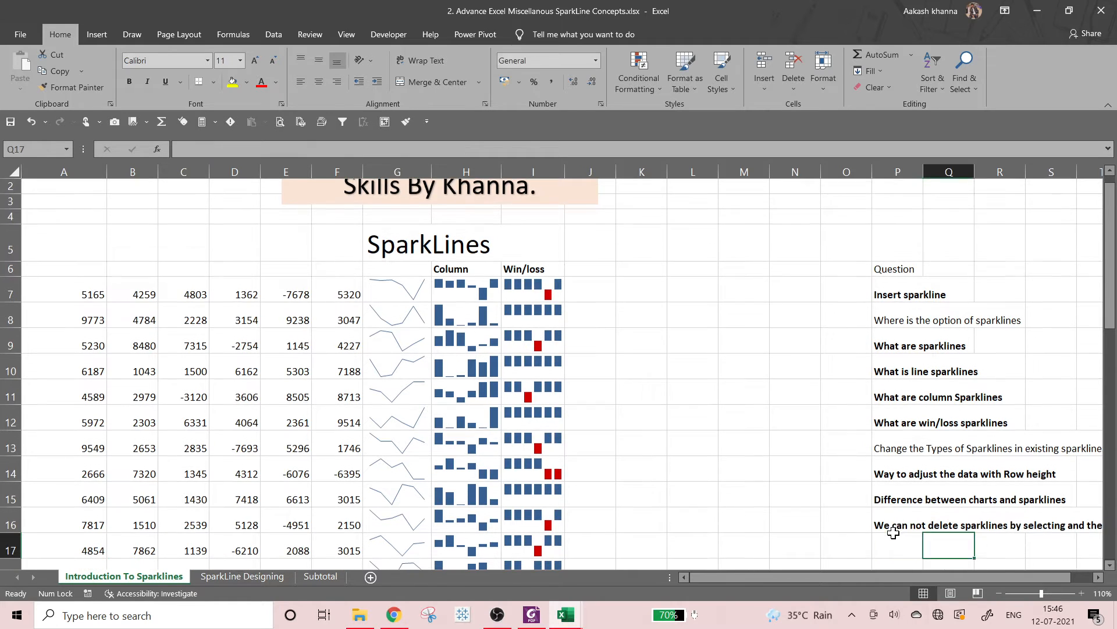
# Enter the heading "Line" in cell G6 above the line sparklines.
pyautogui.press('Left')
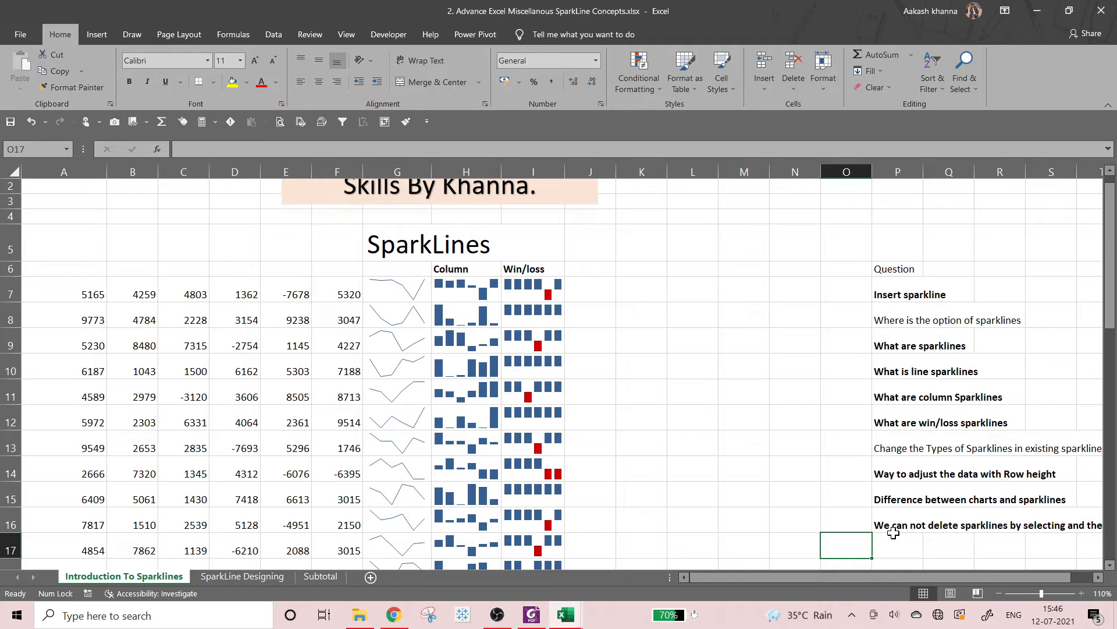
pyautogui.press('Up')
pyautogui.press('Up')
pyautogui.press('Up')
pyautogui.press('Up')
pyautogui.press('Up')
pyautogui.press('Up')
pyautogui.press('Up')
pyautogui.press('Up')
pyautogui.press('Up')
pyautogui.press('Up')
pyautogui.press('Up')
pyautogui.press('Up')
pyautogui.press('Up')
pyautogui.press('Up')
pyautogui.press('Up')
pyautogui.press('Up')
pyautogui.press('Left')
pyautogui.press('Left')
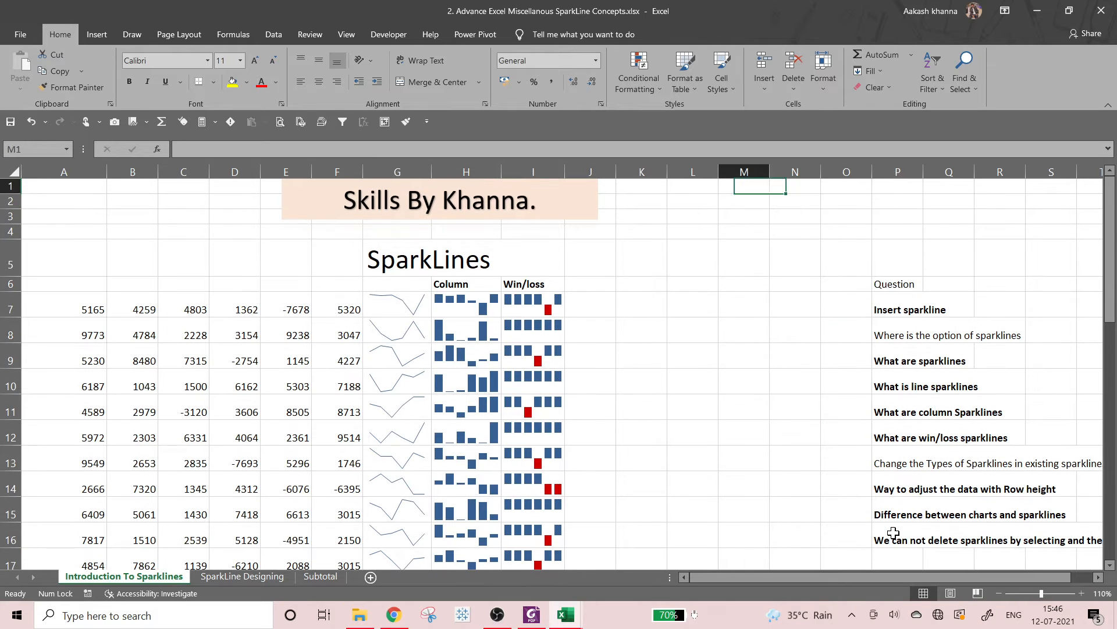
pyautogui.press('Left')
pyautogui.press('Left')
pyautogui.press('Left')
pyautogui.press('Left')
pyautogui.press('Left')
pyautogui.press('Left')
pyautogui.press('Left')
pyautogui.press('Left')
pyautogui.press('Left')
pyautogui.press('Down')
pyautogui.press('Down')
pyautogui.press('Down')
pyautogui.press('Down')
pyautogui.press('Down')
pyautogui.press('Down')
pyautogui.press('Right')
pyautogui.press('Up')
pyautogui.press('Right')
pyautogui.press('Right')
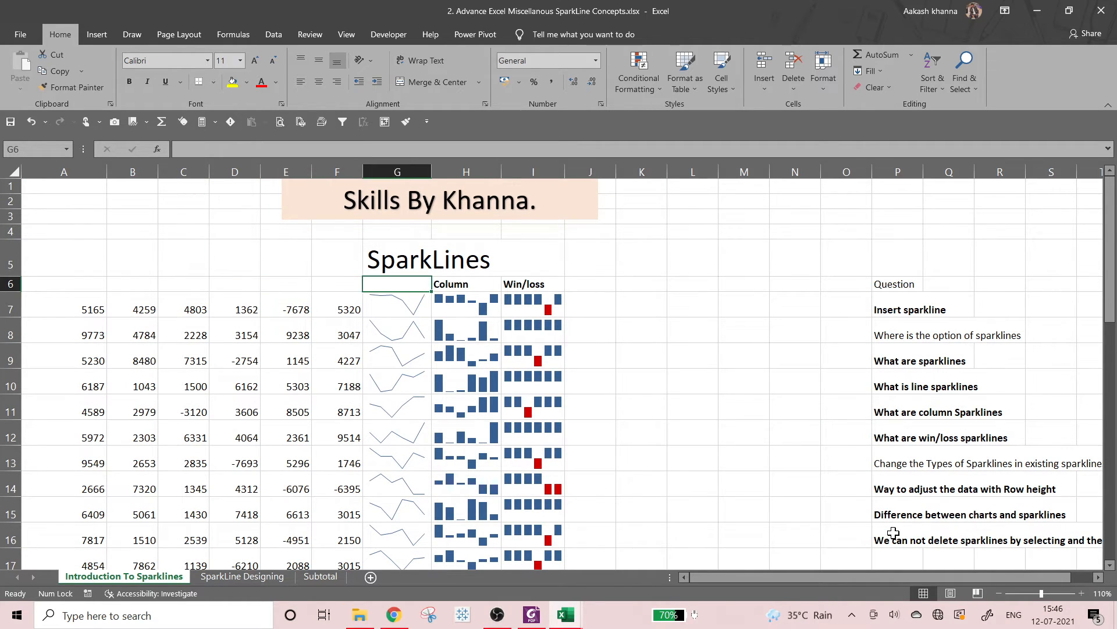
pyautogui.write('Line')
pyautogui.press('Return')
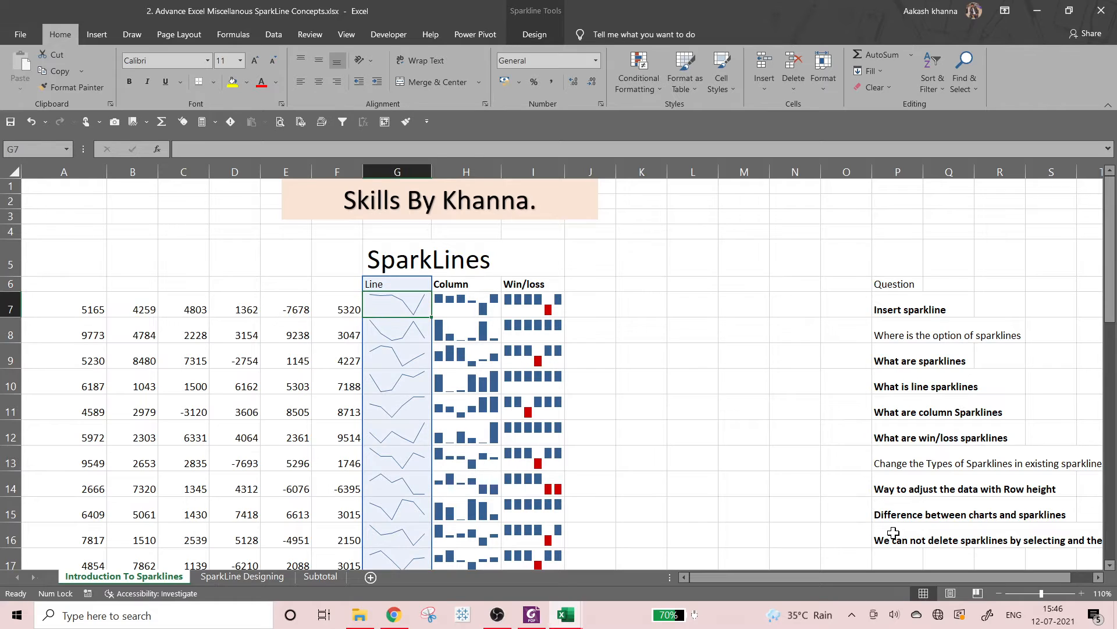
# Compare the line and column sparkline groups by moving between their first cells in columns G and H.
pyautogui.press('Right')
pyautogui.press('Down')
pyautogui.press('Down')
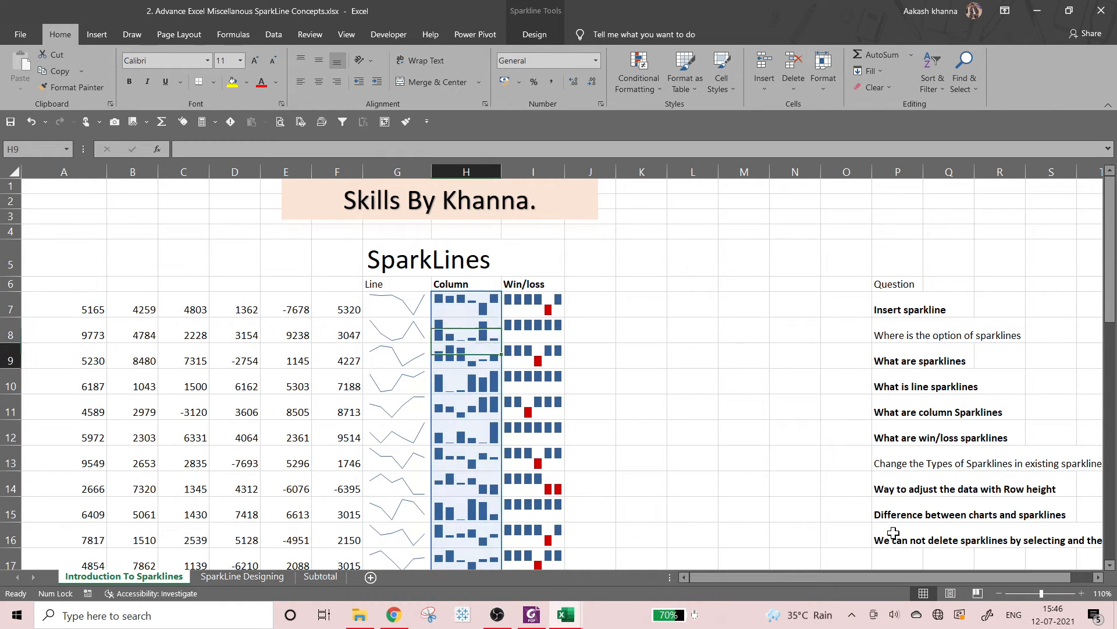
pyautogui.press('Up')
pyautogui.press('Left')
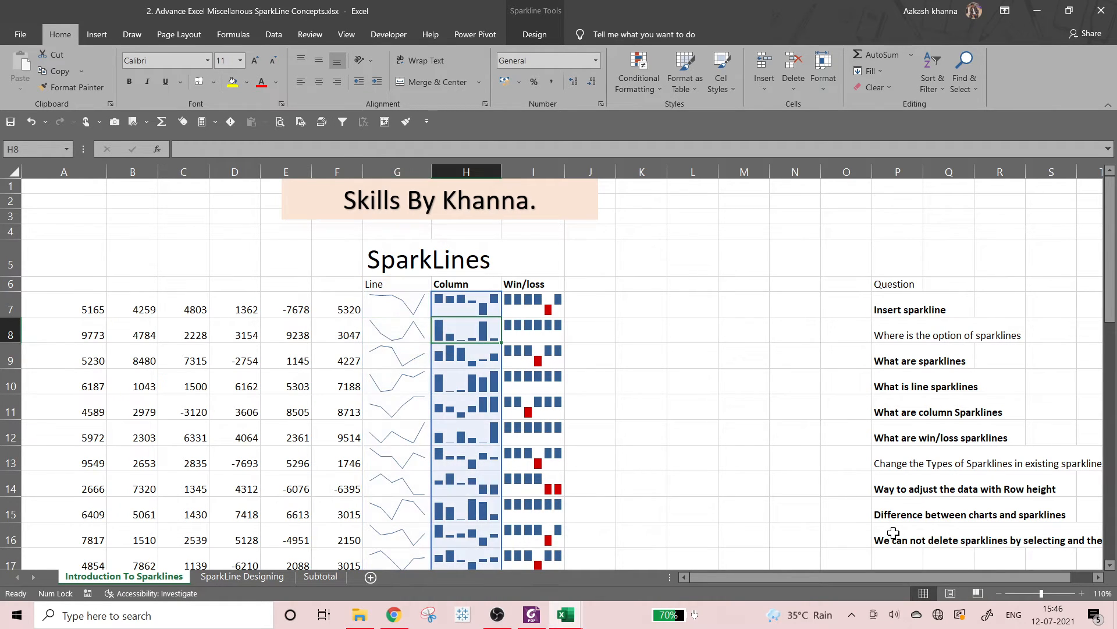
pyautogui.press('Right')
pyautogui.press('Left')
pyautogui.press('Right')
pyautogui.press('Up')
pyautogui.press('Left')
pyautogui.press('Right')
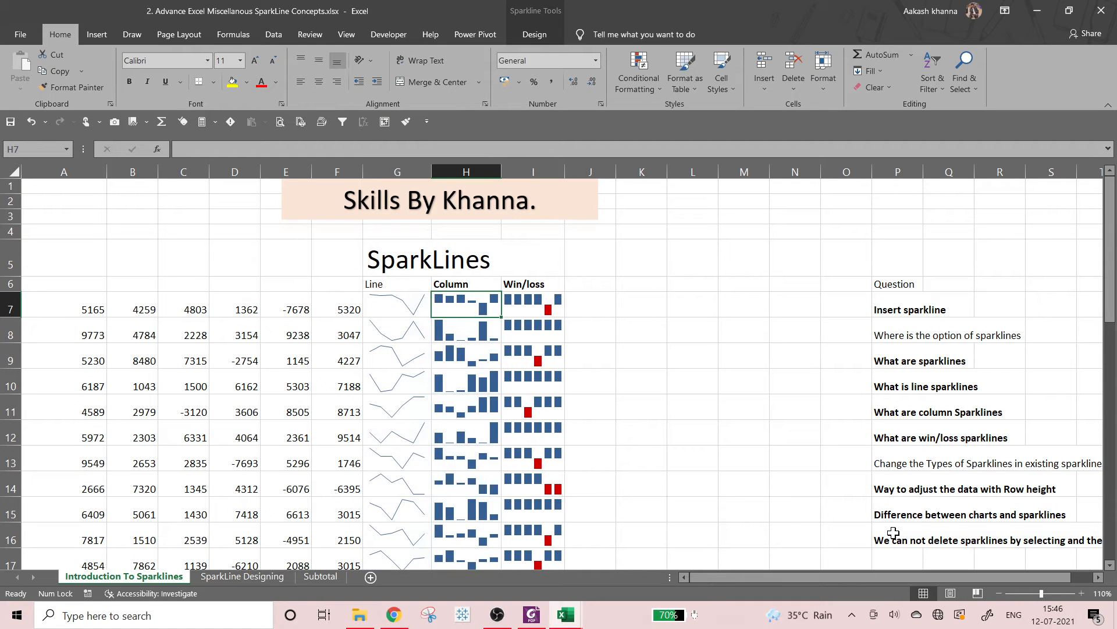
pyautogui.press('Left')
pyautogui.press('Right')
pyautogui.press('Left')
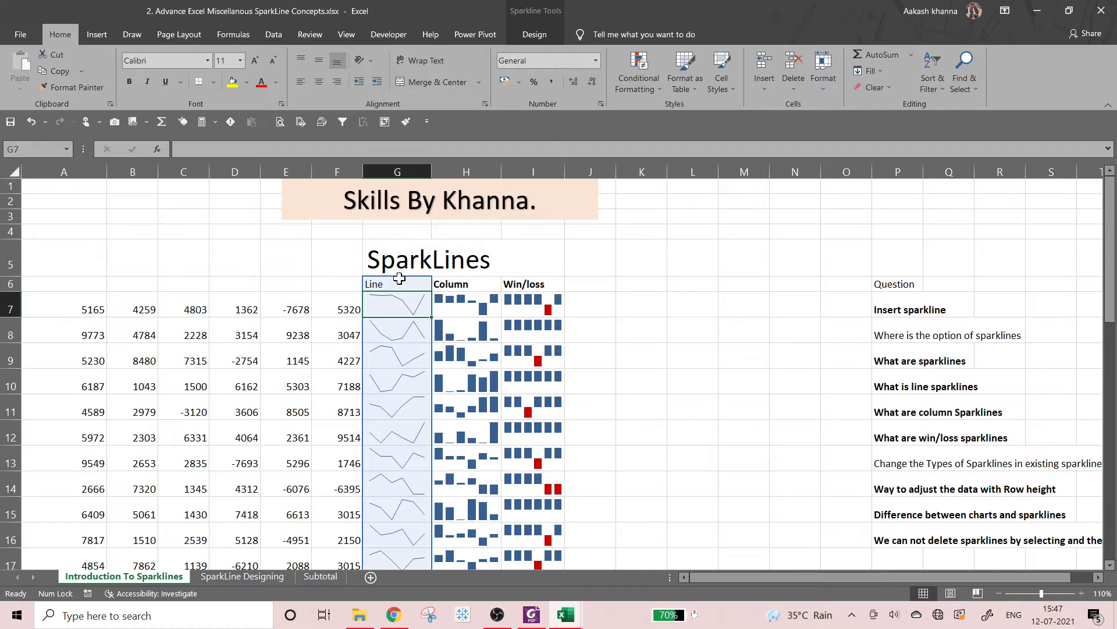
# Show the sparkline design options and compare those of the Line group with those of the Column group, returning to G7.
pyautogui.click(534, 34)
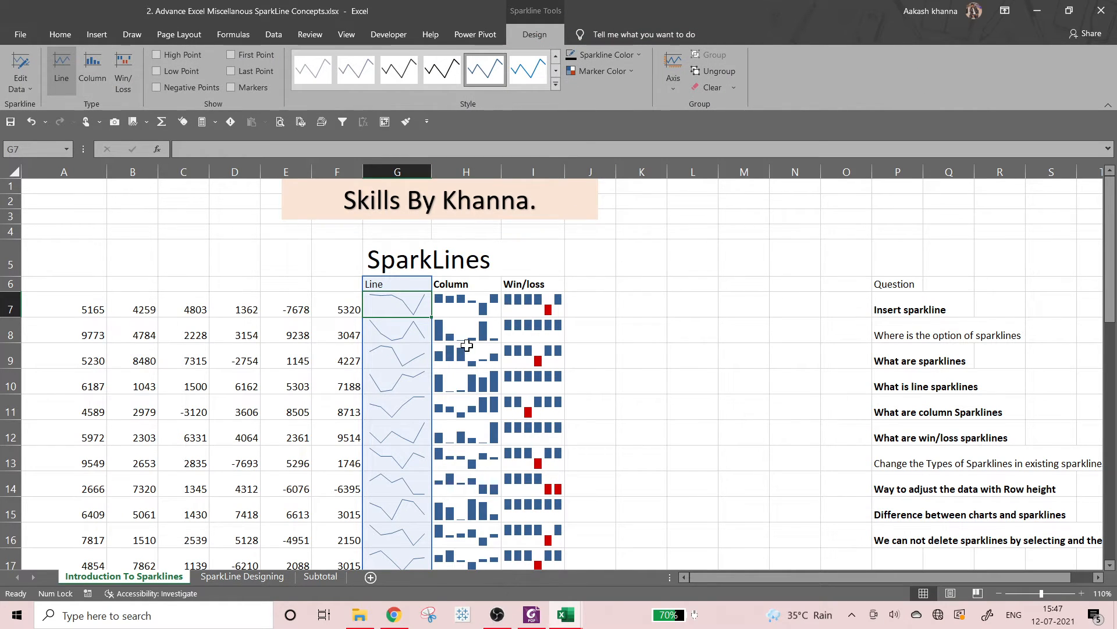
pyautogui.click(489, 332)
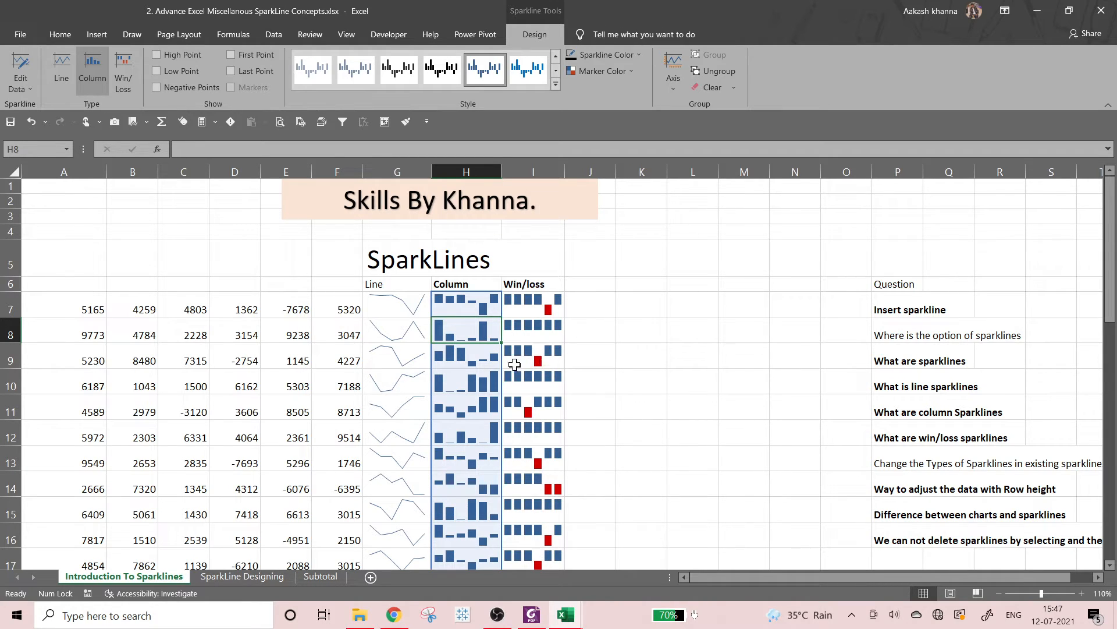
pyautogui.click(410, 311)
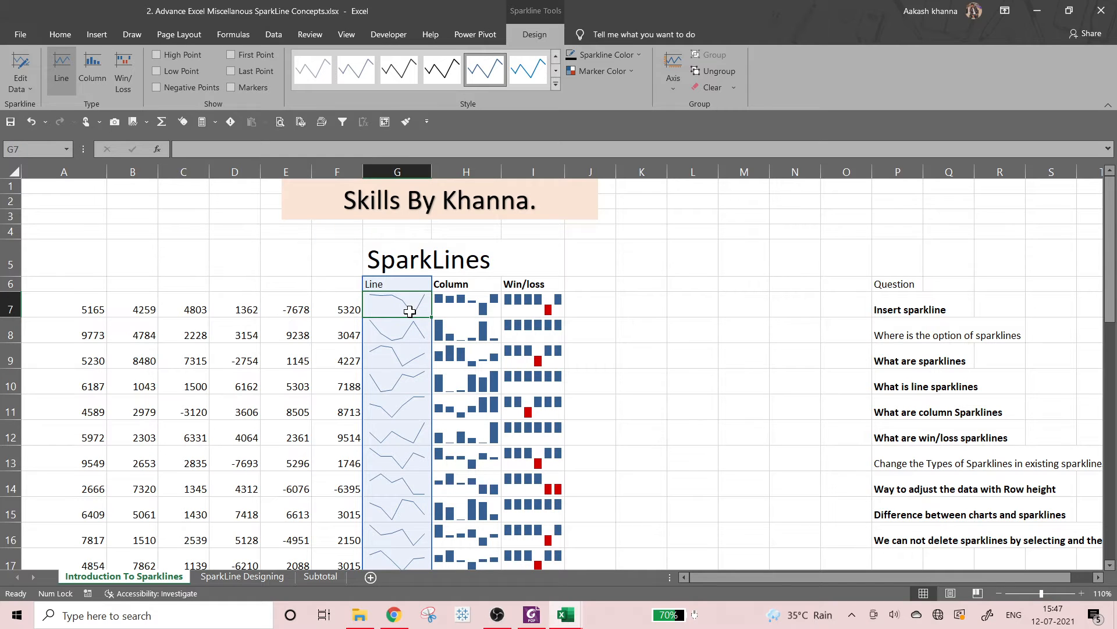
# Examine how the line and column sparklines highlight as groups by selecting F7, G7 and H7 in turn, ending at G7.
pyautogui.hotkey('ctrl', 'shift', 'Down')
pyautogui.press('Up')
pyautogui.press('Left')
pyautogui.press('Down')
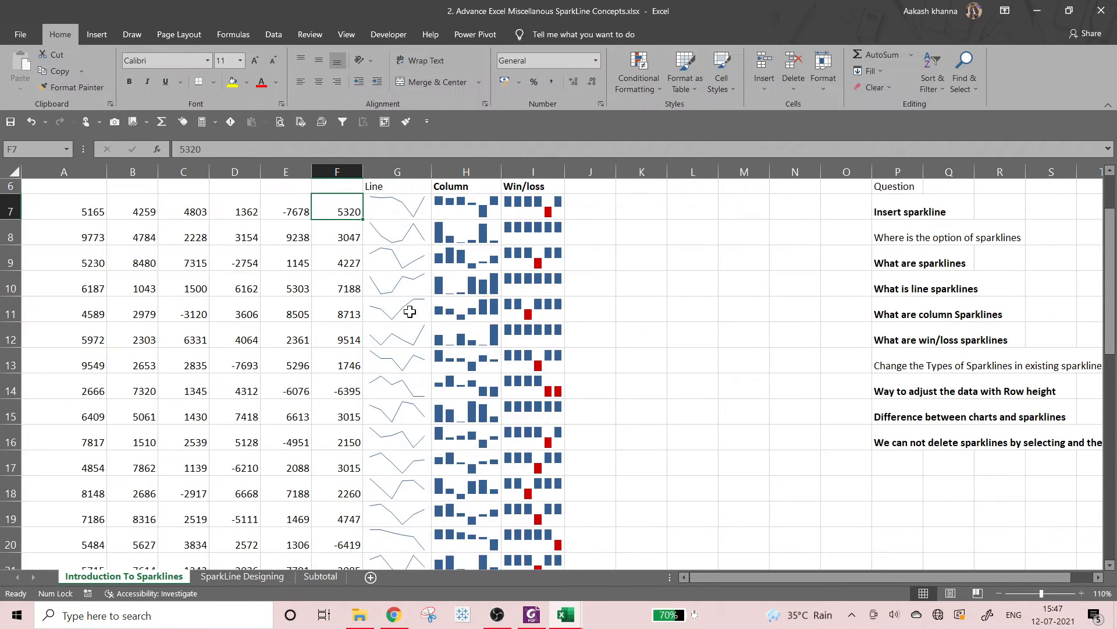
pyautogui.press('Right')
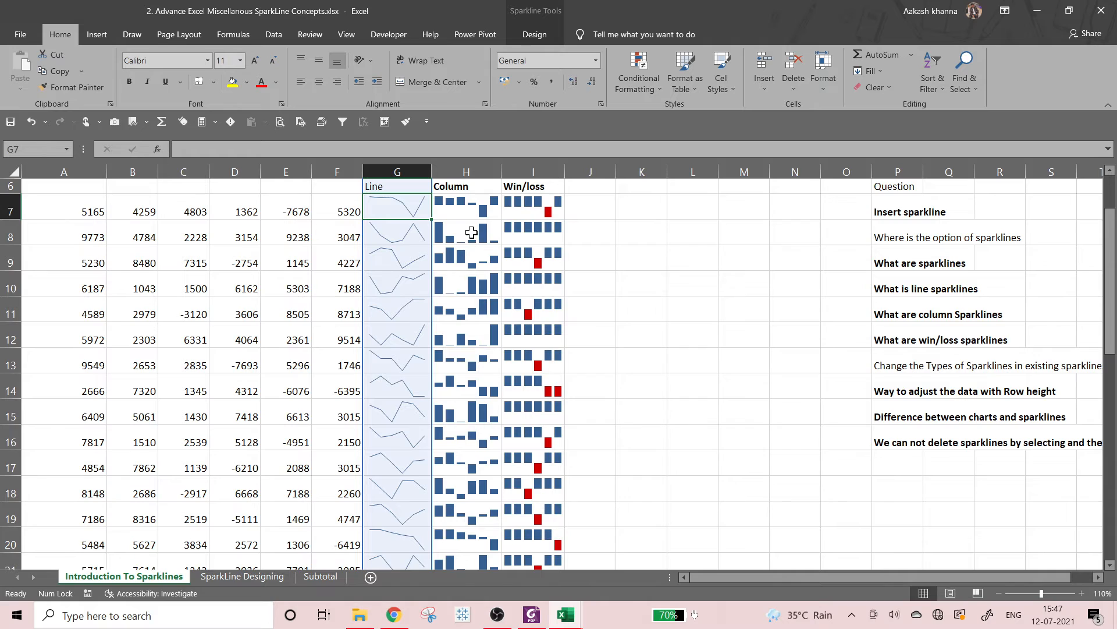
pyautogui.scroll(2, 472, 232)
pyautogui.click(488, 298)
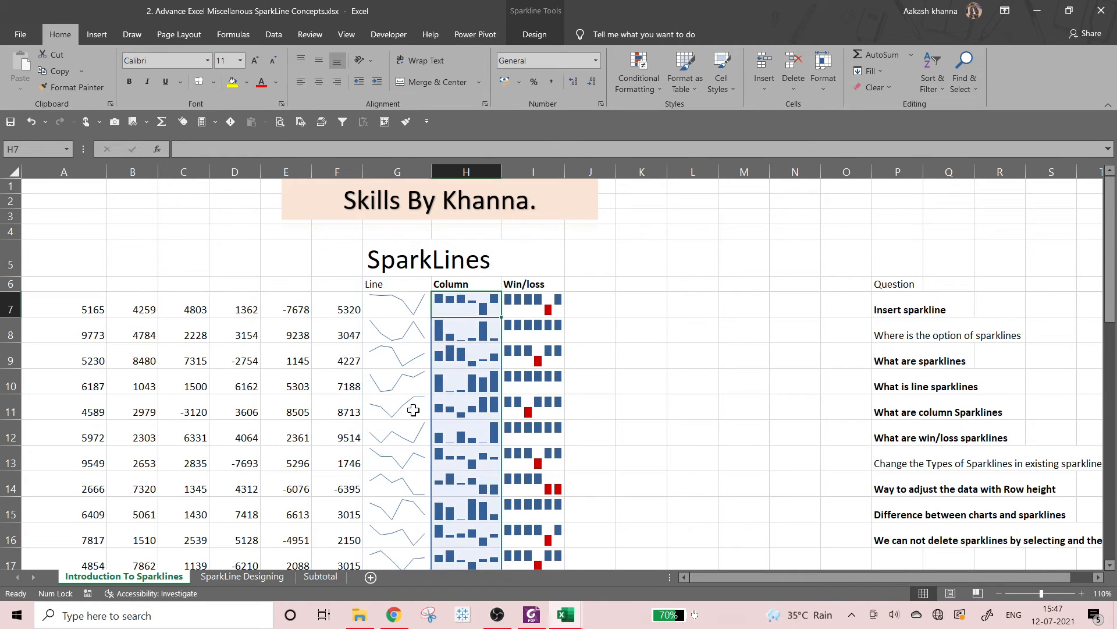
pyautogui.click(383, 299)
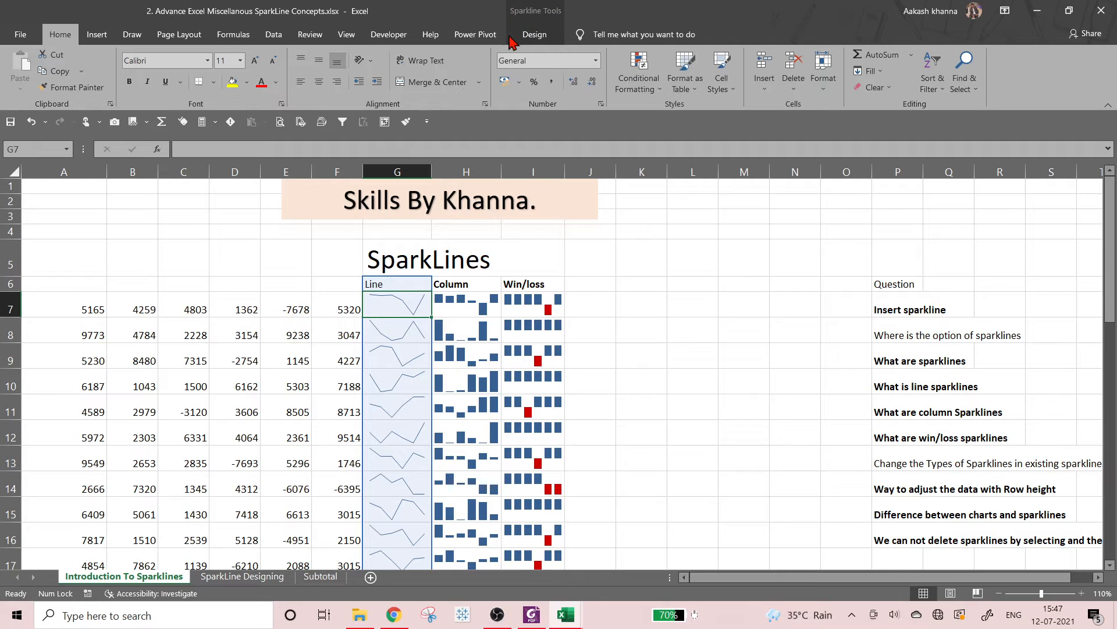
# Make the question "Where is the option of sparklines" in P8 bold.
pyautogui.scroll(-1, 906, 387)
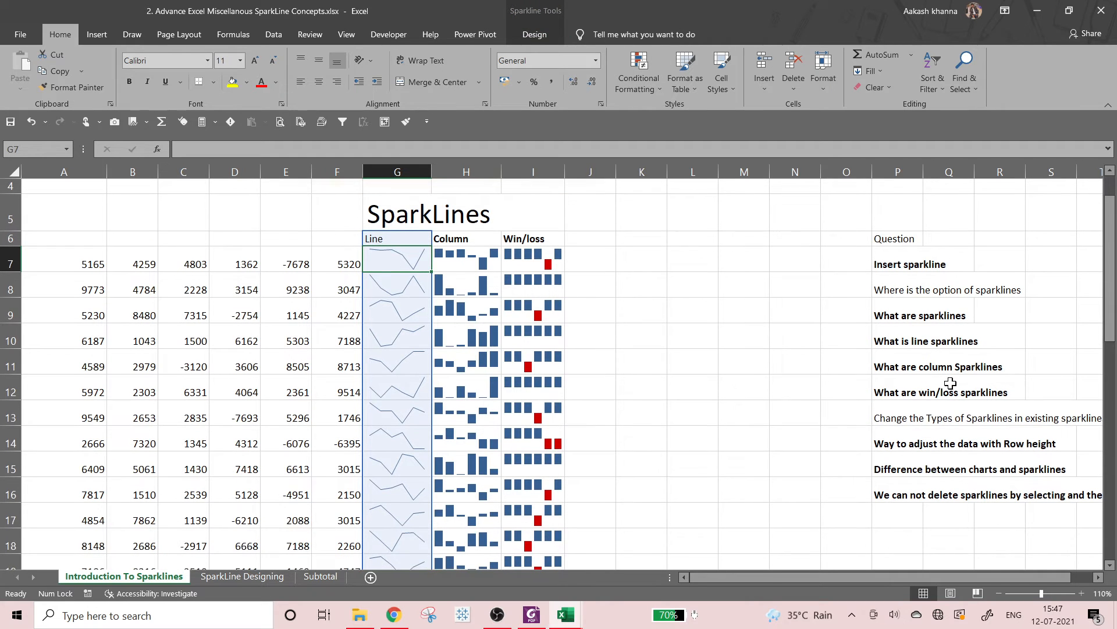
pyautogui.click(908, 291)
pyautogui.hotkey('ctrl', 'b')
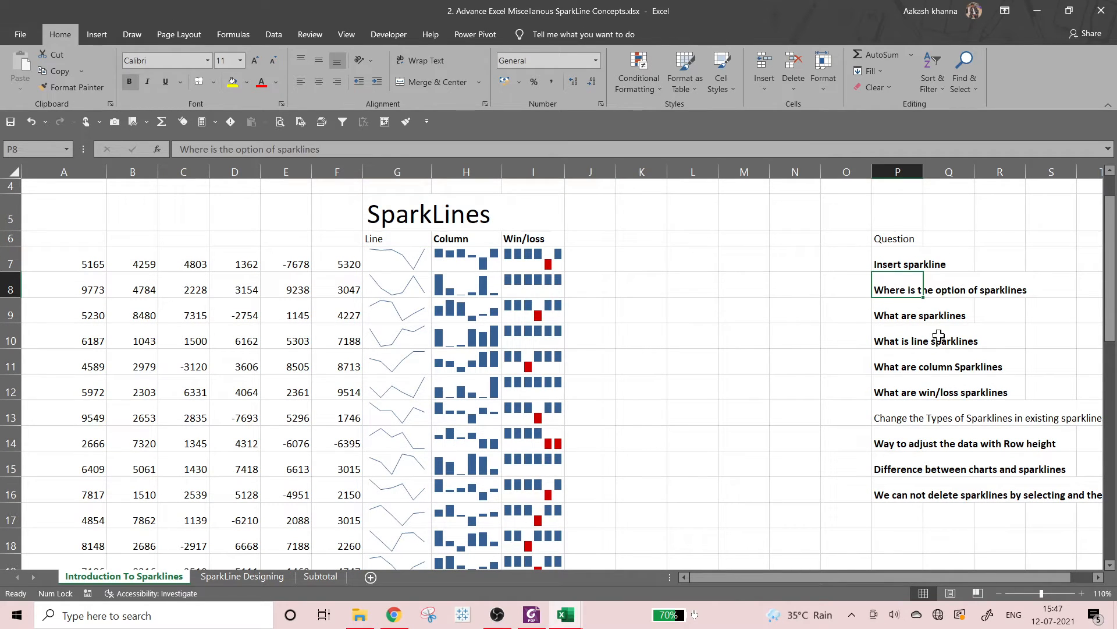
# Add the entry "SparkLine Tools" in cell P17 of the Question list.
pyautogui.click(908, 515)
pyautogui.write('SparkLine')
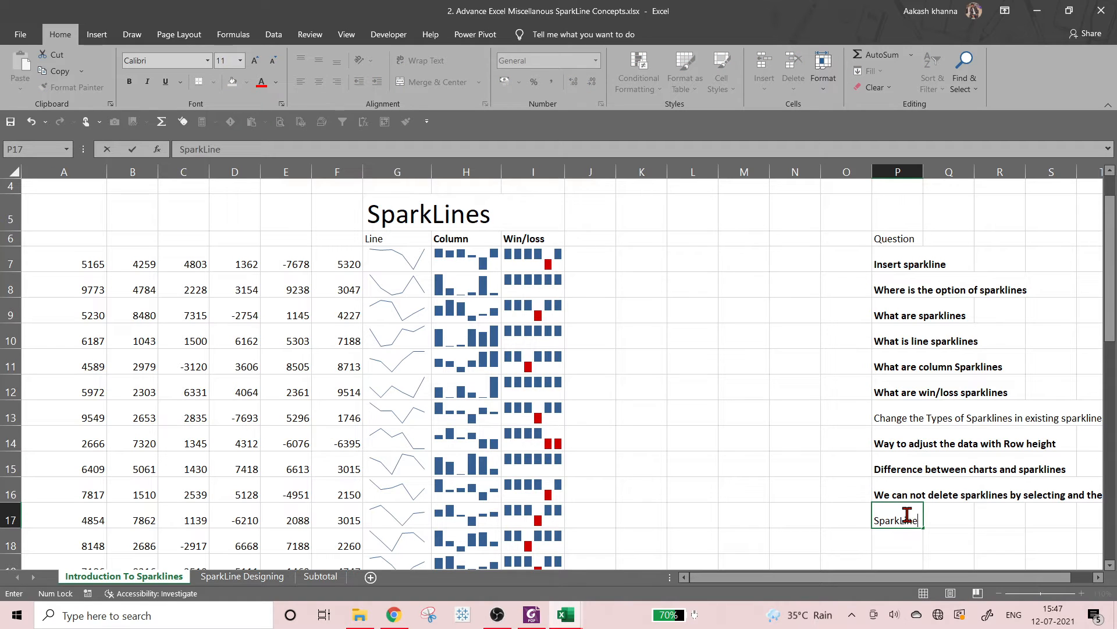
pyautogui.write(' Tools')
pyautogui.press('Return')
pyautogui.press('Right')
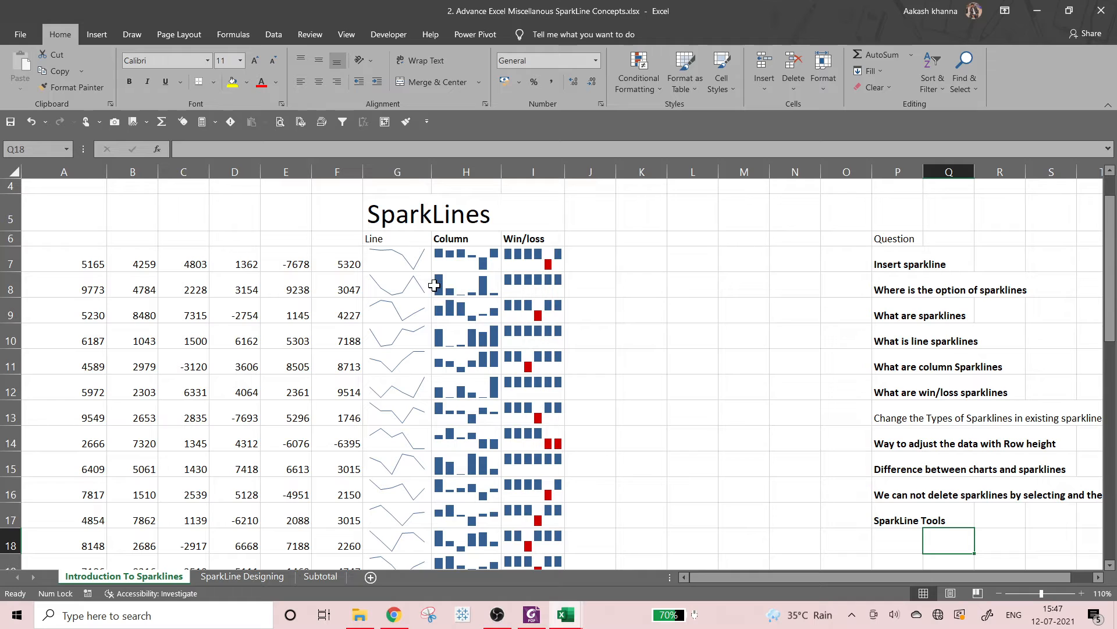
# Show the sparkline design options for G7 and add the entry "Clear Command" in cell P18 of the Question list.
pyautogui.click(395, 256)
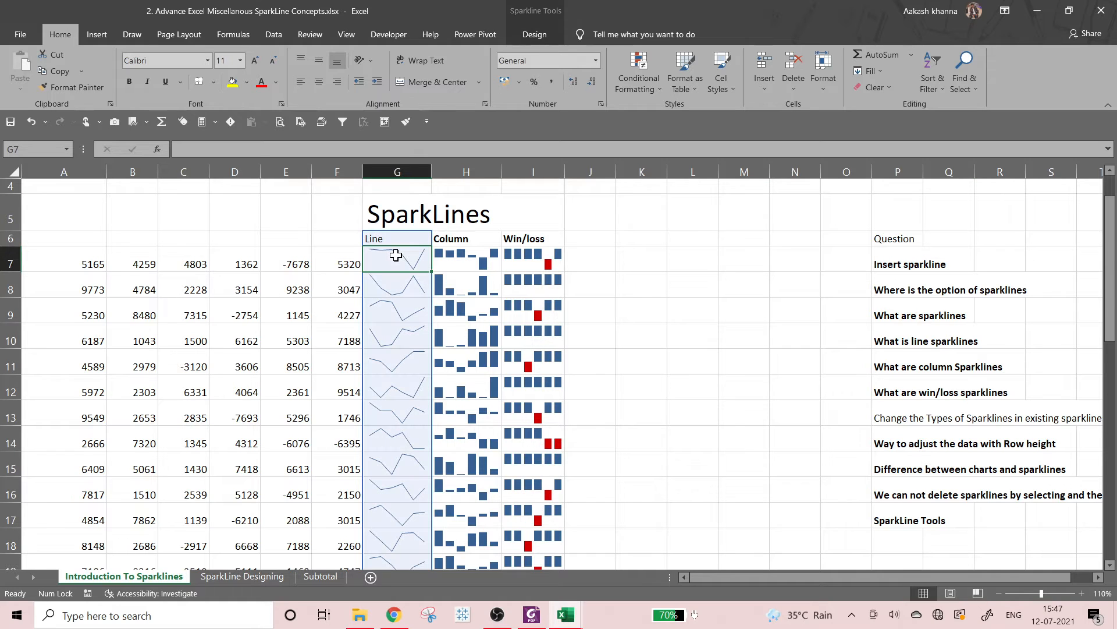
pyautogui.click(539, 38)
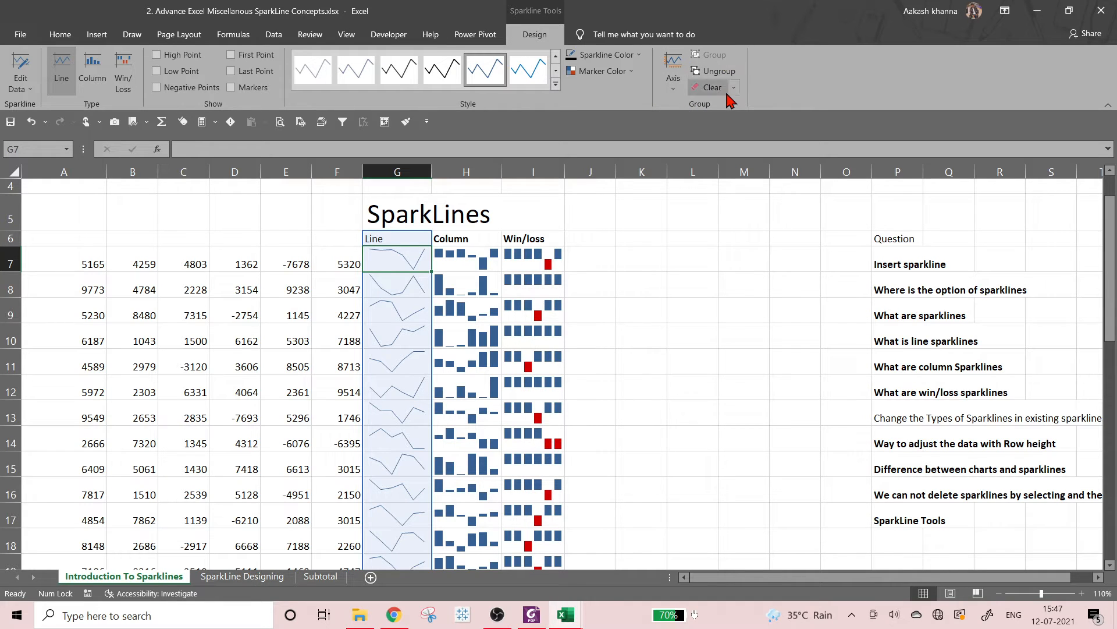
pyautogui.click(894, 543)
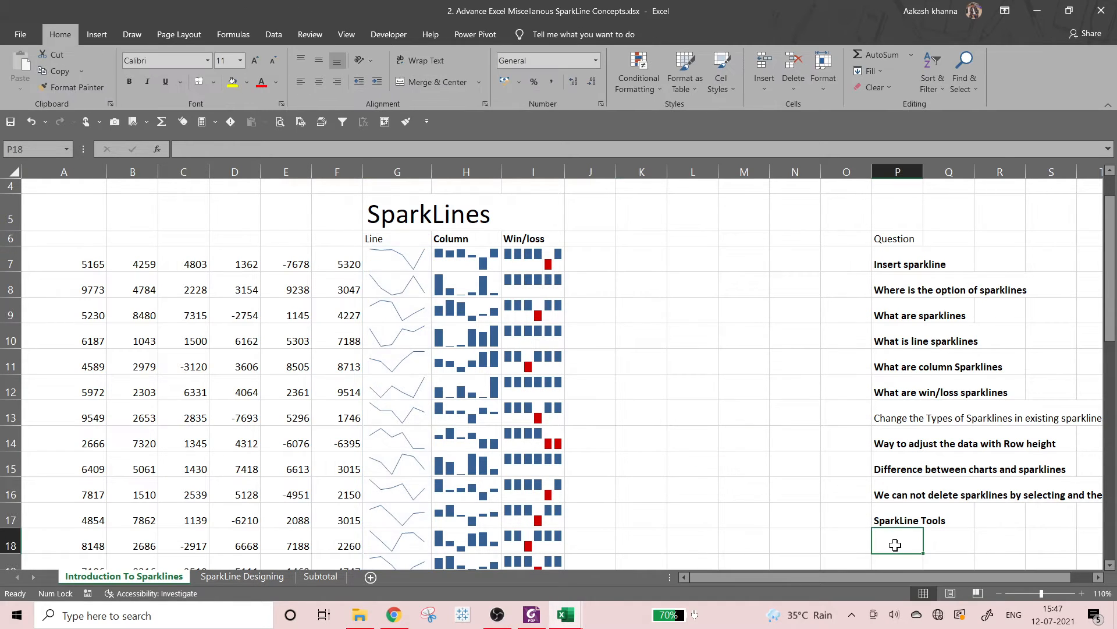
pyautogui.write('Clear Command')
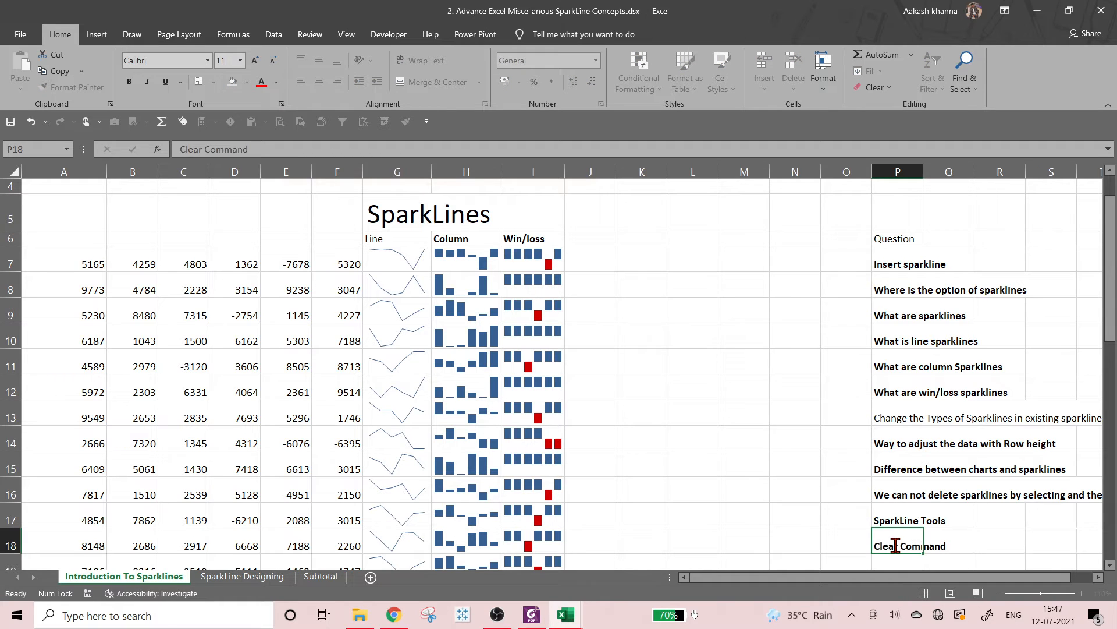
pyautogui.press('Return')
# Clear only the selected line sparkline in cell G8, leaving the rest of its group.
pyautogui.press('Up')
pyautogui.hotkey('ctrl', 'Left')
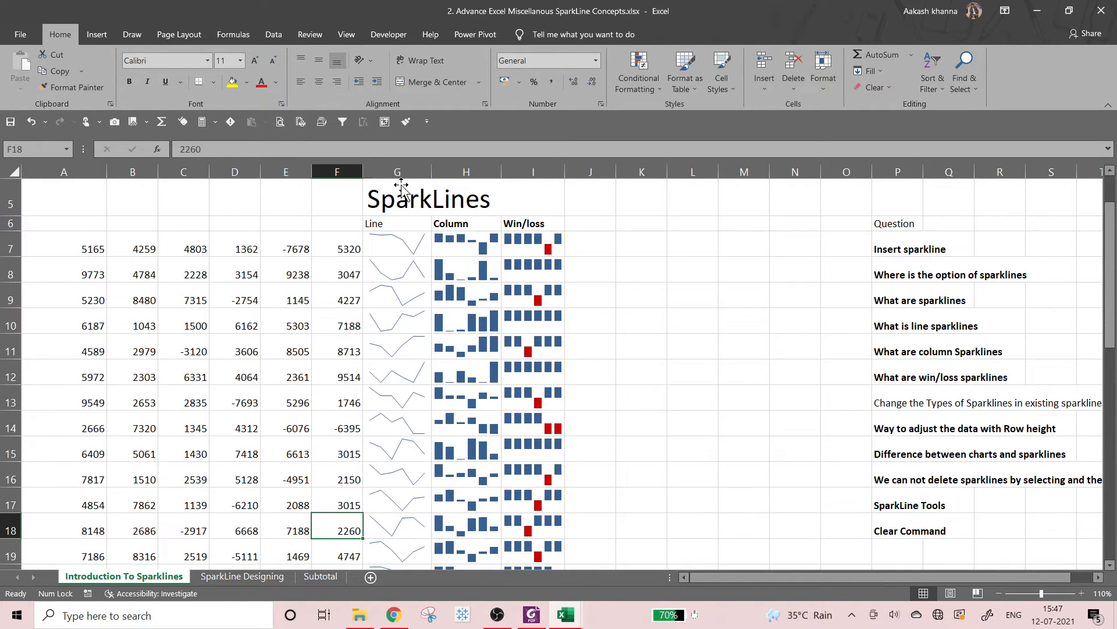
pyautogui.click(393, 267)
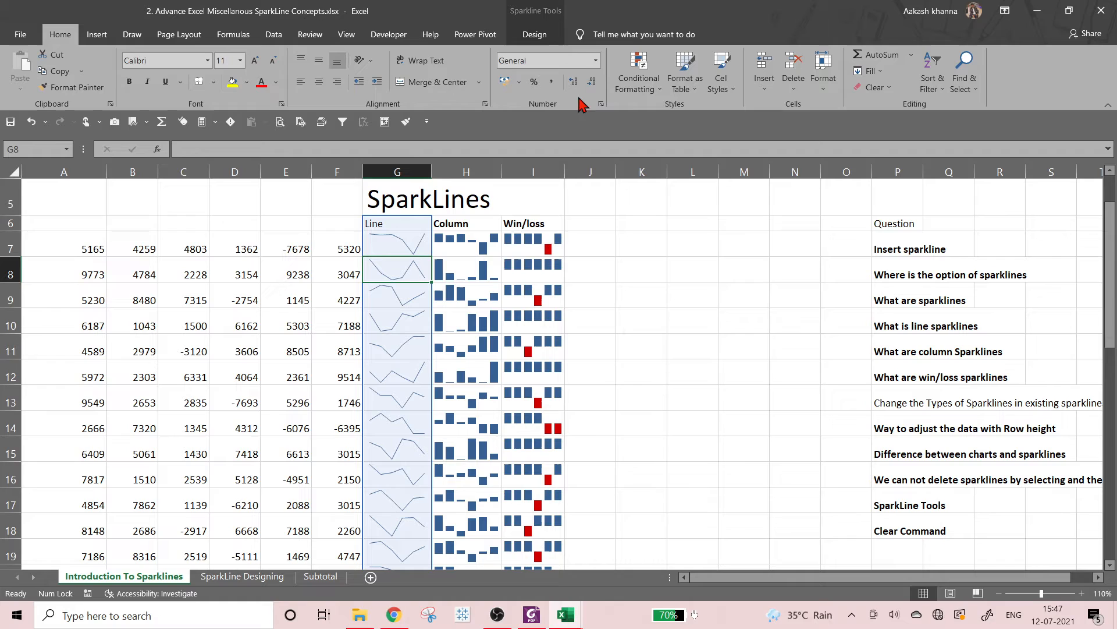
pyautogui.click(534, 34)
pyautogui.click(734, 89)
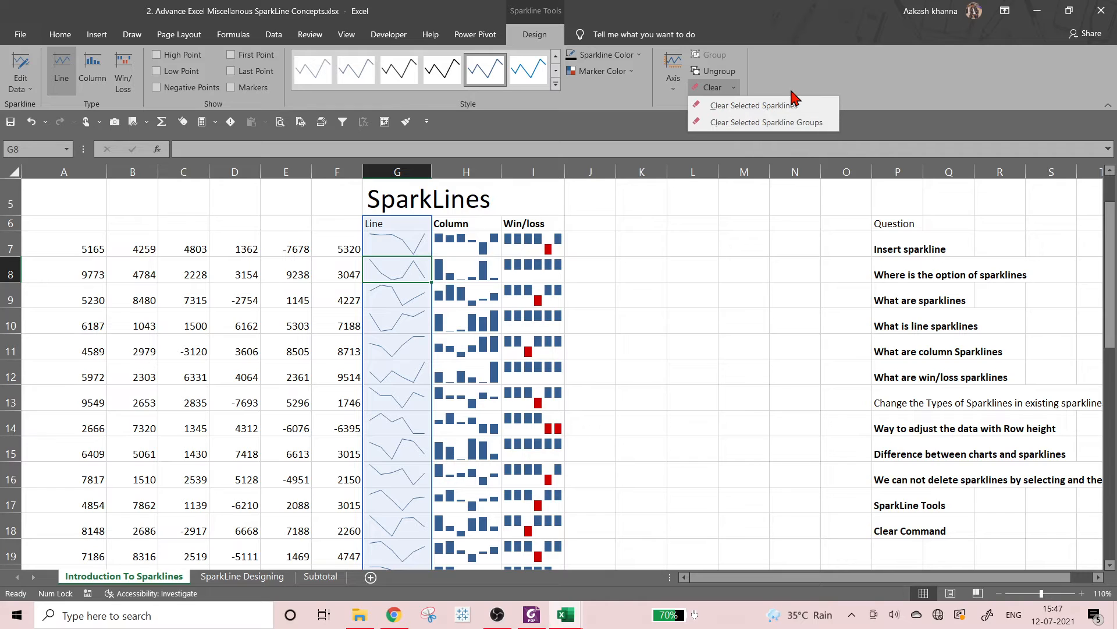
pyautogui.click(775, 110)
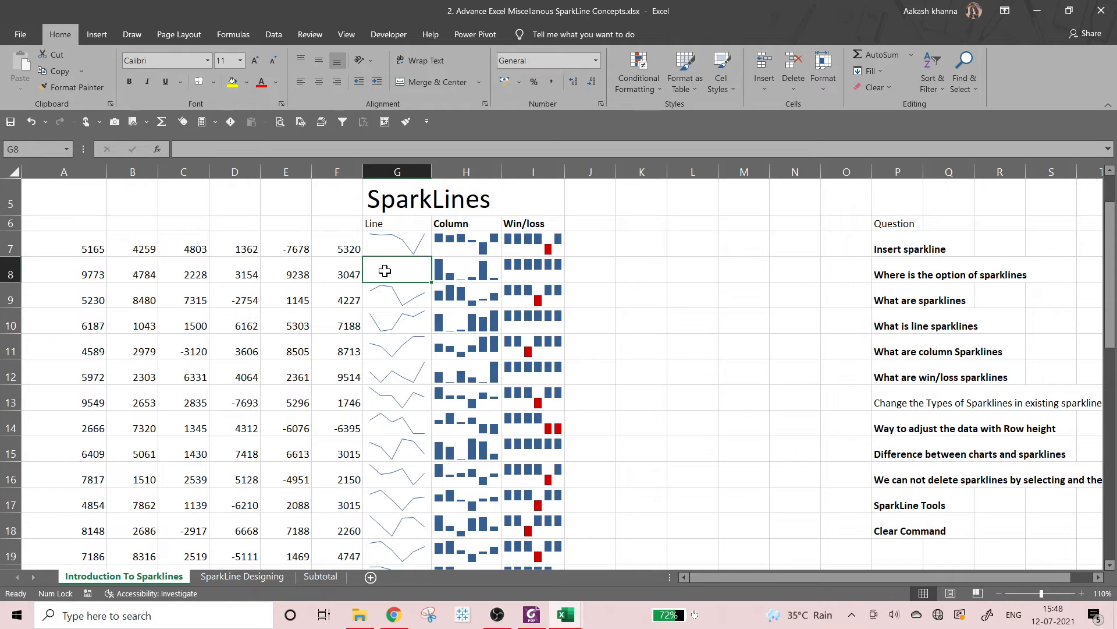
# Enter "Selected" in Q18 and "Group" in Q19 beside the Clear Command entry, and return to cell F7.
pyautogui.click(929, 531)
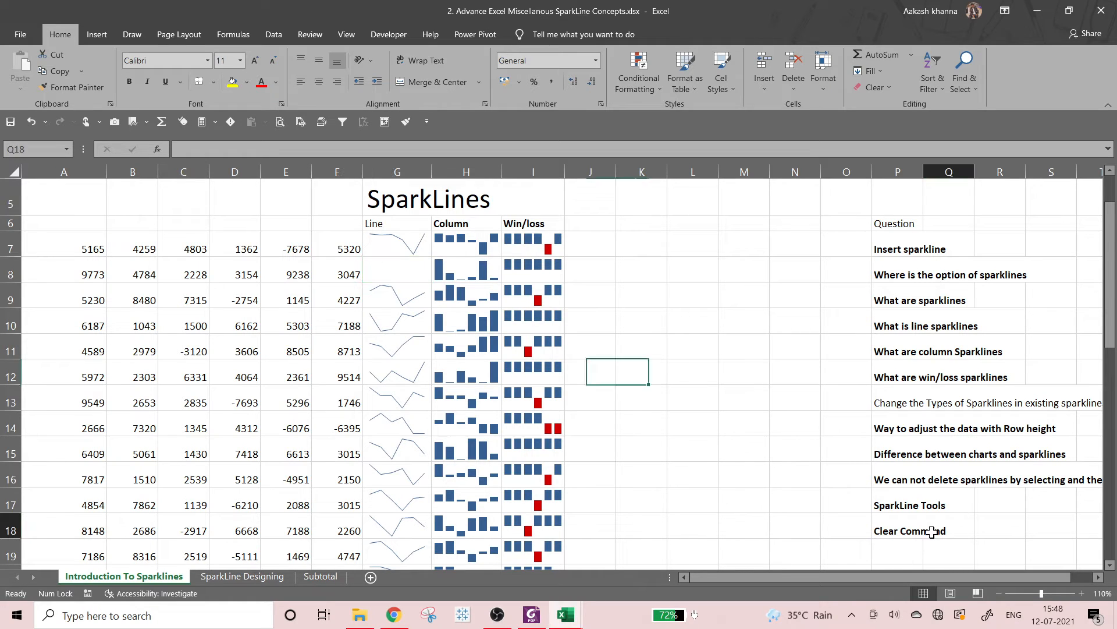
pyautogui.write('Slke')
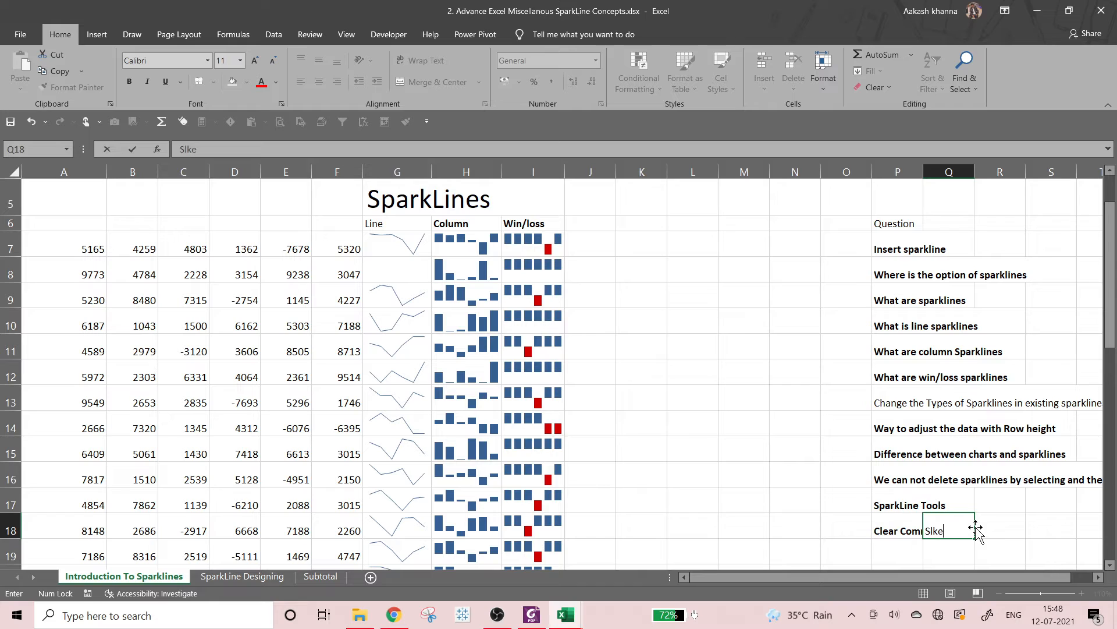
pyautogui.write('elected')
pyautogui.press('Return')
pyautogui.write('Grto')
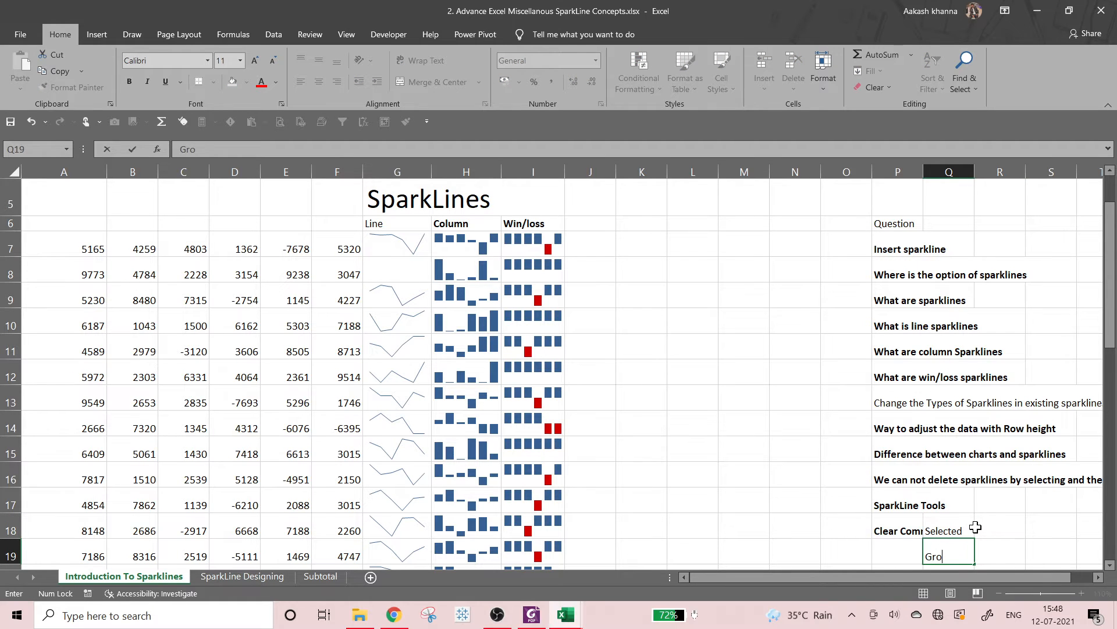
pyautogui.press('Return')
pyautogui.press('Left')
pyautogui.hotkey('ctrl', 'Left')
pyautogui.hotkey('ctrl', 'Up')
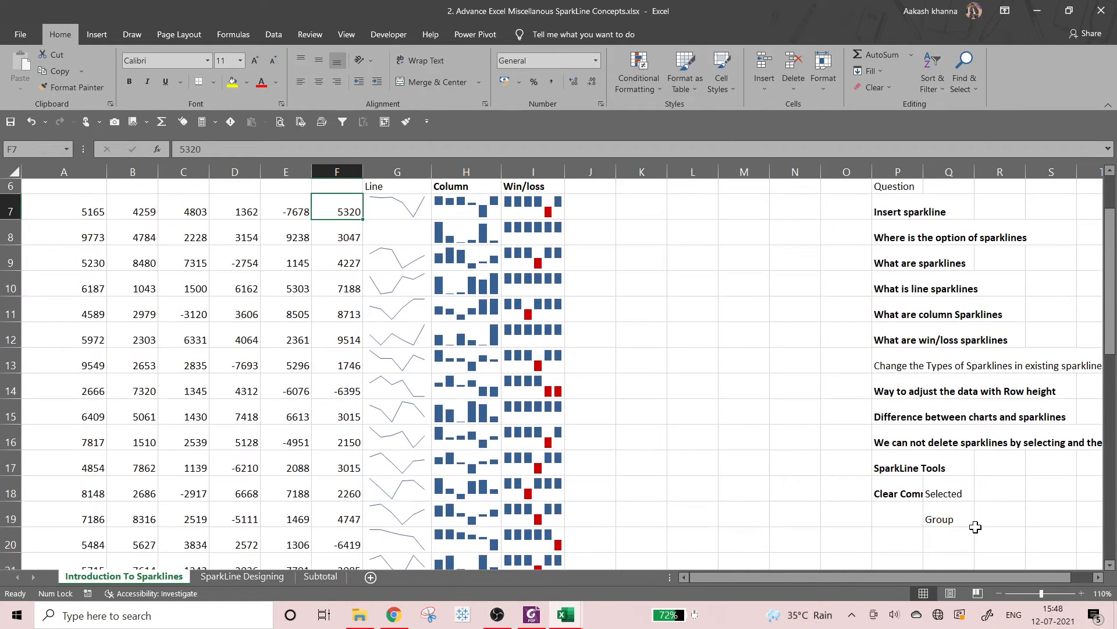
pyautogui.scroll(2, 767, 498)
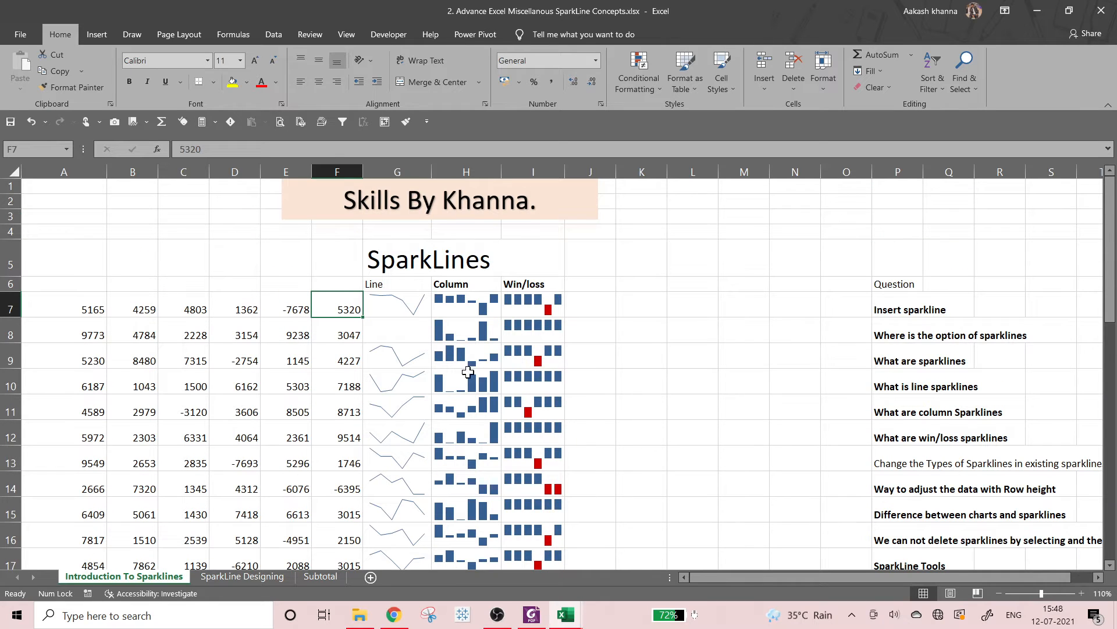
# Clear the entire line sparkline group from column G.
pyautogui.click(394, 338)
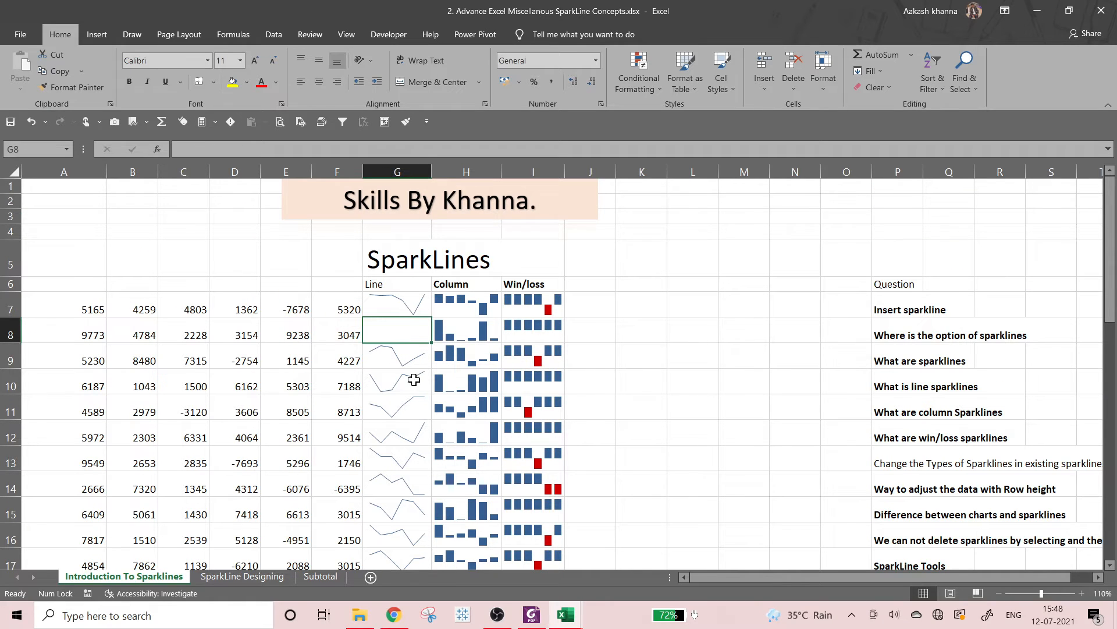
pyautogui.click(421, 311)
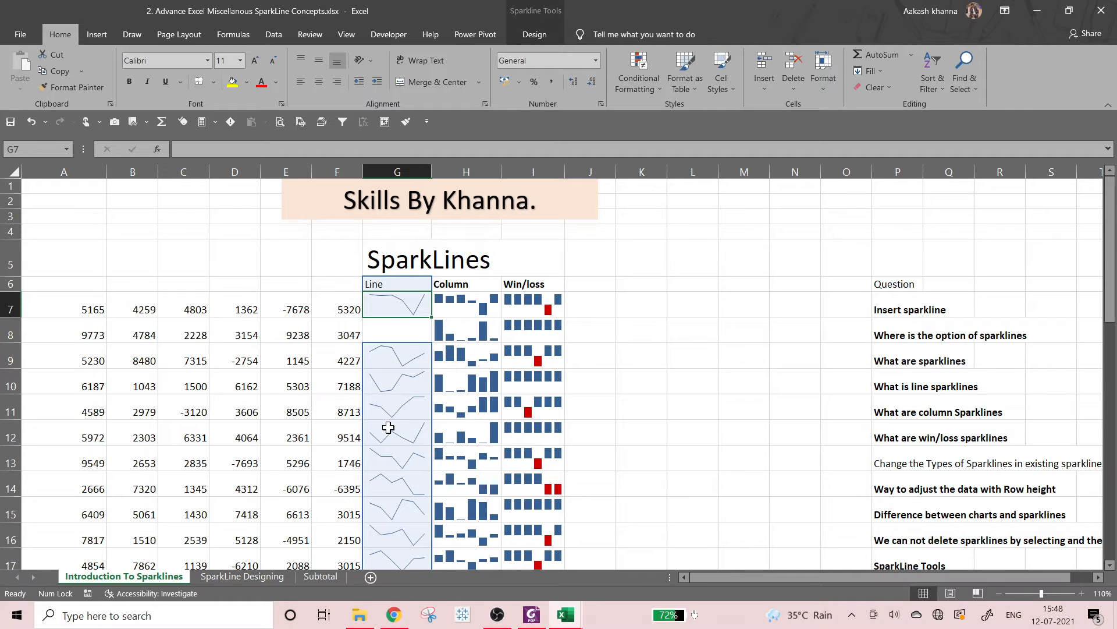
pyautogui.click(530, 37)
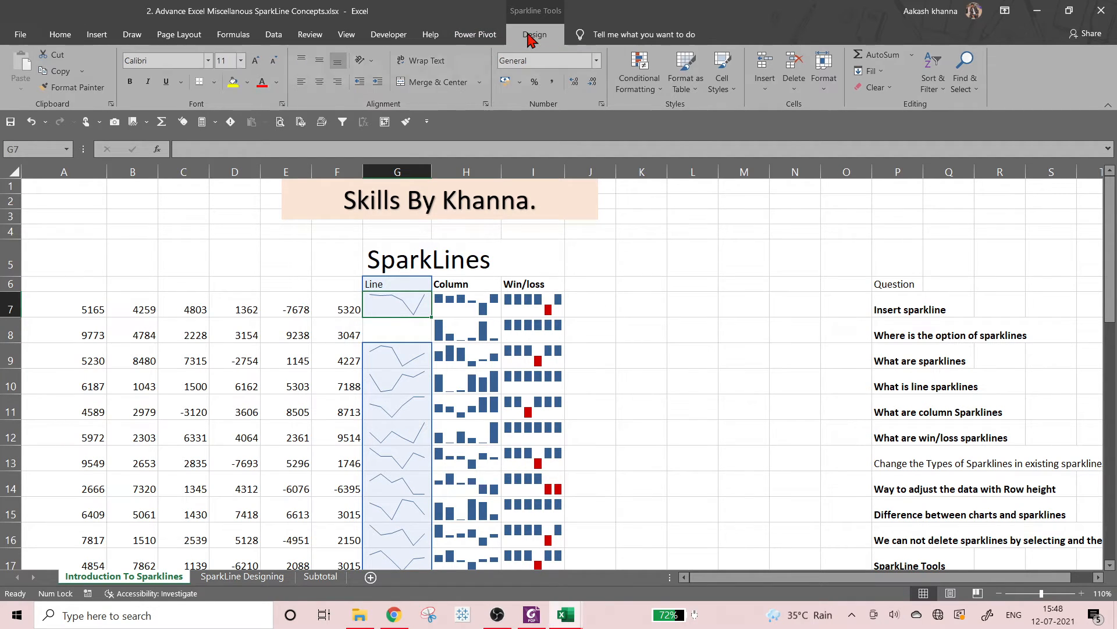
pyautogui.click(732, 87)
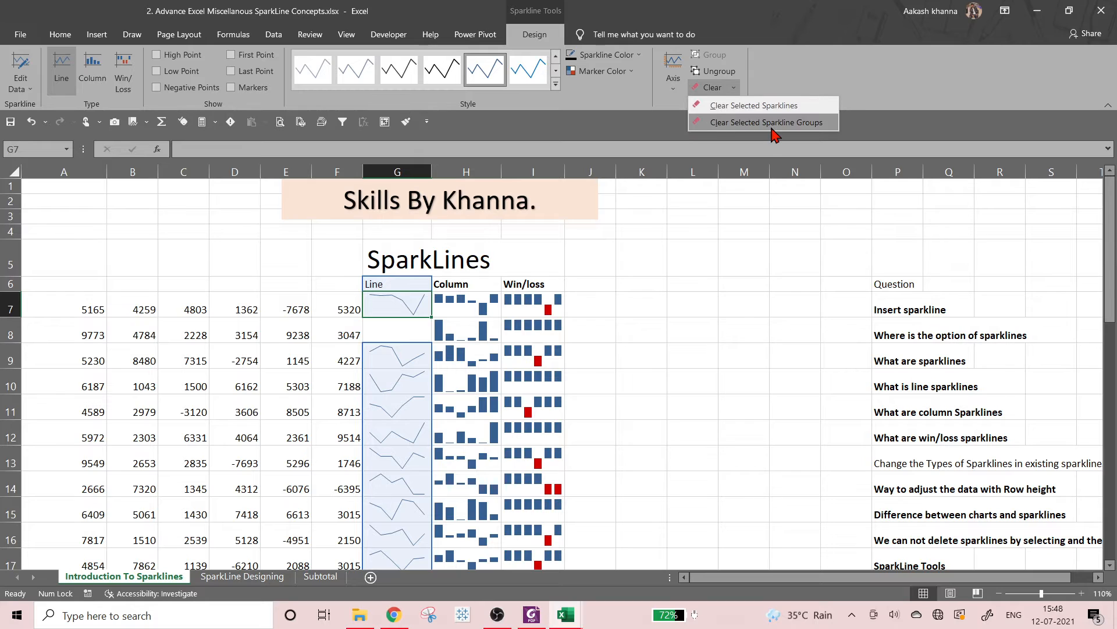
pyautogui.click(767, 122)
pyautogui.scroll(-4, 377, 366)
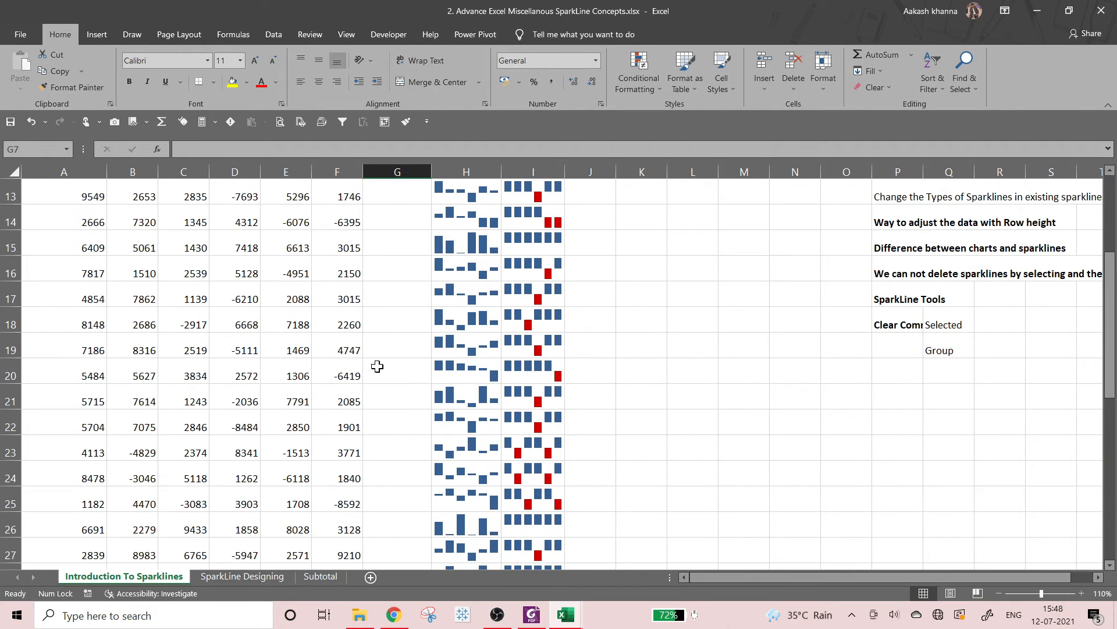
pyautogui.scroll(-4, 411, 378)
pyautogui.scroll(8, 376, 507)
pyautogui.scroll(-3, 381, 496)
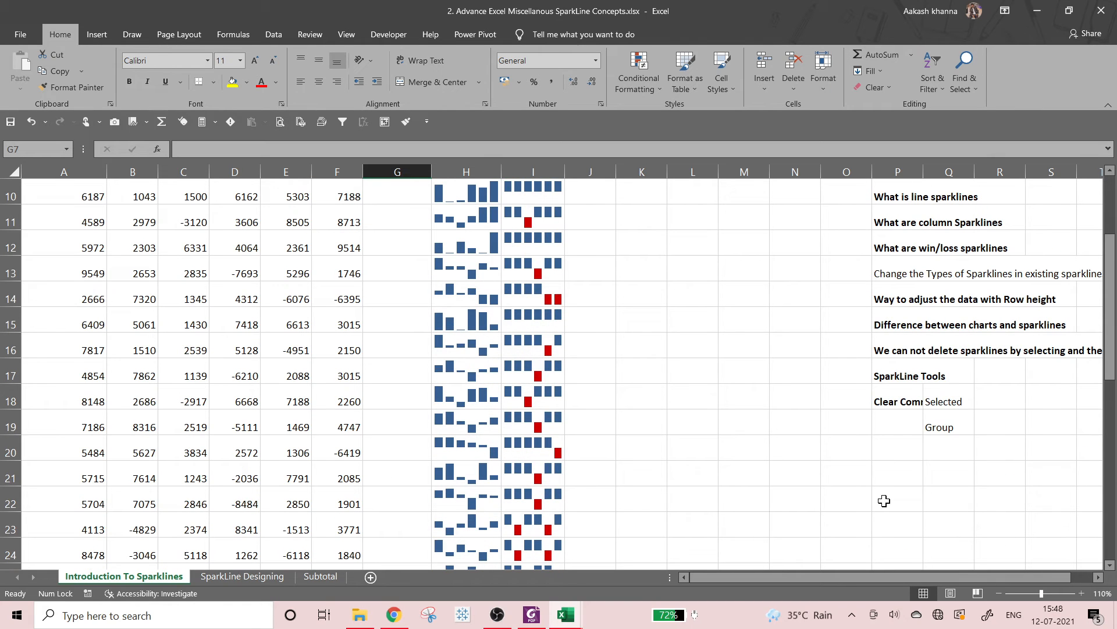
# Move the "Group" note into cell R18 beside "Selected" and empty cell Q19.
pyautogui.click(943, 428)
pyautogui.hotkey('ctrl', 'b')
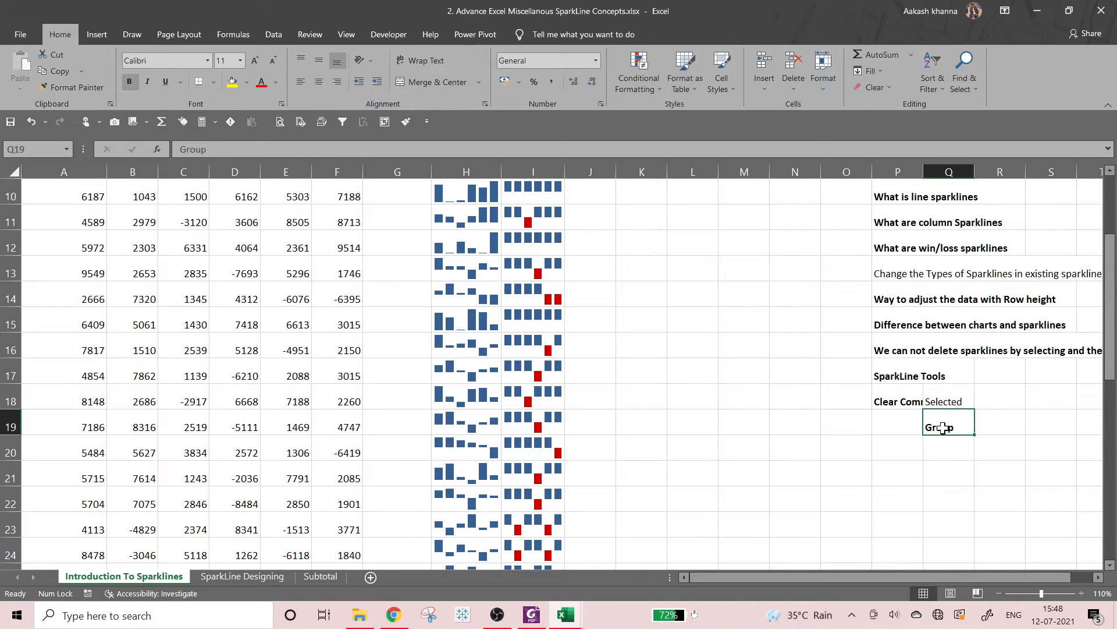
pyautogui.hotkey('ctrl', 'd')
pyautogui.hotkey('ctrl', 'z')
pyautogui.click(996, 397)
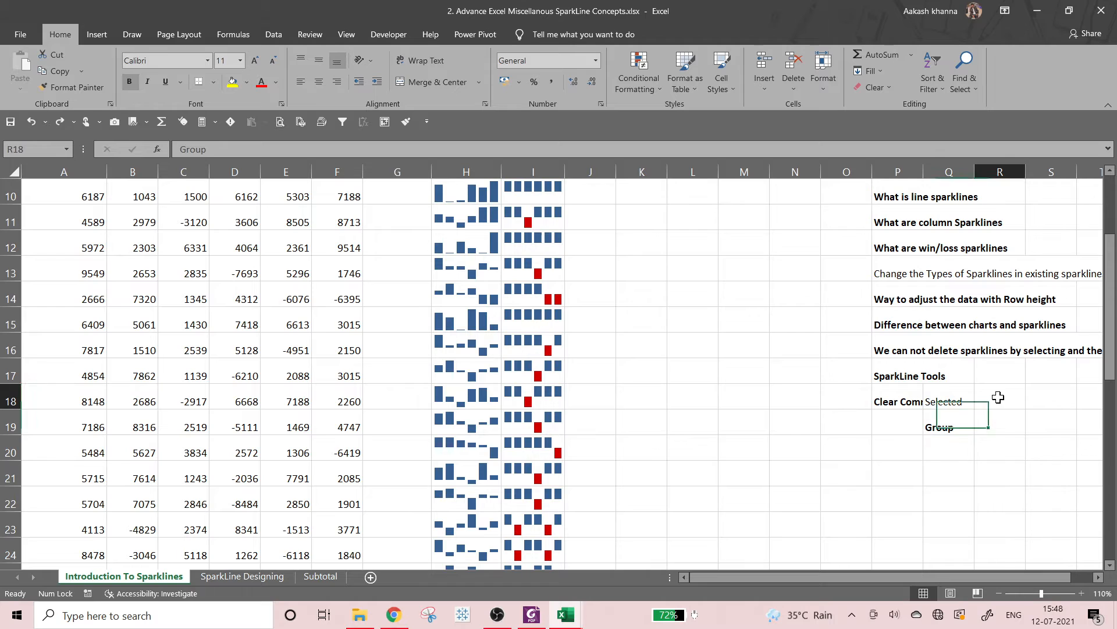
pyautogui.write('Group')
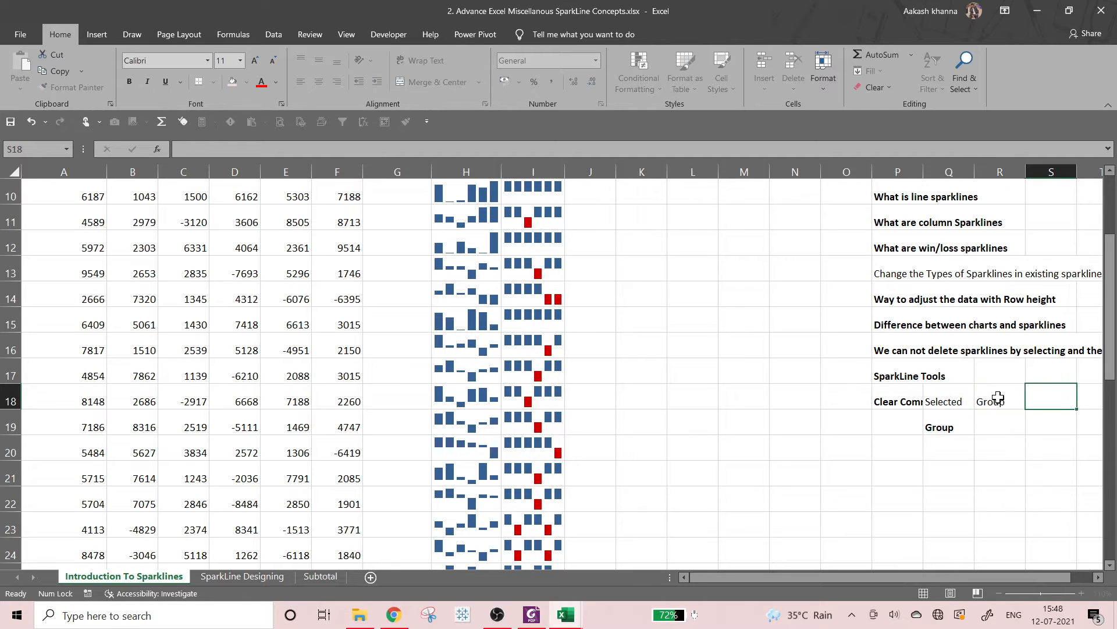
pyautogui.press('Return')
pyautogui.press('Left')
pyautogui.press('Left')
pyautogui.press('Right')
pyautogui.press('Delete')
pyautogui.press('Right')
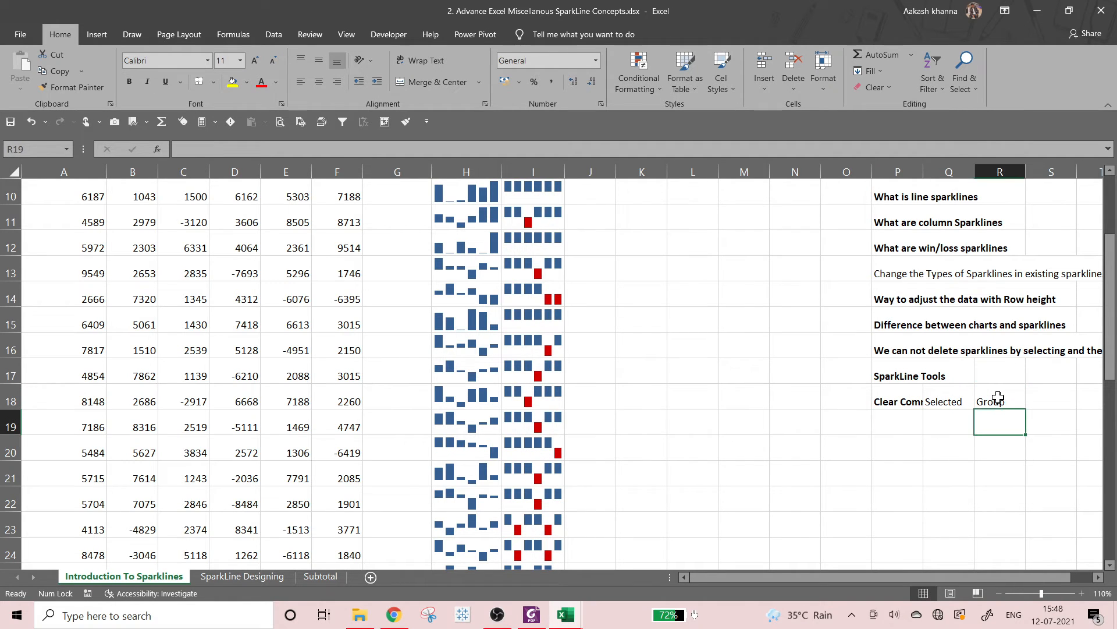
# Inspect the group data range and location range of the column sparklines in column H.
pyautogui.hotkey('ctrl', 'Left')
pyautogui.hotkey('ctrl', 'Up')
pyautogui.press('Up')
pyautogui.press('Up')
pyautogui.press('Up')
pyautogui.press('Up')
pyautogui.press('Up')
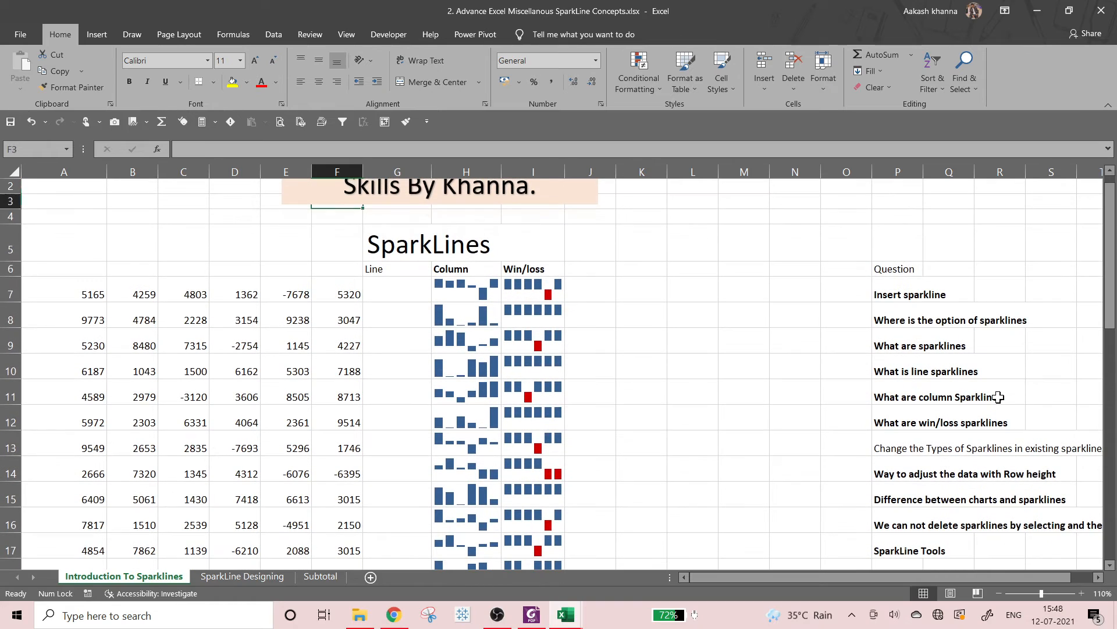
pyautogui.press('Down')
pyautogui.press('Down')
pyautogui.press('Down')
pyautogui.press('Down')
pyautogui.press('Down')
pyautogui.press('Right')
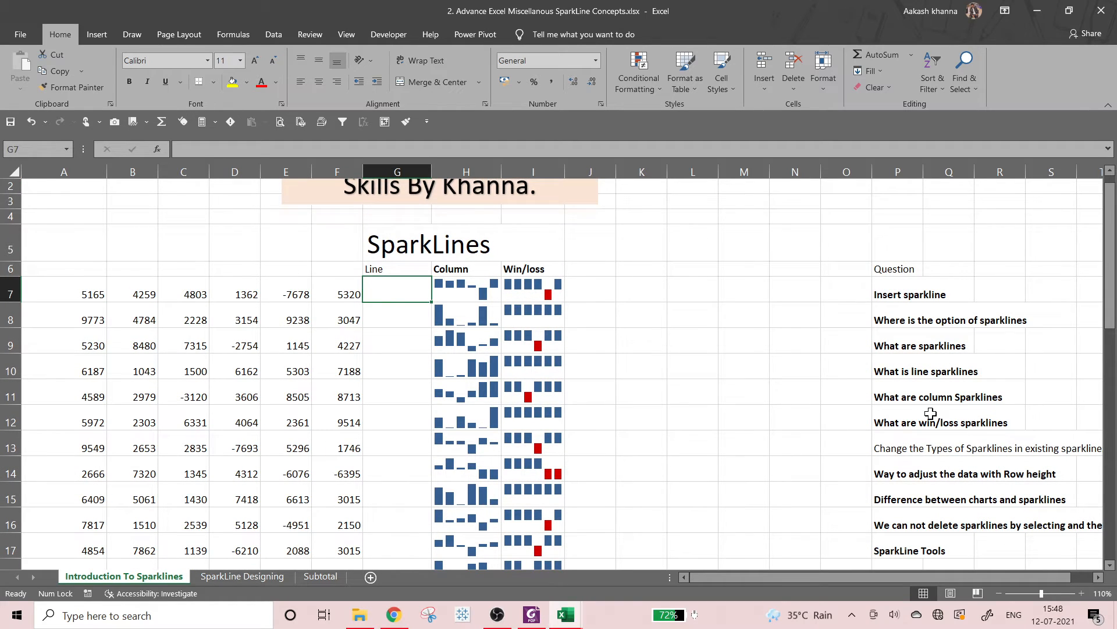
pyautogui.press('Right')
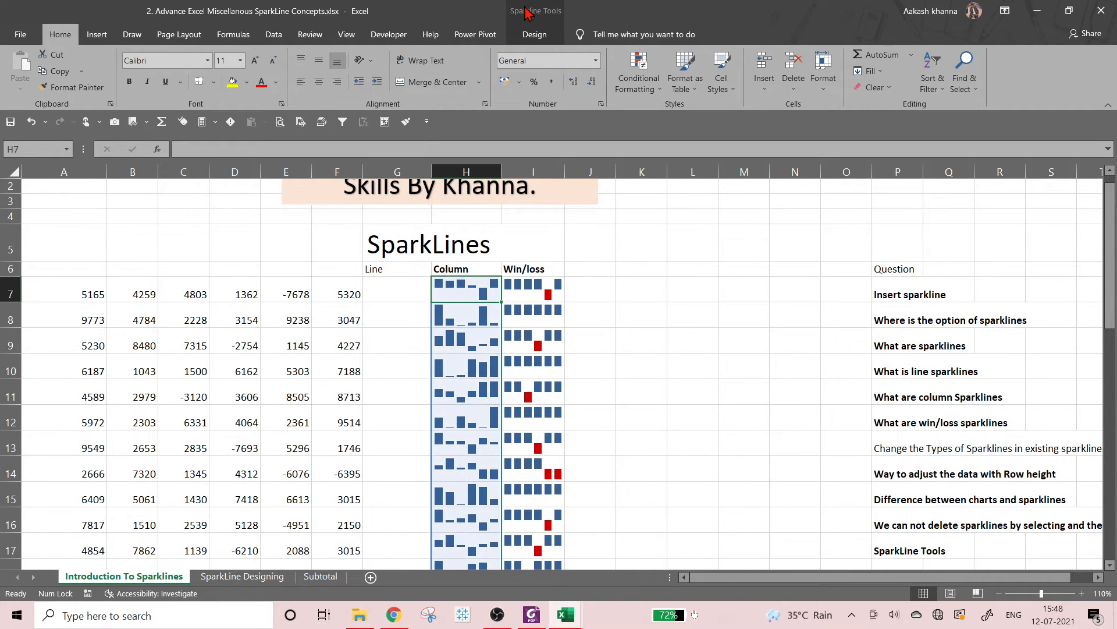
pyautogui.click(521, 38)
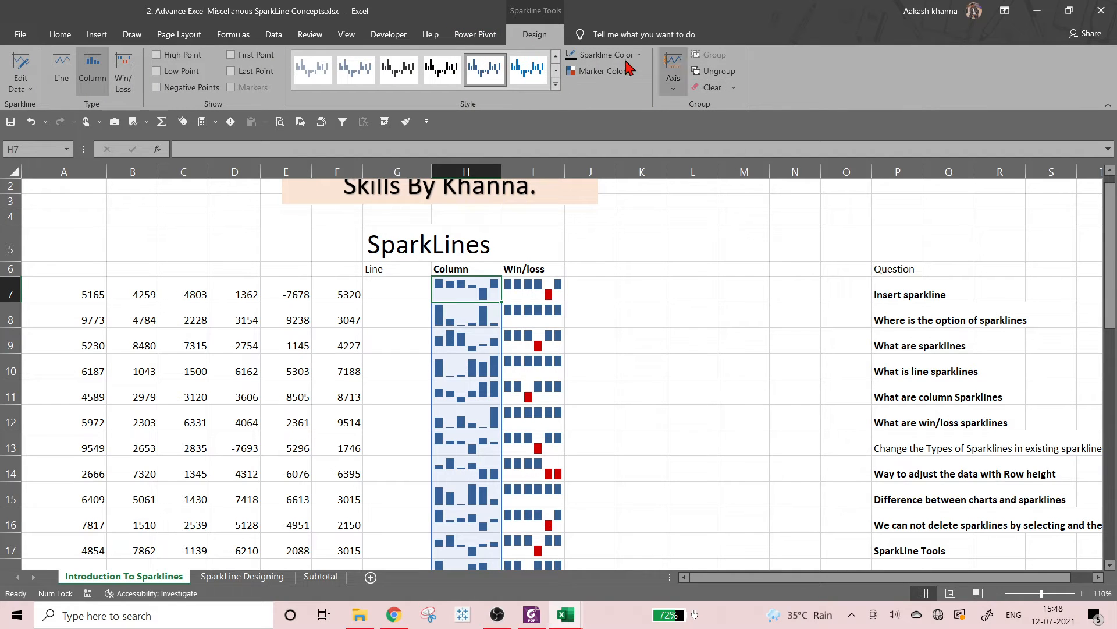
pyautogui.click(30, 98)
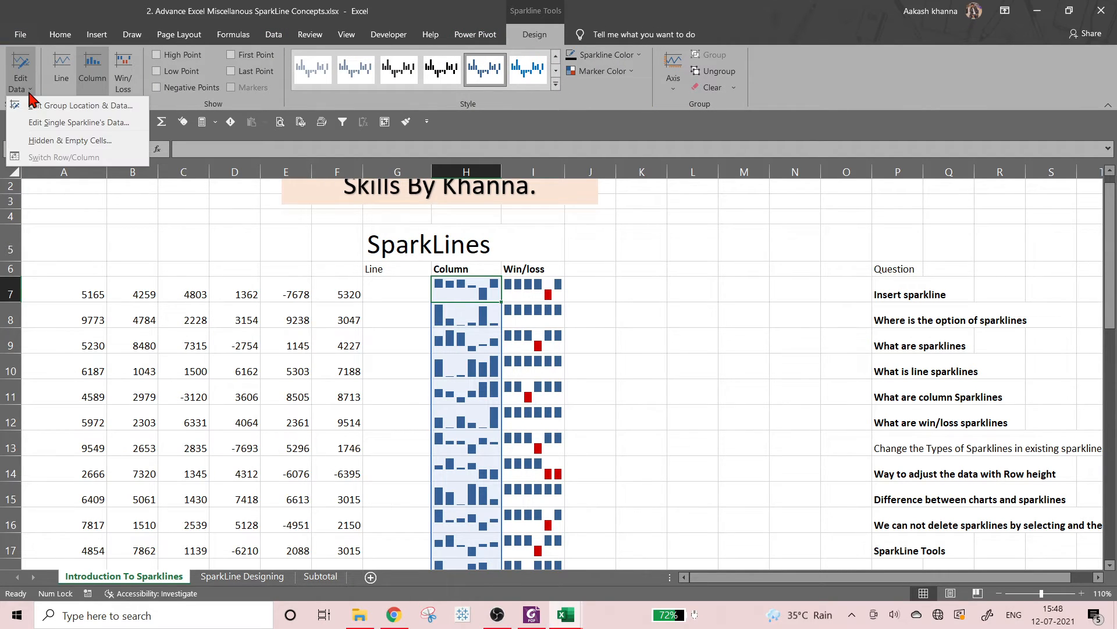
pyautogui.click(87, 107)
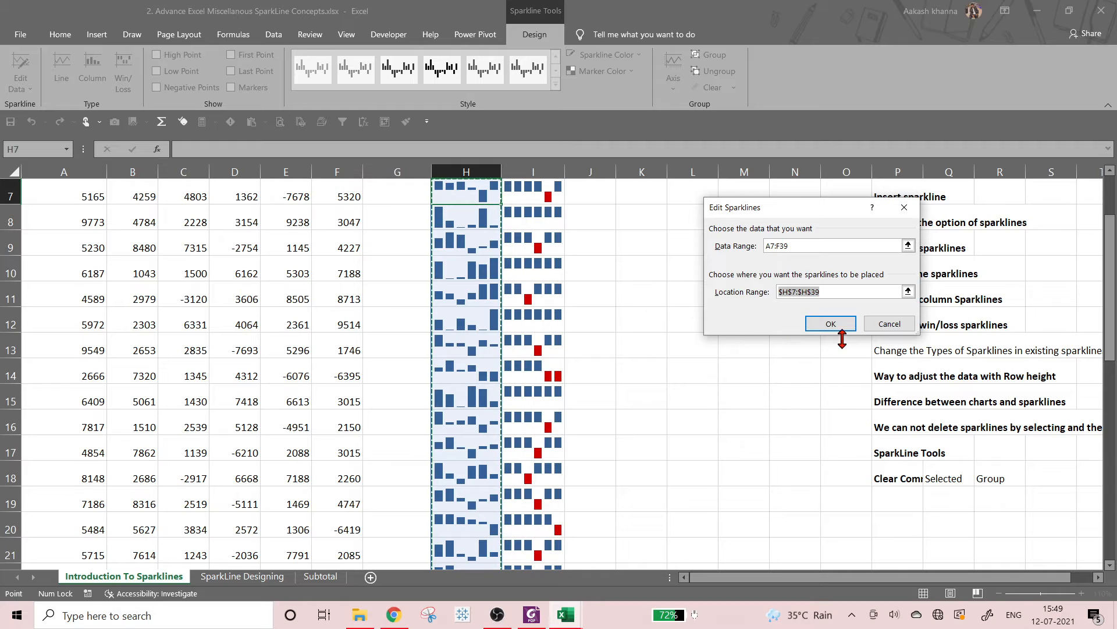
pyautogui.click(890, 323)
# Inspect the source data range of the single column sparkline in cell H7.
pyautogui.click(17, 90)
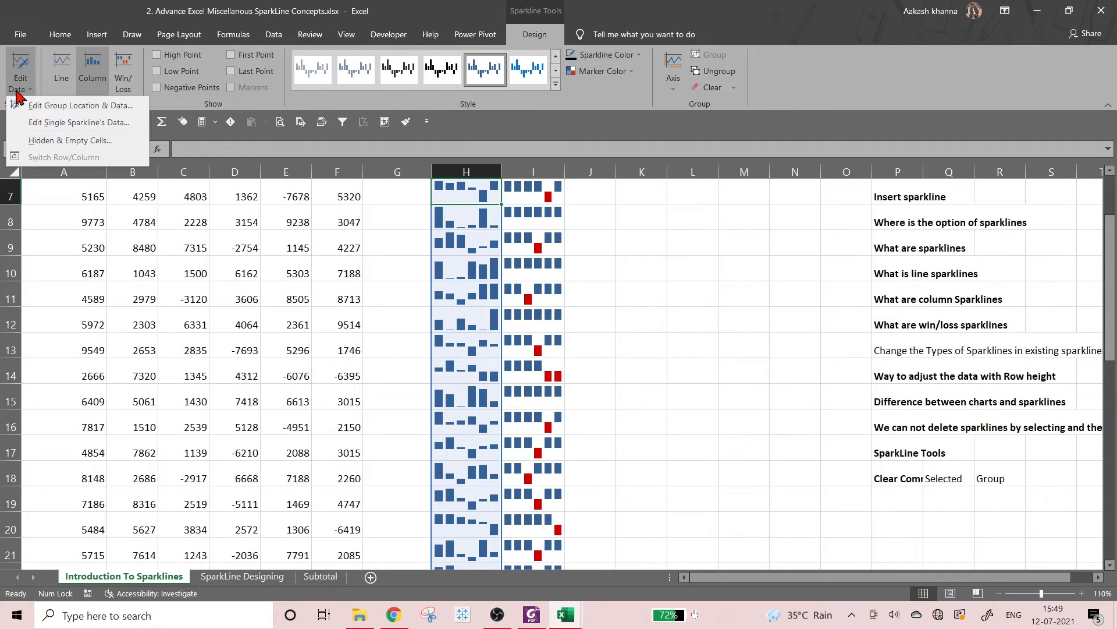
pyautogui.click(71, 124)
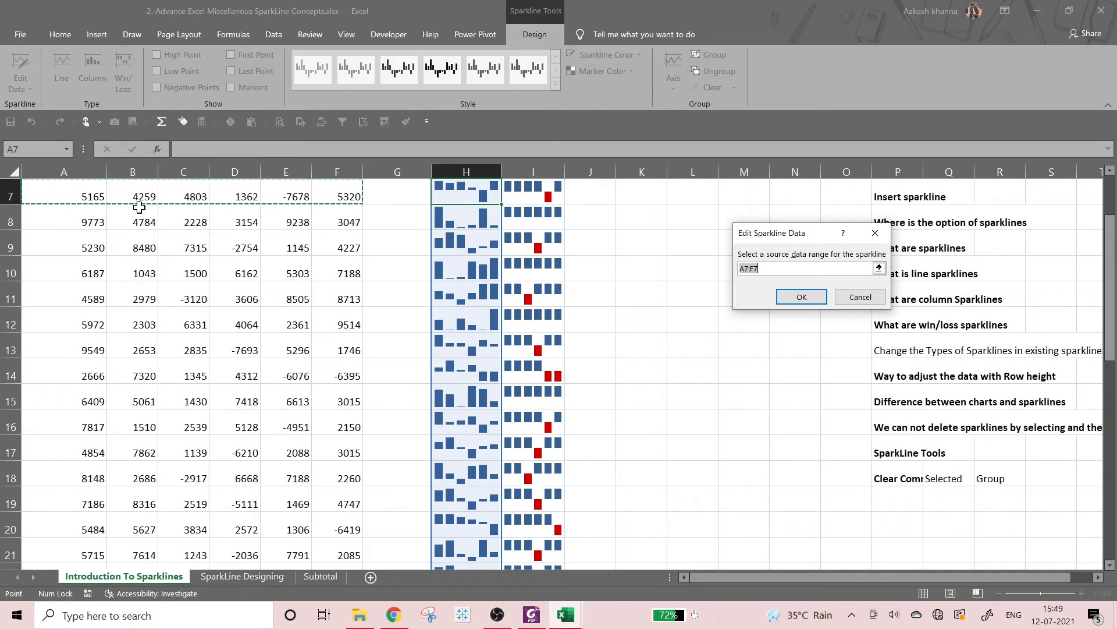
pyautogui.click(801, 296)
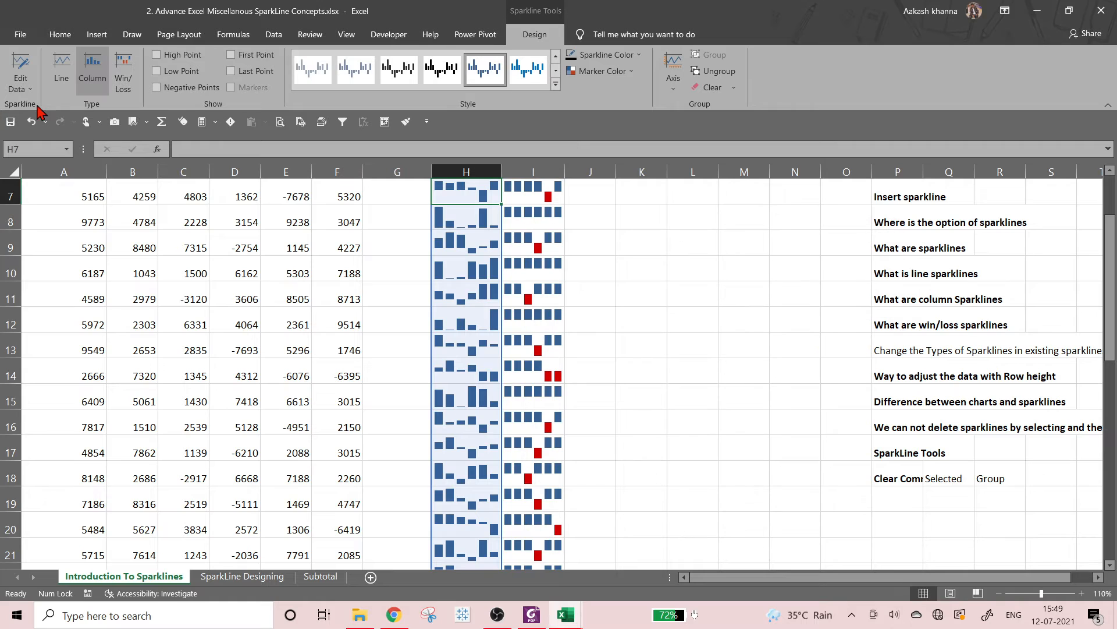
pyautogui.click(30, 92)
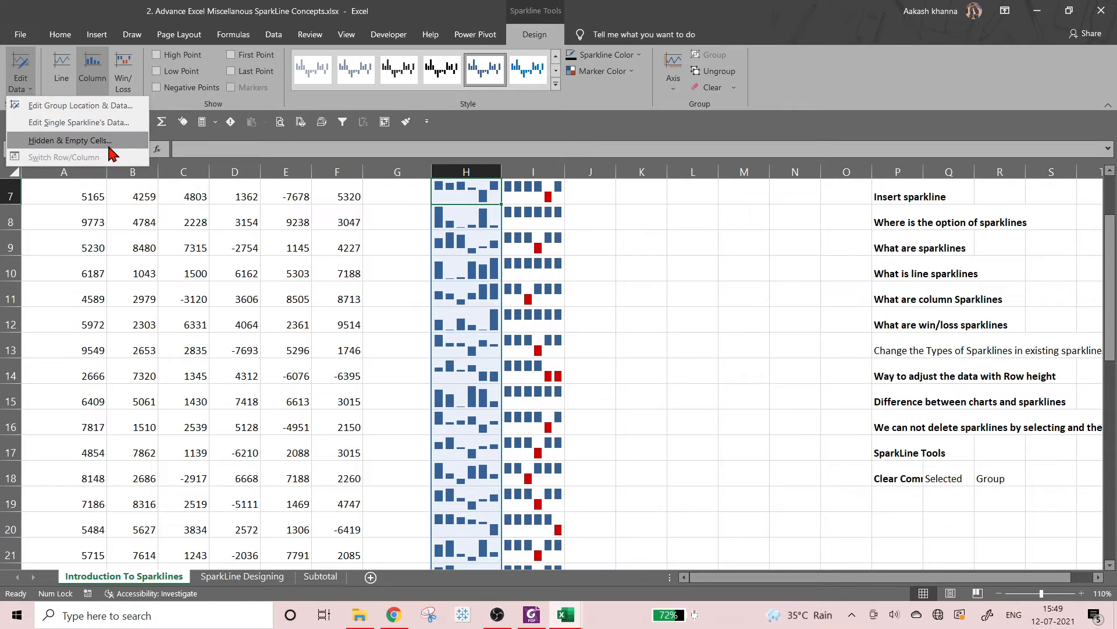
pyautogui.click(618, 259)
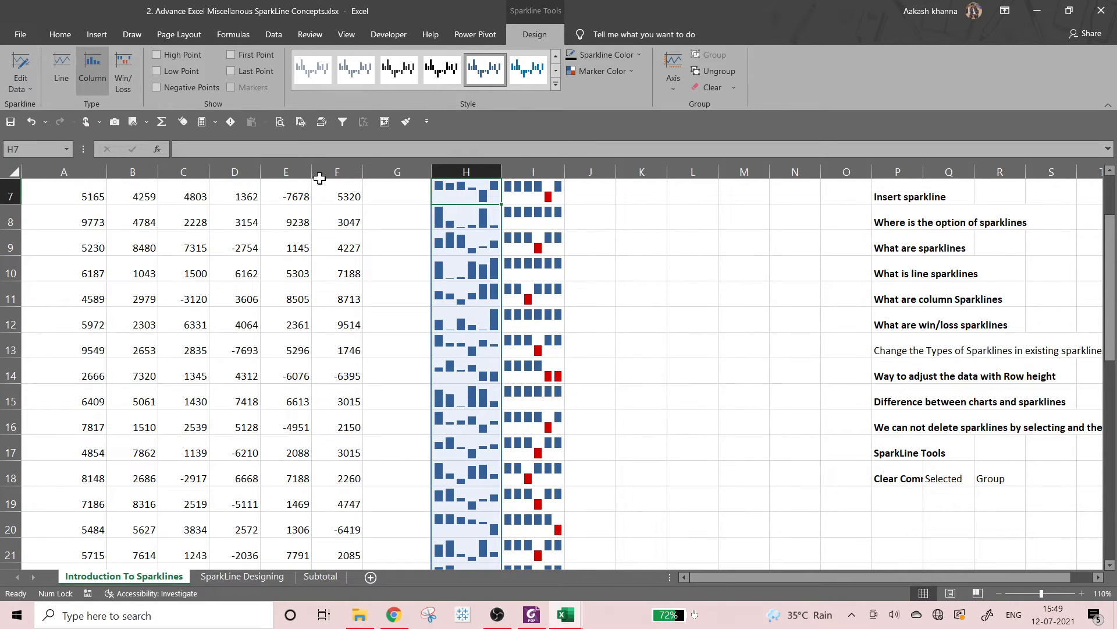
pyautogui.hotkey('alt', 'w')
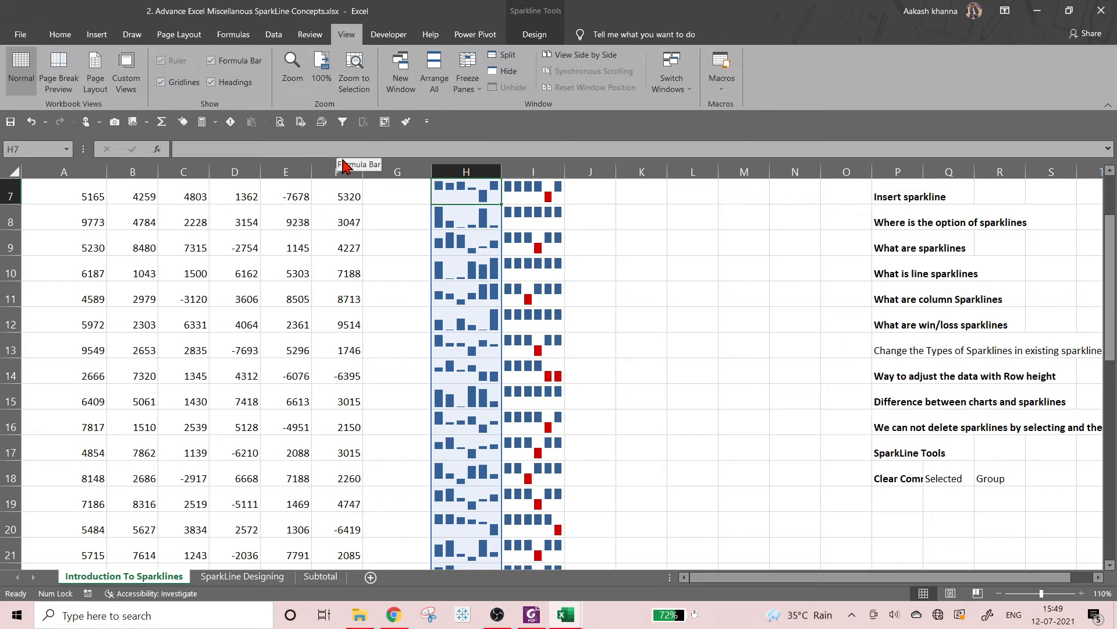
pyautogui.click(544, 38)
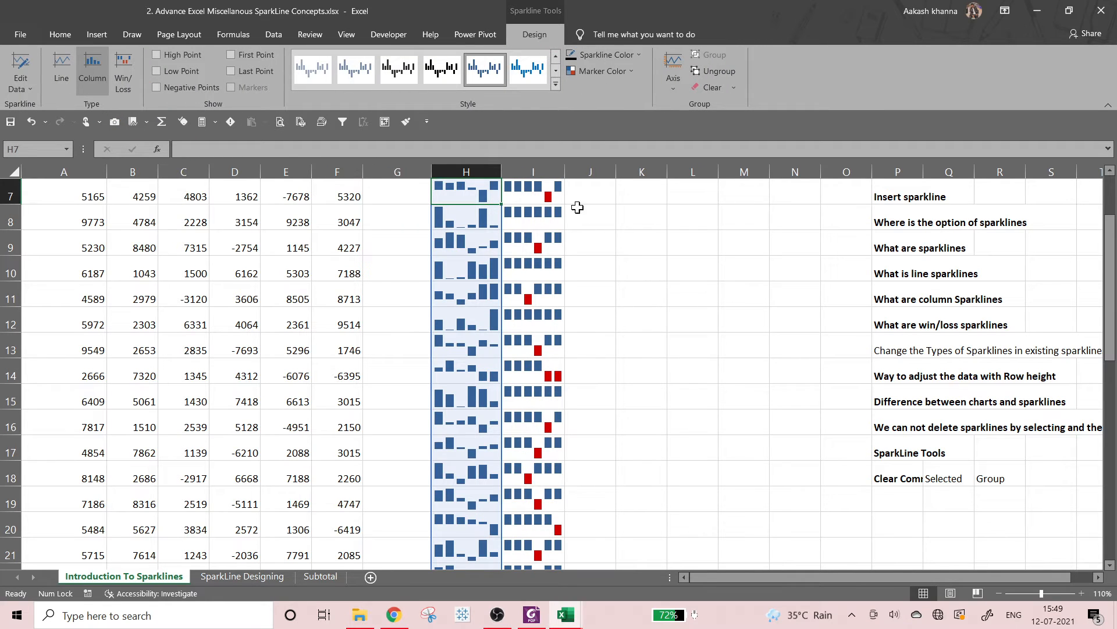
pyautogui.click(607, 214)
pyautogui.scroll(2, 602, 212)
pyautogui.click(490, 312)
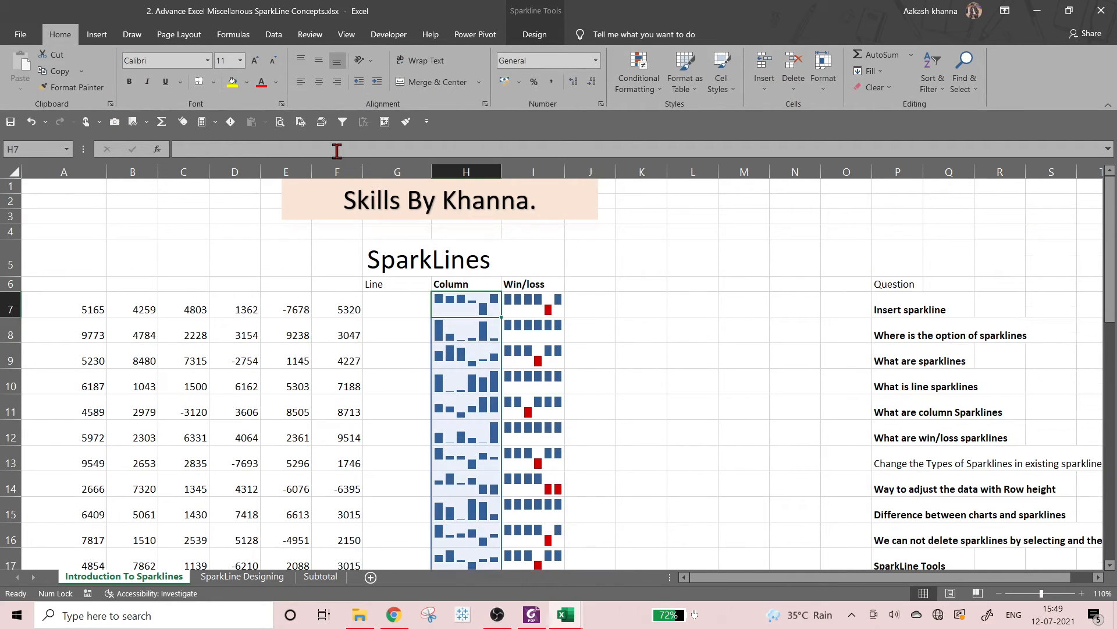
pyautogui.click(533, 34)
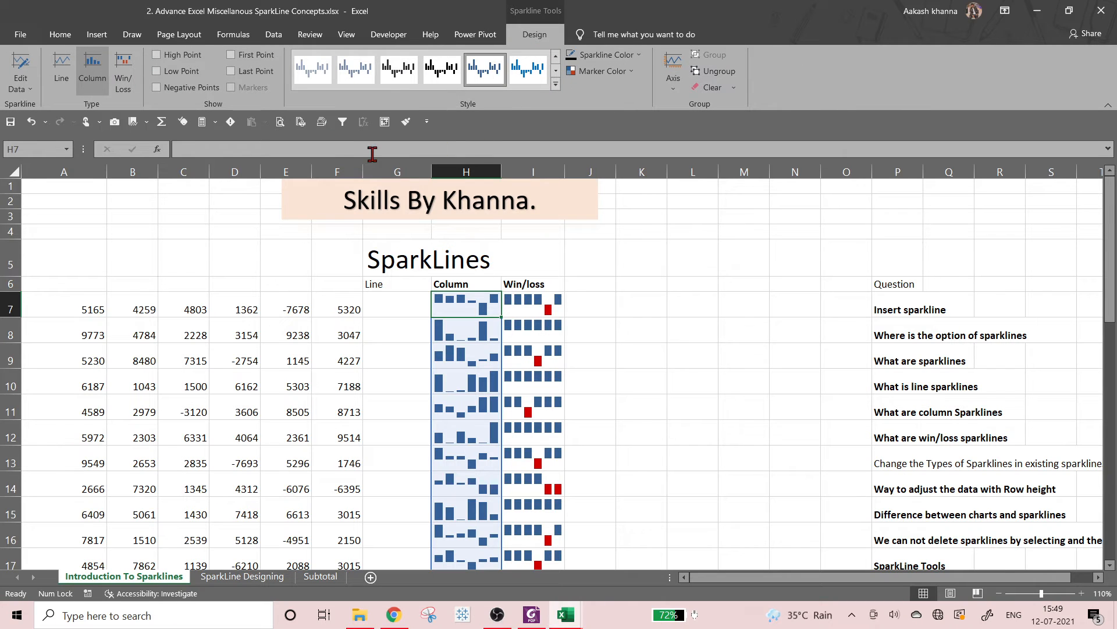
# Add the note "Show Points" in cell P19, below the clear command entry of the question list.
pyautogui.scroll(-2, 859, 302)
pyautogui.click(910, 353)
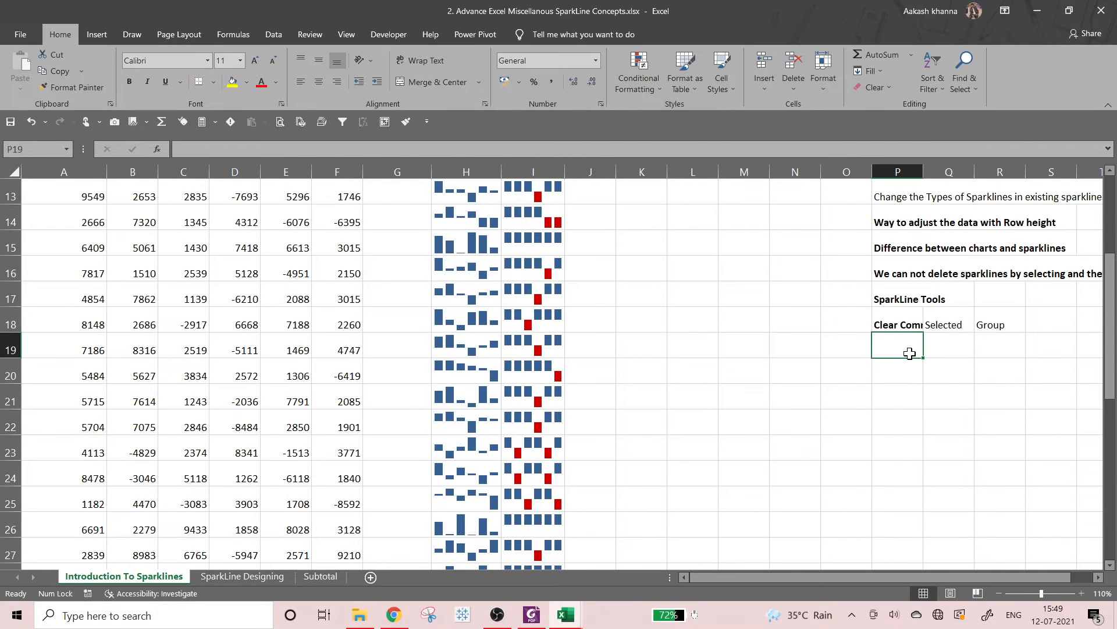
pyautogui.write('Show Points')
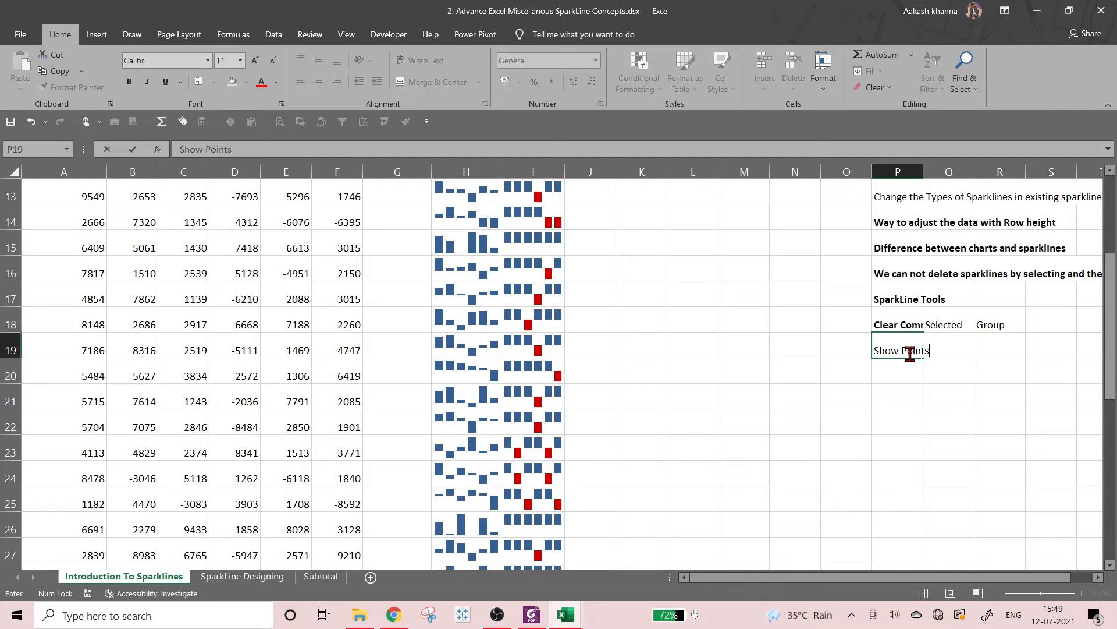
pyautogui.press('Return')
pyautogui.press('Right')
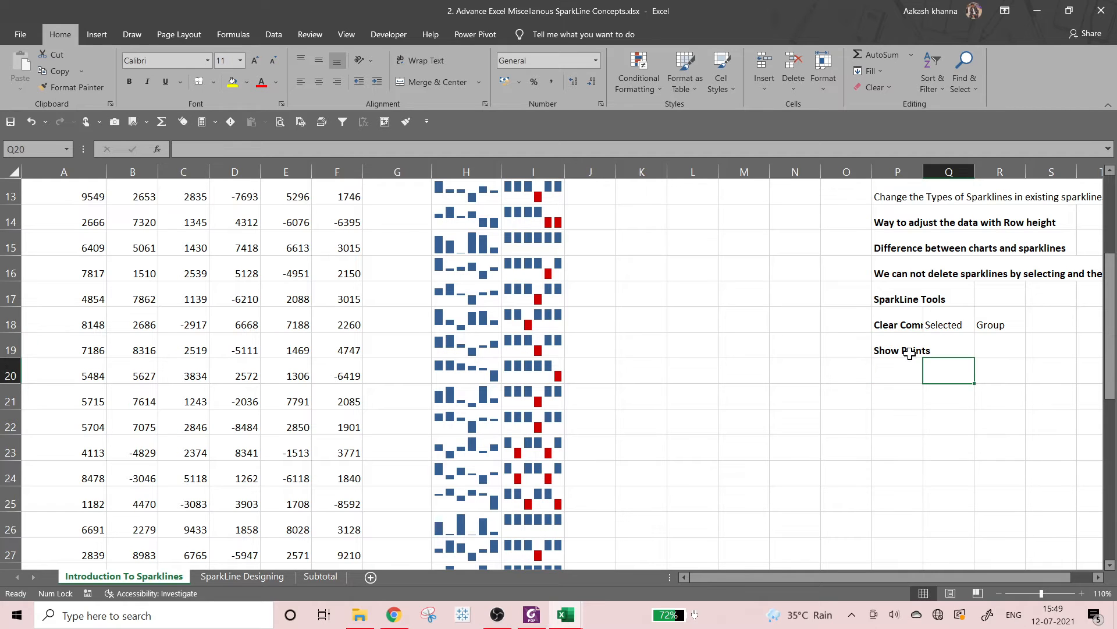
# Show the high, low, negative, first and last points on the column sparklines in column H.
pyautogui.hotkey('ctrl', 'Left')
pyautogui.hotkey('ctrl', 'Up')
pyautogui.press('Right')
pyautogui.press('Right')
pyautogui.press('Up')
pyautogui.scroll(1, 910, 353)
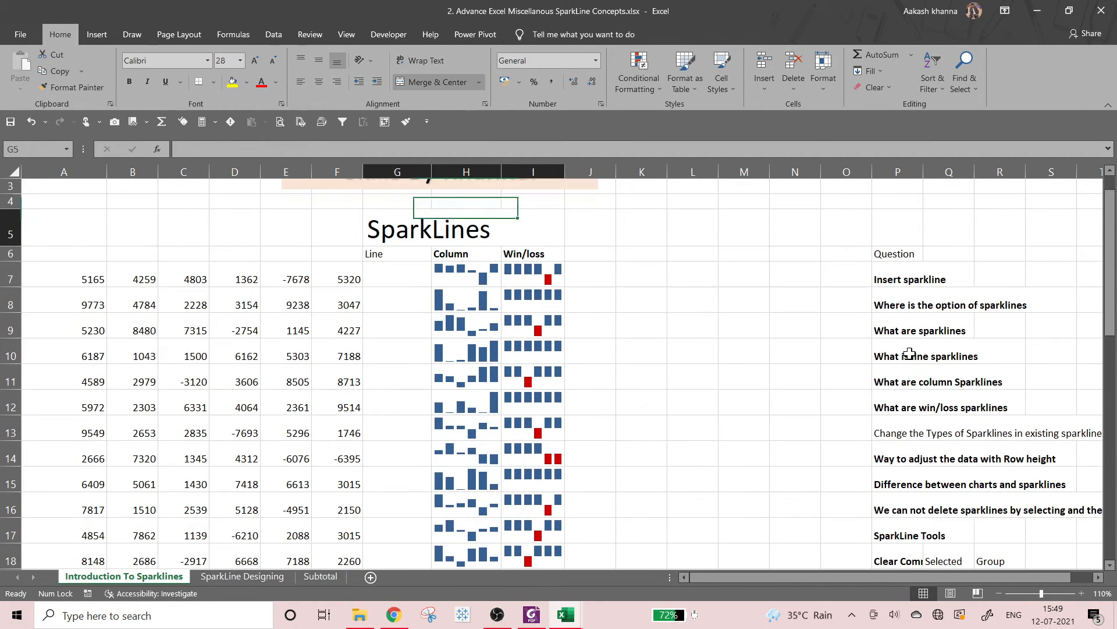
pyautogui.press('Down')
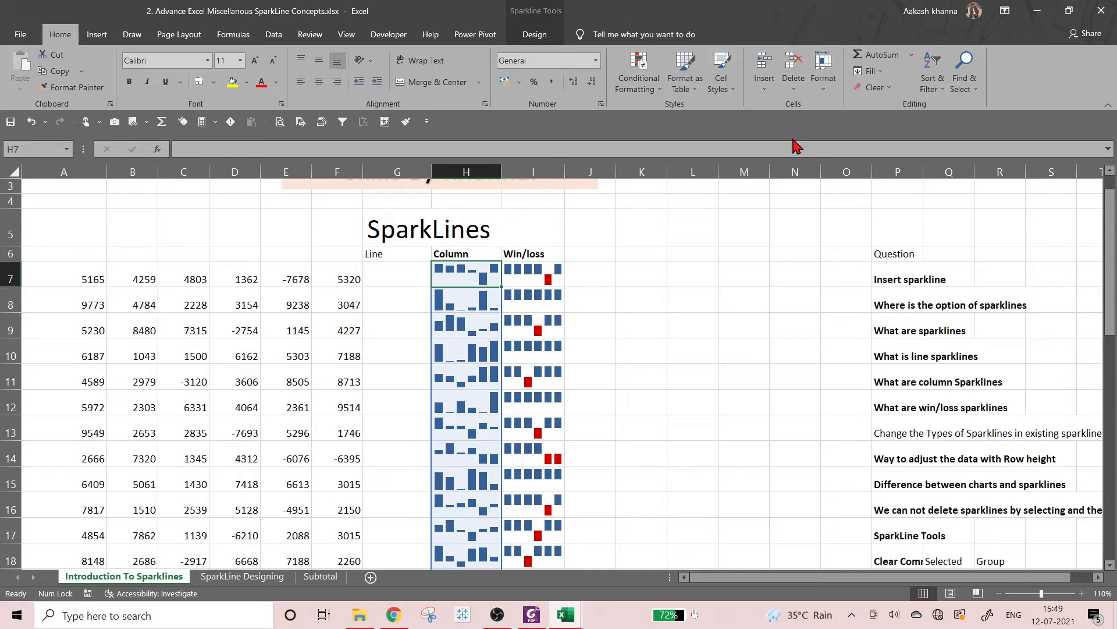
pyautogui.click(536, 35)
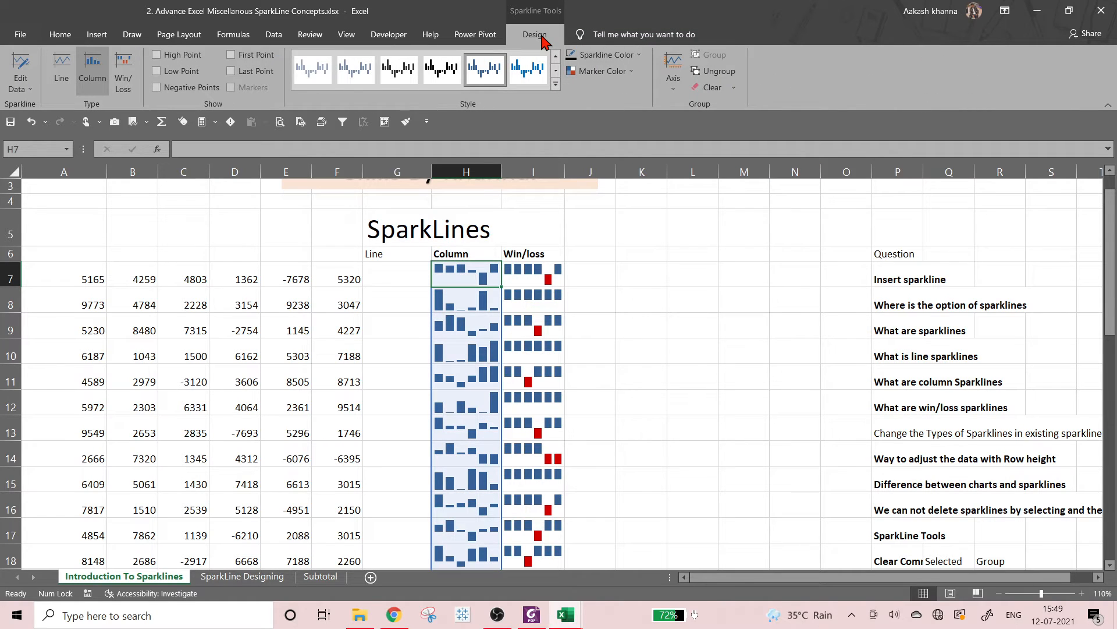
pyautogui.click(202, 55)
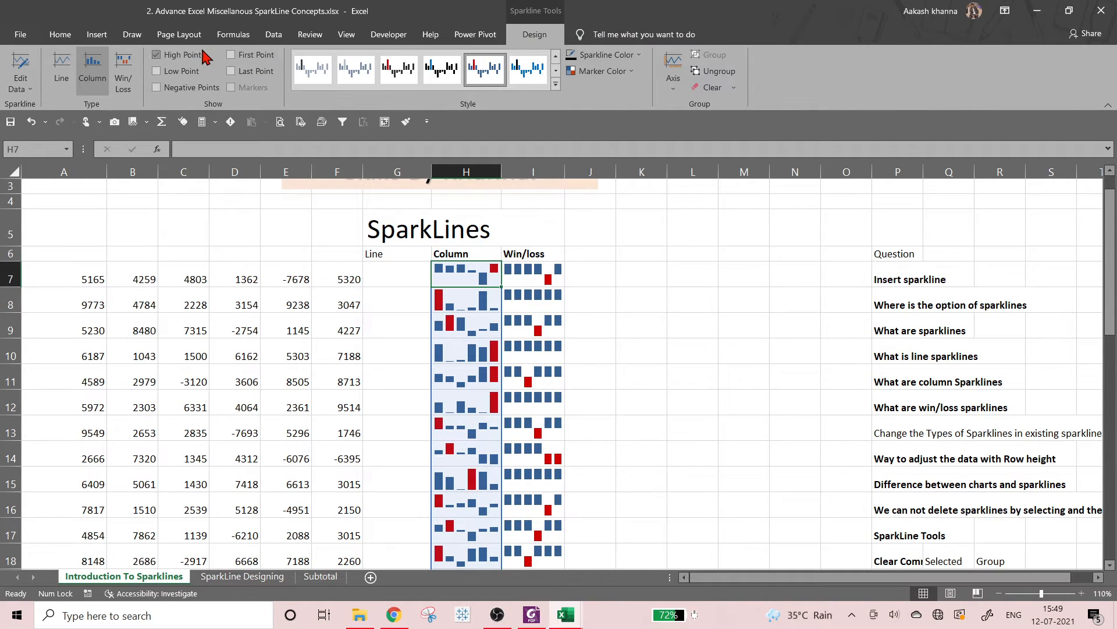
pyautogui.click(195, 73)
pyautogui.click(197, 88)
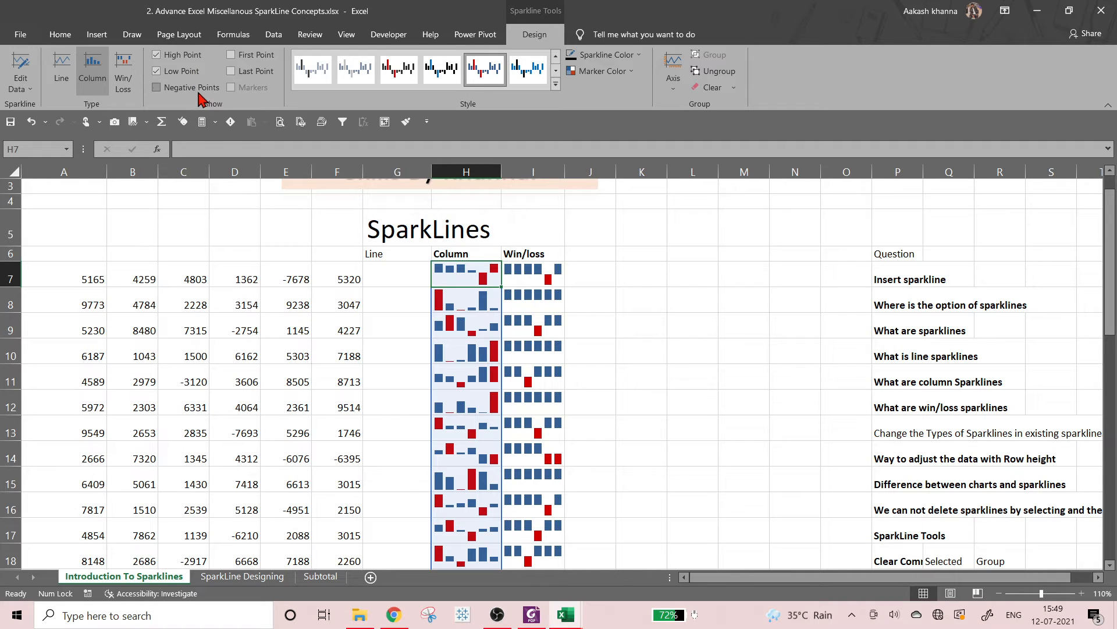
pyautogui.click(235, 56)
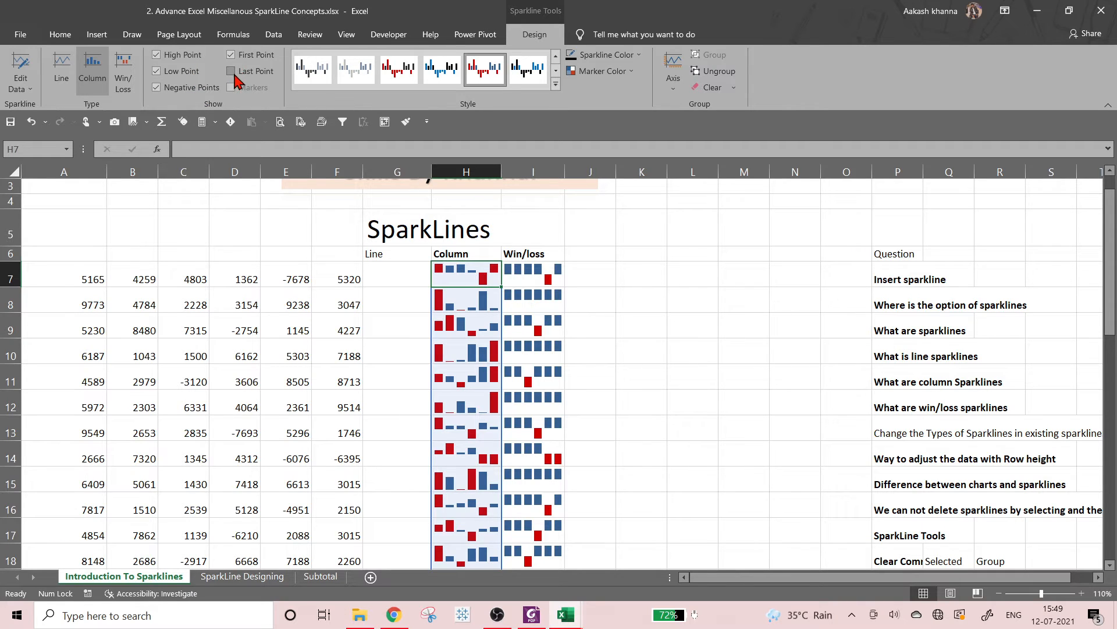
pyautogui.click(236, 74)
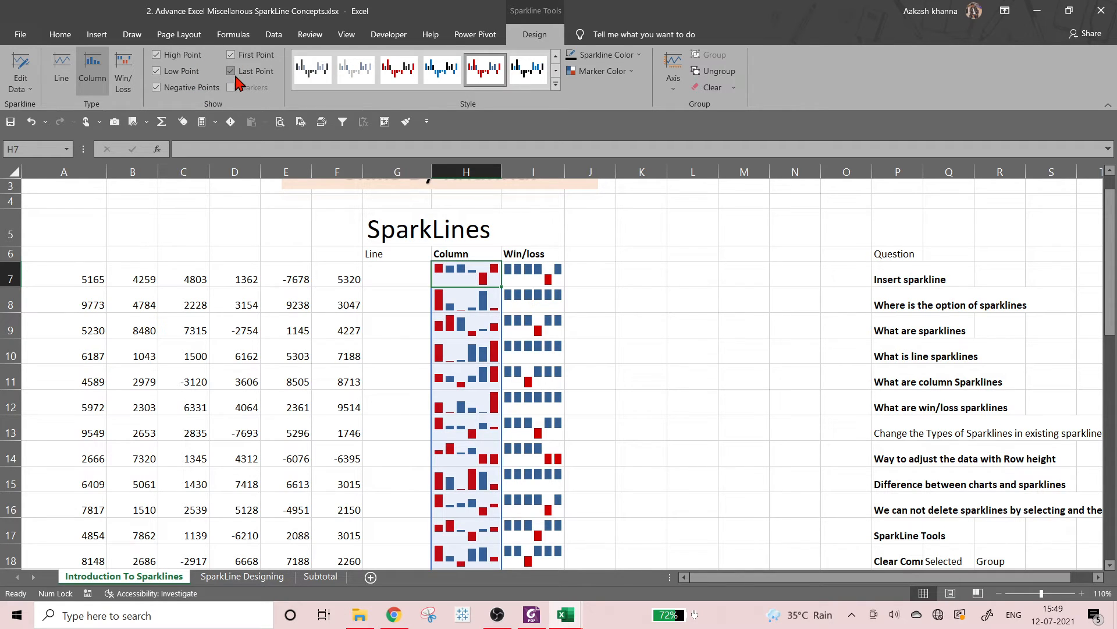
# Hide the high, low, negative, first and last points on the column sparklines in column H.
pyautogui.click(156, 55)
pyautogui.click(156, 71)
pyautogui.click(156, 88)
pyautogui.click(231, 55)
pyautogui.click(231, 71)
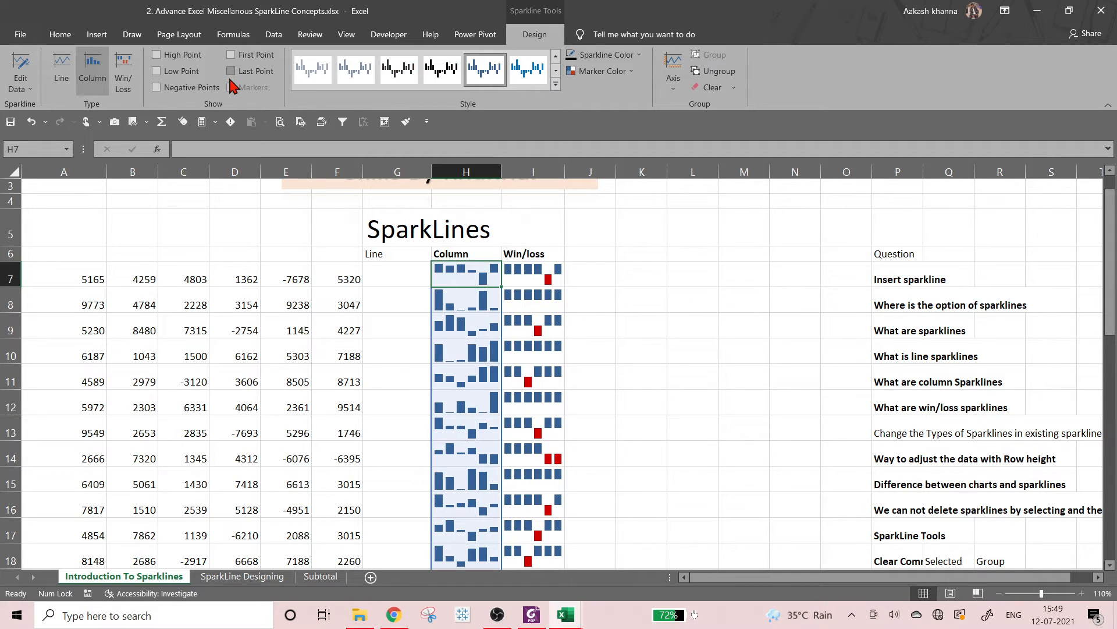
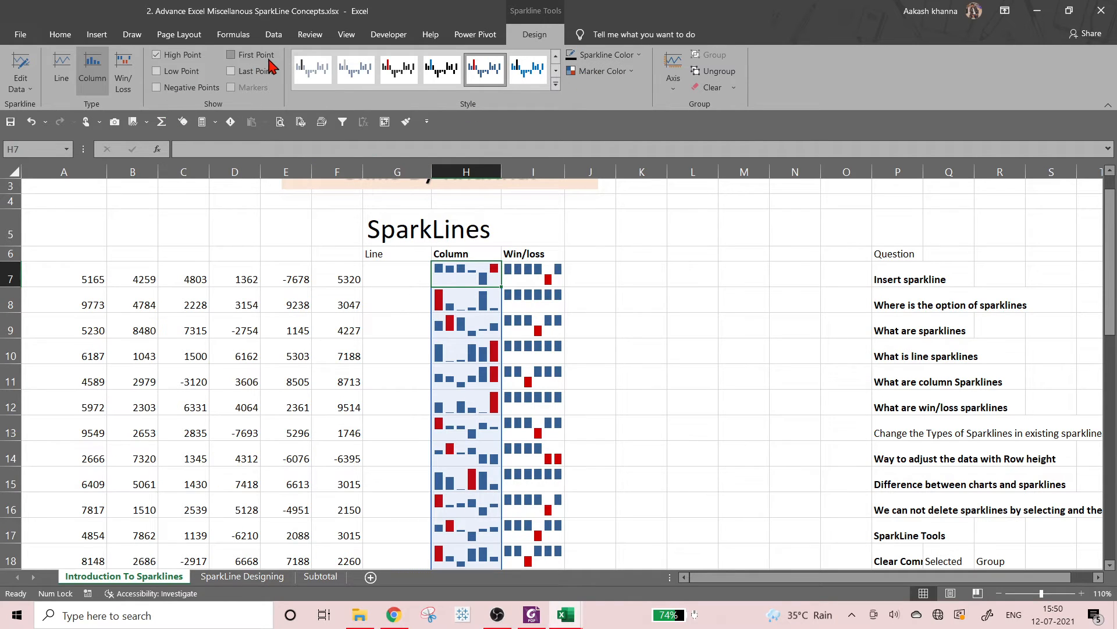
# Try several preset styles on the column sparklines in column H, finishing with the dark blue-grey style with gold high points.
pyautogui.click(450, 72)
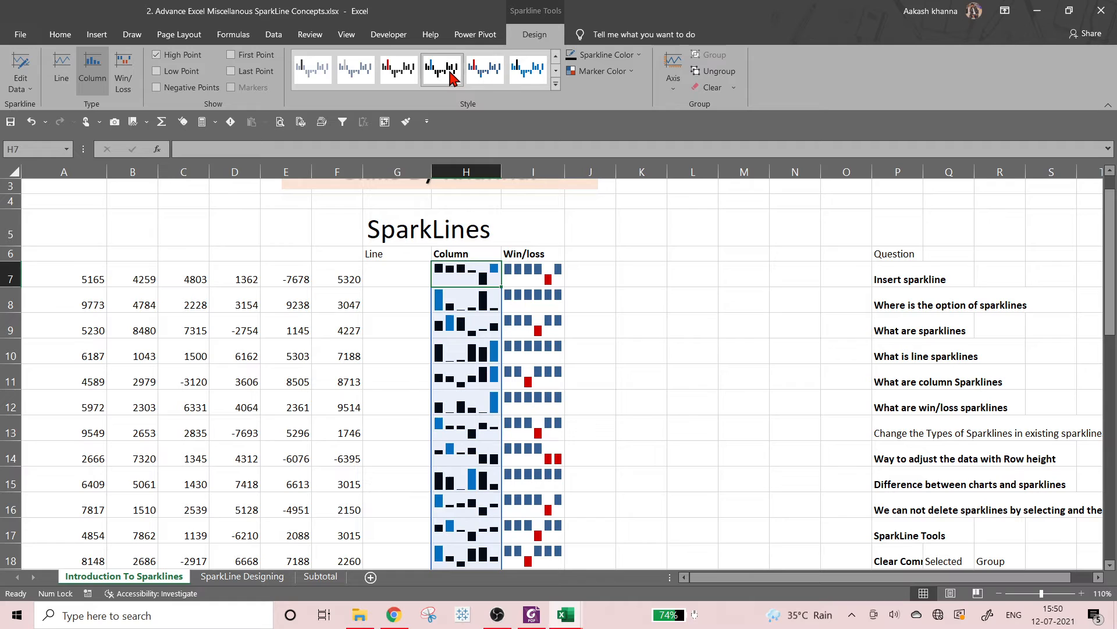
pyautogui.click(535, 71)
pyautogui.click(457, 74)
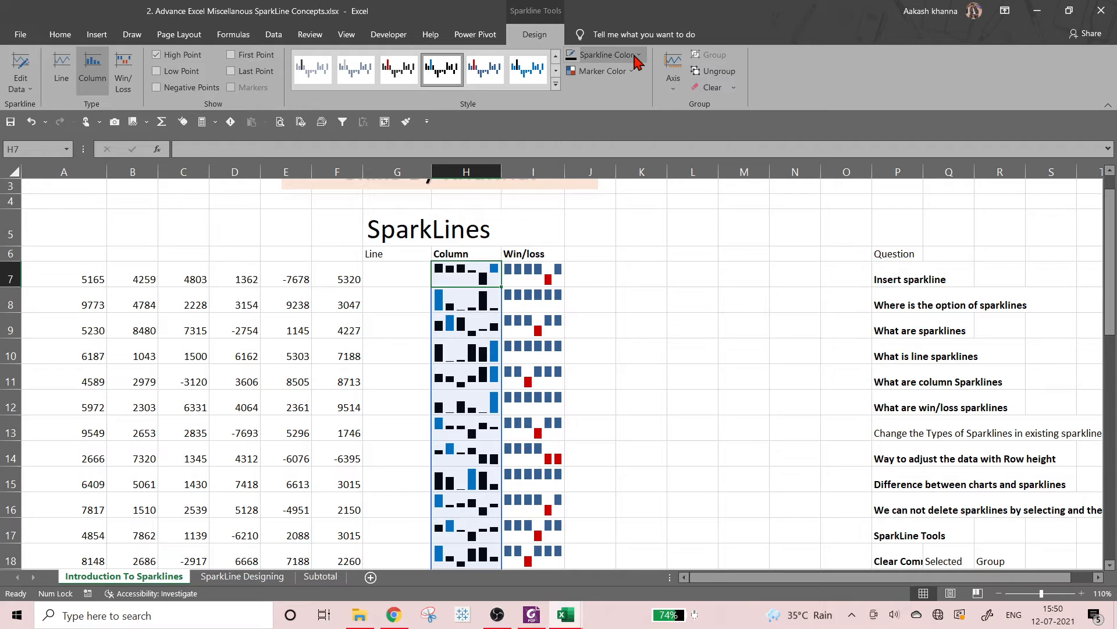
pyautogui.click(557, 84)
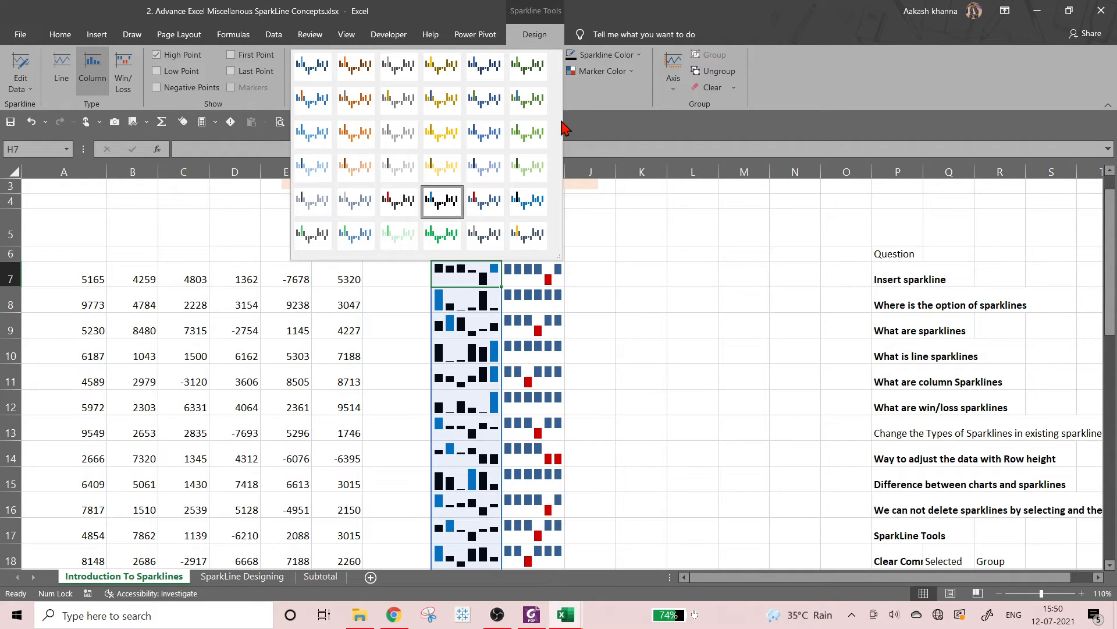
pyautogui.click(352, 129)
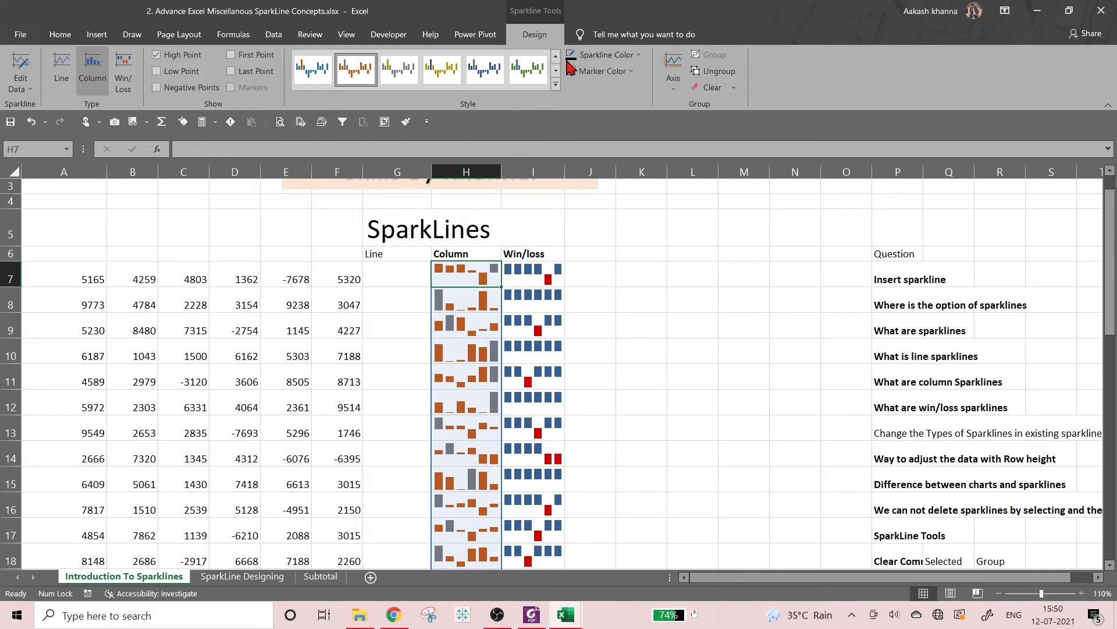
pyautogui.click(557, 84)
pyautogui.click(532, 230)
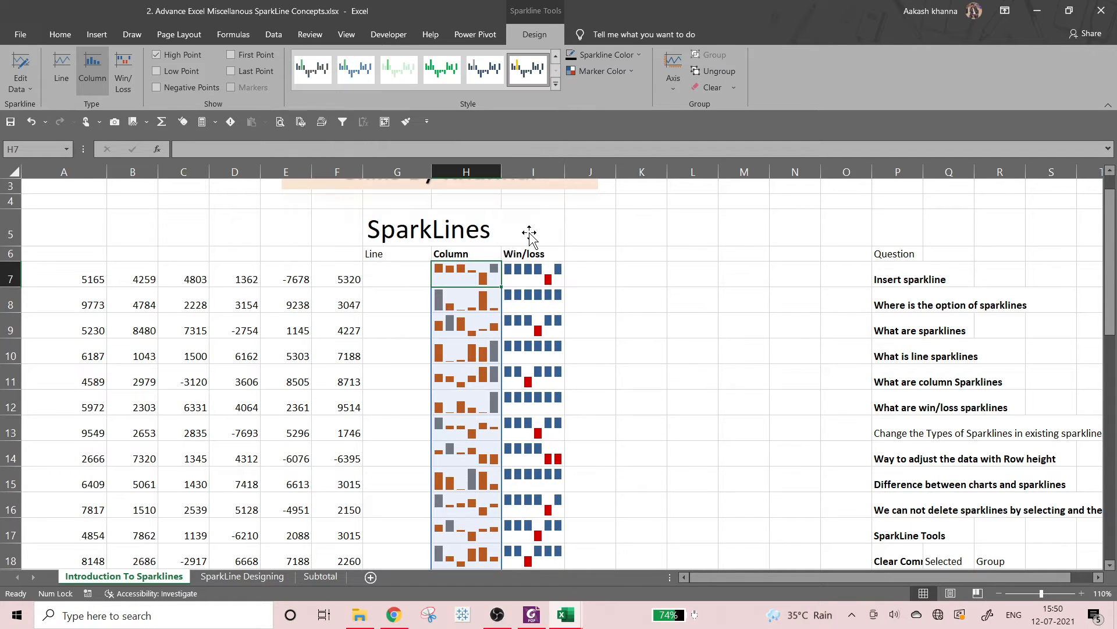
# Add the note "Formatting Selection of Sparklines" in cell P20, below the Show Points entry of the question list.
pyautogui.scroll(-3, 766, 373)
pyautogui.click(891, 399)
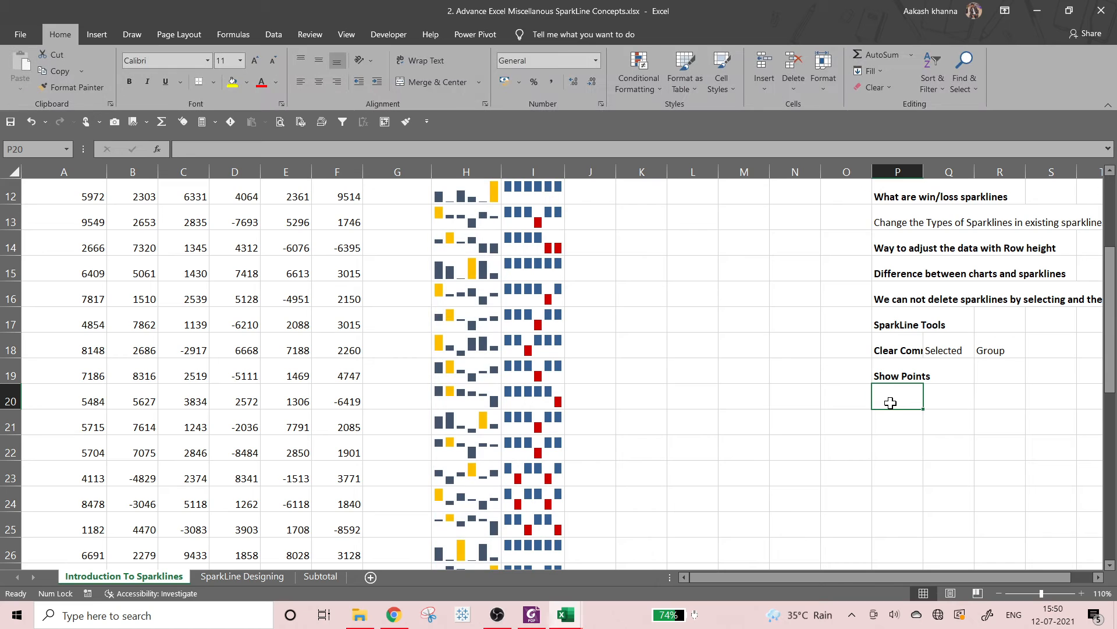
pyautogui.write('Formatting Selection of')
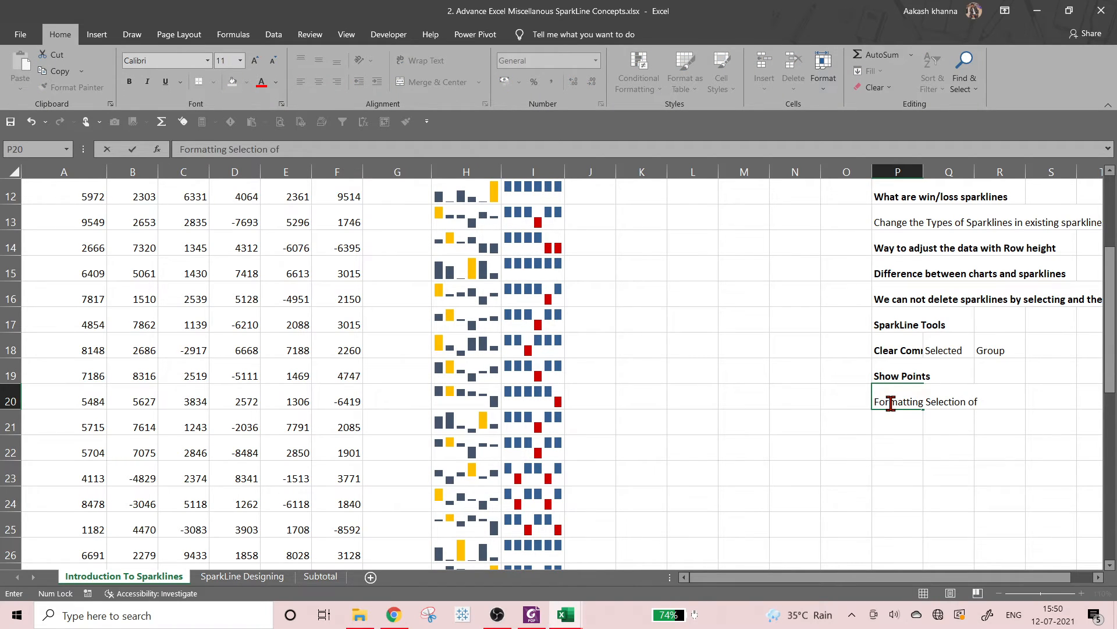
pyautogui.write('es')
pyautogui.press('Return')
pyautogui.press('Right')
pyautogui.hotkey('ctrl', 'Left')
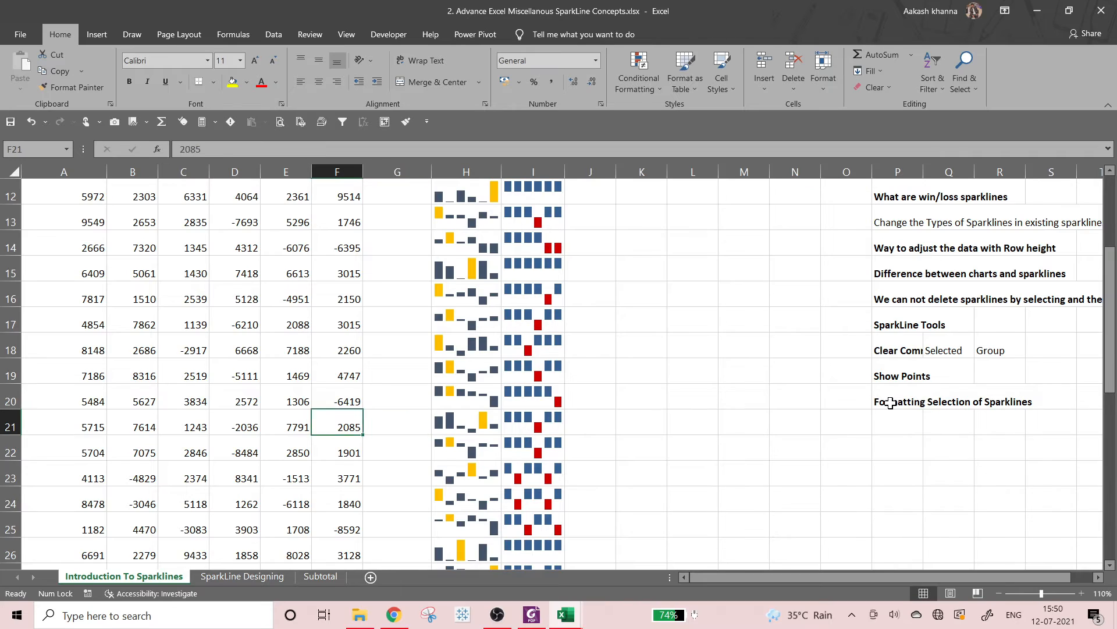
pyautogui.press('Up')
pyautogui.press('Up')
pyautogui.press('Up')
pyautogui.press('Up')
pyautogui.press('Up')
pyautogui.press('Up')
pyautogui.press('Up')
pyautogui.press('Up')
pyautogui.press('Up')
pyautogui.press('Up')
pyautogui.press('Up')
pyautogui.press('Up')
pyautogui.press('Up')
pyautogui.press('Up')
pyautogui.hotkey('ctrl', 'Down')
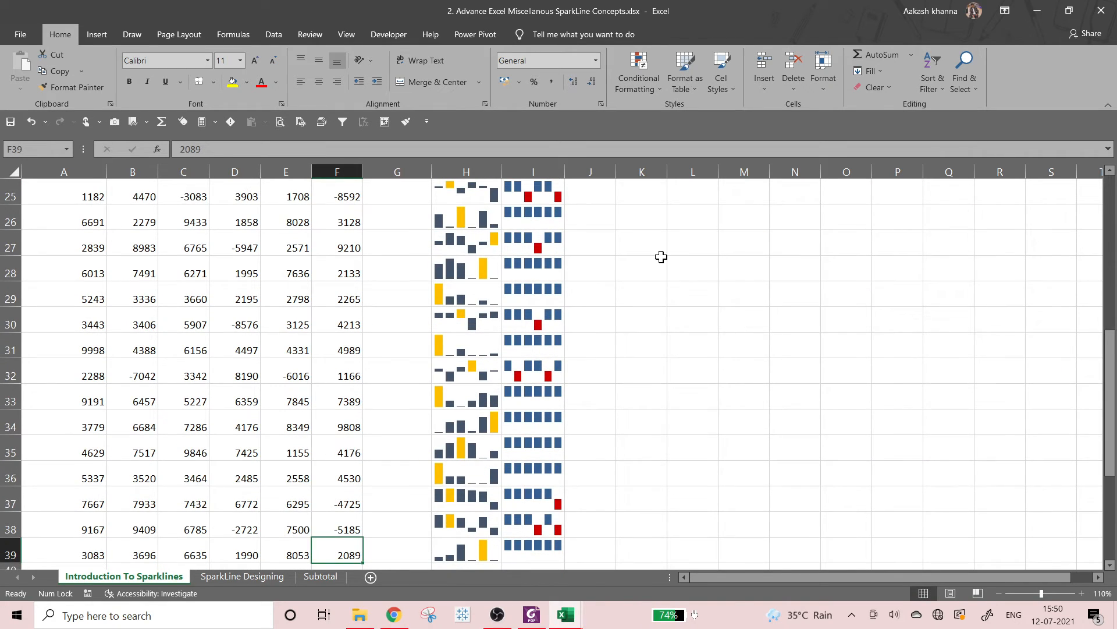
# Turn off the high point highlight on the column sparklines in column H.
pyautogui.scroll(8, 524, 261)
pyautogui.click(478, 305)
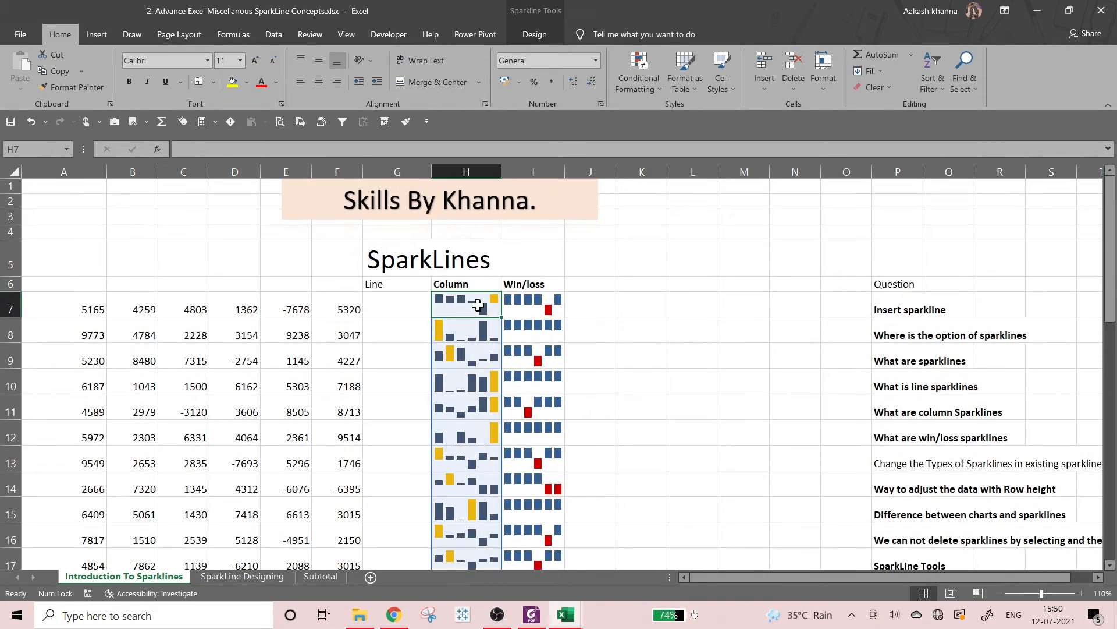
pyautogui.click(534, 34)
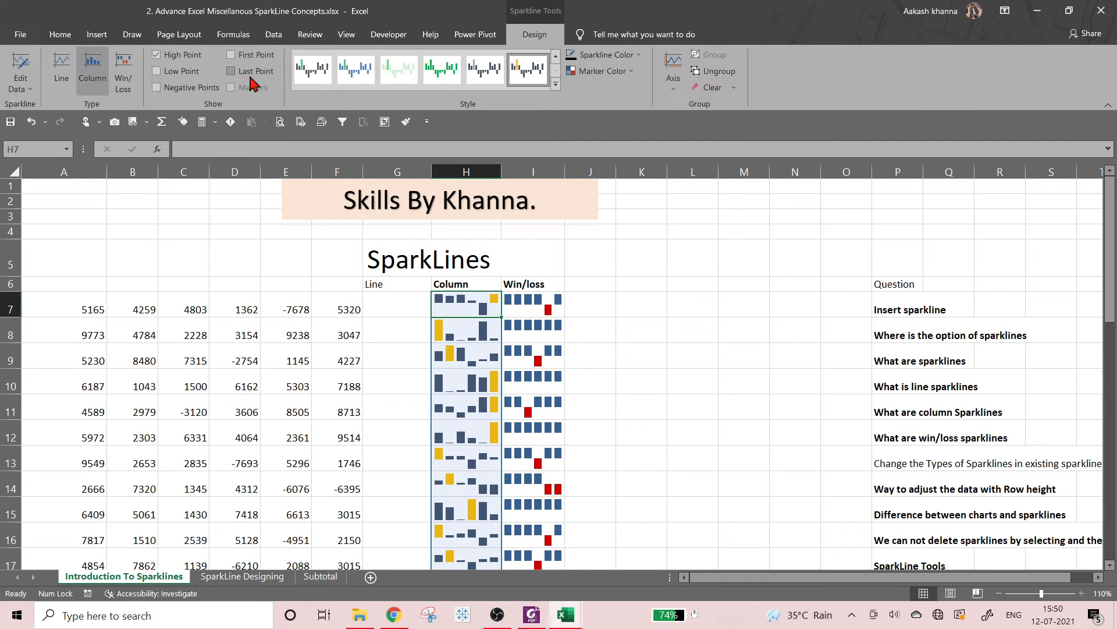
pyautogui.click(184, 63)
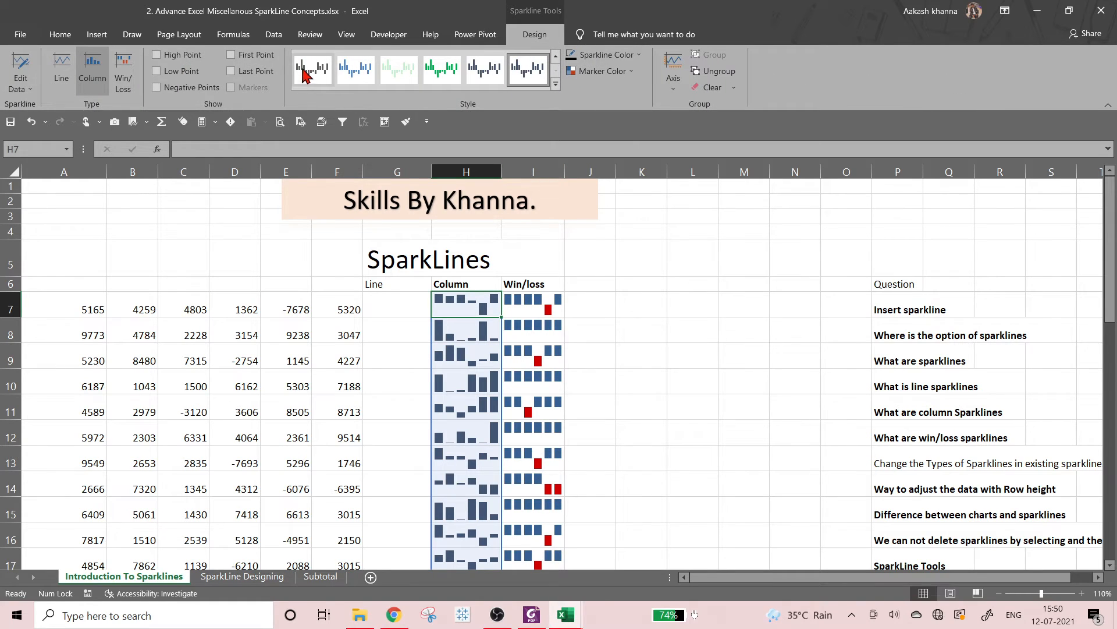
# Show and hide the first points, and likewise the last points, on the column sparklines in column H.
pyautogui.click(257, 56)
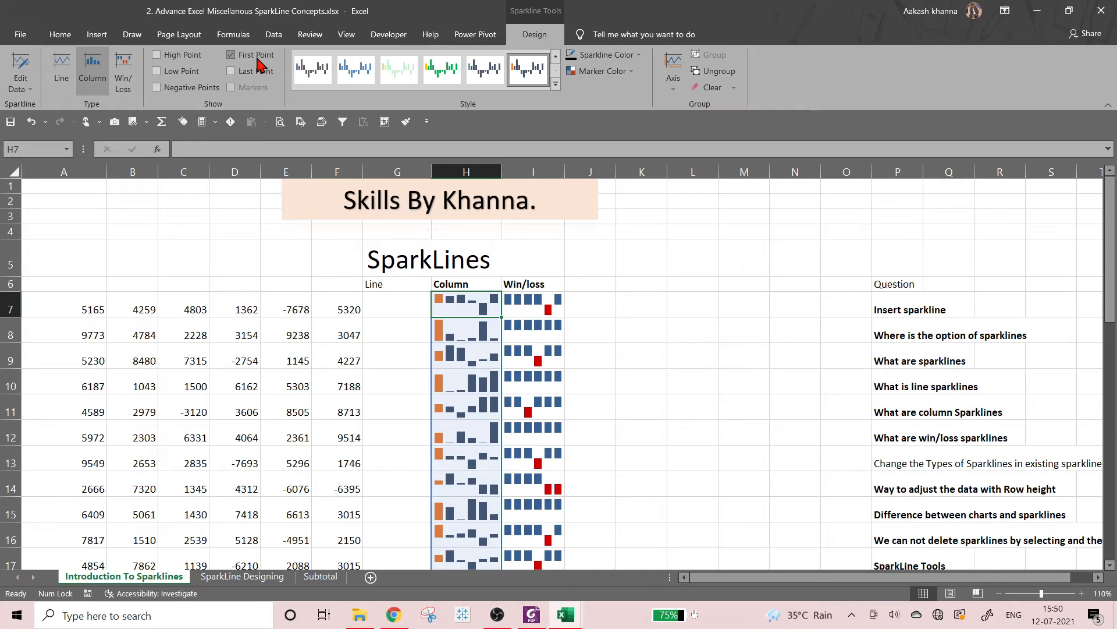
pyautogui.click(257, 58)
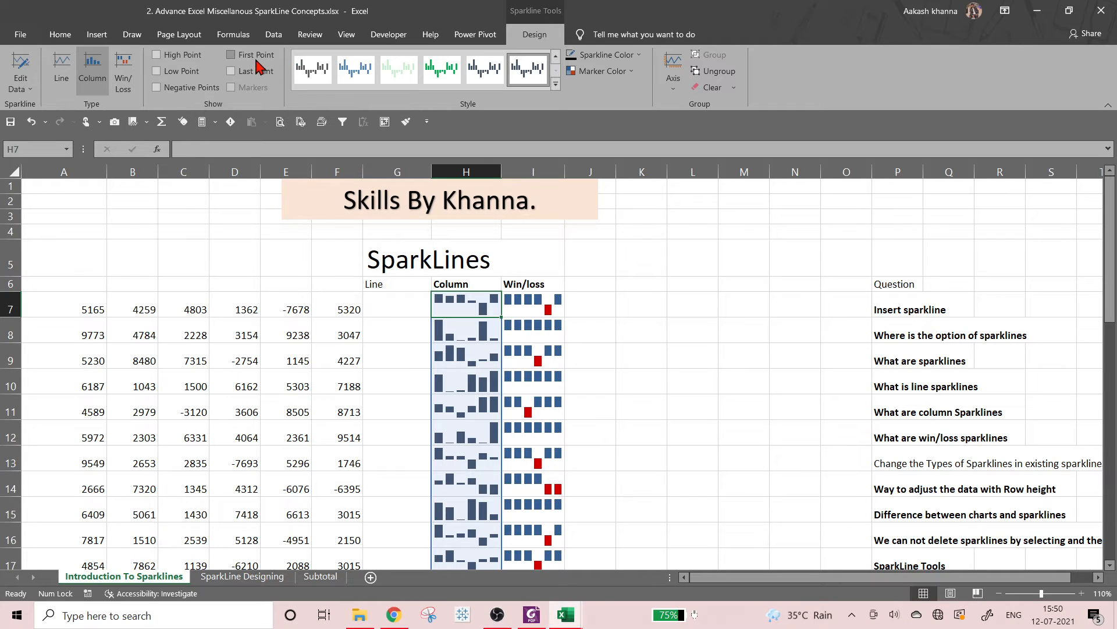
pyautogui.click(258, 70)
pyautogui.click(259, 69)
# Highlight the low points on the column sparklines and look through them down to row 39.
pyautogui.click(156, 71)
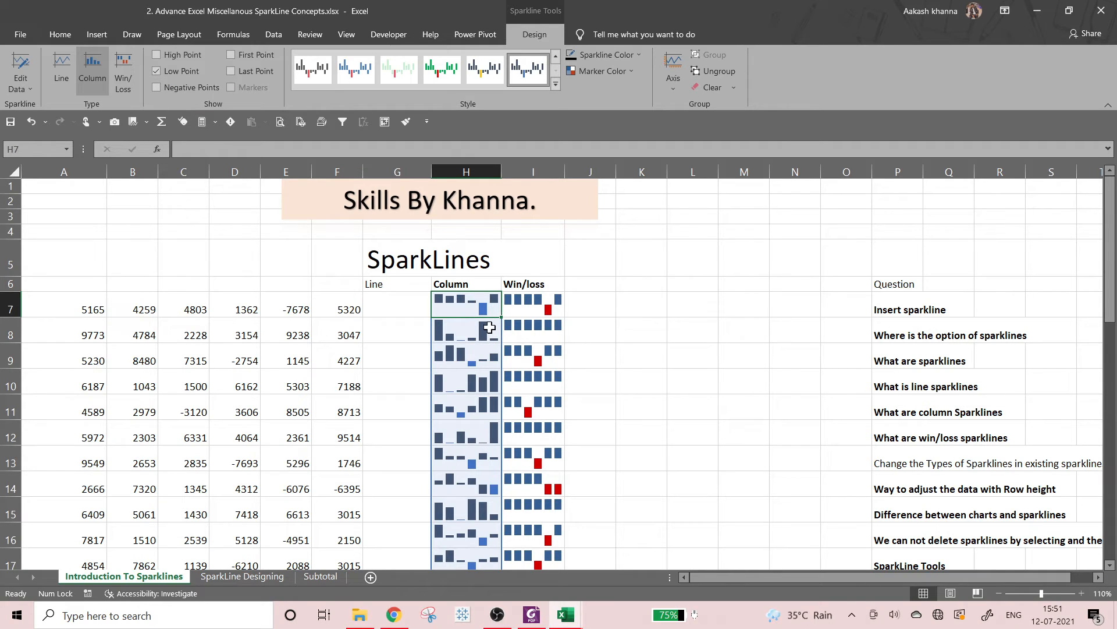
pyautogui.scroll(-12, 399, 386)
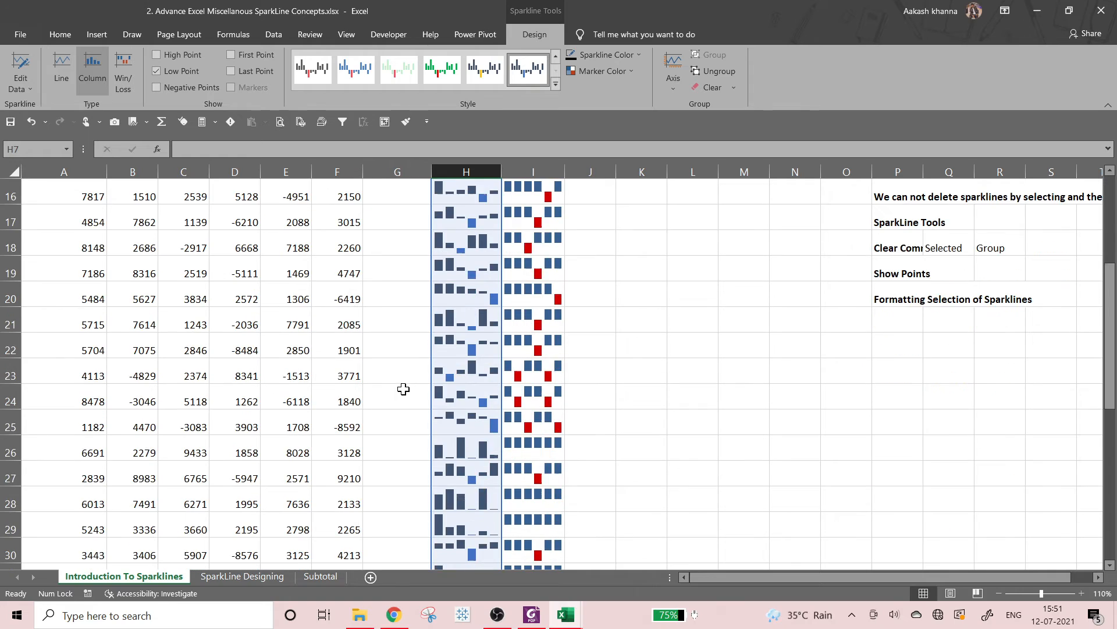
pyautogui.scroll(3, 443, 407)
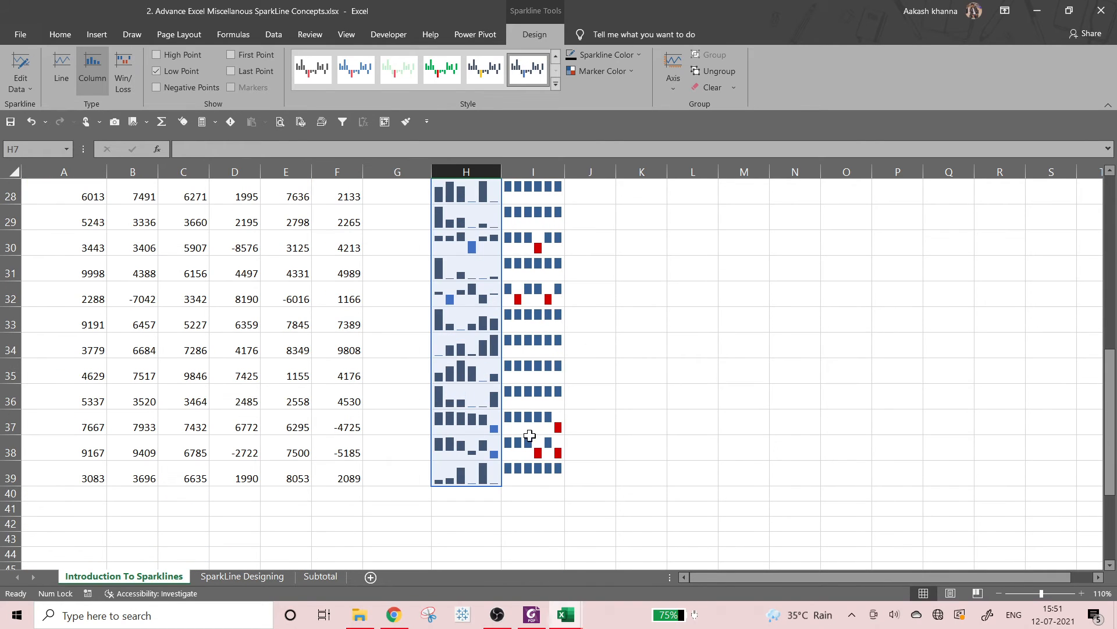
pyautogui.click(457, 403)
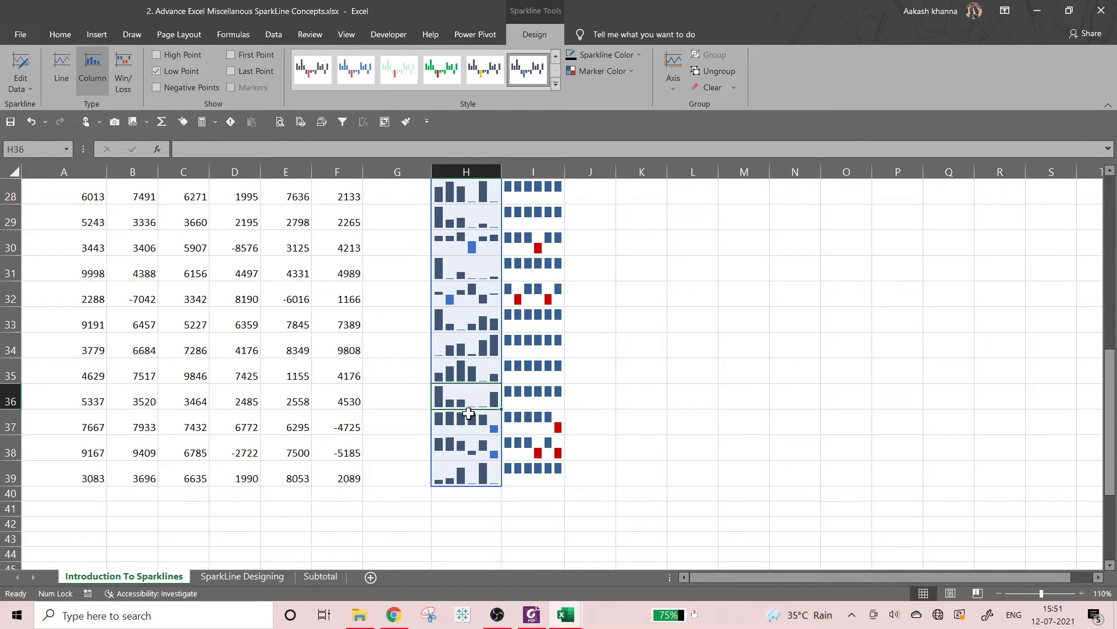
pyautogui.scroll(1, 407, 384)
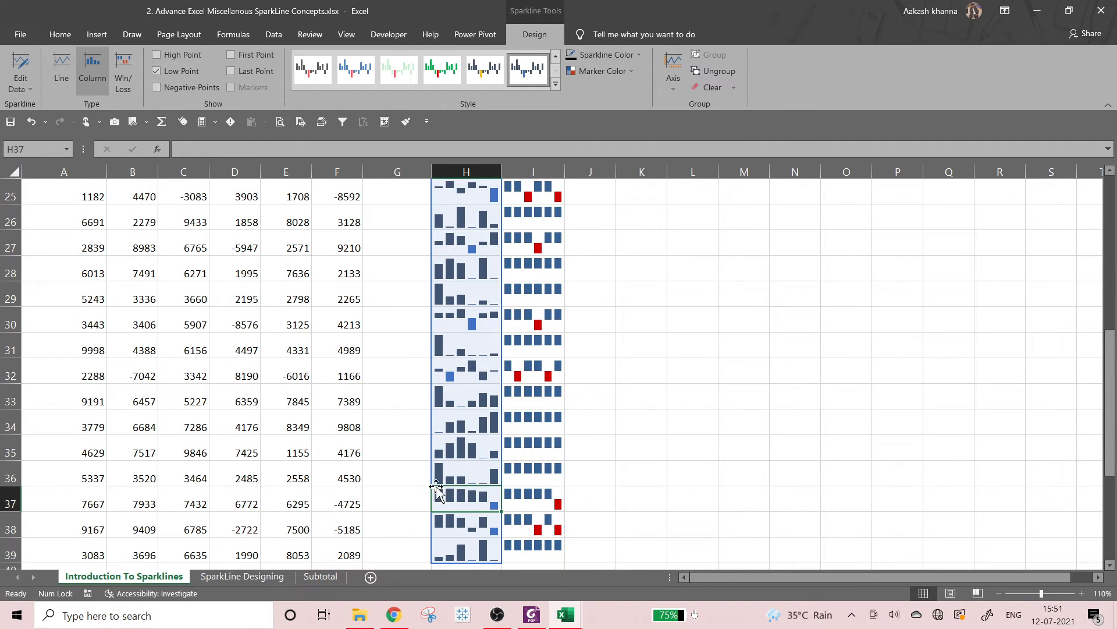
pyautogui.click(300, 489)
pyautogui.moveTo(300, 487); pyautogui.dragTo(550, 424)
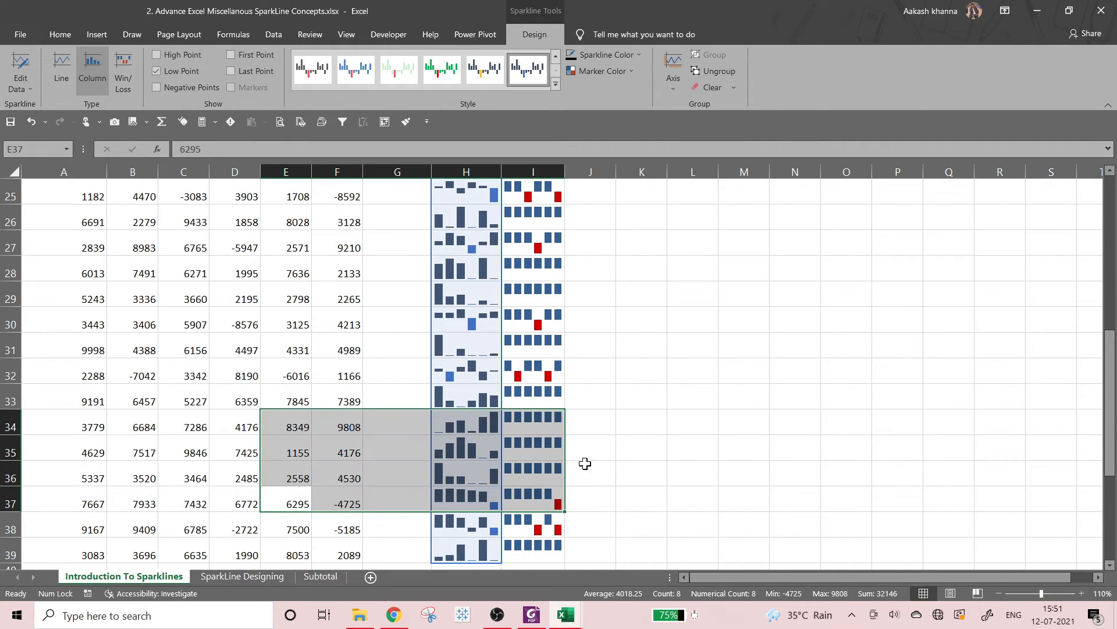
pyautogui.click(599, 480)
pyautogui.moveTo(600, 480); pyautogui.dragTo(472, 399)
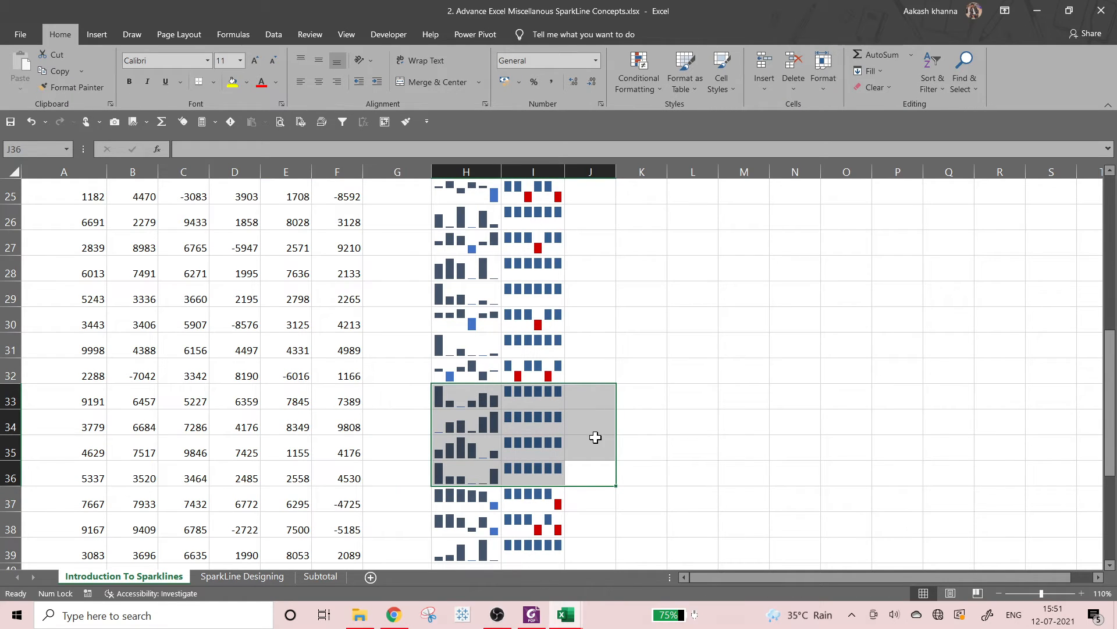
pyautogui.click(524, 340)
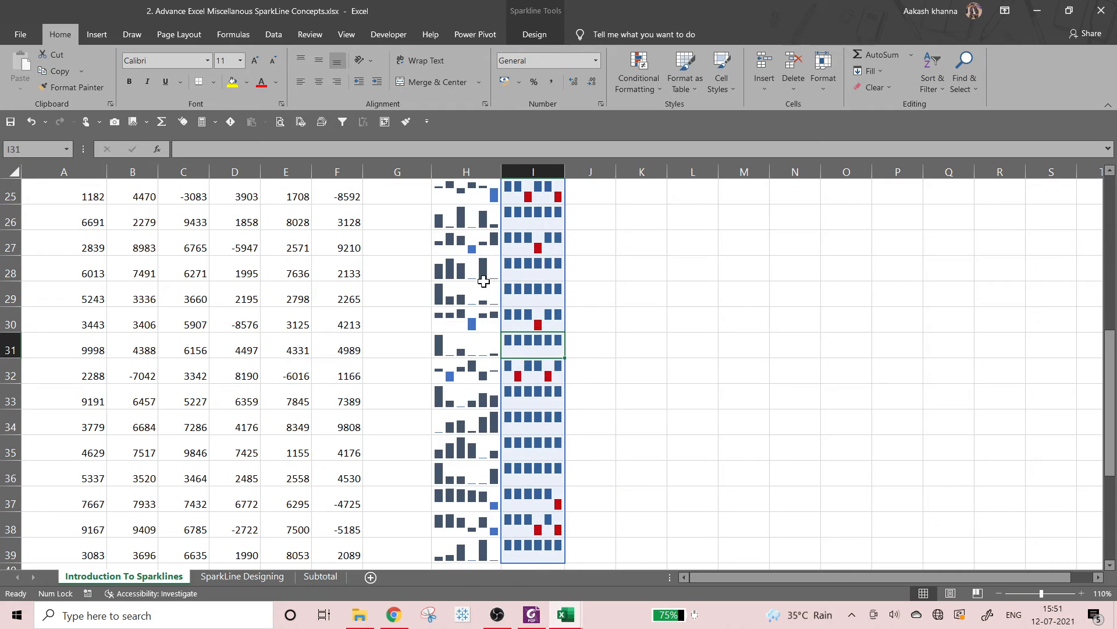
# Highlight the negative points instead of the low points on the column sparklines in column H.
pyautogui.scroll(8, 492, 285)
pyautogui.click(478, 326)
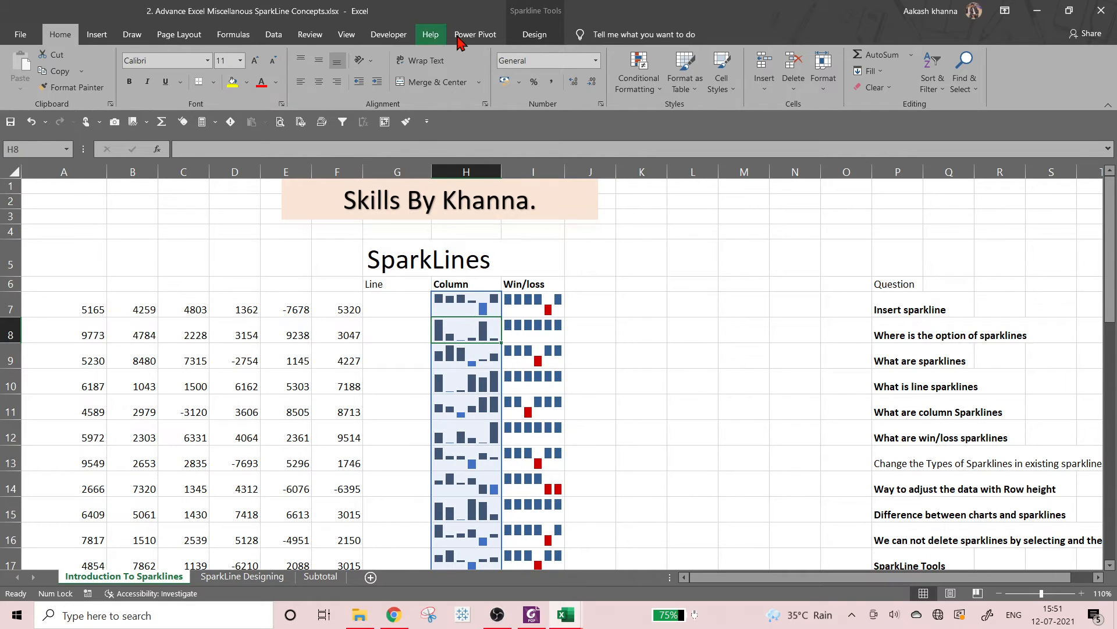
pyautogui.click(545, 38)
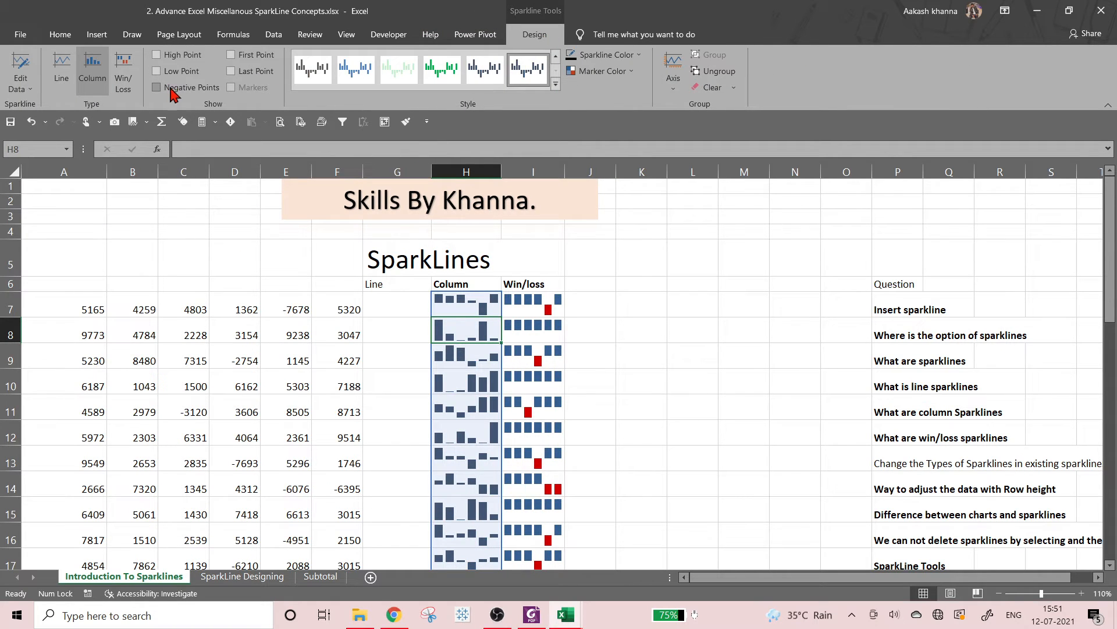
pyautogui.click(170, 89)
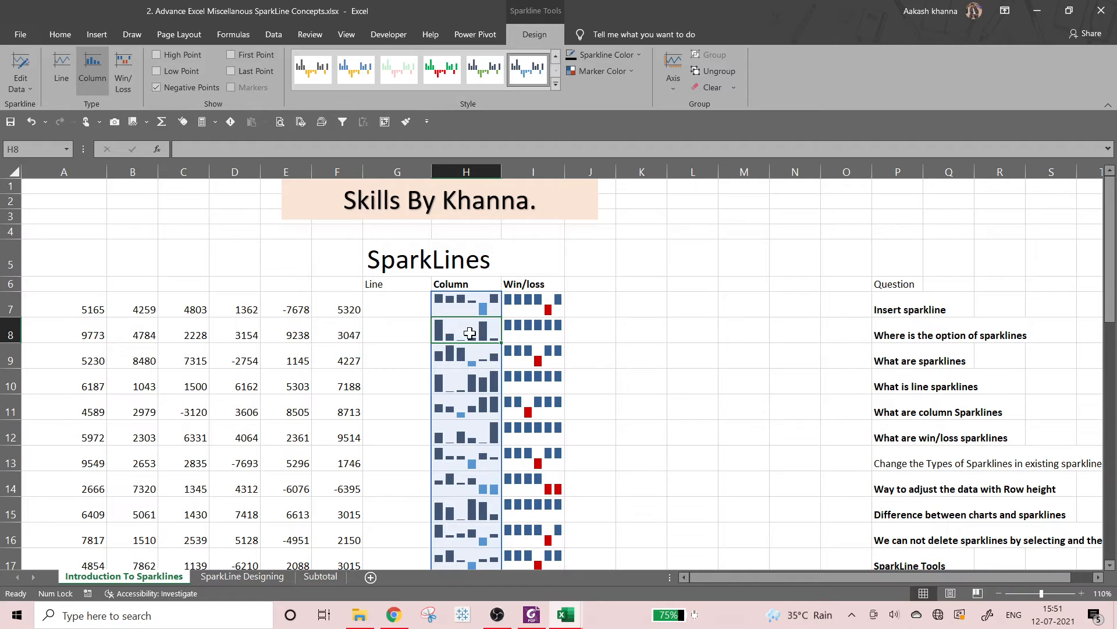
# Set the marker color of the negative points in the column sparklines to standard red.
pyautogui.click(632, 57)
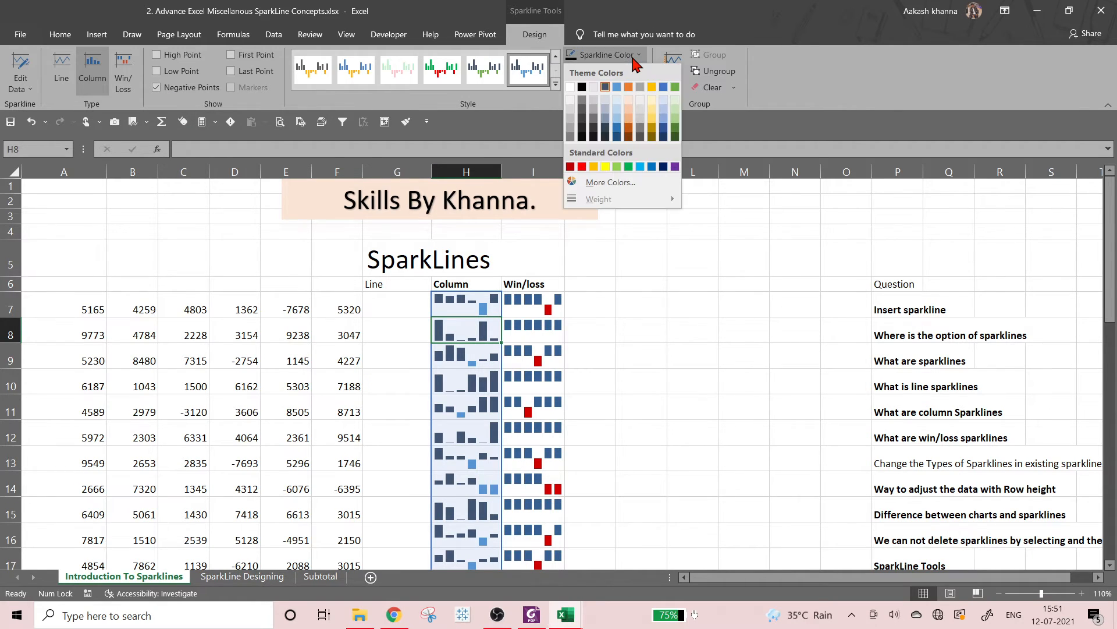
pyautogui.click(633, 69)
pyautogui.click(635, 72)
pyautogui.moveTo(639, 144)
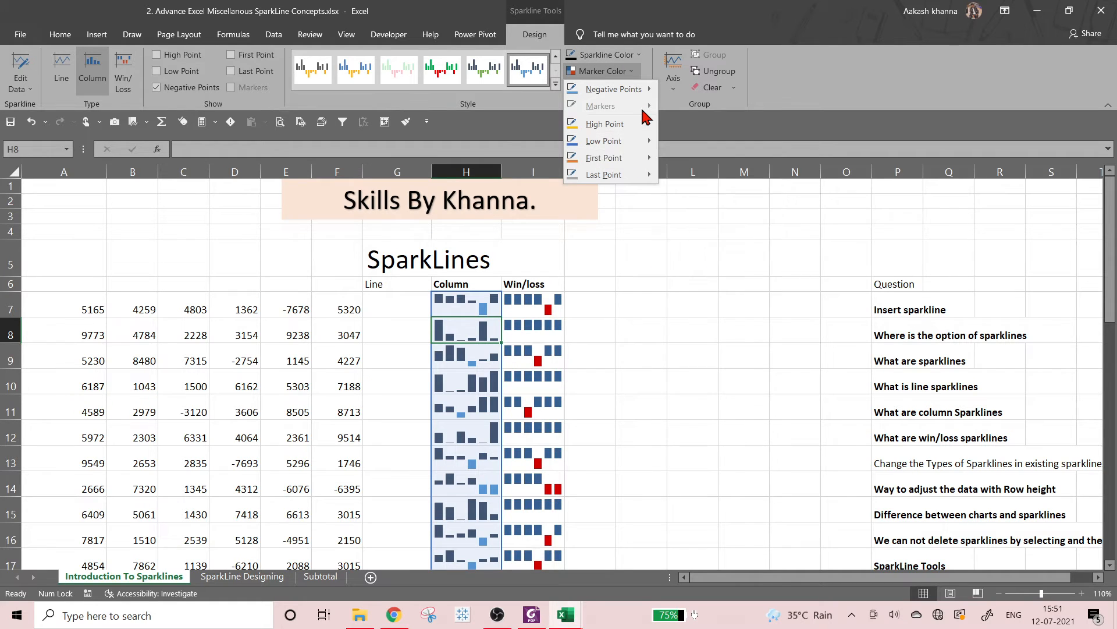
pyautogui.moveTo(652, 91)
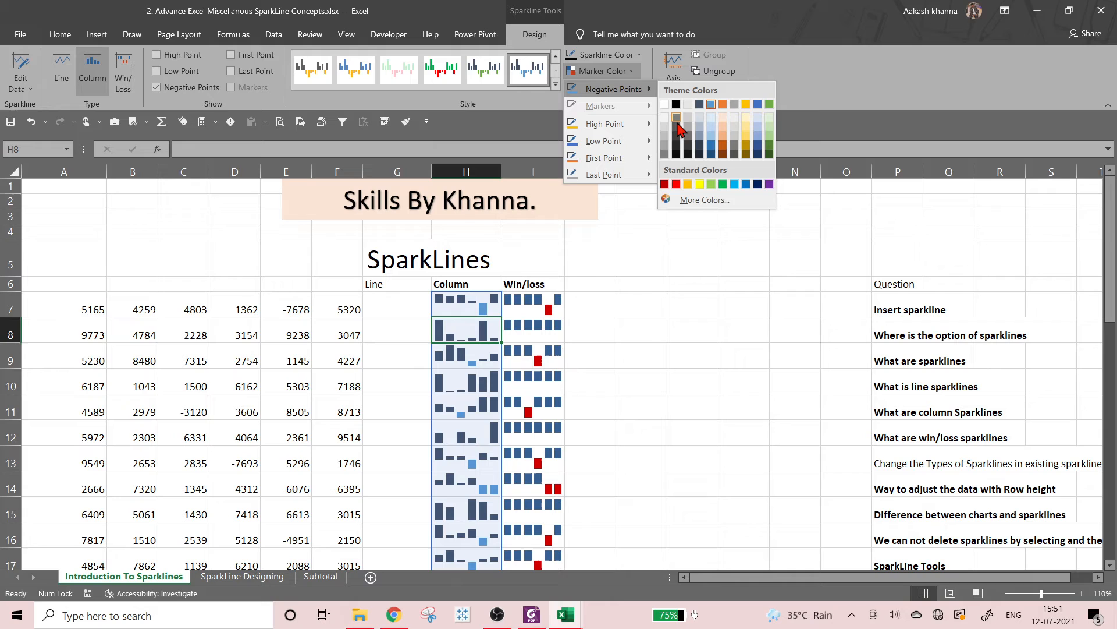
pyautogui.click(676, 184)
pyautogui.click(623, 281)
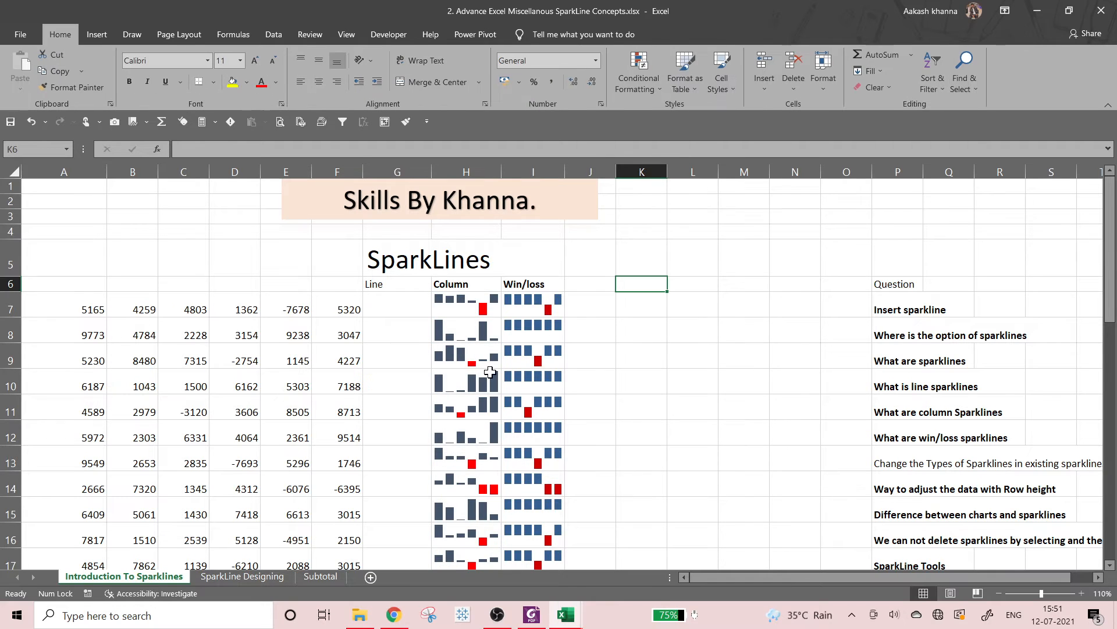
# Magnify the sheet to 150% and examine the red negative points of the column sparklines against the data rows.
pyautogui.scroll(-2, 467, 342)
pyautogui.scroll(2, 472, 343)
pyautogui.click(1081, 593)
pyautogui.click(1081, 593)
pyautogui.click(1081, 593)
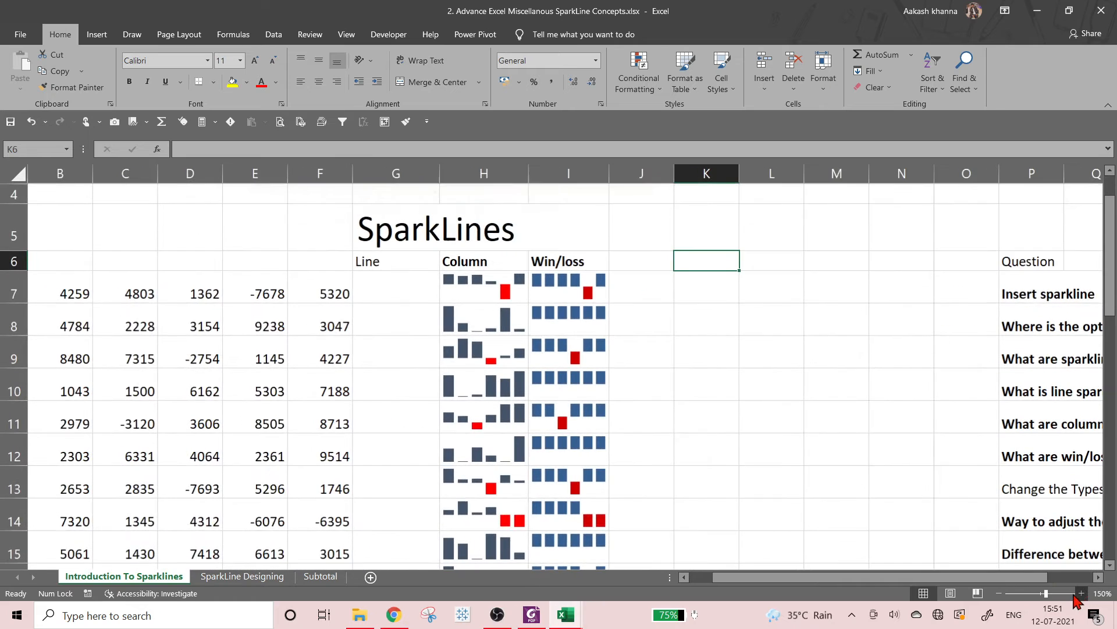
pyautogui.click(1081, 593)
pyautogui.moveTo(994, 579); pyautogui.dragTo(890, 584)
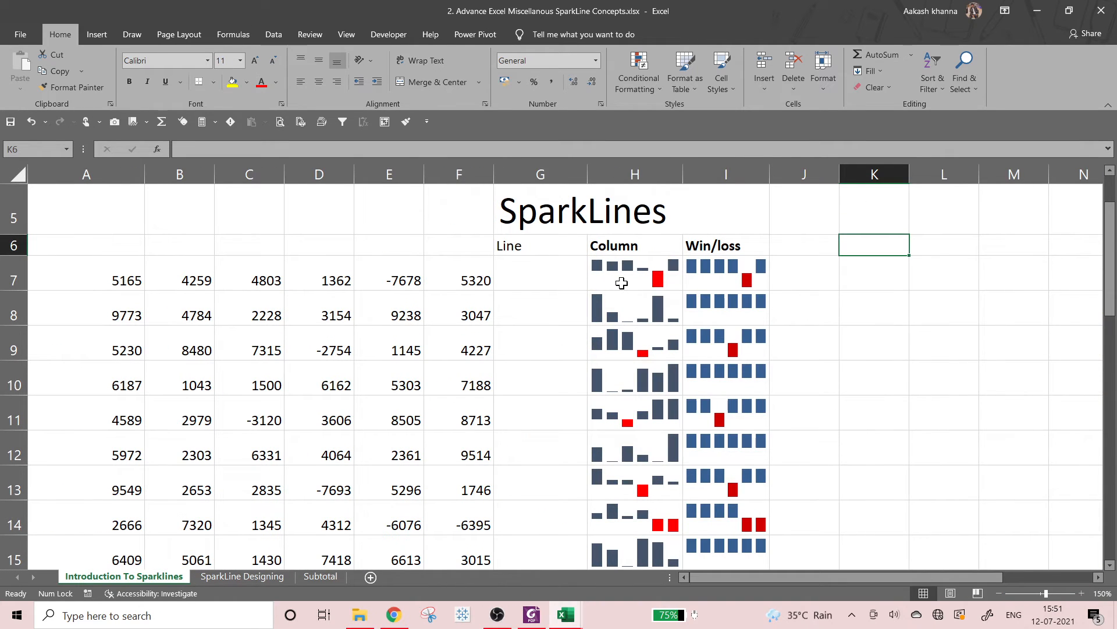
pyautogui.click(622, 282)
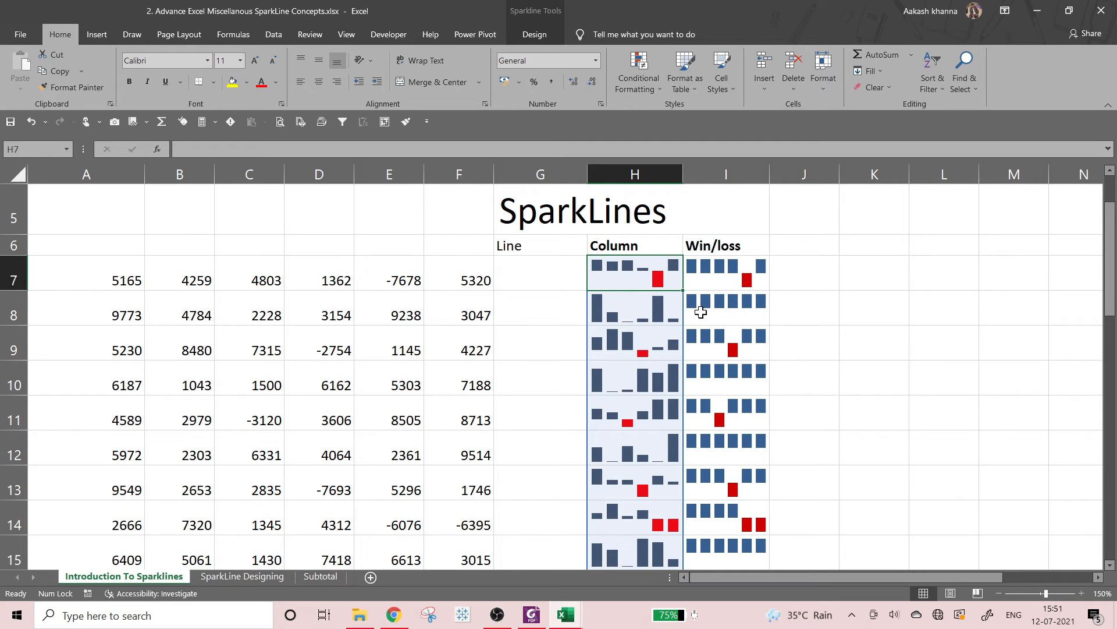
pyautogui.scroll(-6, 701, 312)
pyautogui.scroll(7, 806, 413)
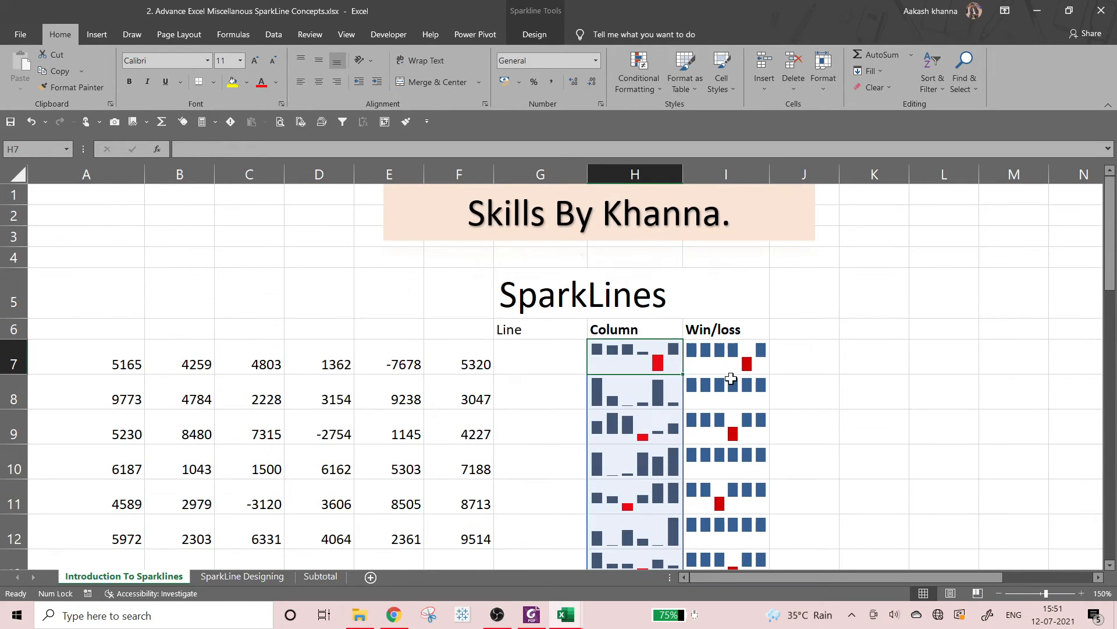
# Enter the note "High, Low, First Point, Last Point, Negative Point" in cell P21 of the question list.
pyautogui.click(555, 35)
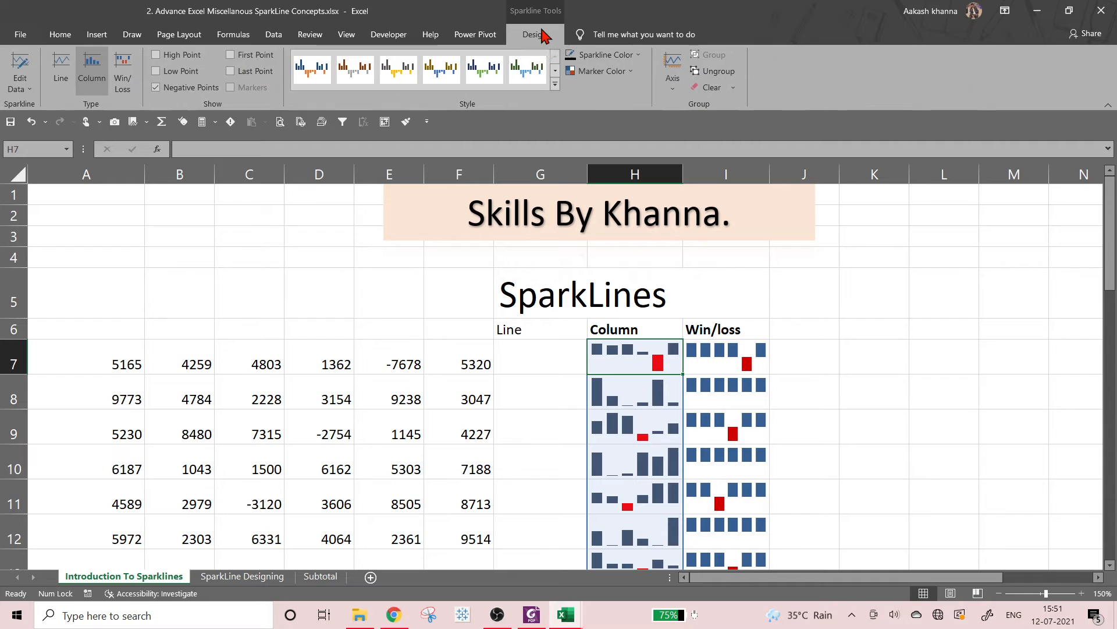
pyautogui.moveTo(923, 578); pyautogui.dragTo(1078, 578)
pyautogui.scroll(-5, 890, 378)
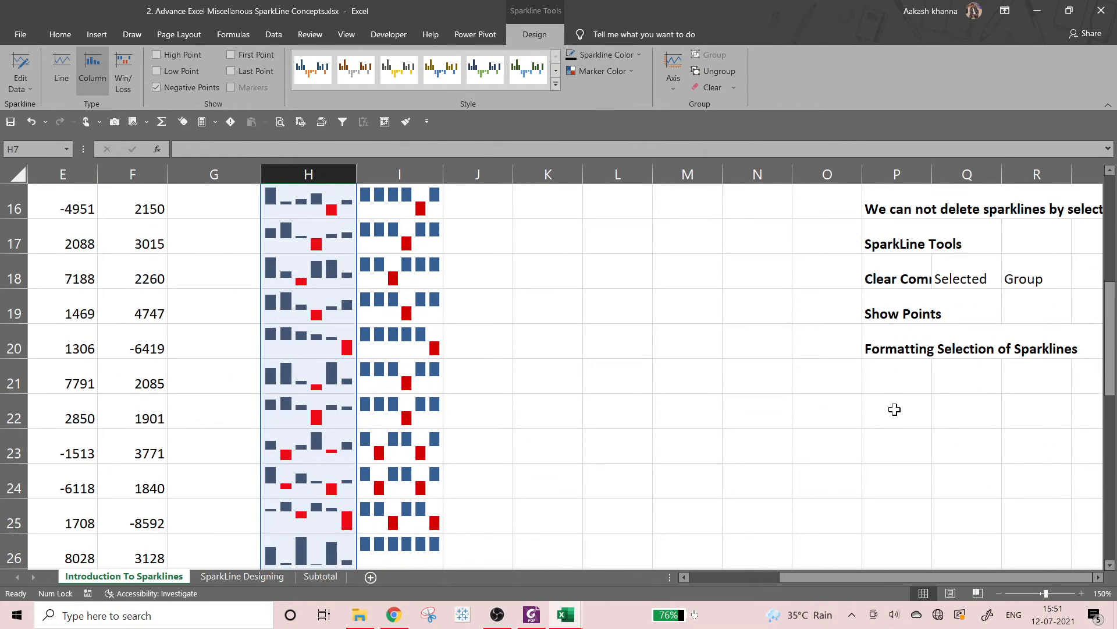
pyautogui.click(894, 392)
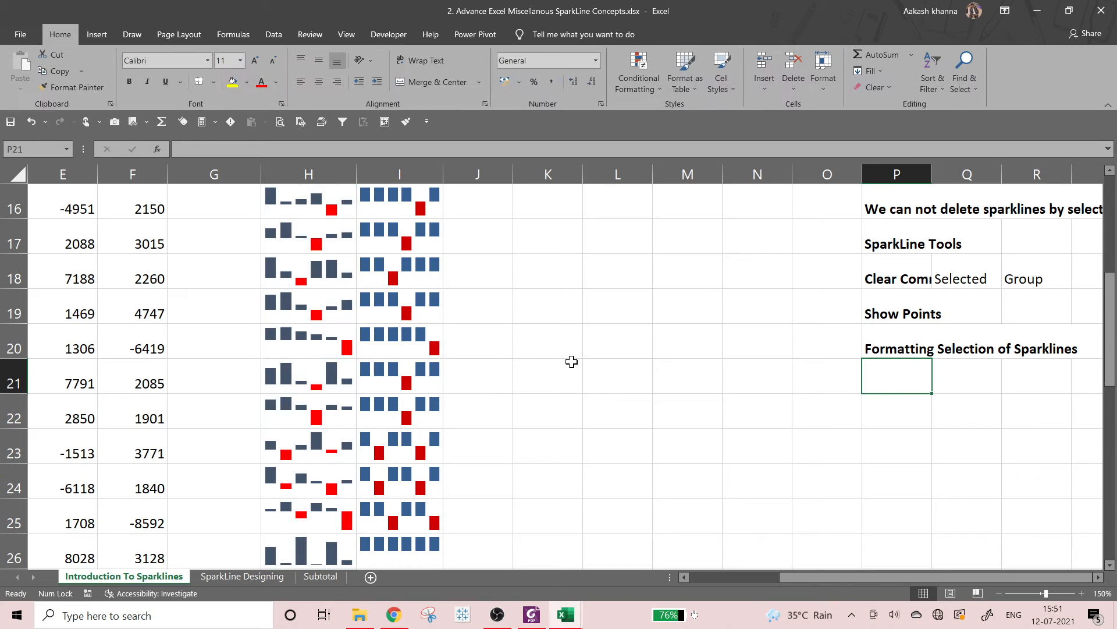
pyautogui.write('High, Low')
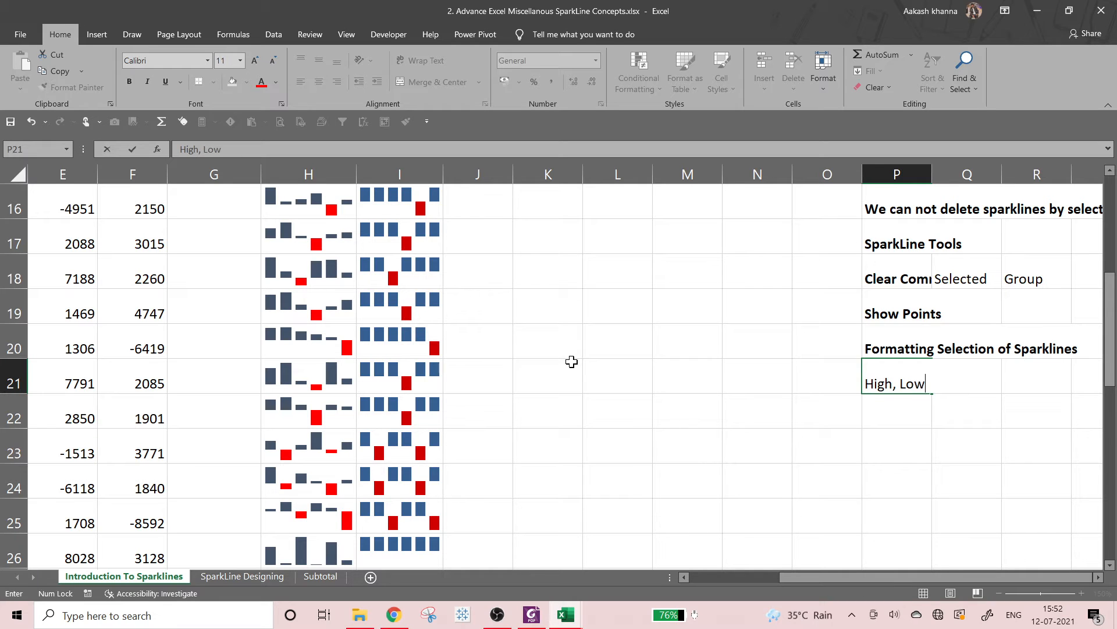
pyautogui.write(', First Point, L')
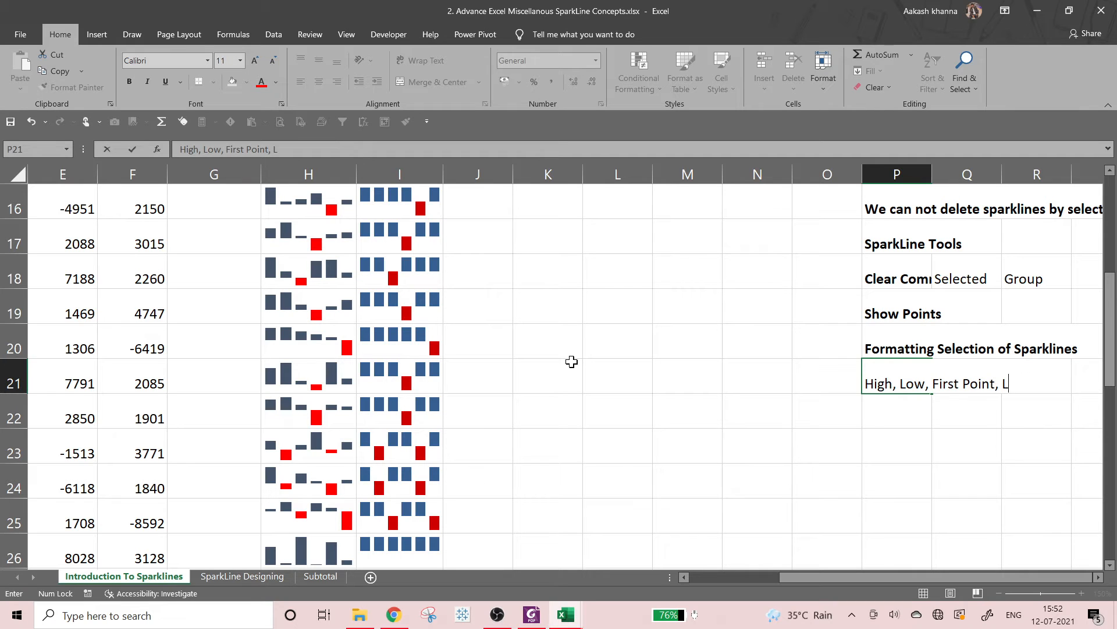
pyautogui.write('ast Point, Negative')
pyautogui.write(' Point')
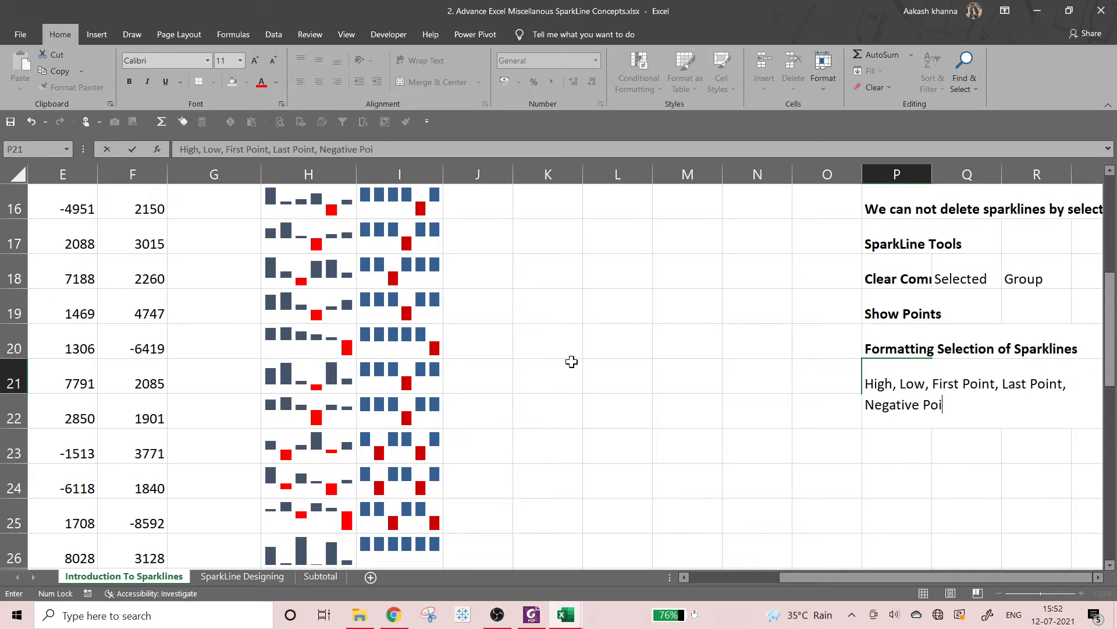
pyautogui.press('Return')
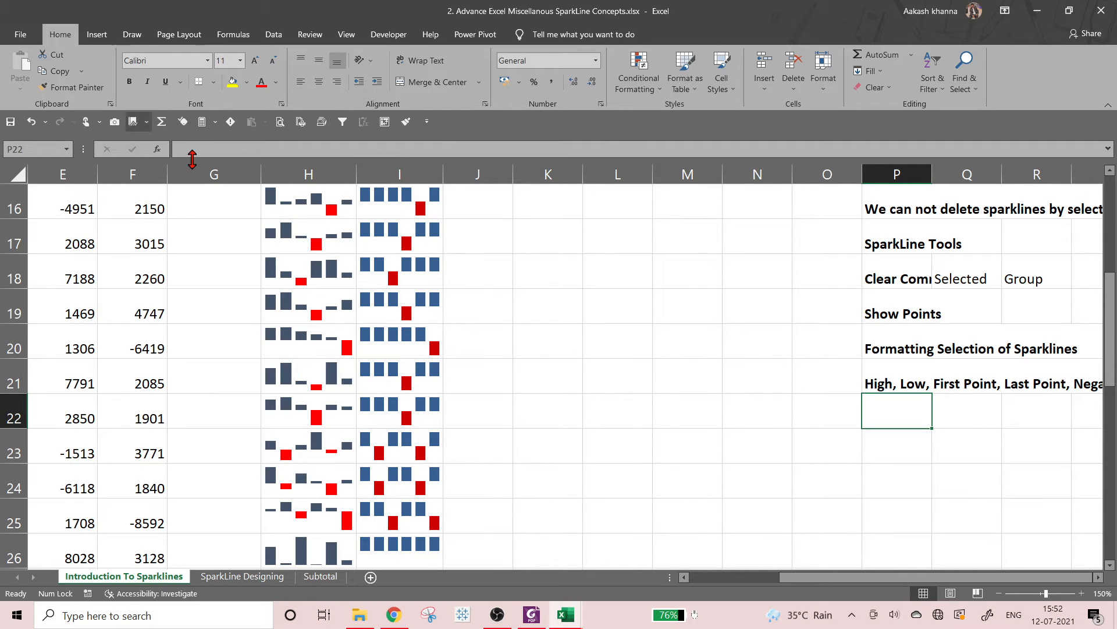
# Add the note "Formatting of marker color" in cell P22 of the question list, without a stray trailing backslash.
pyautogui.click(287, 242)
pyautogui.click(553, 39)
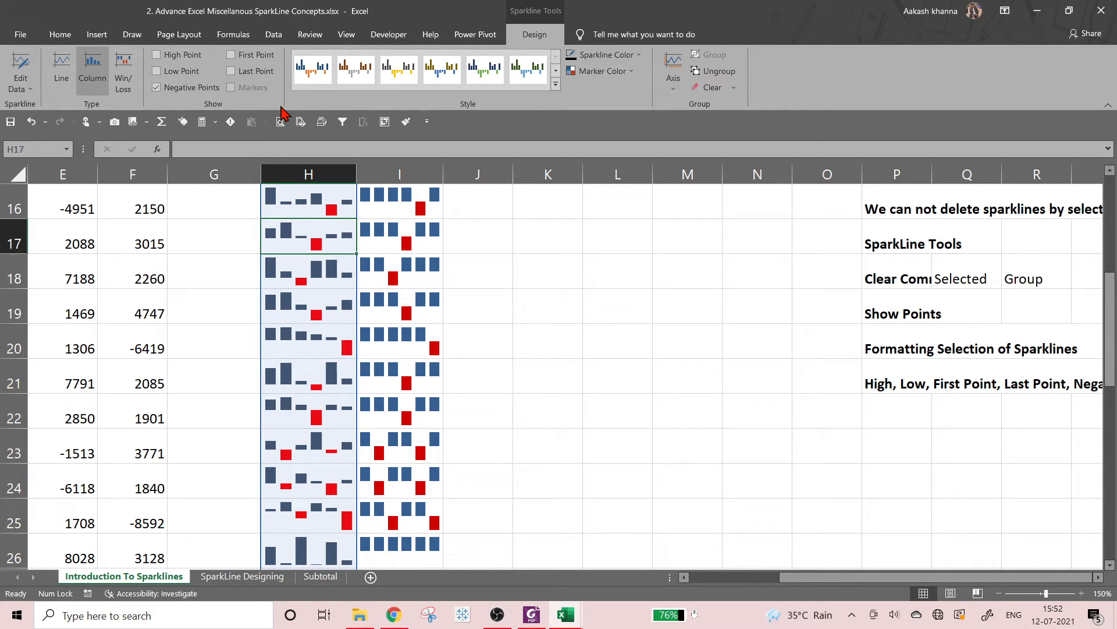
pyautogui.click(915, 425)
pyautogui.write('Form')
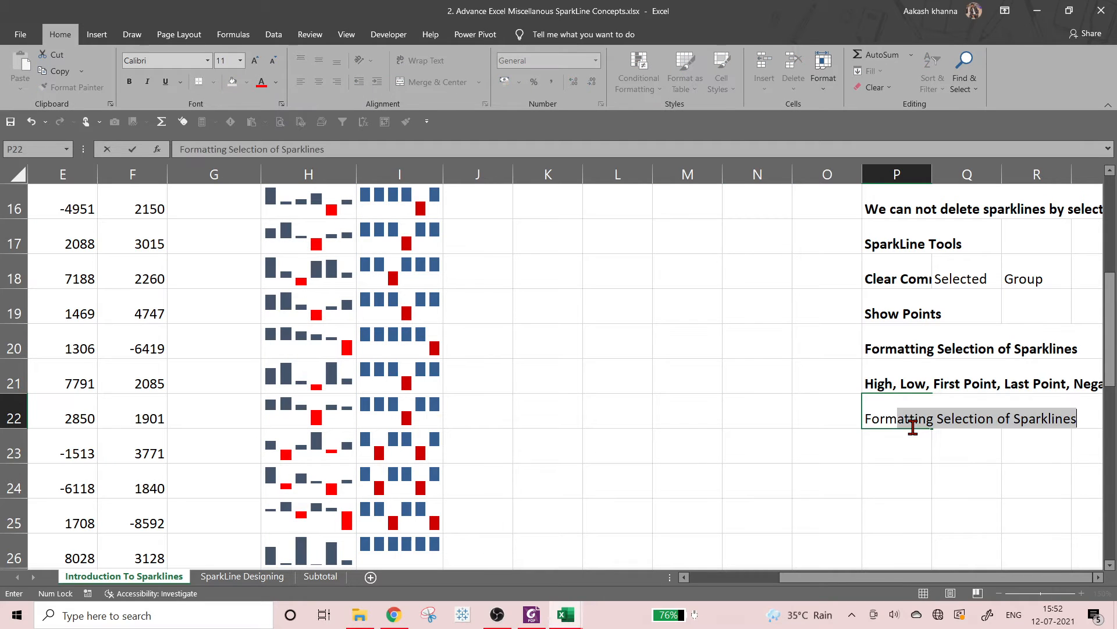
pyautogui.write('atting of marke')
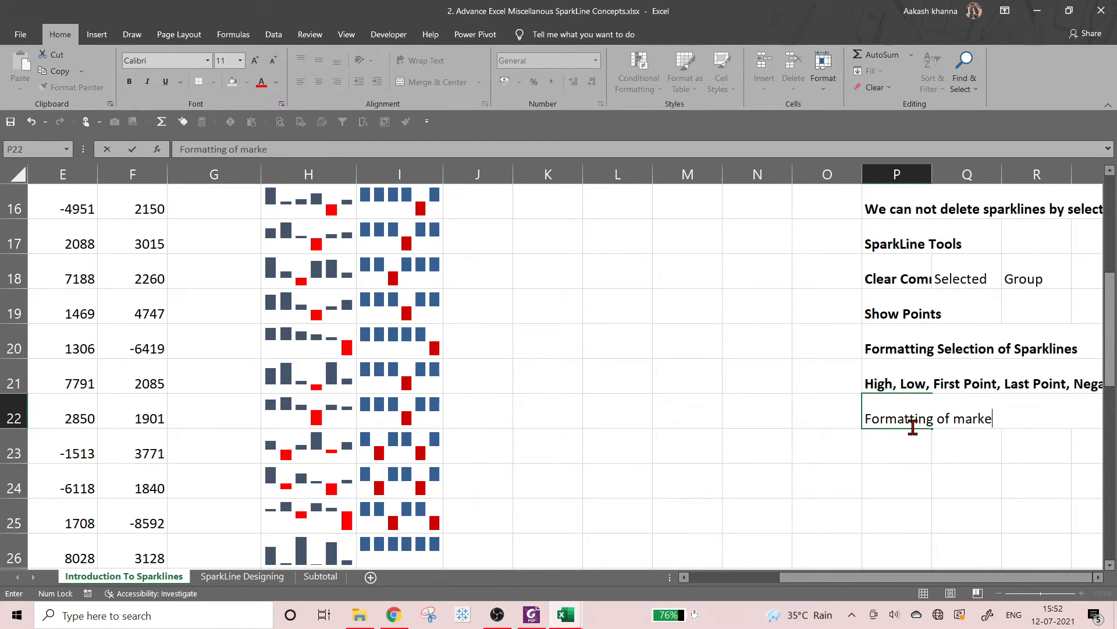
pyautogui.write('r color\\')
pyautogui.press('Return')
pyautogui.press('Right')
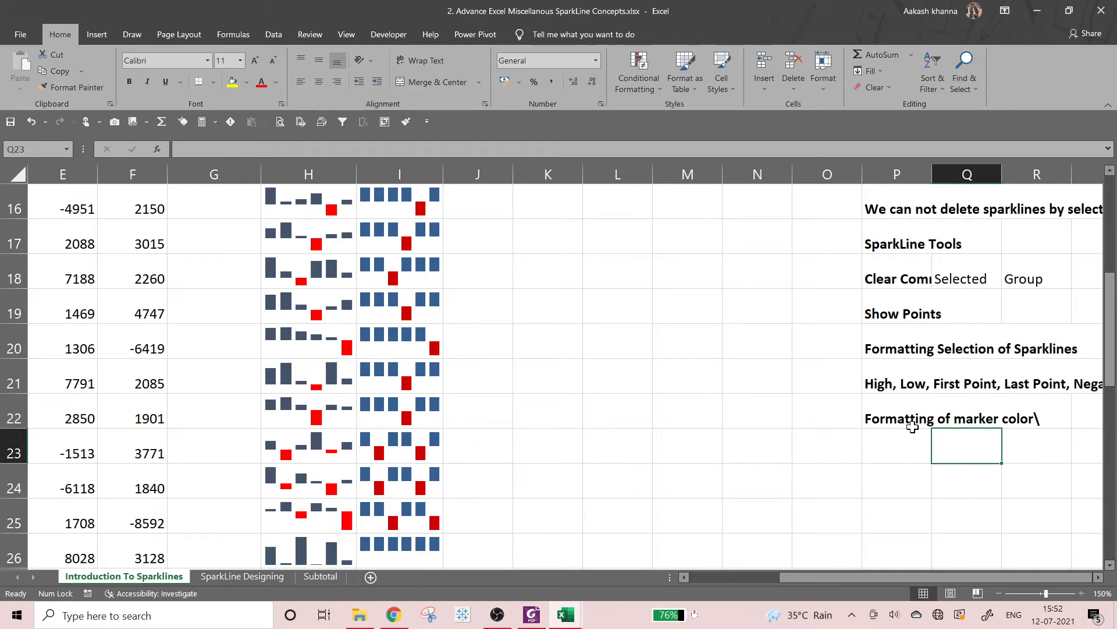
pyautogui.click(913, 425)
pyautogui.press('F2')
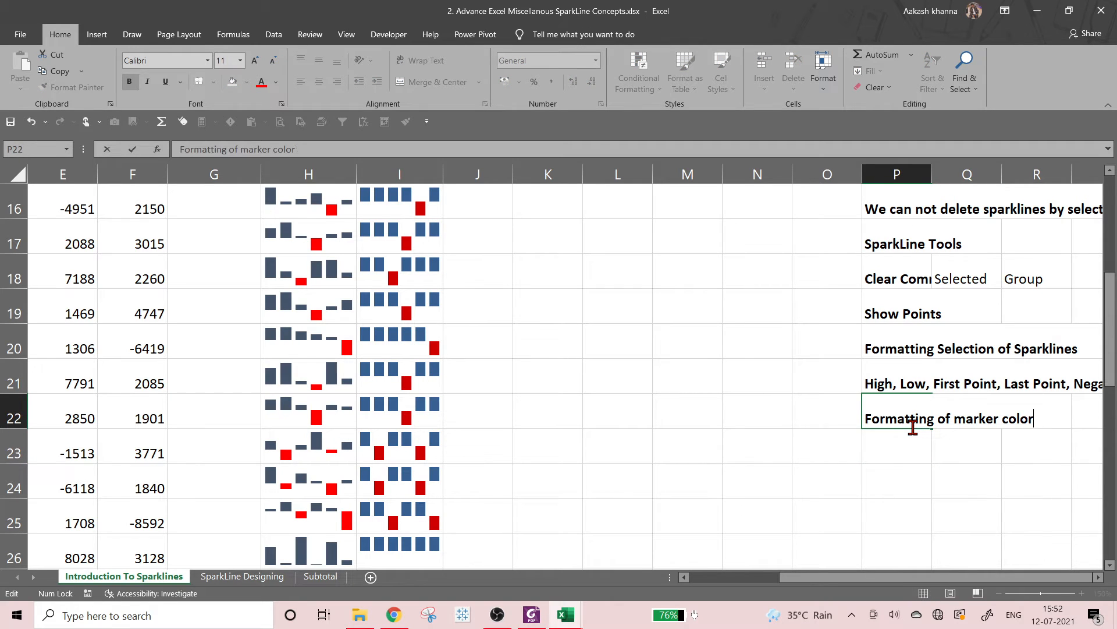
pyautogui.press('Return')
pyautogui.click(913, 425)
# Set the sparkline color of the column sparklines in column H to standard dark blue and check the recolored bars.
pyautogui.hotkey('ctrl', 'Home')
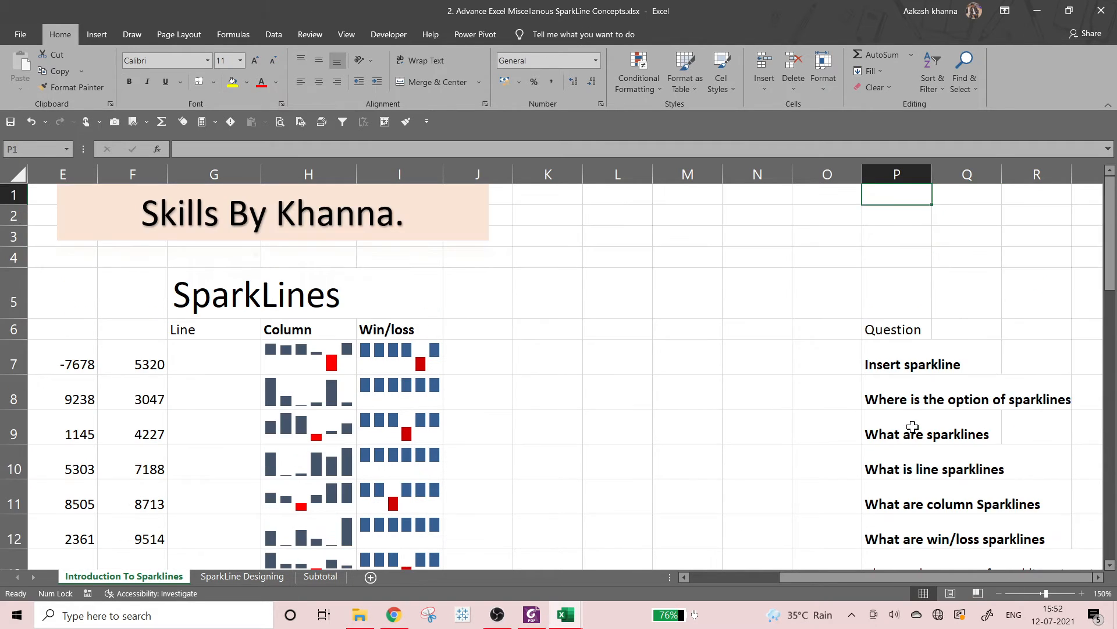
pyautogui.press('Down')
pyautogui.press('Down')
pyautogui.press('Down')
pyautogui.press('Down')
pyautogui.press('Down')
pyautogui.press('Down')
pyautogui.press('Left')
pyautogui.press('Down')
pyautogui.press('Down')
pyautogui.press('Down')
pyautogui.press('Down')
pyautogui.press('Left')
pyautogui.press('Left')
pyautogui.press('Left')
pyautogui.press('Up')
pyautogui.press('Up')
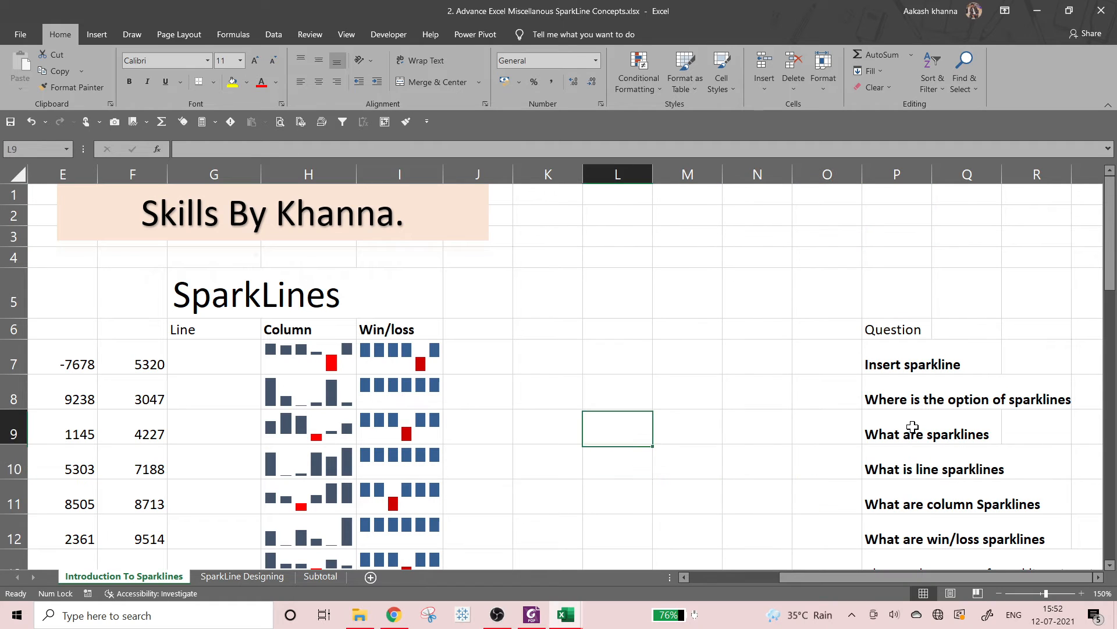
pyautogui.press('Up')
pyautogui.press('Left')
pyautogui.press('Left')
pyautogui.press('Left')
pyautogui.press('Left')
pyautogui.press('Up')
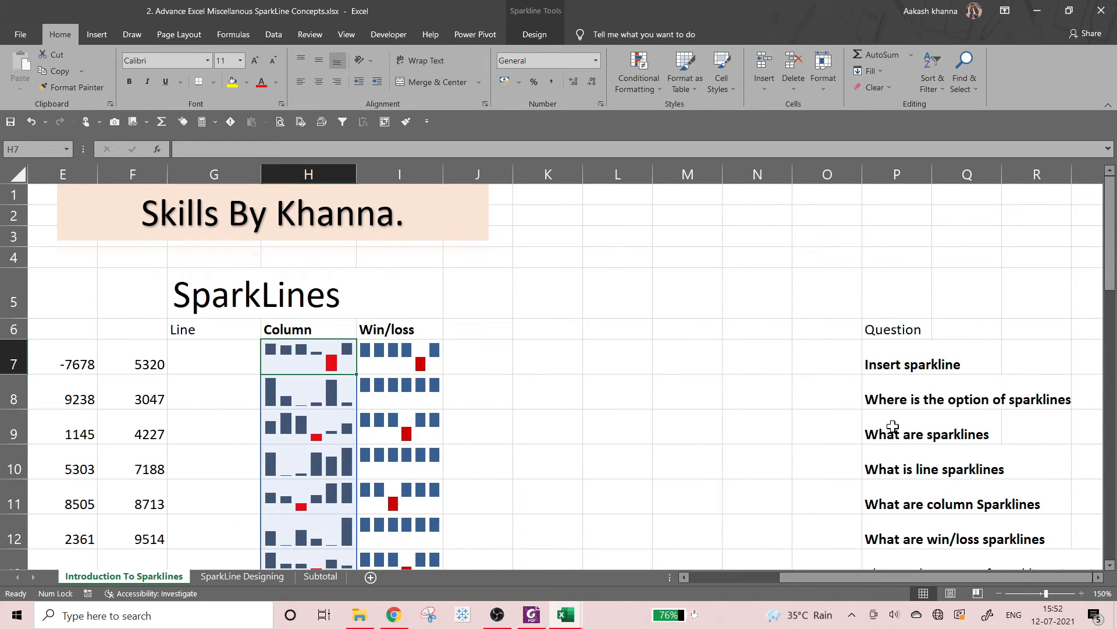
pyautogui.click(534, 37)
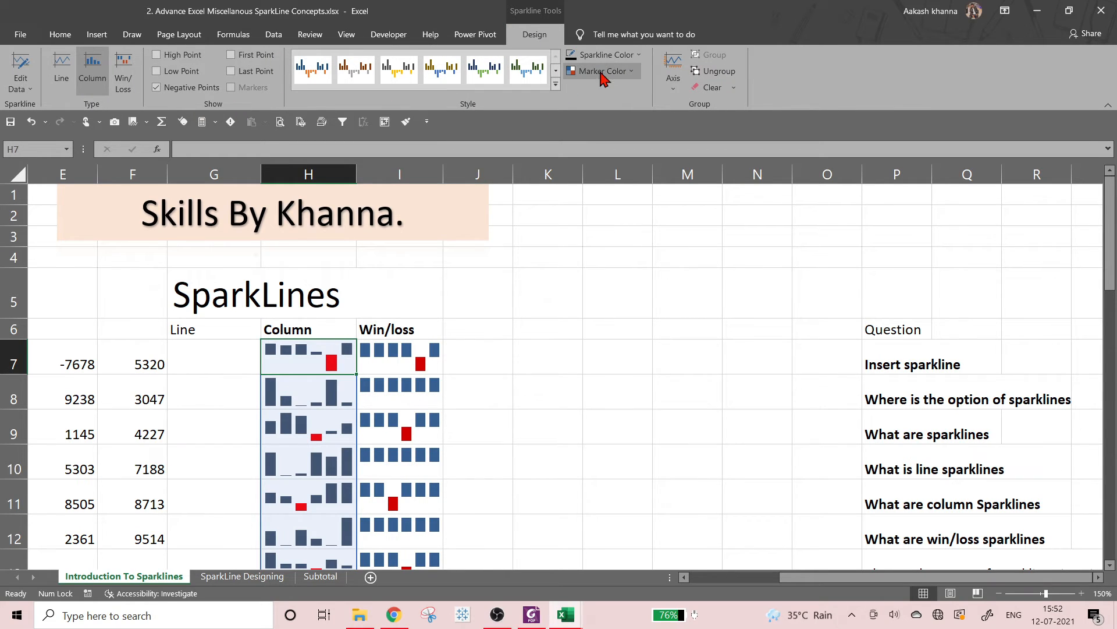
pyautogui.click(633, 57)
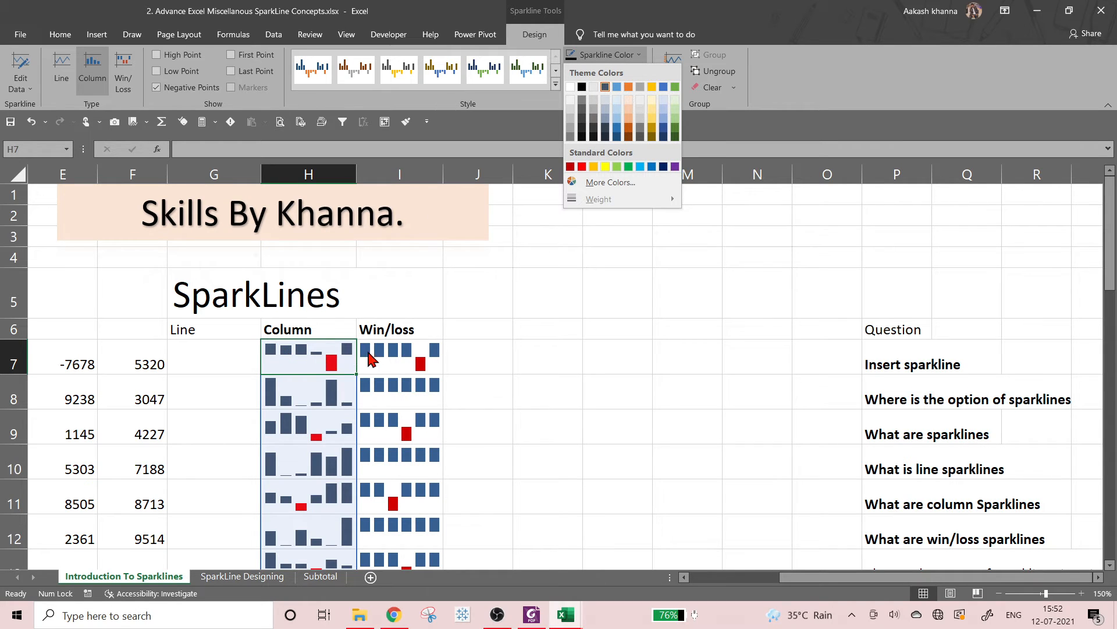
pyautogui.click(663, 167)
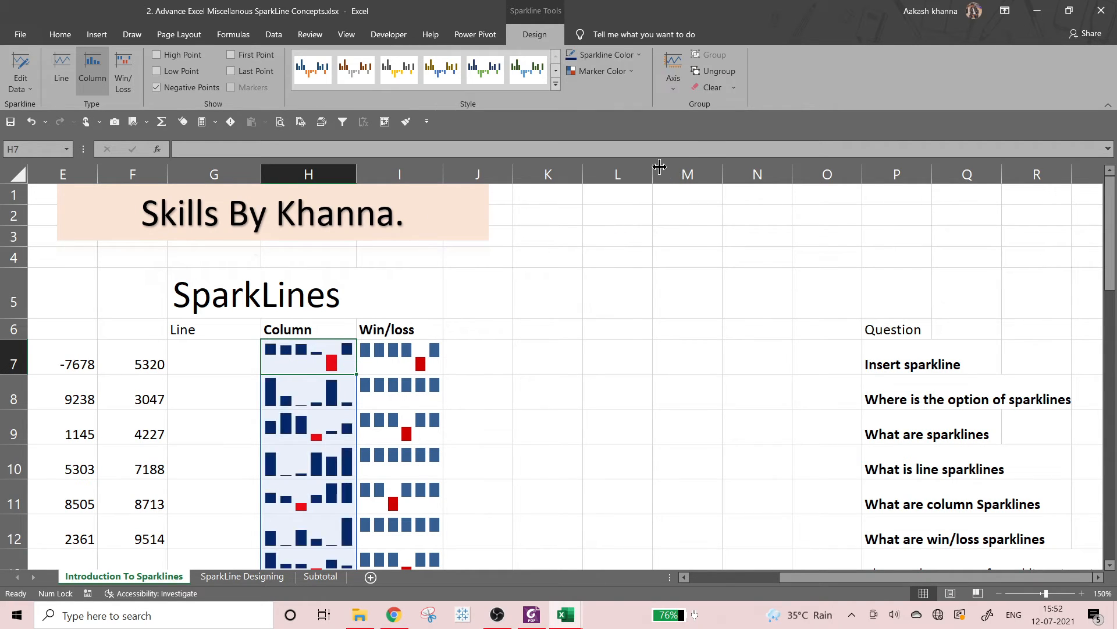
pyautogui.click(538, 399)
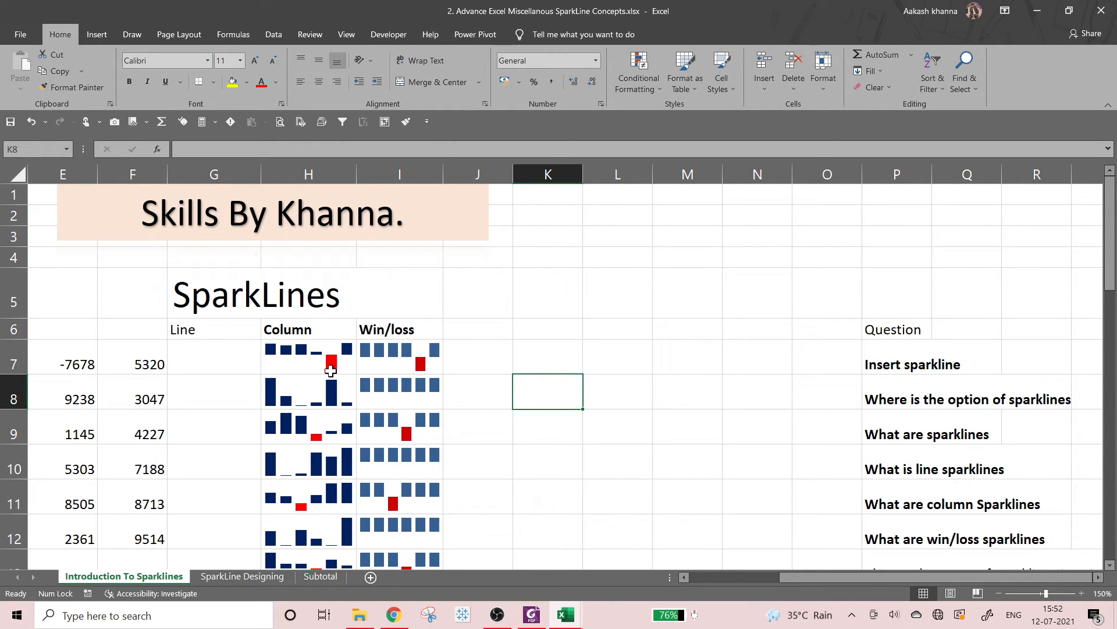
pyautogui.scroll(-1, 429, 379)
pyautogui.scroll(1, 332, 392)
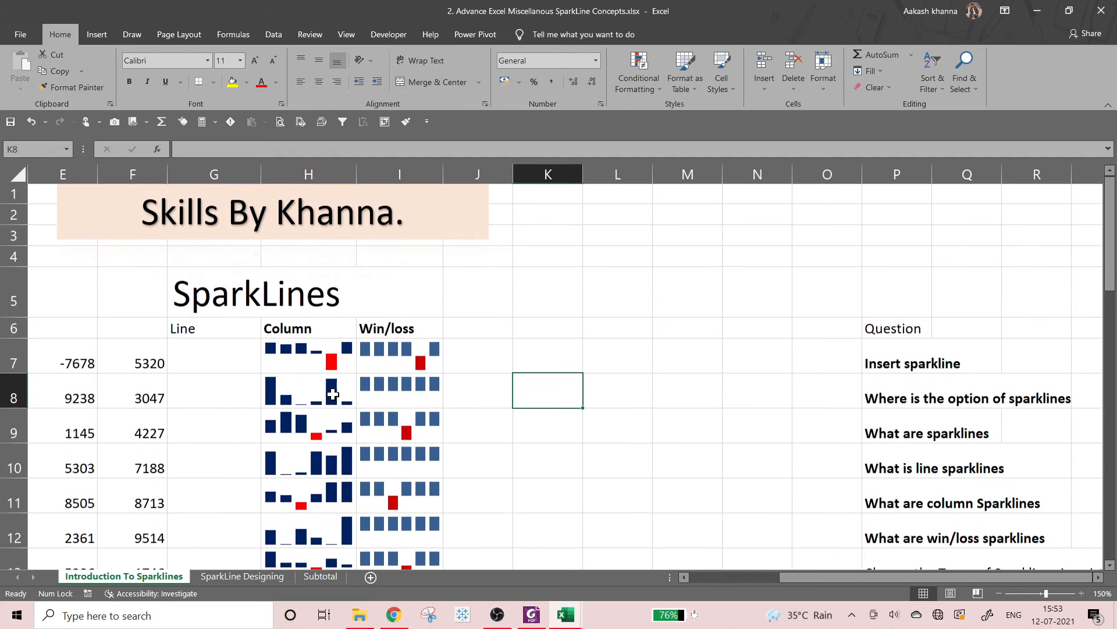
pyautogui.click(309, 362)
pyautogui.click(530, 41)
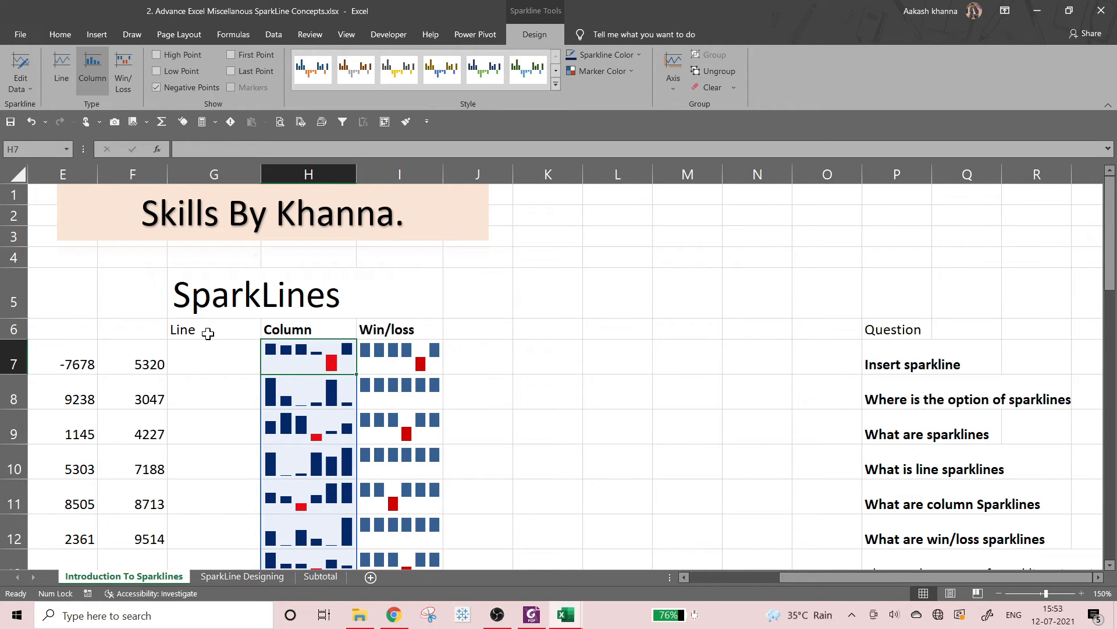
# Start inserting a line sparkline in cell G7 with A7:F7 as the data range.
pyautogui.click(203, 366)
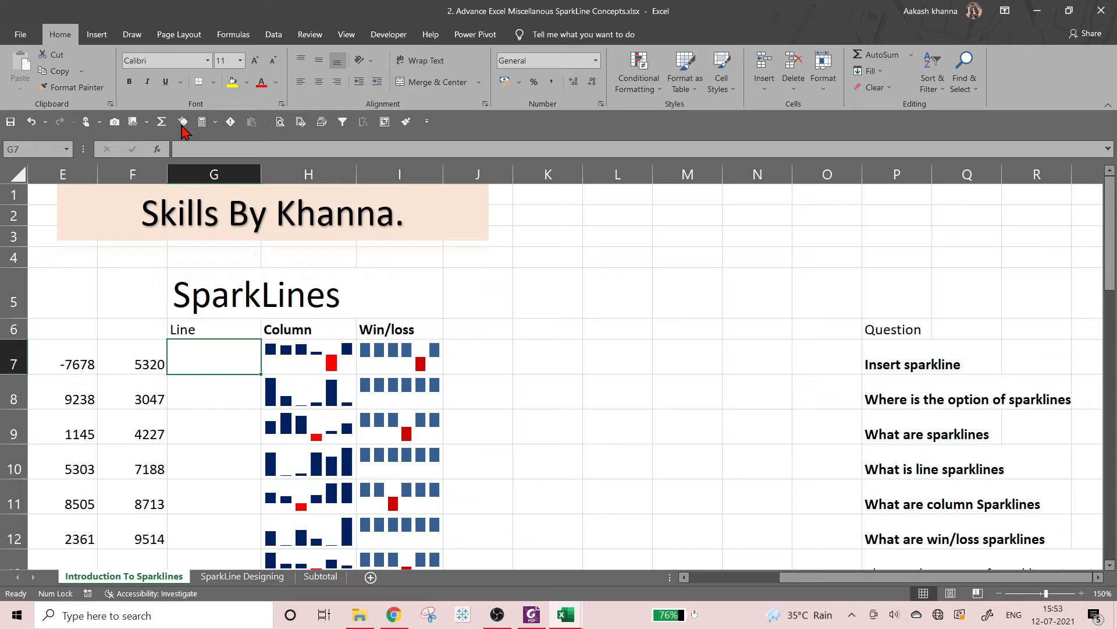
pyautogui.click(95, 35)
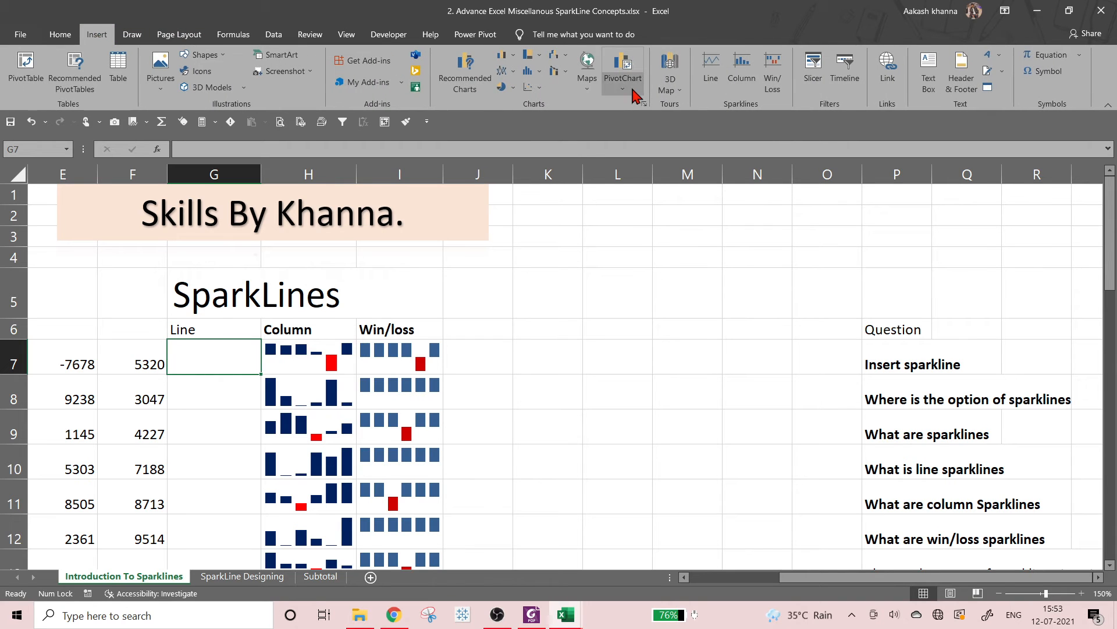
pyautogui.click(735, 82)
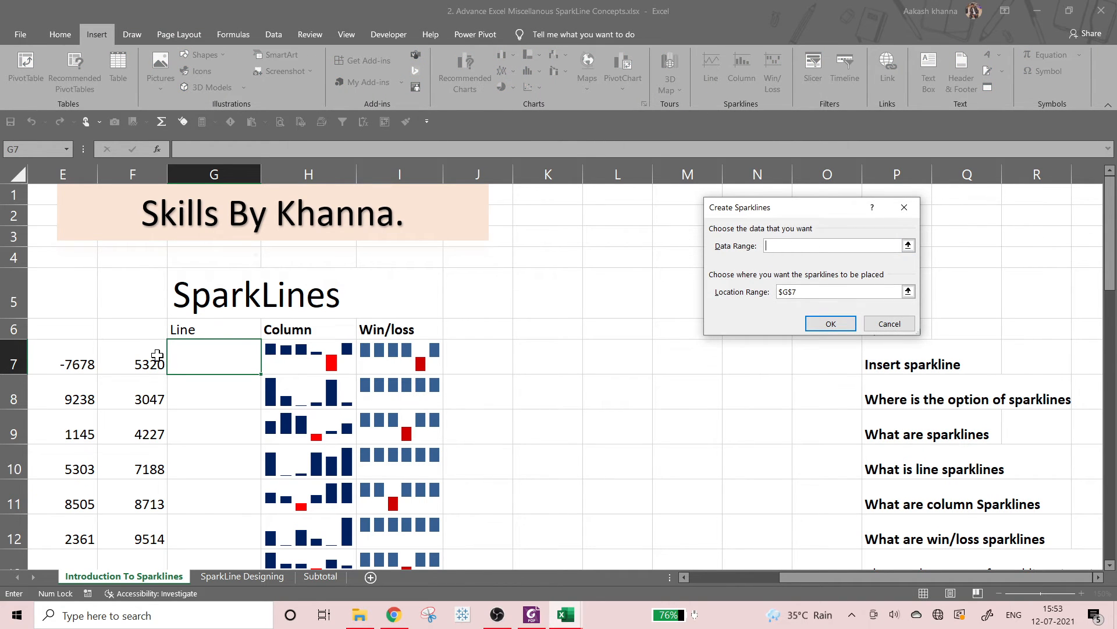
pyautogui.press('Left')
pyautogui.press('Left')
pyautogui.press('Left')
pyautogui.press('Left')
pyautogui.press('Left')
pyautogui.press('Left')
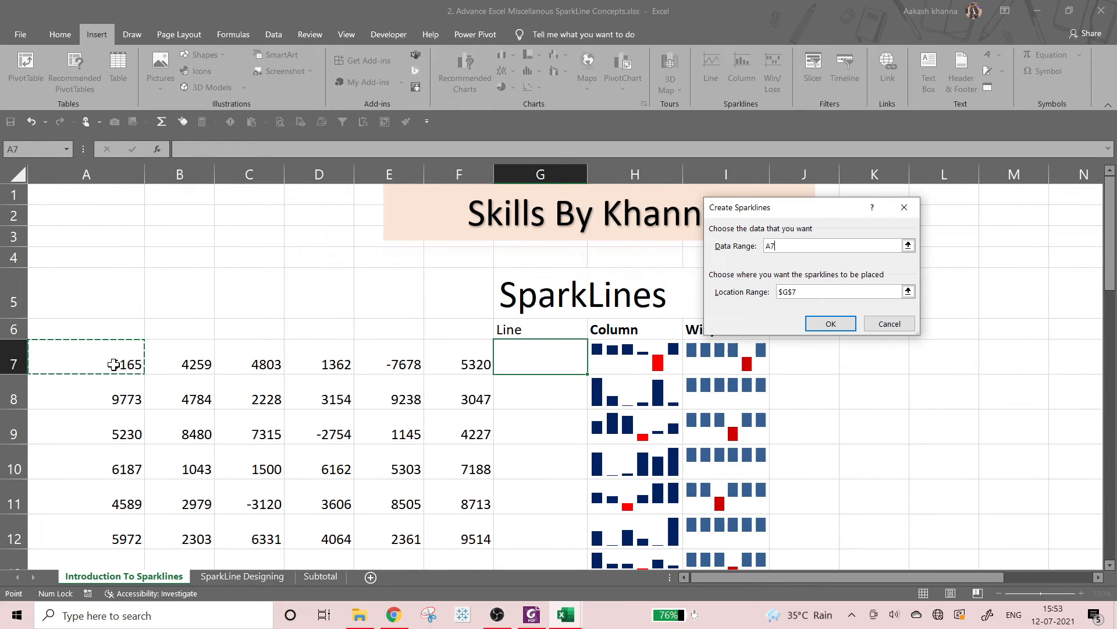
pyautogui.press('Right')
pyautogui.hotkey('shift', 'Right')
pyautogui.hotkey('shift', 'Right')
pyautogui.press('Left')
pyautogui.hotkey('shift', 'Right')
pyautogui.hotkey('shift', 'Right')
pyautogui.hotkey('shift', 'Right')
pyautogui.hotkey('shift', 'Right')
pyautogui.hotkey('shift', 'Right')
pyautogui.hotkey('shift', 'Right')
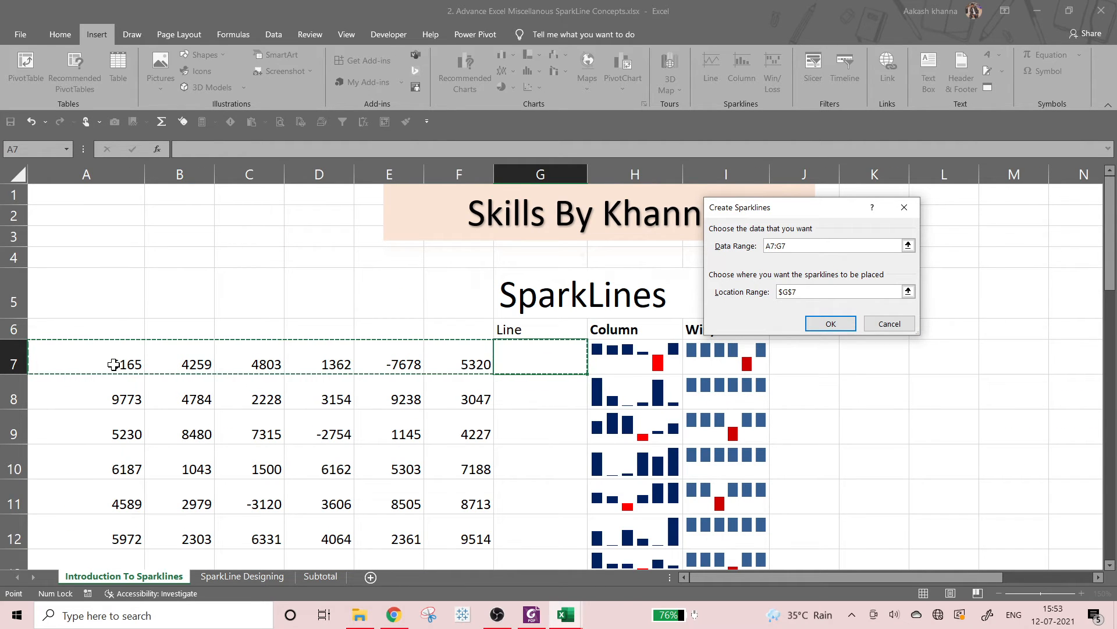
pyautogui.hotkey('shift', 'Left')
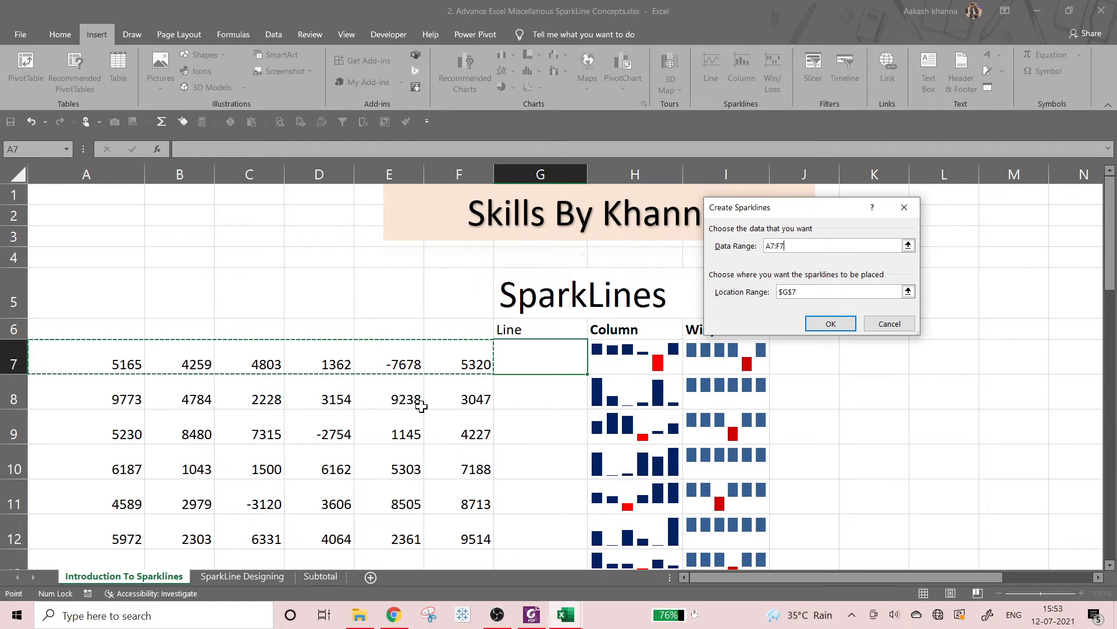
# Try to create the line sparklines over the location range G7:G39 from the single data row.
pyautogui.click(847, 290)
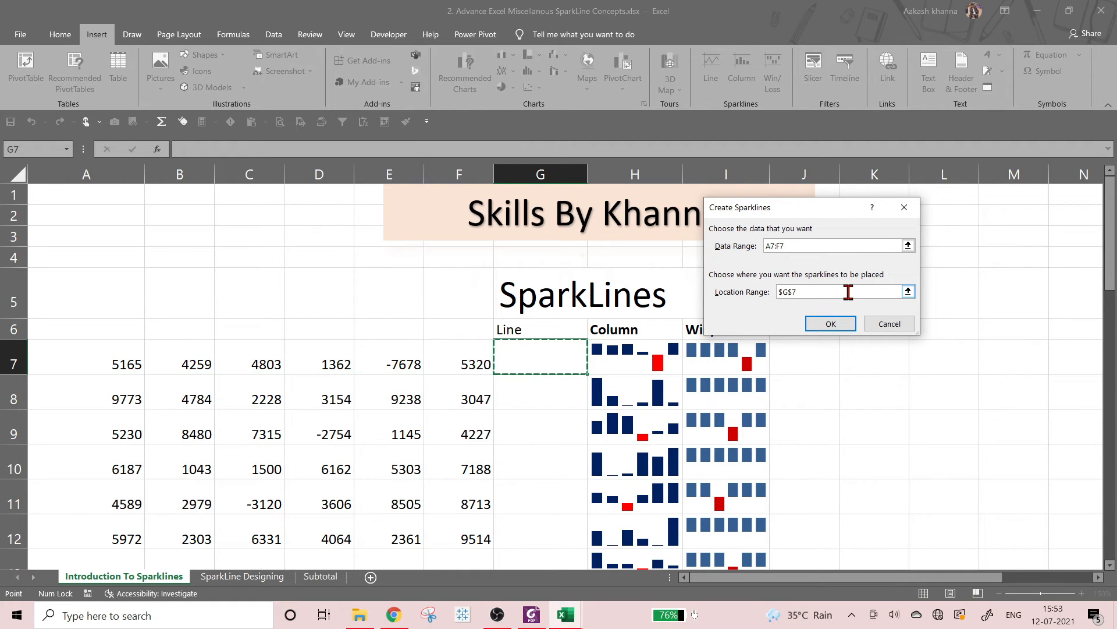
pyautogui.hotkey('shift', 'Down')
pyautogui.hotkey('shift', 'Down')
pyautogui.hotkey('shift', 'Down')
pyautogui.hotkey('shift', 'Down')
pyautogui.hotkey('shift', 'Down')
pyautogui.hotkey('shift', 'Down')
pyautogui.hotkey('shift', 'Down')
pyautogui.hotkey('shift', 'Down')
pyautogui.hotkey('shift', 'Down')
pyautogui.hotkey('shift', 'Down')
pyautogui.hotkey('shift', 'Down')
pyautogui.hotkey('shift', 'Down')
pyautogui.hotkey('shift', 'Down')
pyautogui.hotkey('shift', 'Down')
pyautogui.hotkey('shift', 'Down')
pyautogui.hotkey('shift', 'Down')
pyautogui.hotkey('shift', 'Down')
pyautogui.hotkey('shift', 'Down')
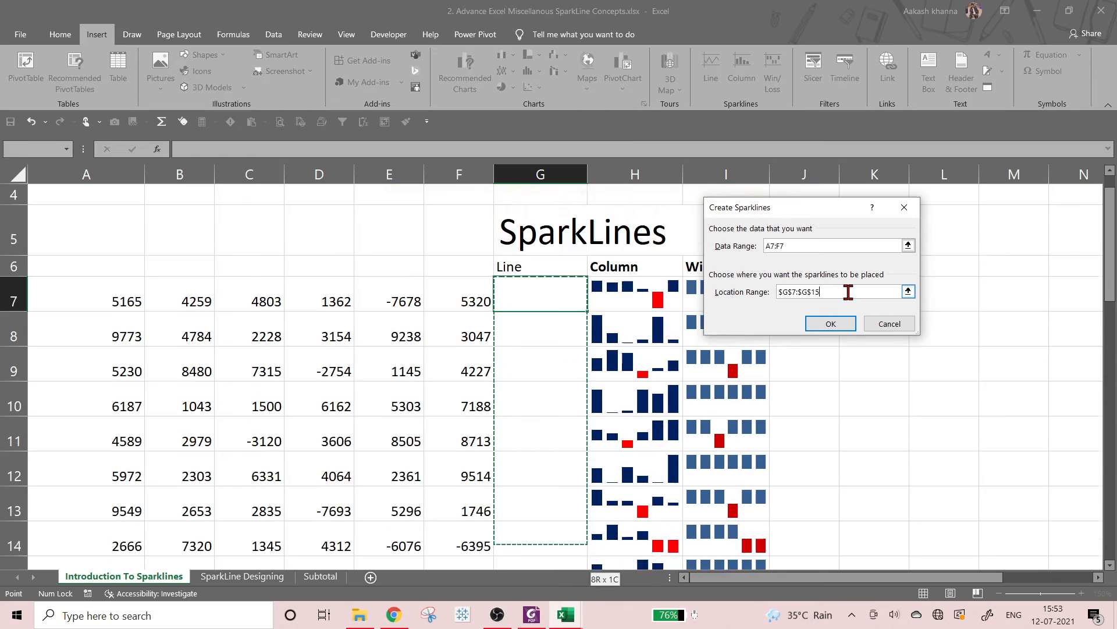
pyautogui.hotkey('shift', 'Down')
pyautogui.hotkey('shift', 'Down')
pyautogui.hotkey('shift', 'Down')
pyautogui.hotkey('shift', 'Down')
pyautogui.hotkey('shift', 'Down')
pyautogui.hotkey('shift', 'Down')
pyautogui.hotkey('shift', 'Down')
pyautogui.hotkey('shift', 'Down')
pyautogui.hotkey('shift', 'Down')
pyautogui.hotkey('shift', 'Down')
pyautogui.hotkey('shift', 'Down')
pyautogui.hotkey('shift', 'Down')
pyautogui.hotkey('shift', 'Down')
pyautogui.hotkey('shift', 'Down')
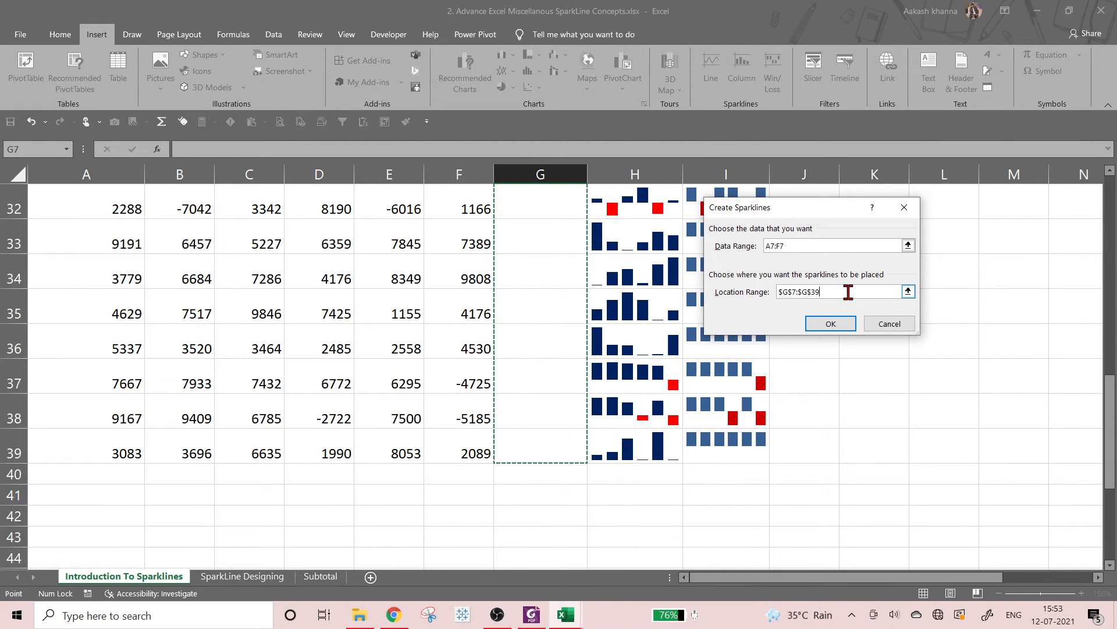
pyautogui.click(839, 326)
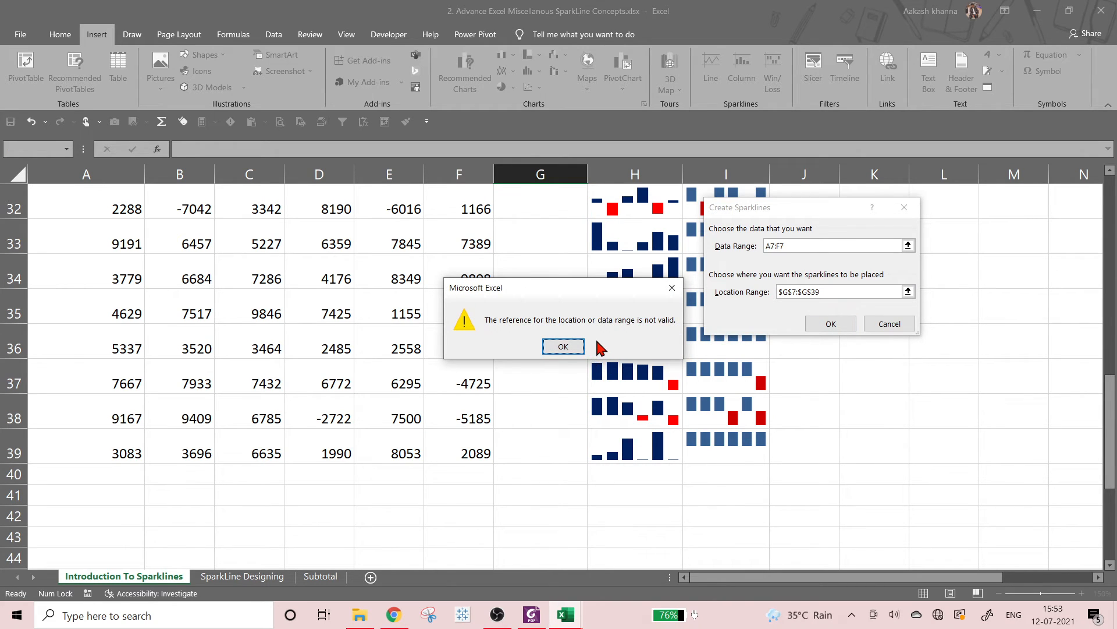
pyautogui.click(577, 348)
# Replace the location range with the single cell G7 and create the line sparkline.
pyautogui.moveTo(841, 292); pyautogui.dragTo(747, 296)
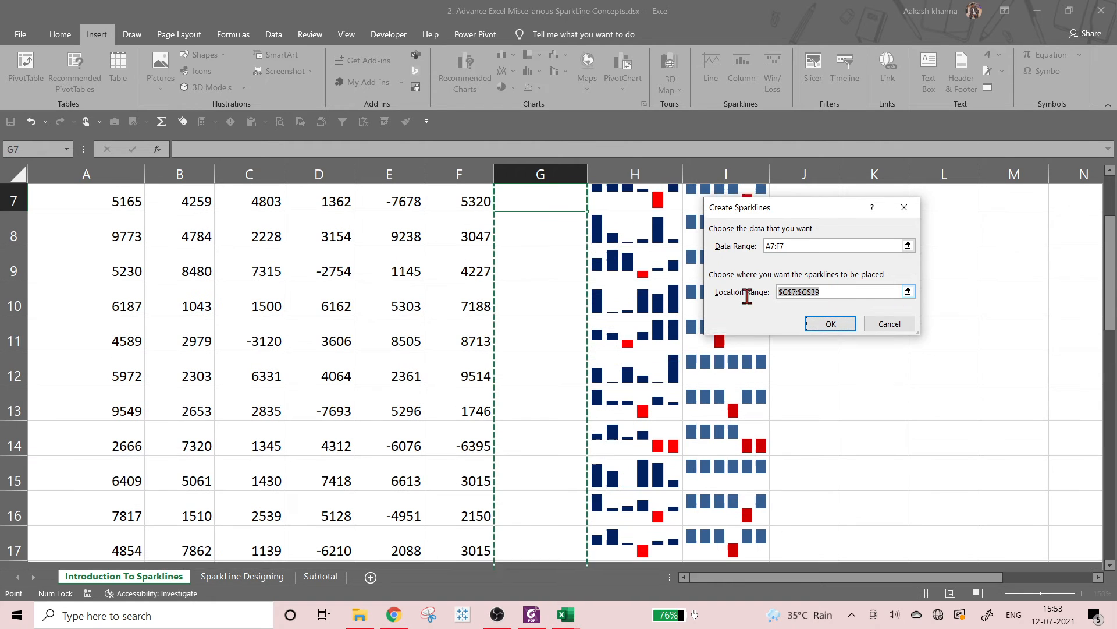
pyautogui.press('BackSpace')
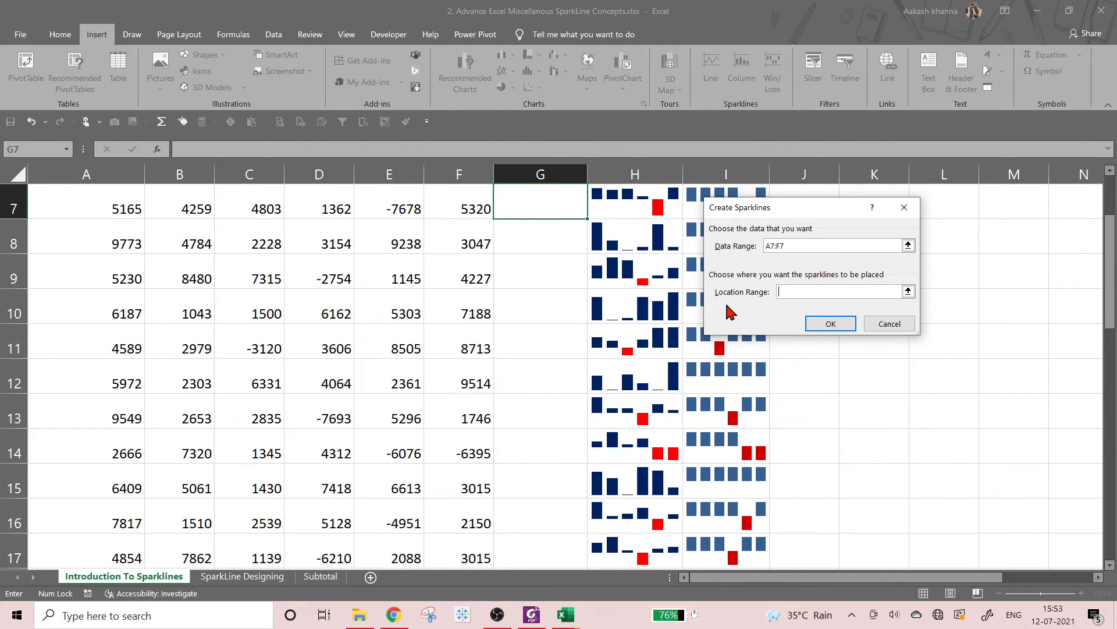
pyautogui.click(578, 214)
pyautogui.click(830, 324)
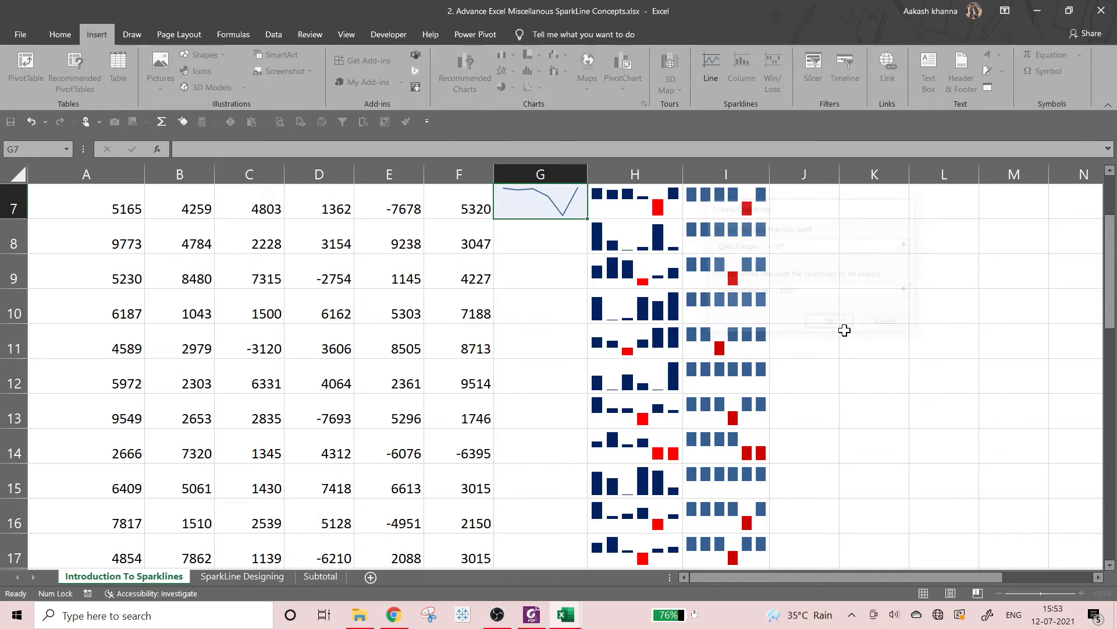
# Copy the line sparkline from G7 over column G down to the last data row.
pyautogui.hotkey('ctrl', 'c')
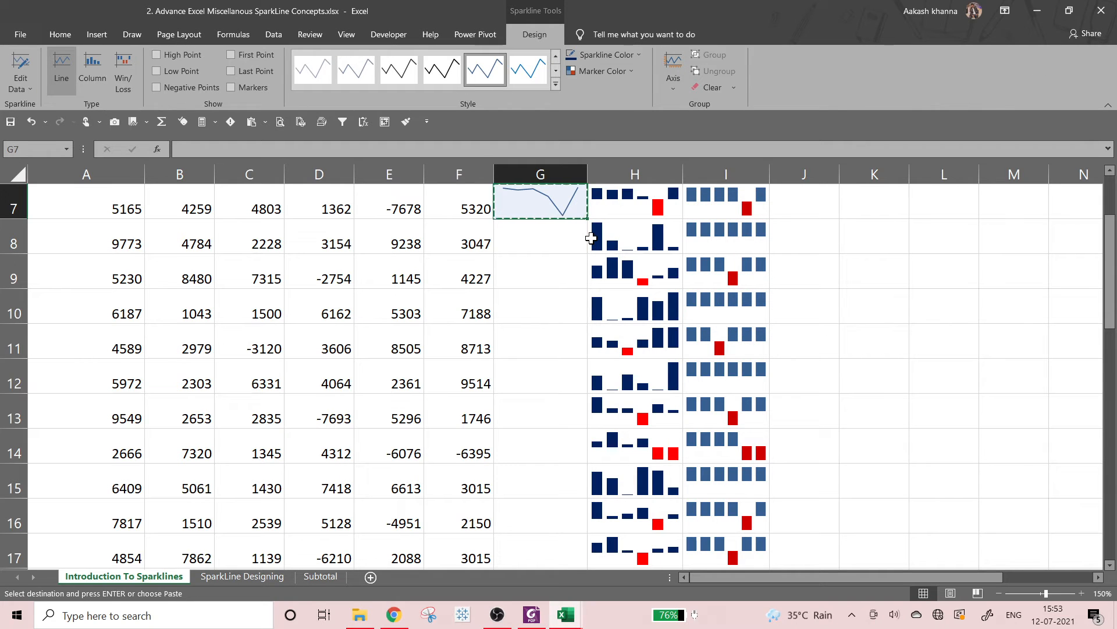
pyautogui.press('Left')
pyautogui.hotkey('ctrl', 'Down')
pyautogui.press('Right')
pyautogui.hotkey('ctrl', 'shift', 'Up')
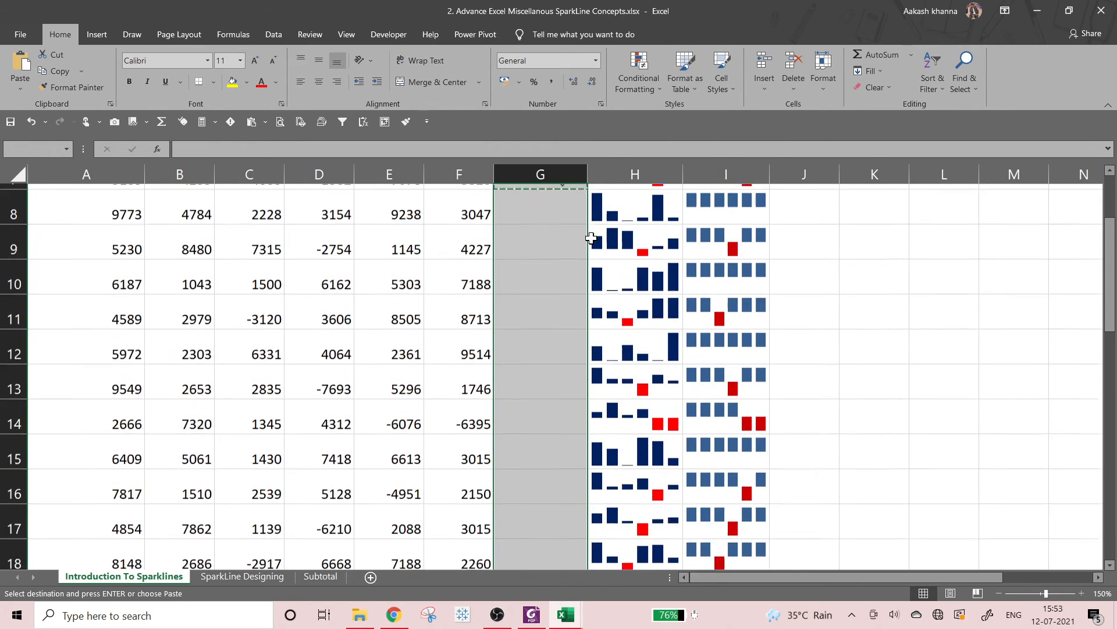
pyautogui.hotkey('ctrl', 'v')
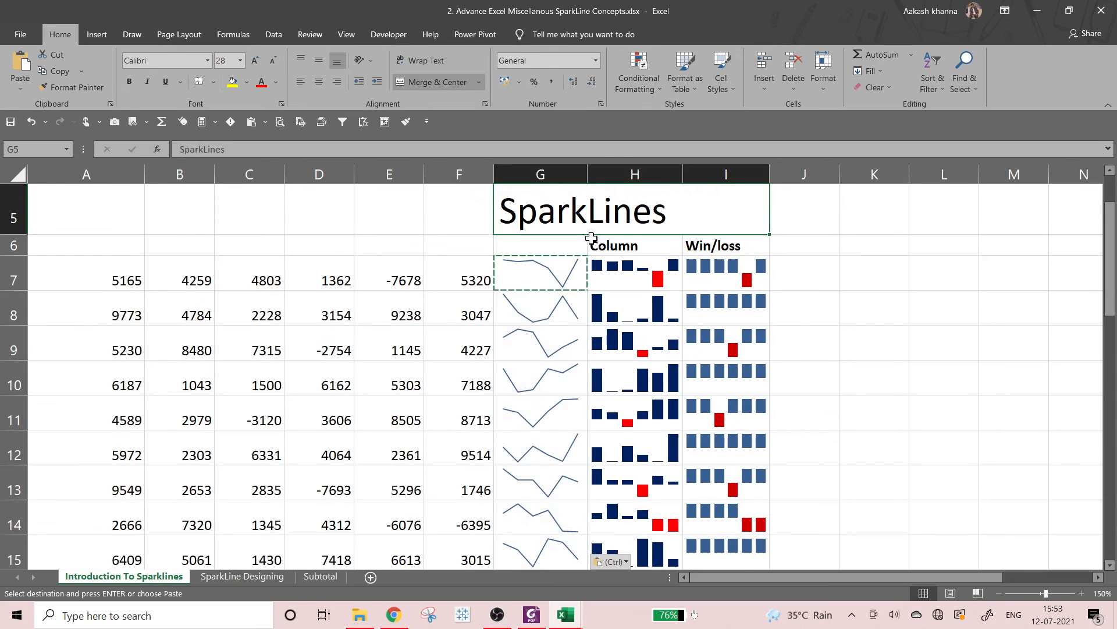
pyautogui.press('Escape')
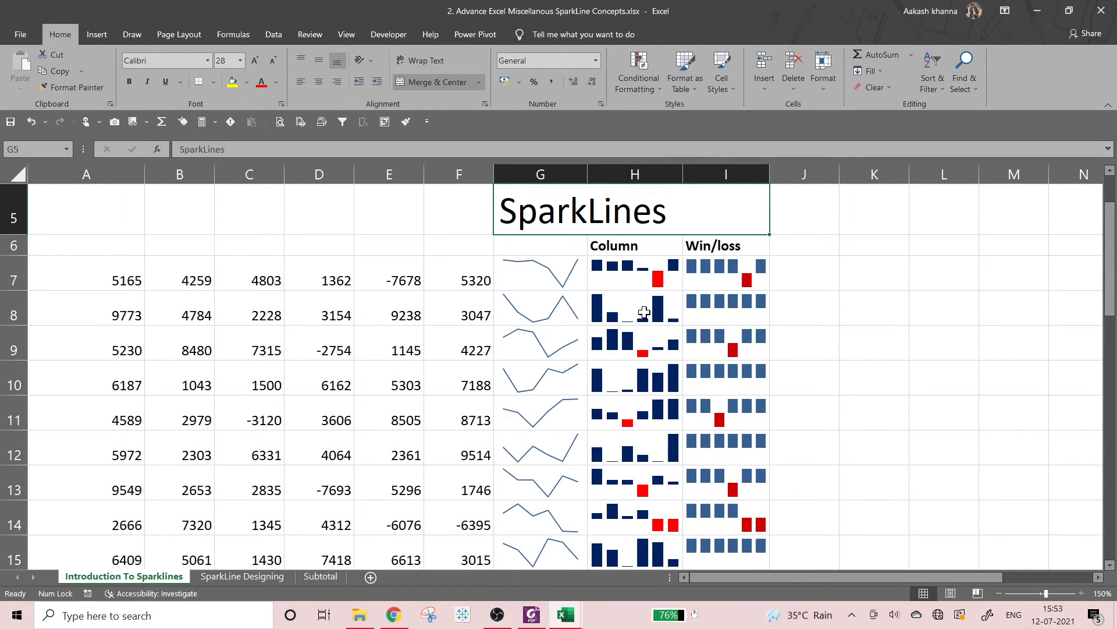
pyautogui.click(828, 305)
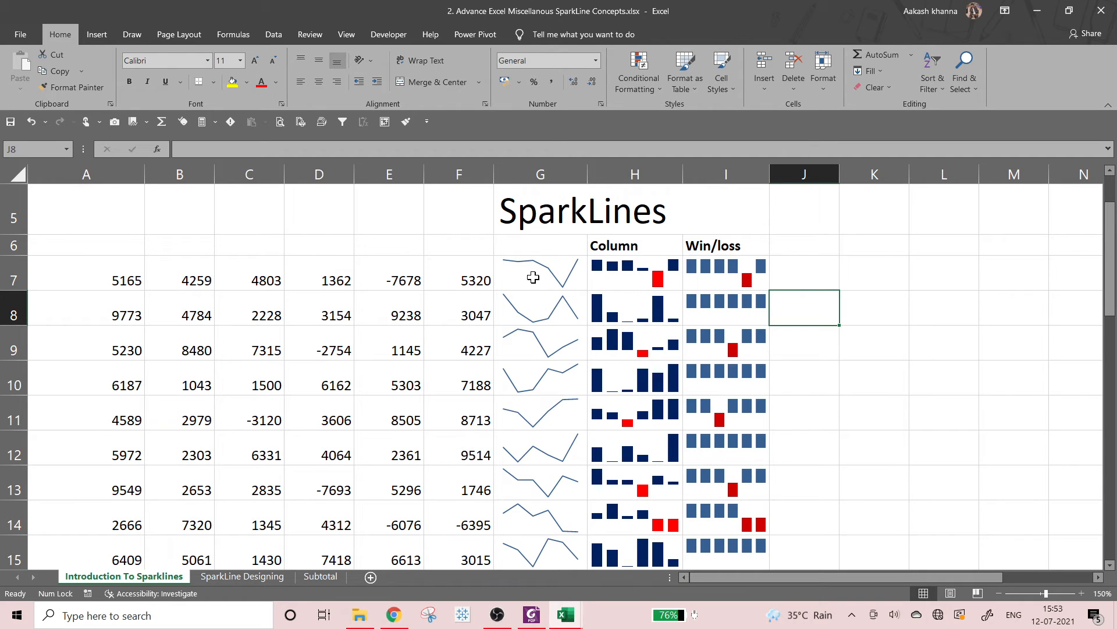
# Enter the heading "Line" in G6 above the line sparklines and make it bold.
pyautogui.click(533, 278)
pyautogui.click(782, 312)
pyautogui.click(534, 253)
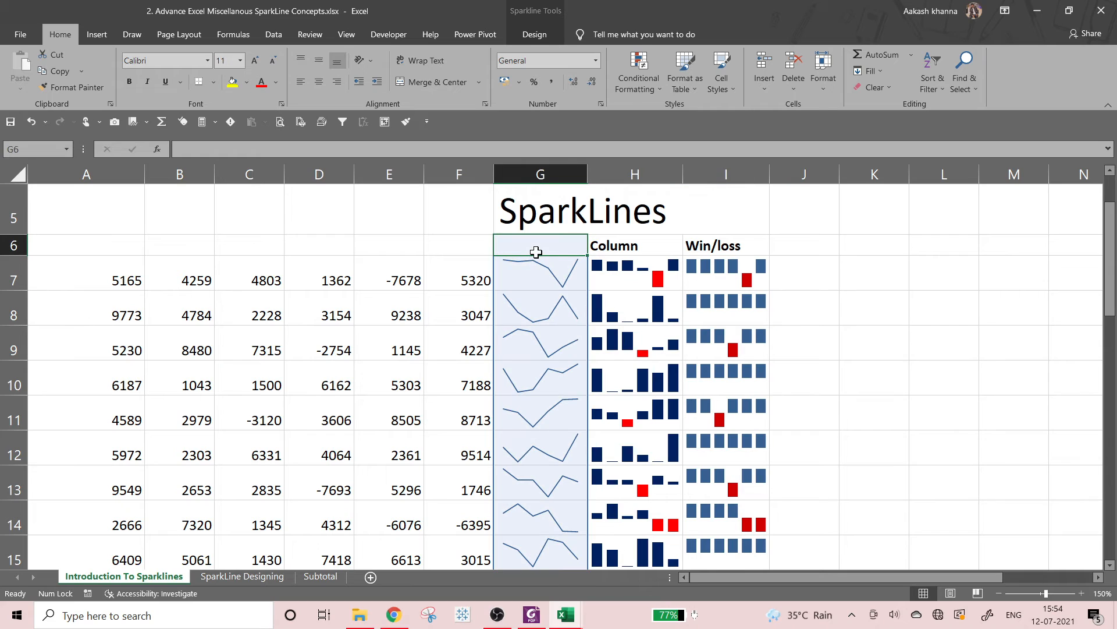
pyautogui.write('Line')
pyautogui.press('Tab')
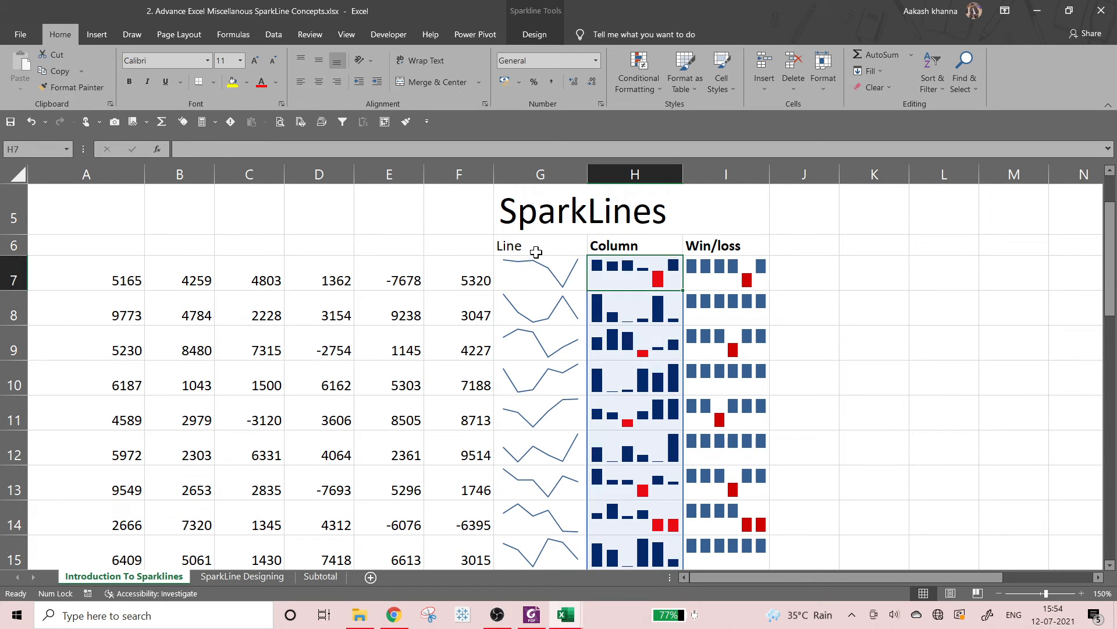
pyautogui.click(536, 252)
pyautogui.hotkey('ctrl', 'b')
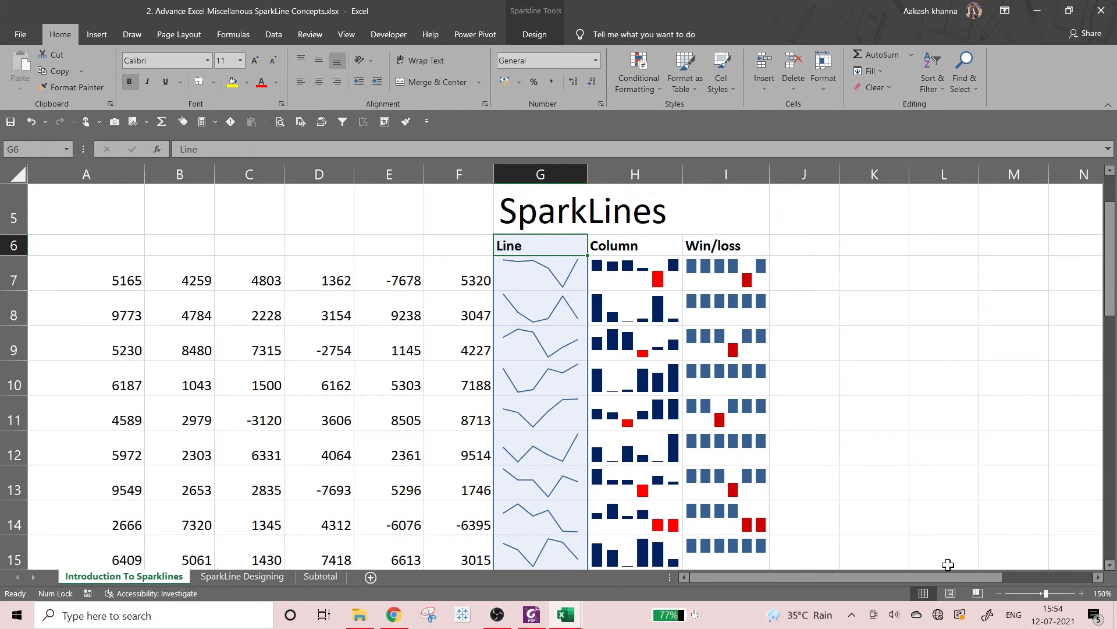
# Check the question list in column P and turn on markers for the line sparklines in column G.
pyautogui.moveTo(949, 577); pyautogui.dragTo(1038, 577)
pyautogui.scroll(-2, 908, 501)
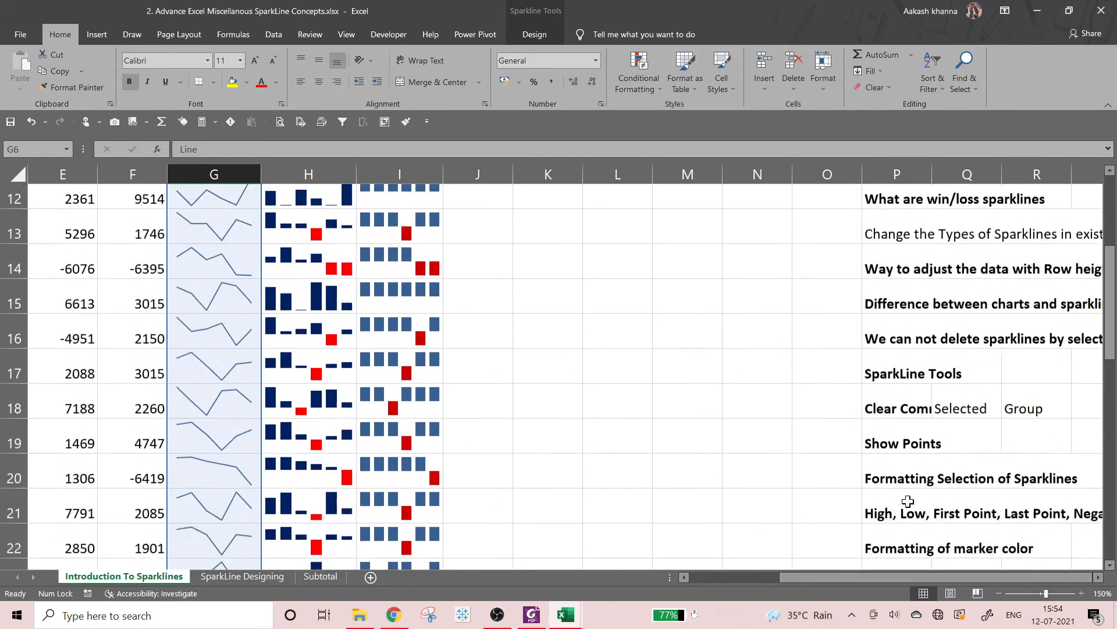
pyautogui.scroll(-3, 908, 501)
pyautogui.scroll(6, 909, 511)
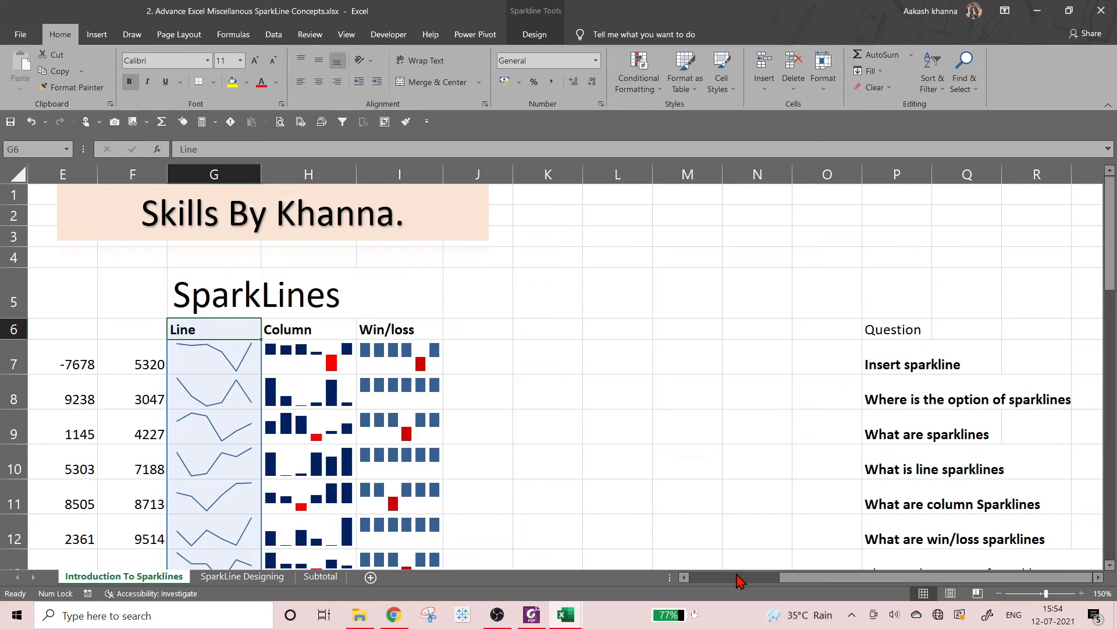
pyautogui.click(738, 577)
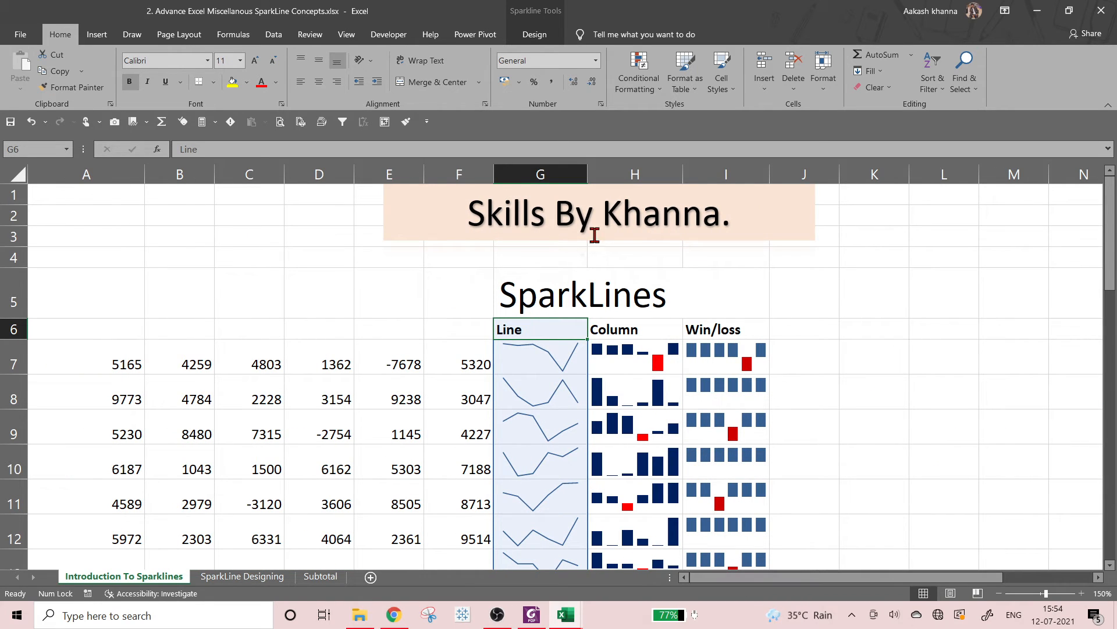
pyautogui.click(535, 35)
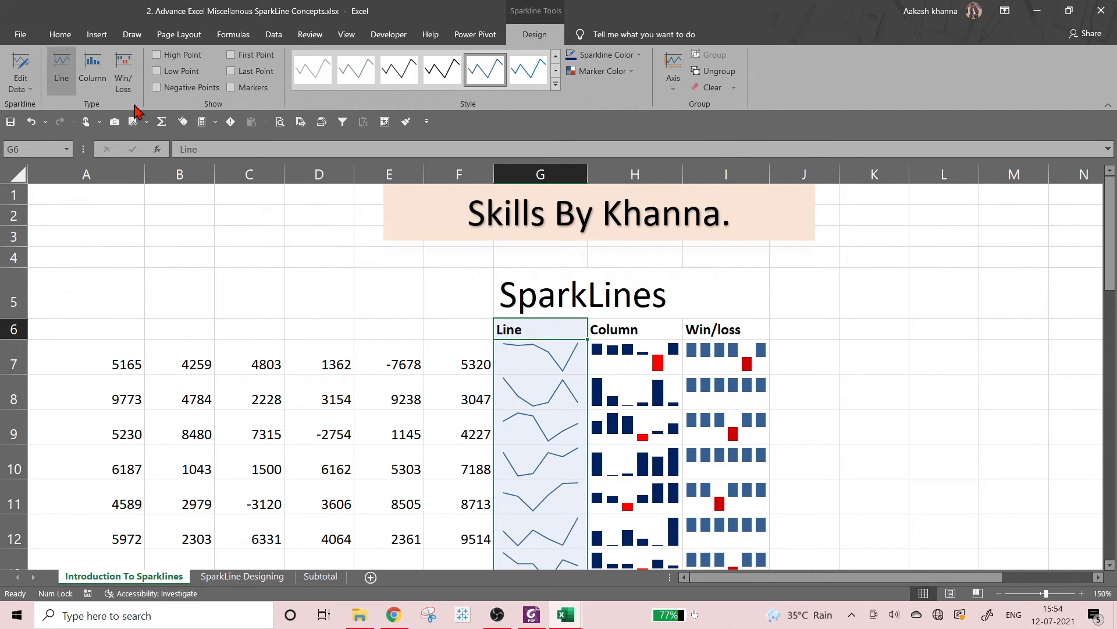
pyautogui.click(232, 88)
# Try several sparkline styles on the line sparklines, finishing with the blue line and red marker style.
pyautogui.click(530, 78)
pyautogui.click(556, 84)
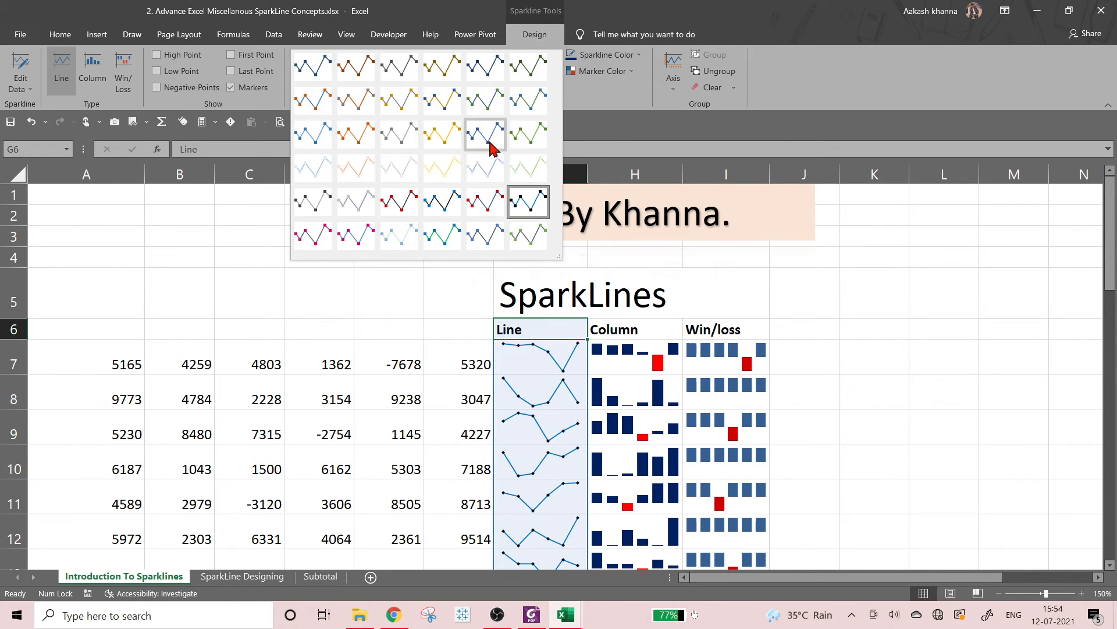
pyautogui.click(485, 141)
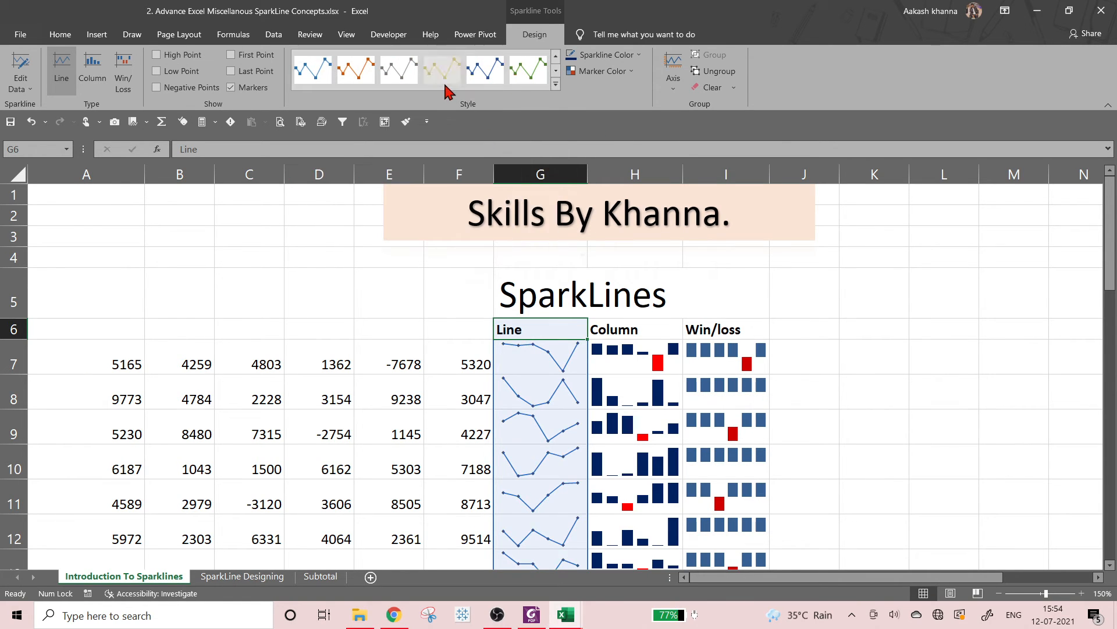
pyautogui.click(556, 84)
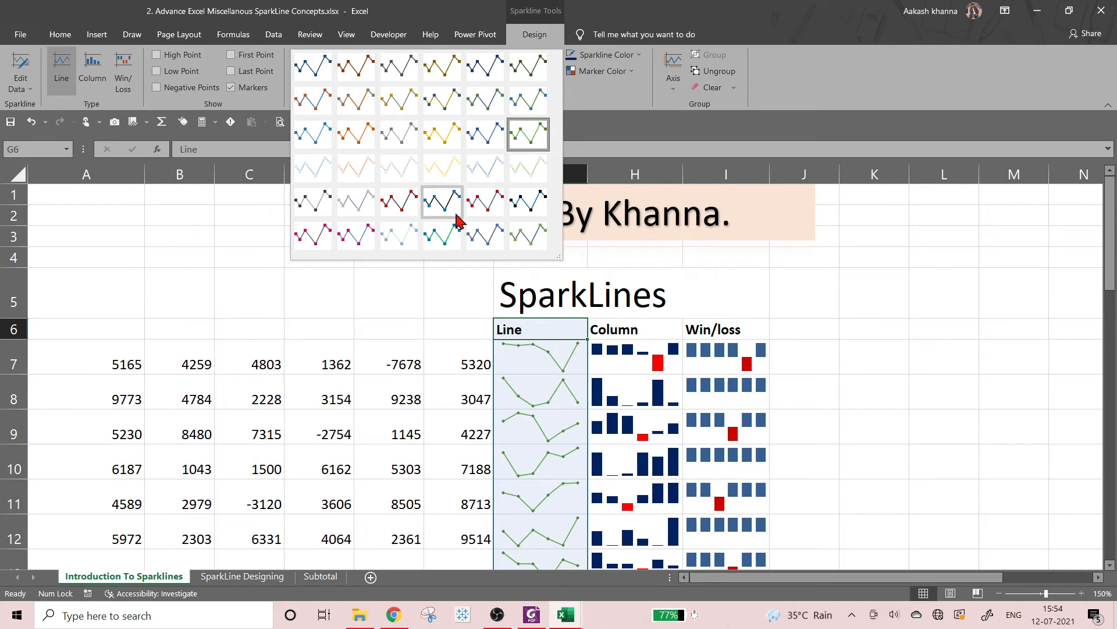
pyautogui.click(475, 204)
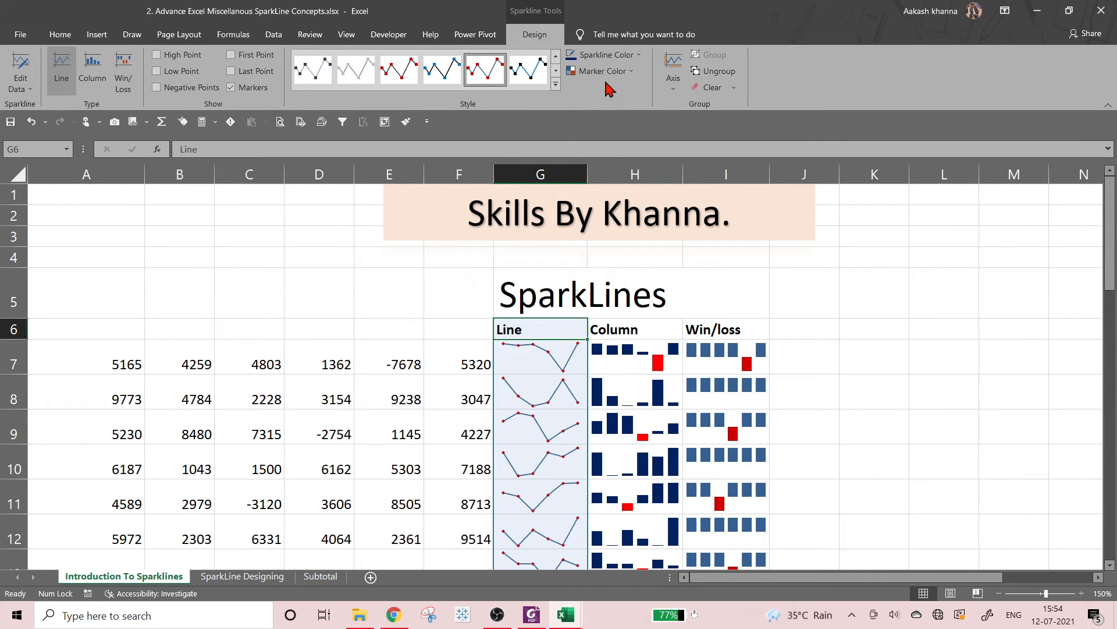
# Try standard orange and standard red as the marker color of the line sparklines.
pyautogui.click(631, 72)
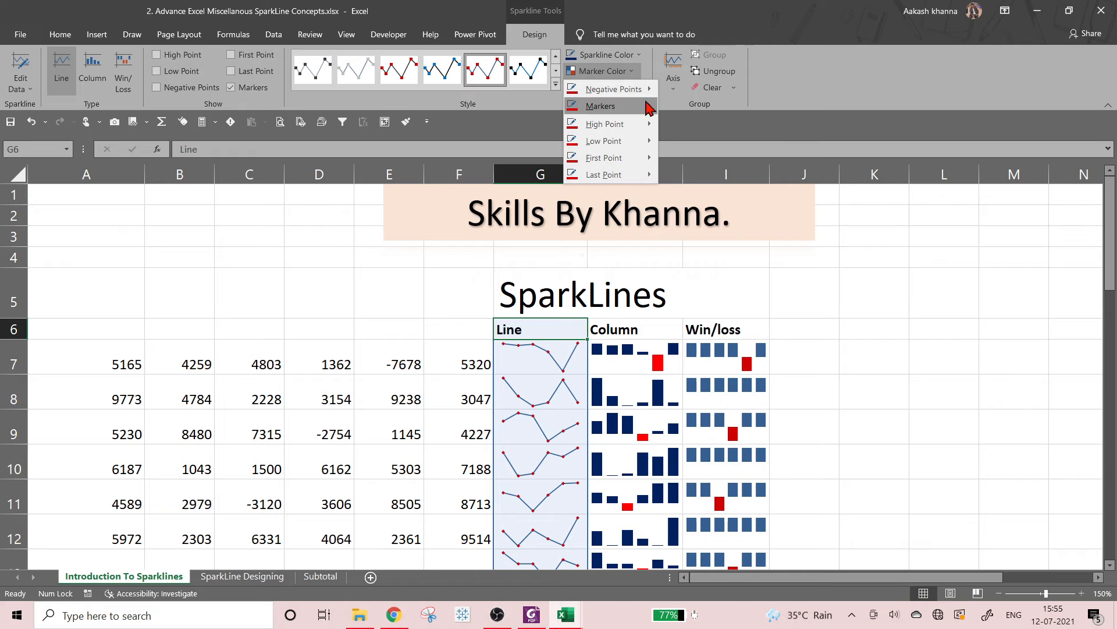
pyautogui.moveTo(650, 106)
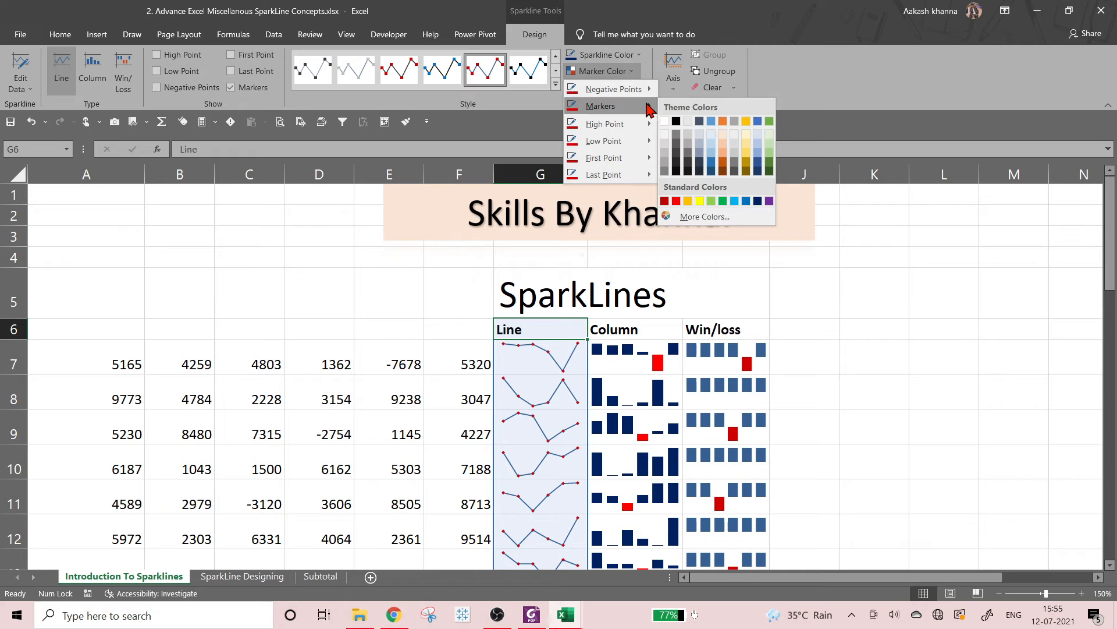
pyautogui.click(690, 201)
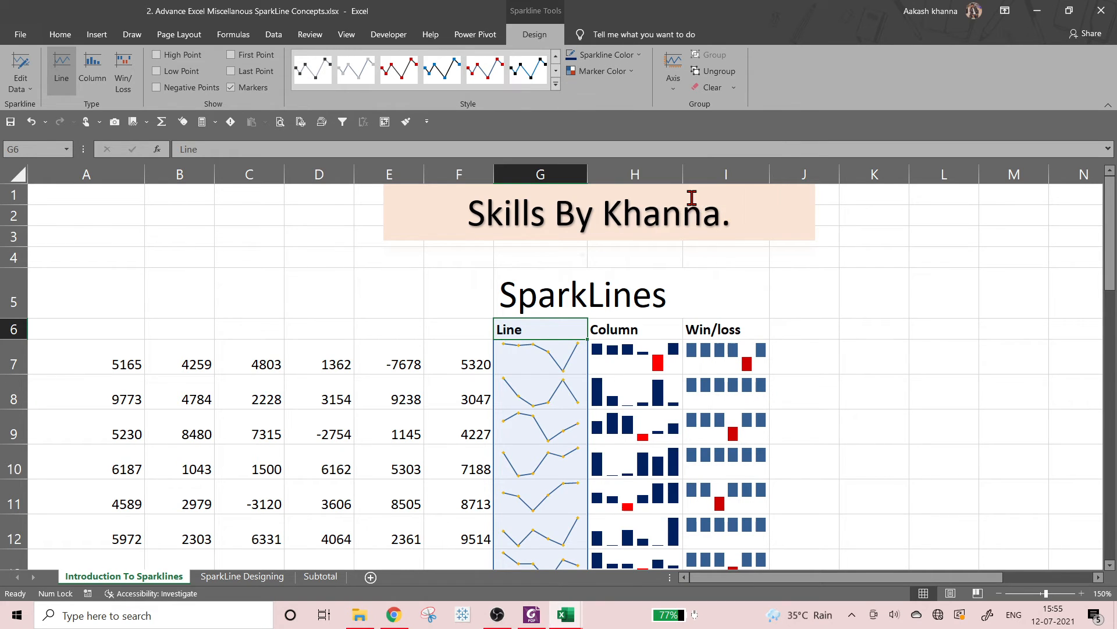
pyautogui.click(630, 72)
pyautogui.moveTo(635, 111)
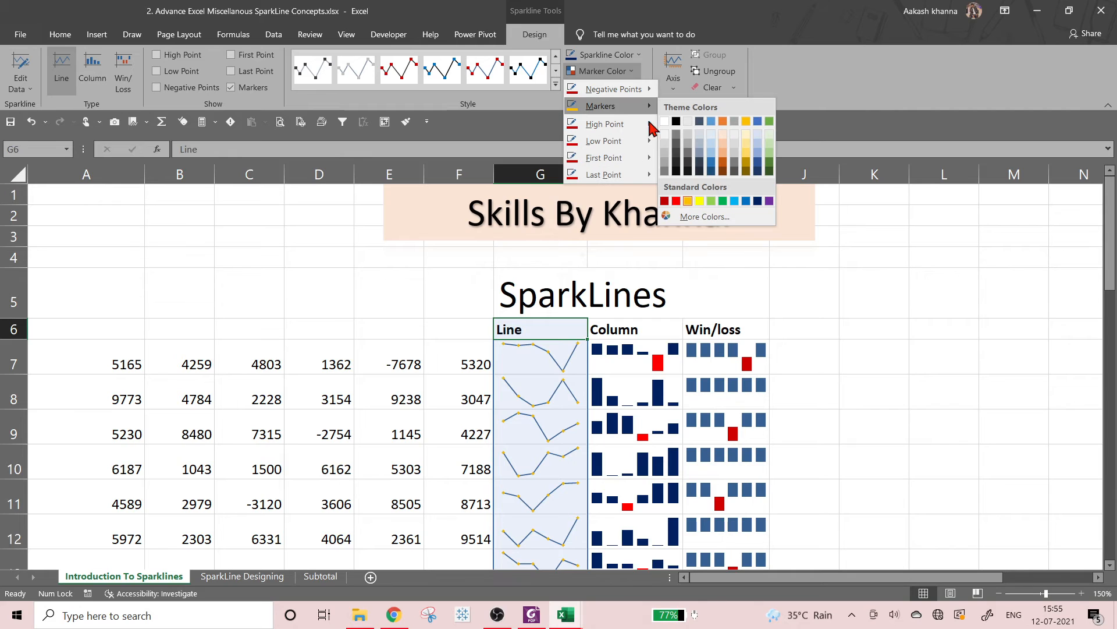
pyautogui.click(678, 201)
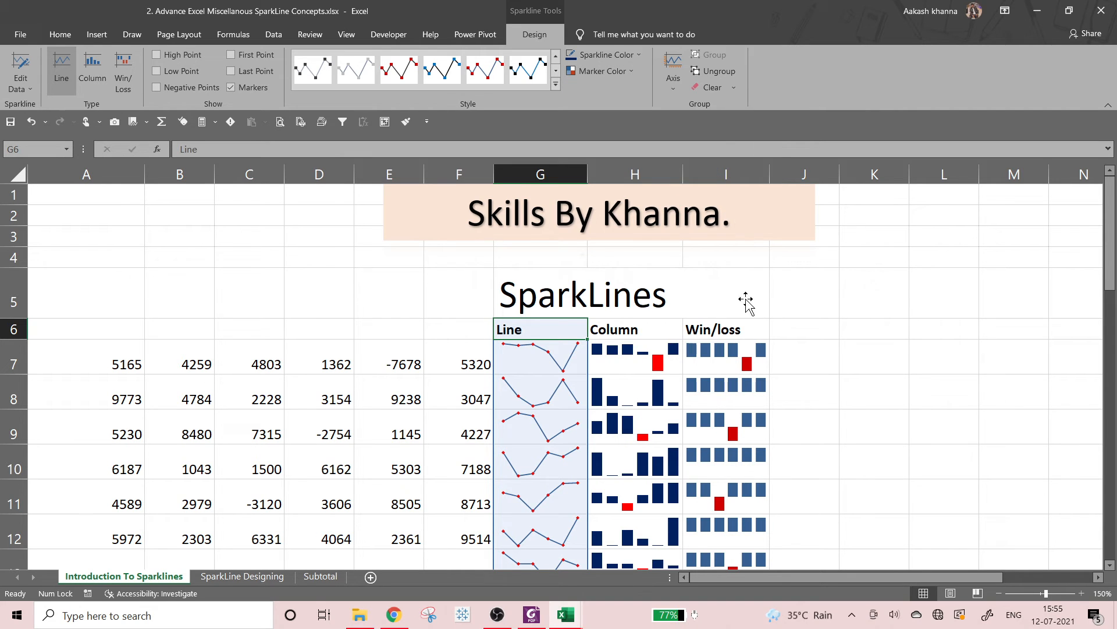
pyautogui.click(811, 338)
# Apply the sparkline style with blue lines and black markers to the line sparklines in column G.
pyautogui.click(523, 371)
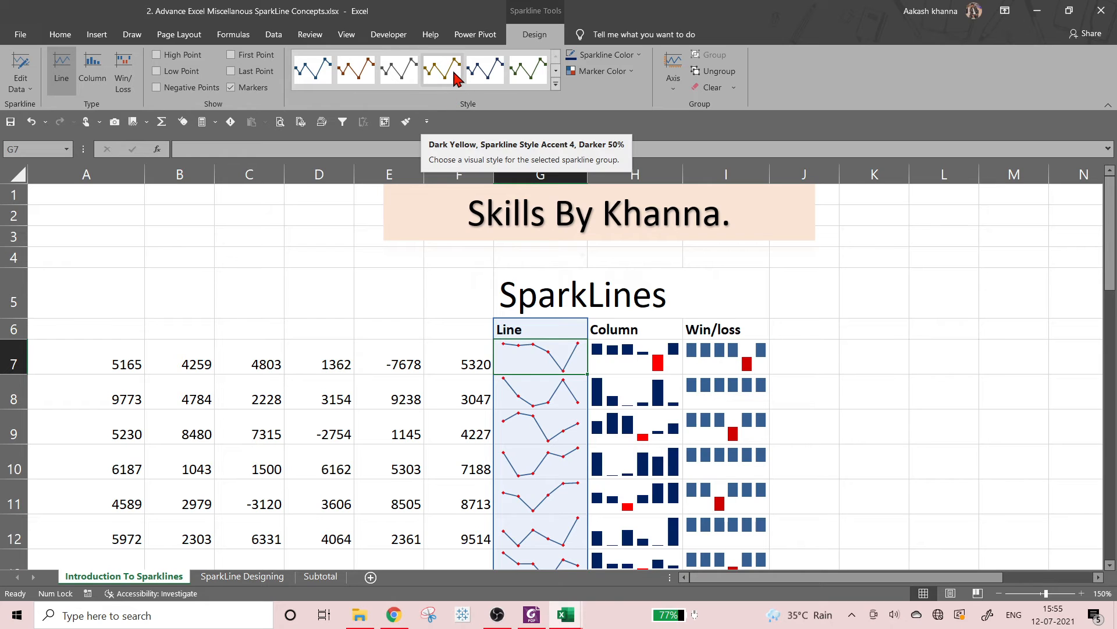
pyautogui.click(555, 84)
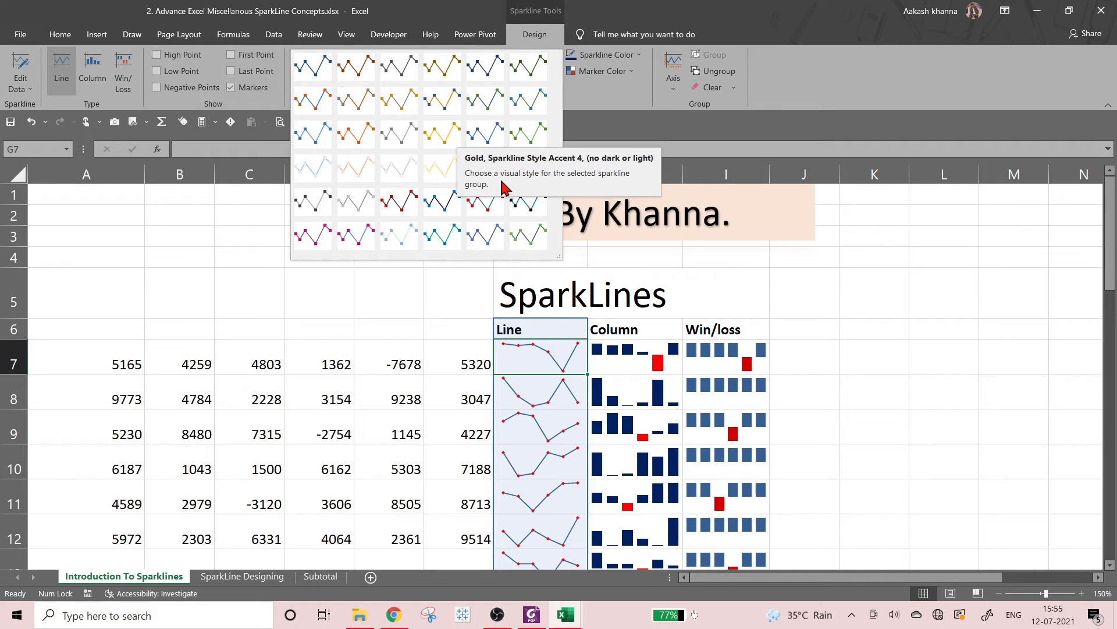
pyautogui.click(522, 221)
pyautogui.click(668, 292)
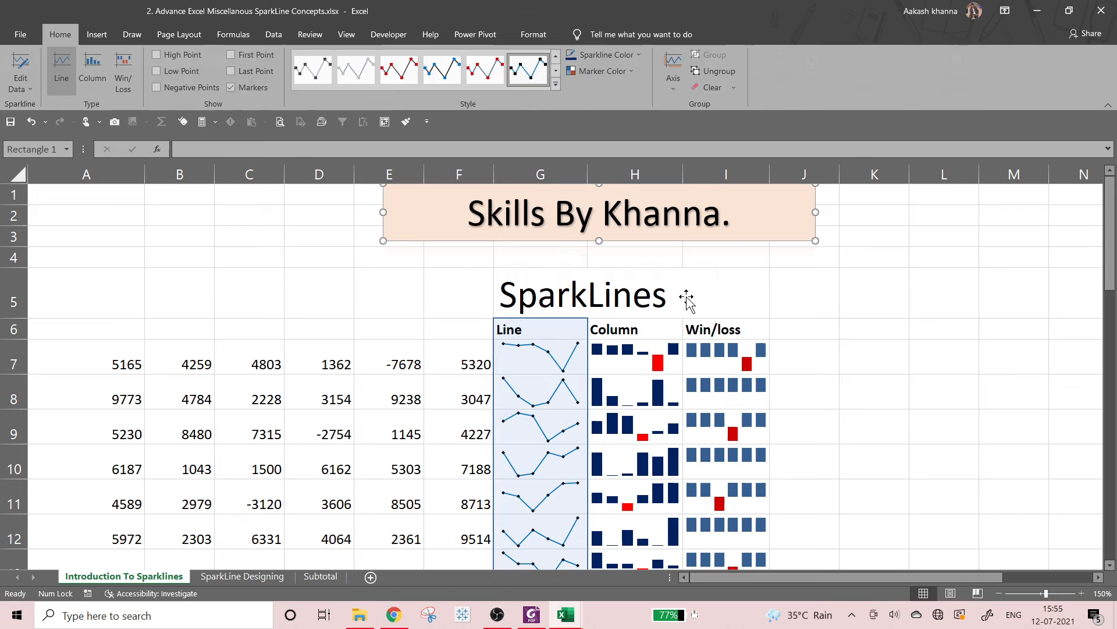
# Set the marker color of the line sparklines in column G to standard dark red.
pyautogui.click(567, 359)
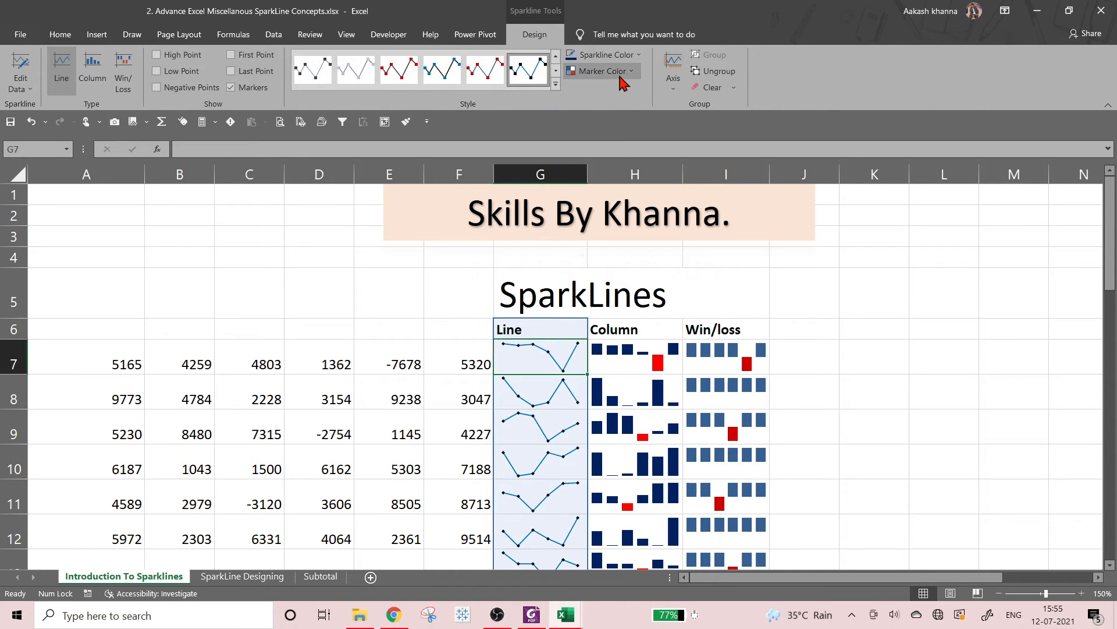
pyautogui.click(620, 78)
pyautogui.moveTo(630, 108)
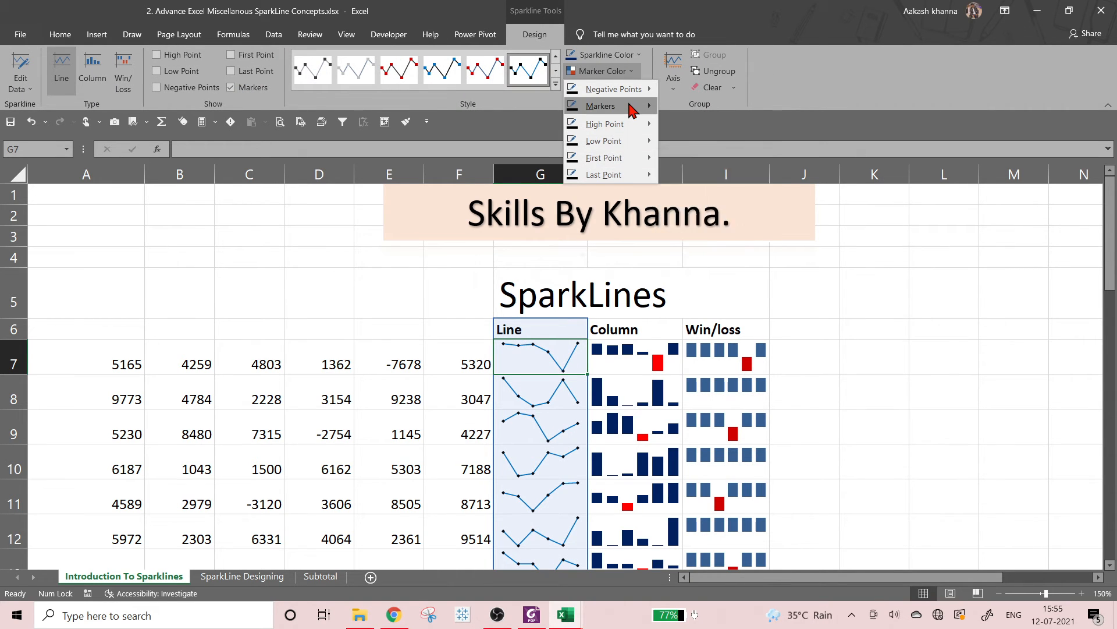
pyautogui.click(666, 199)
pyautogui.click(855, 305)
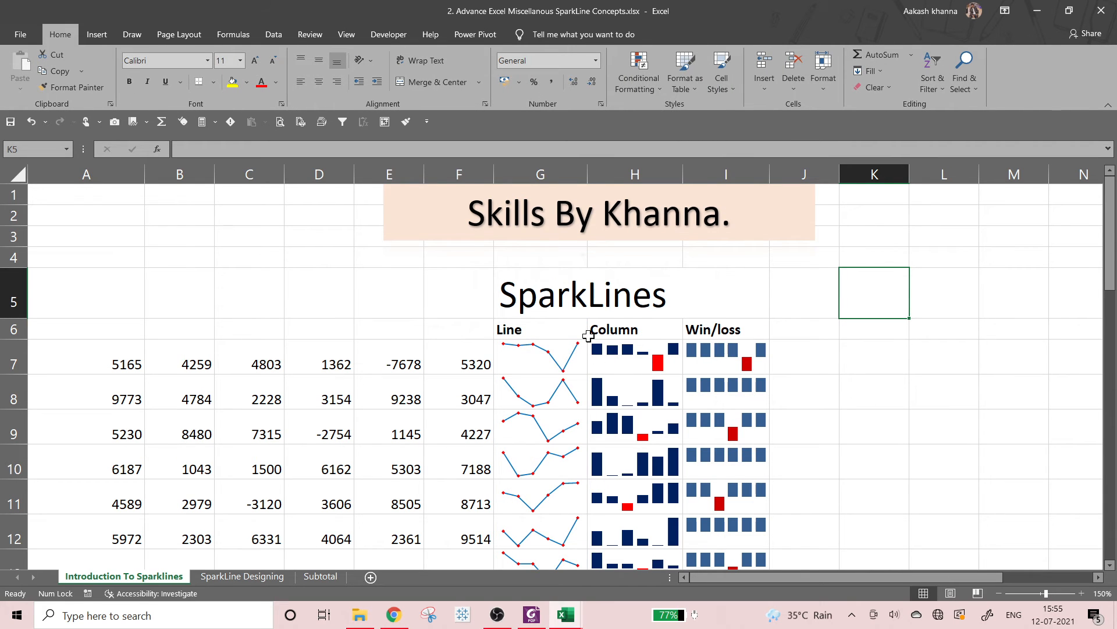
# Try hiding the line sparklines' markers and toggling their high, low, negative, first and last points.
pyautogui.click(525, 358)
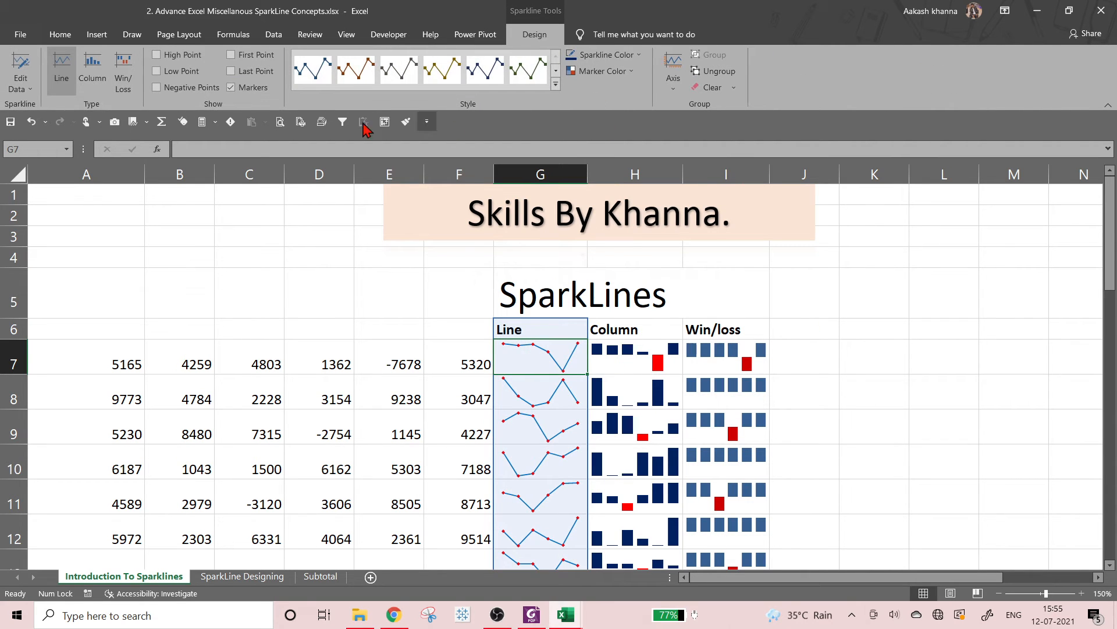
pyautogui.click(232, 87)
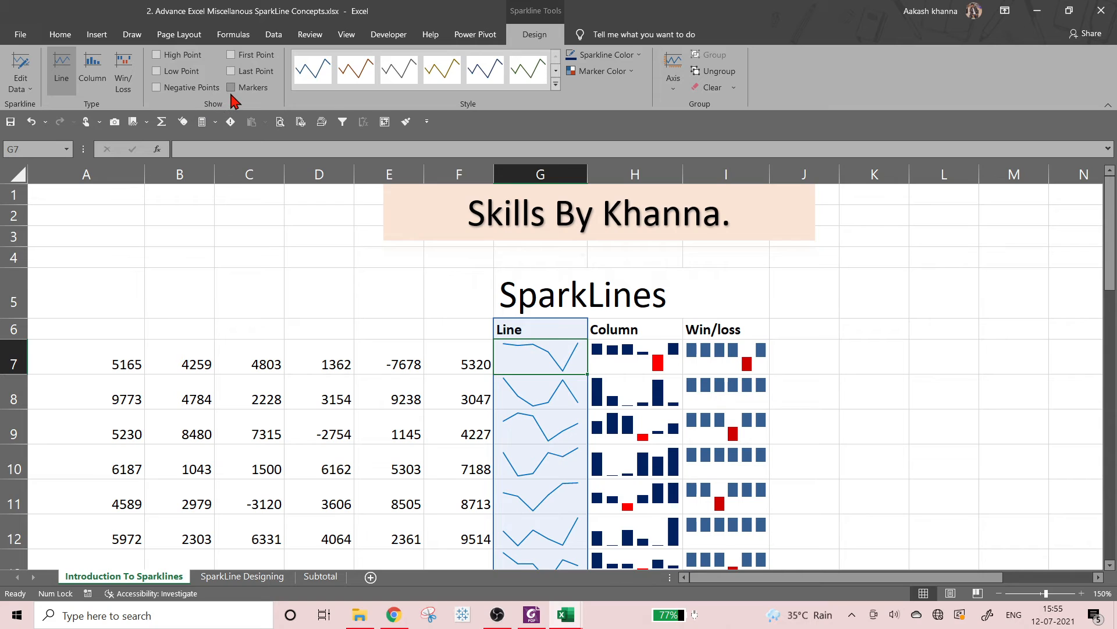
pyautogui.click(197, 56)
pyautogui.click(182, 87)
pyautogui.click(231, 55)
pyautogui.click(184, 89)
pyautogui.click(178, 72)
pyautogui.click(175, 57)
pyautogui.click(244, 56)
pyautogui.click(251, 74)
pyautogui.click(910, 364)
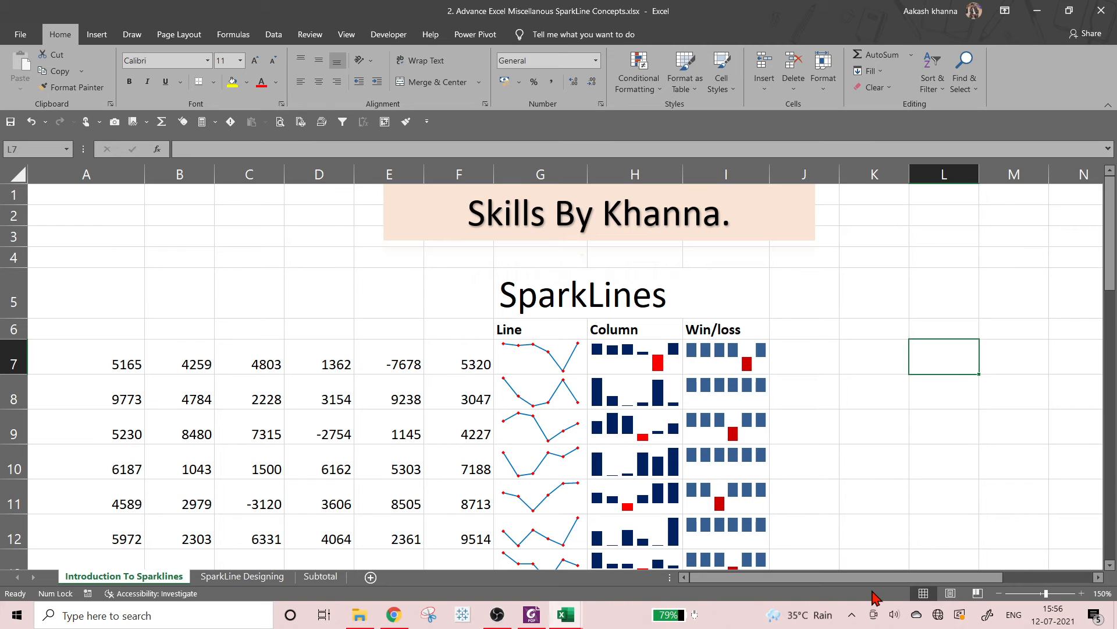
# Add the bold entry "Markers concept and formatting of Marker color" to the question list in P23.
pyautogui.moveTo(868, 579); pyautogui.dragTo(929, 579)
pyautogui.scroll(-6, 1052, 455)
pyautogui.click(1032, 351)
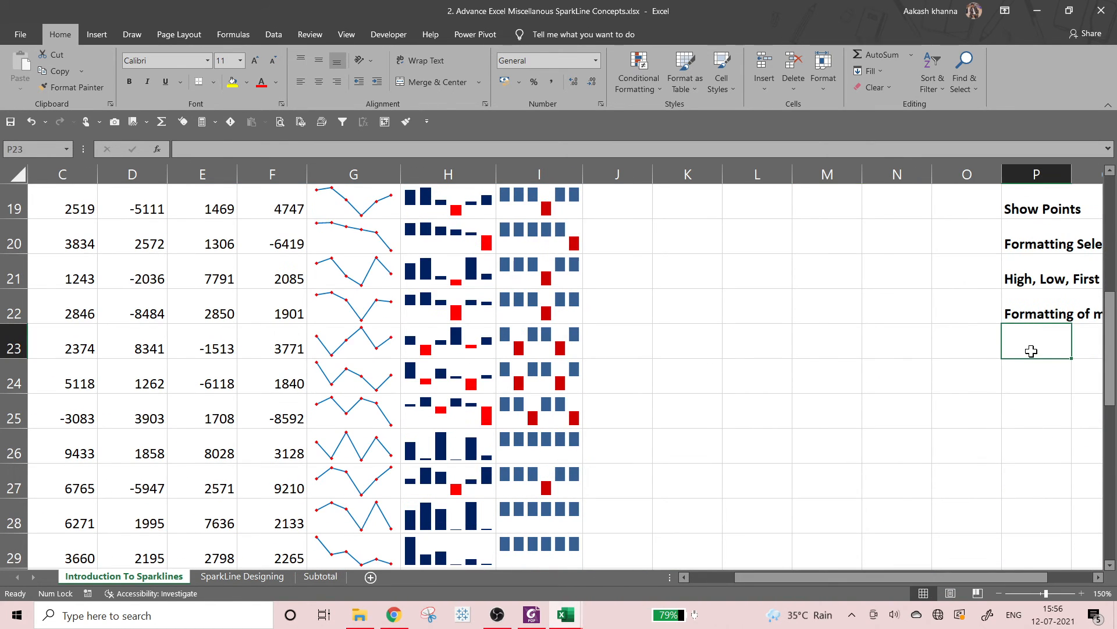
pyautogui.write('Markers')
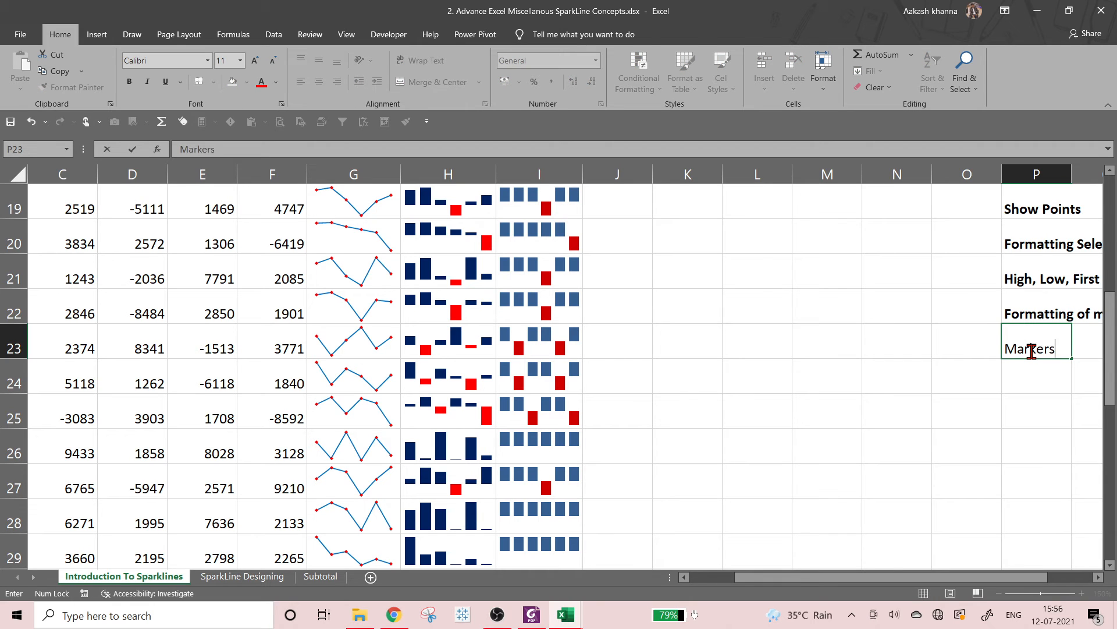
pyautogui.write(' concept and')
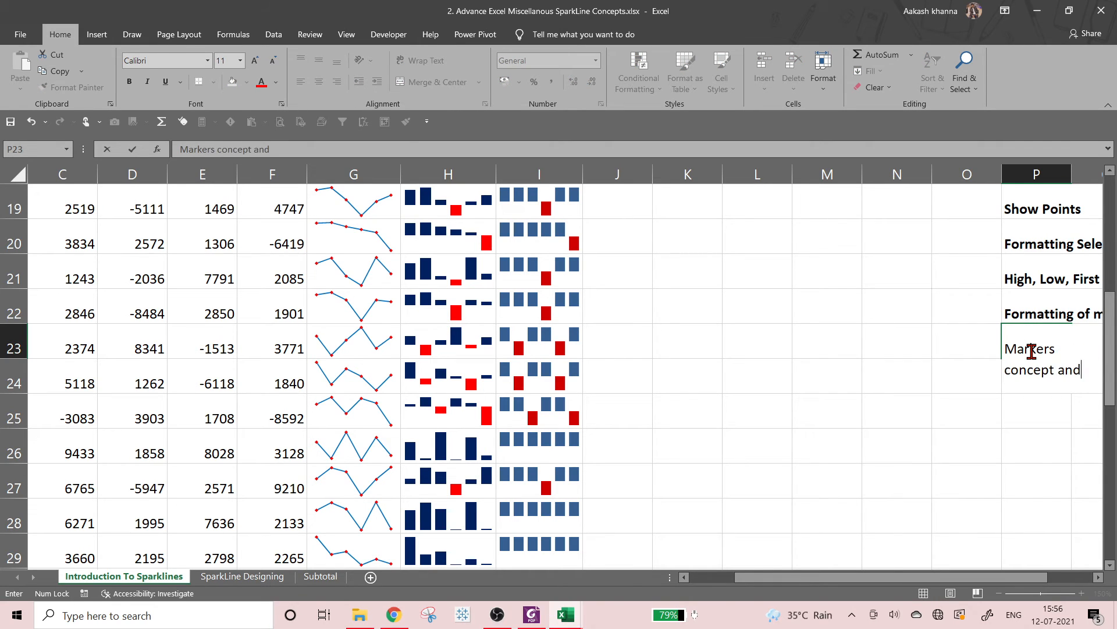
pyautogui.write(' formatting of')
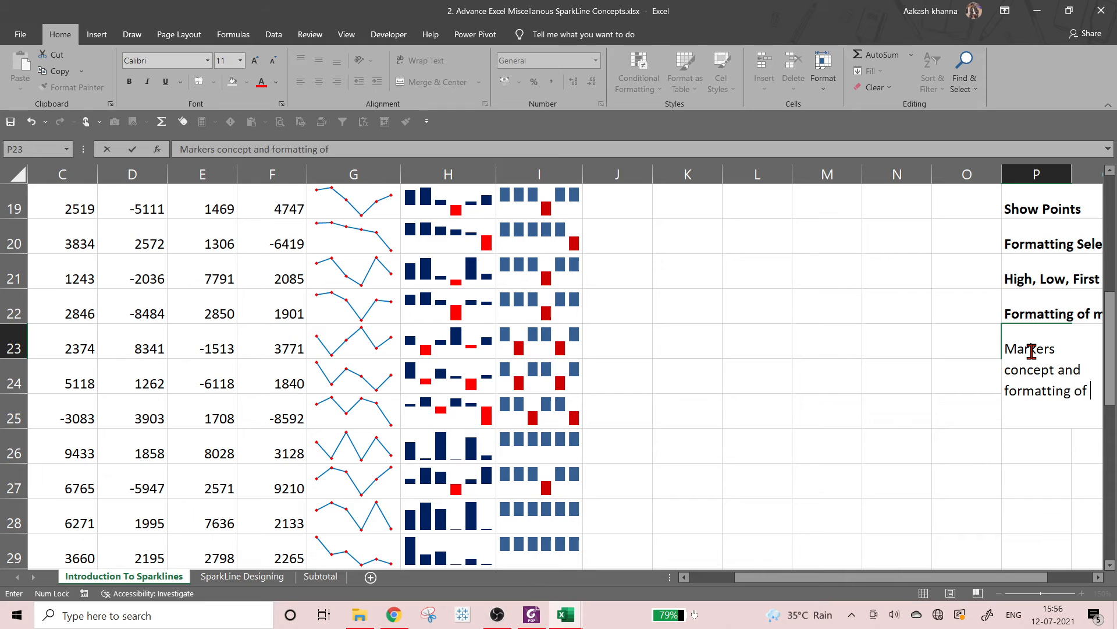
pyautogui.write(' Marker color')
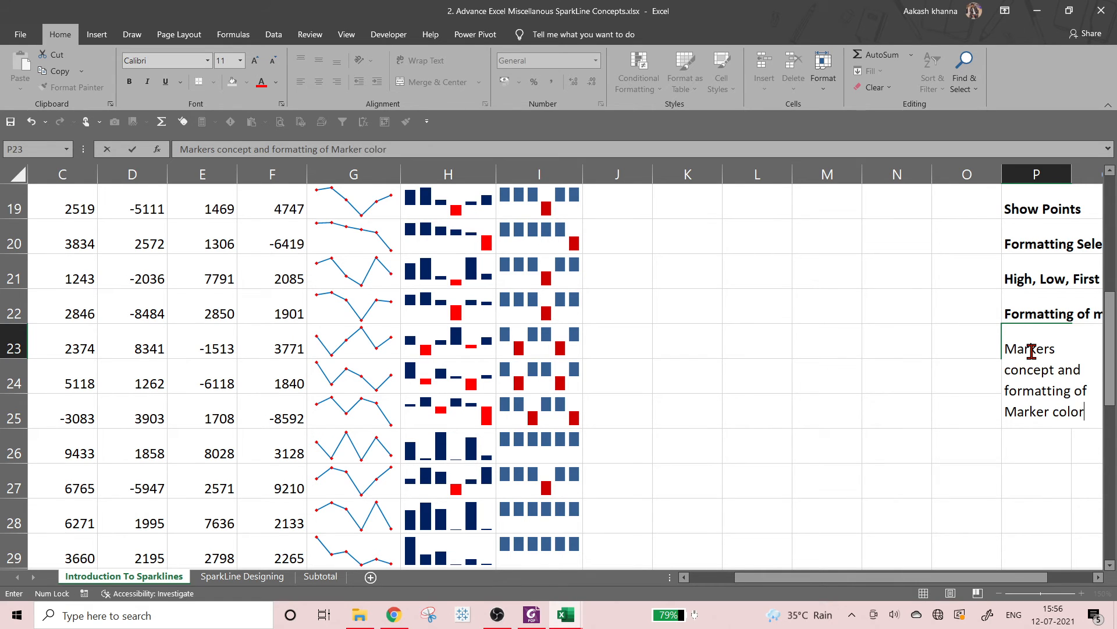
pyautogui.press('Return')
pyautogui.press('Up')
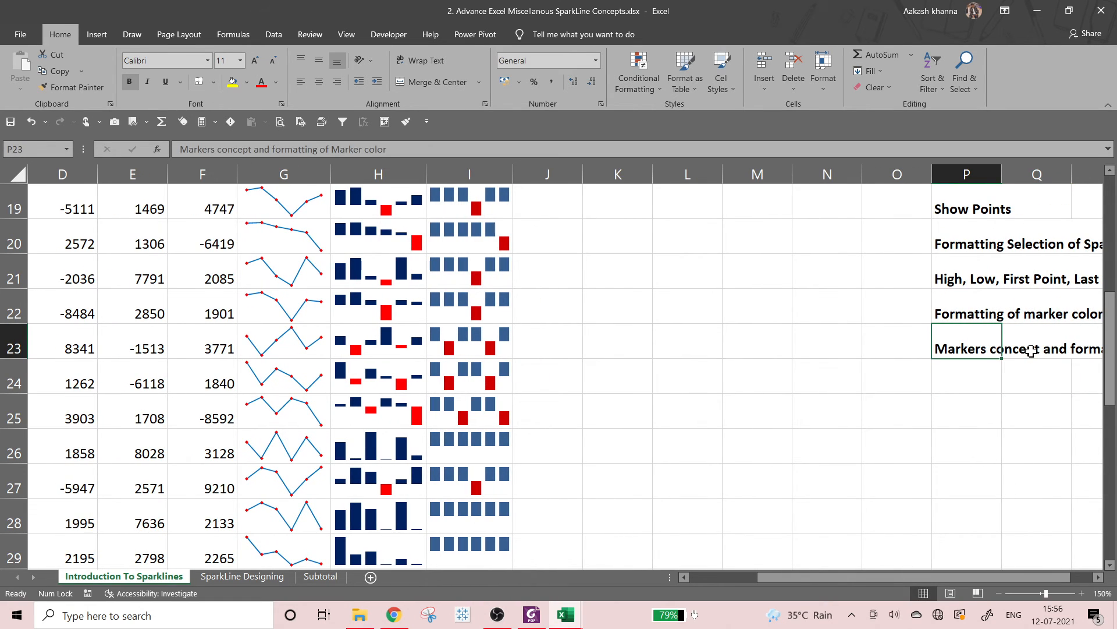
# Show the horizontal axis on the line sparklines in column G.
pyautogui.scroll(6, 623, 298)
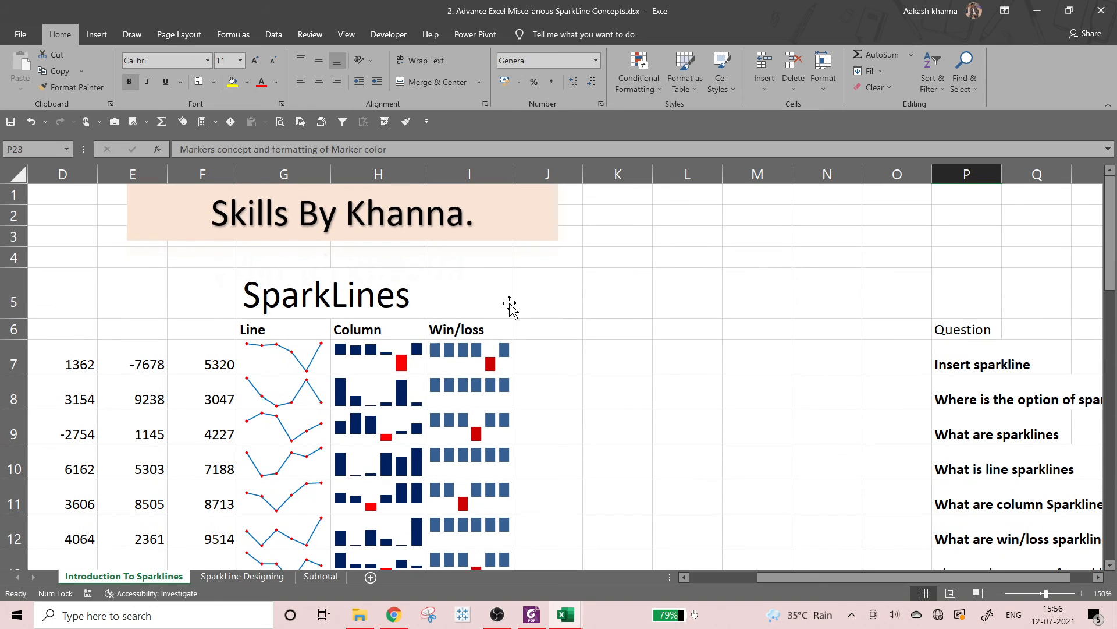
pyautogui.click(1041, 593)
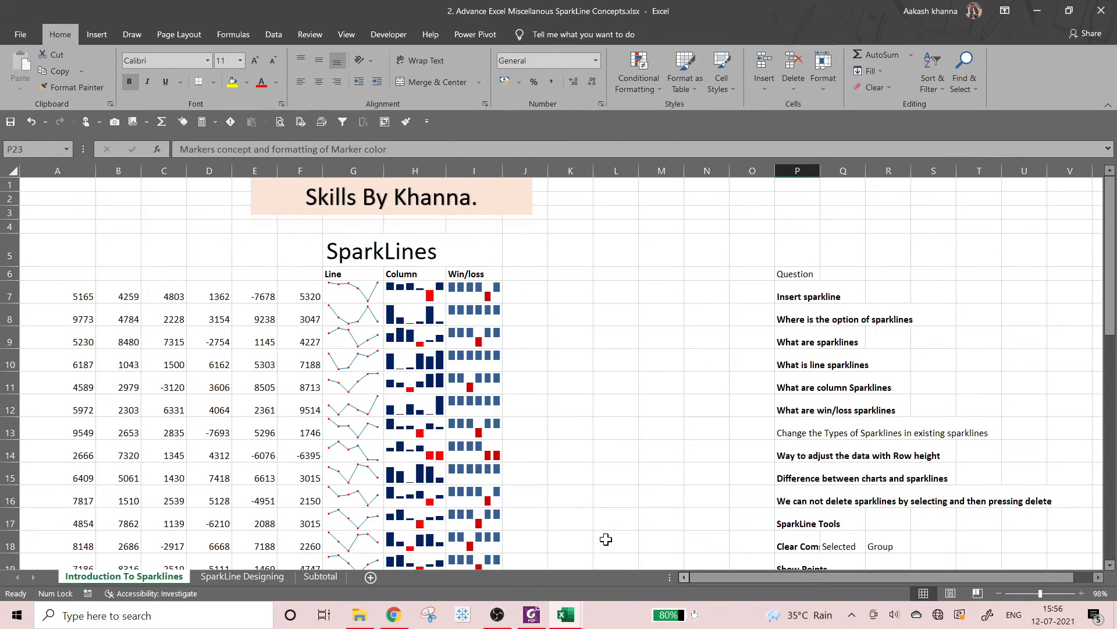
pyautogui.click(335, 294)
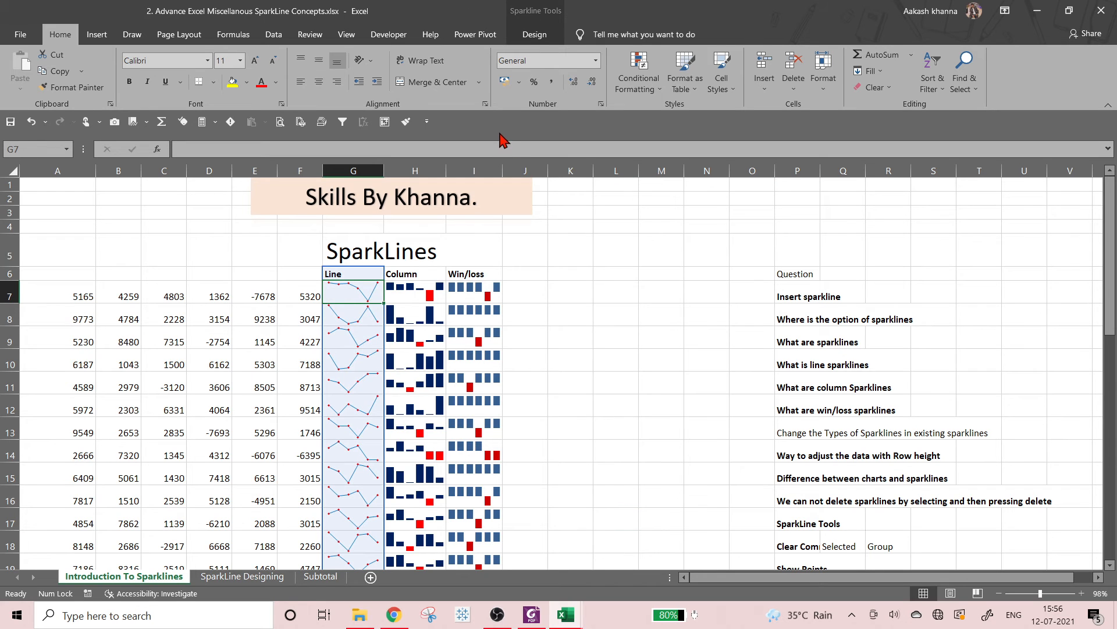
pyautogui.click(535, 33)
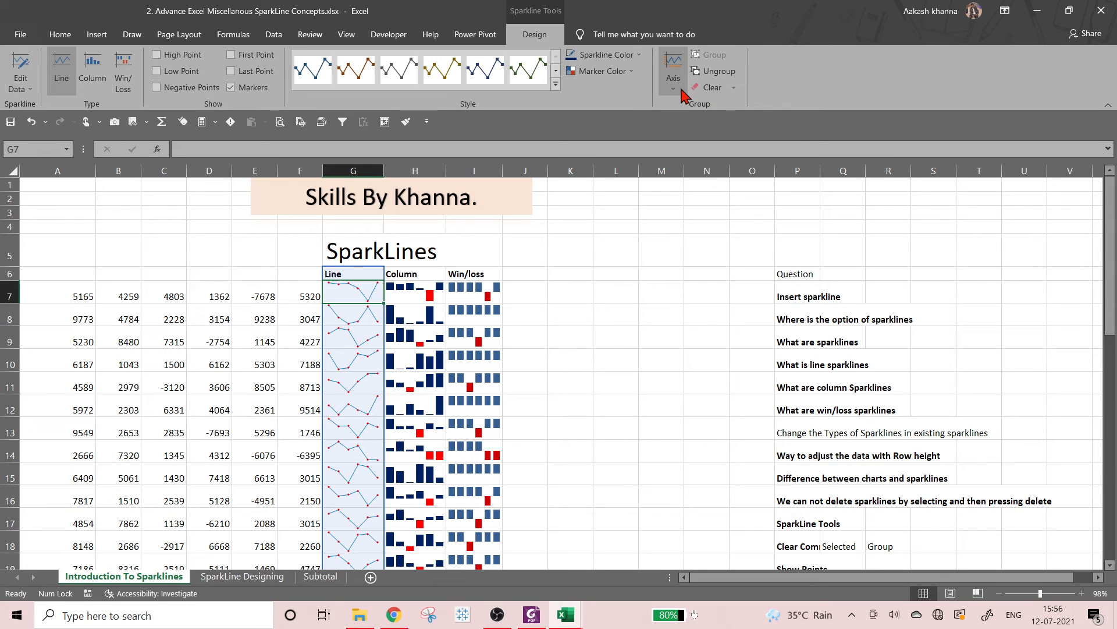
pyautogui.click(683, 95)
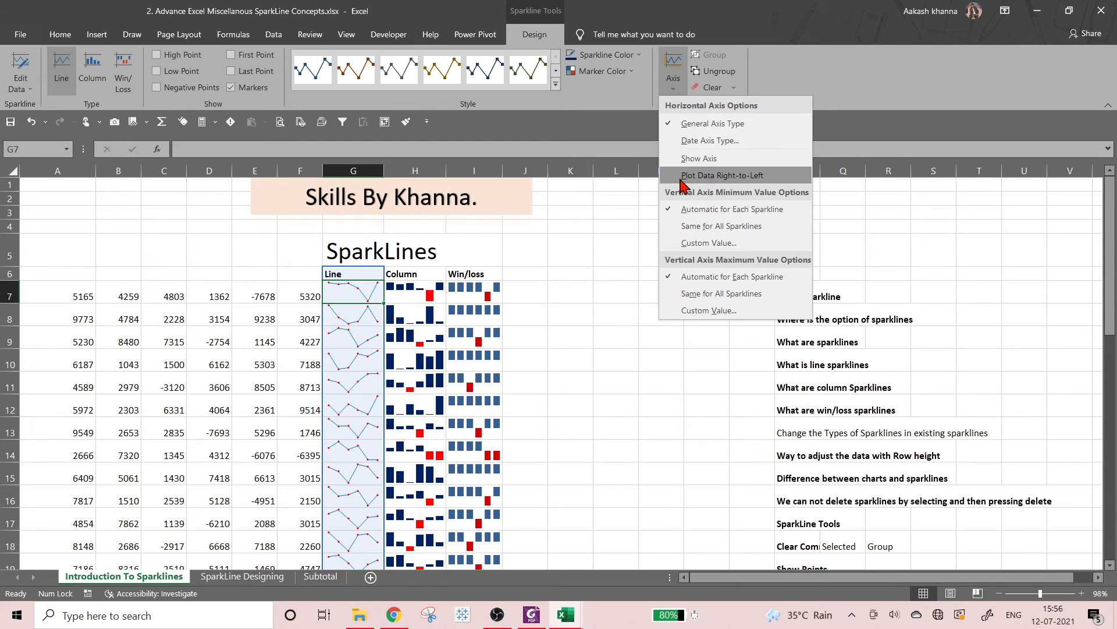
pyautogui.click(727, 159)
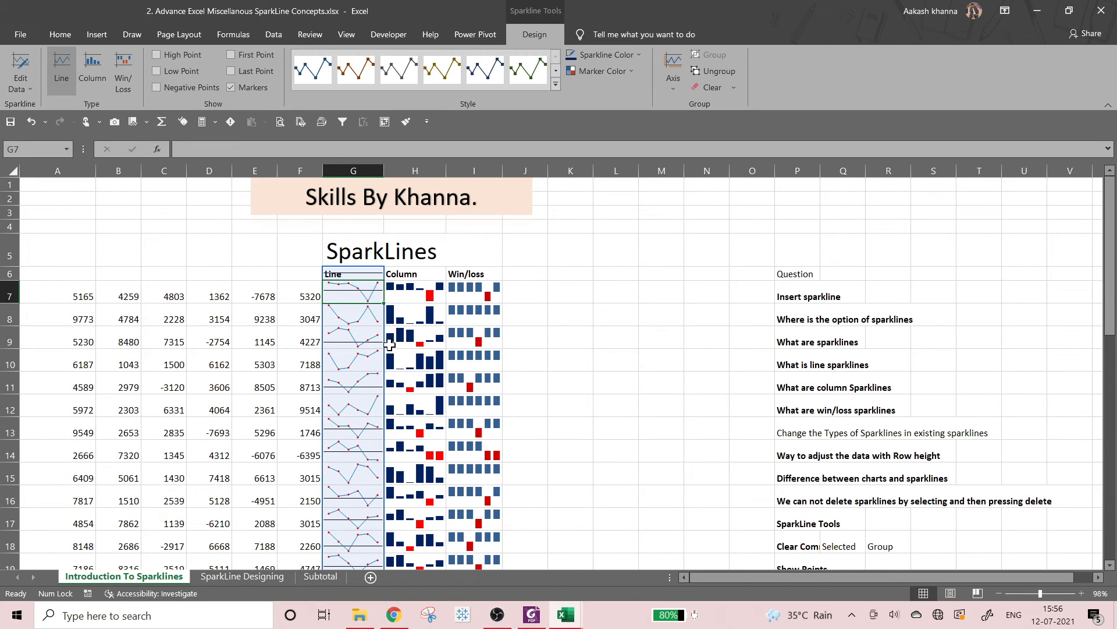
pyautogui.click(604, 308)
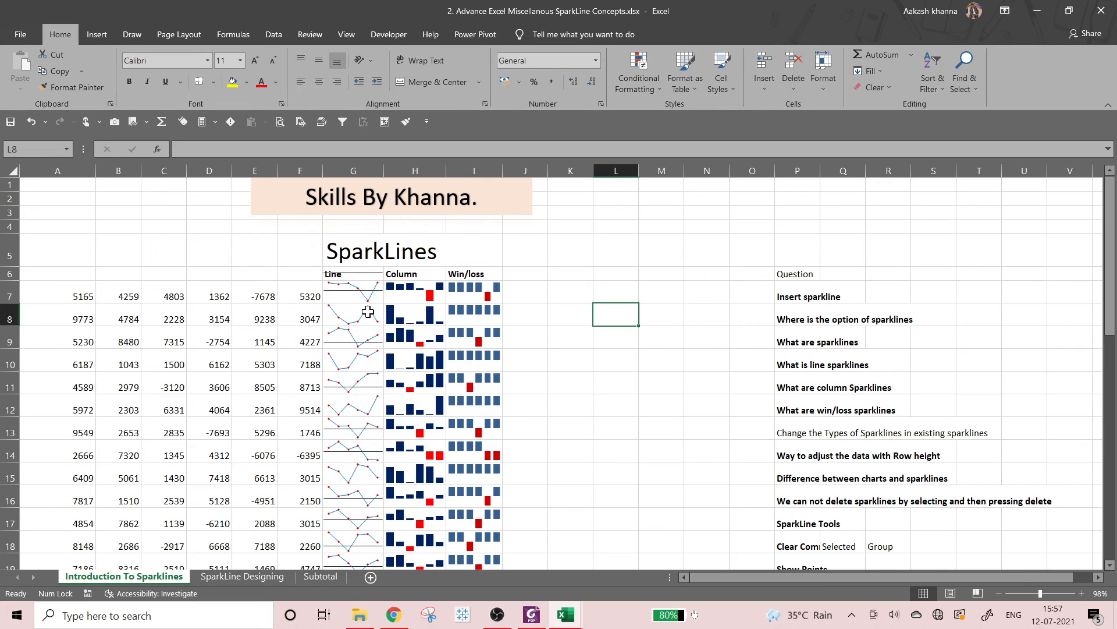
# Turn off the horizontal axis of the line sparklines in column G.
pyautogui.click(372, 297)
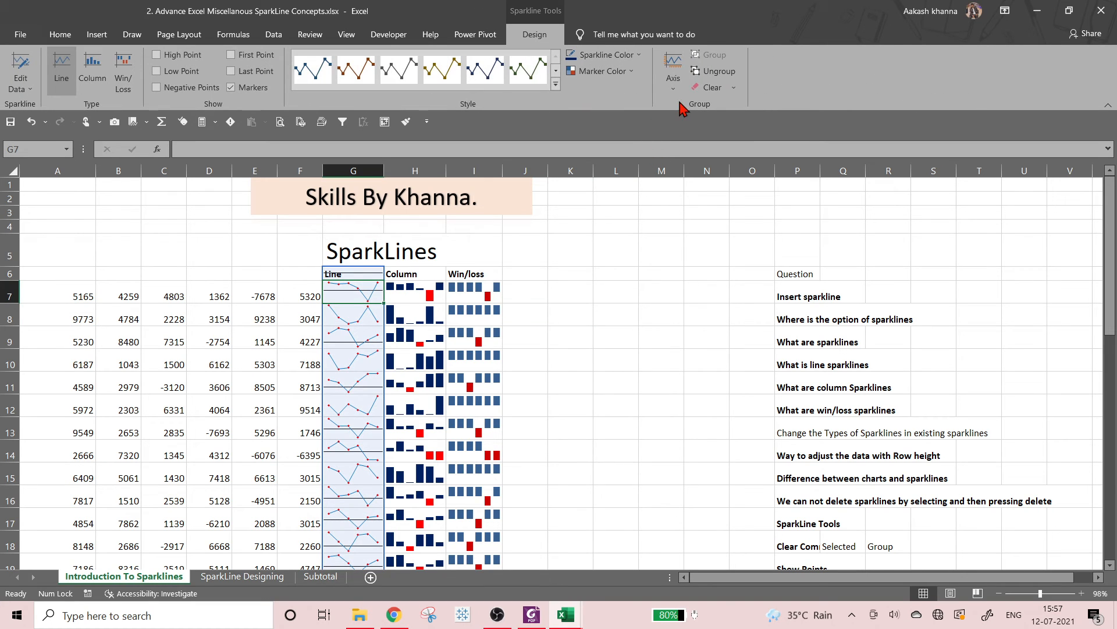
pyautogui.click(673, 82)
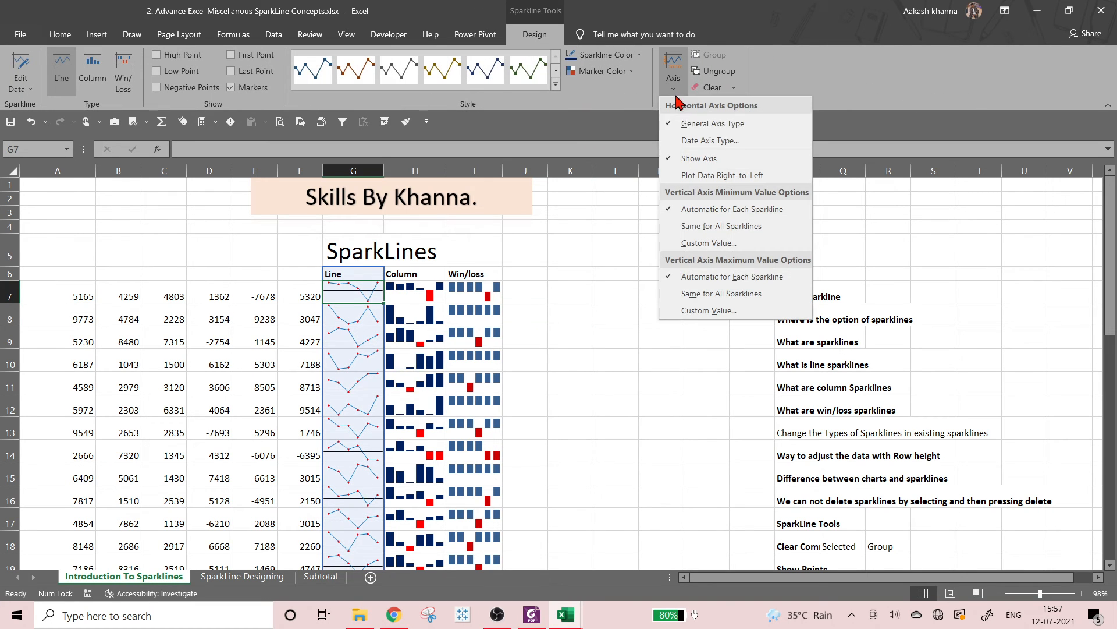
pyautogui.click(711, 159)
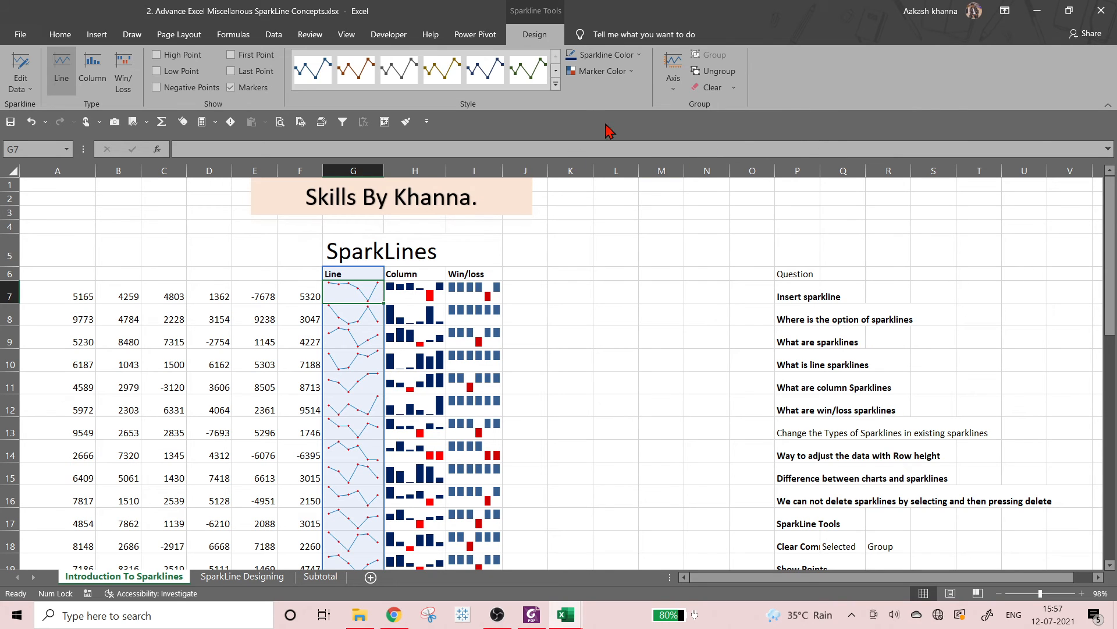
# Add the bold question "Can we change our sparkline" to the question list in P24.
pyautogui.click(674, 89)
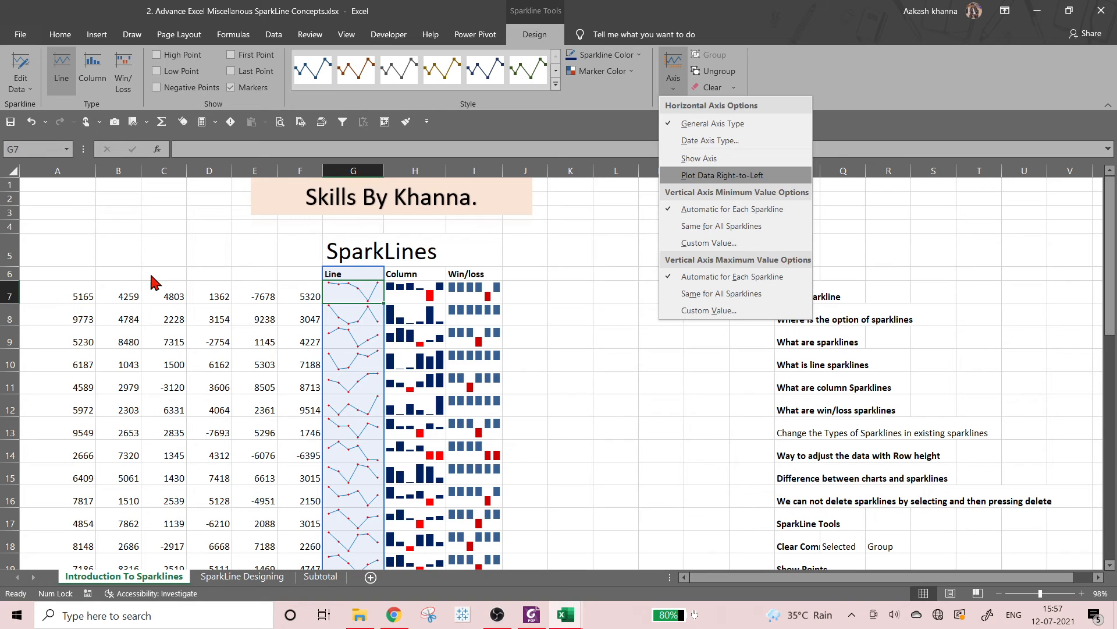
pyautogui.scroll(-4, 815, 448)
pyautogui.click(823, 440)
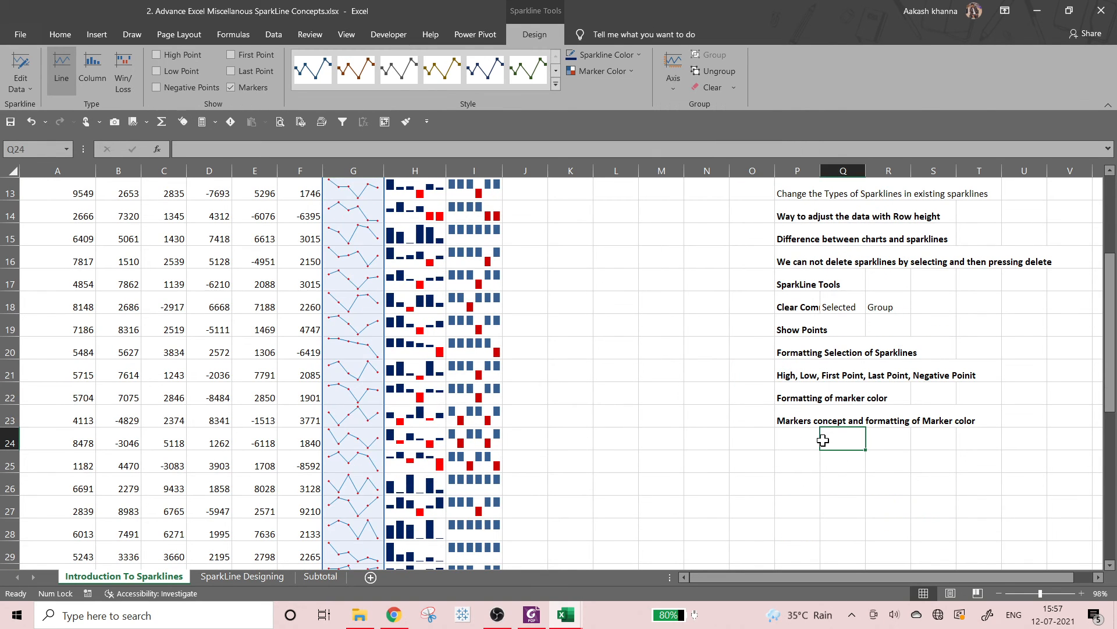
pyautogui.click(787, 439)
pyautogui.write('Can we')
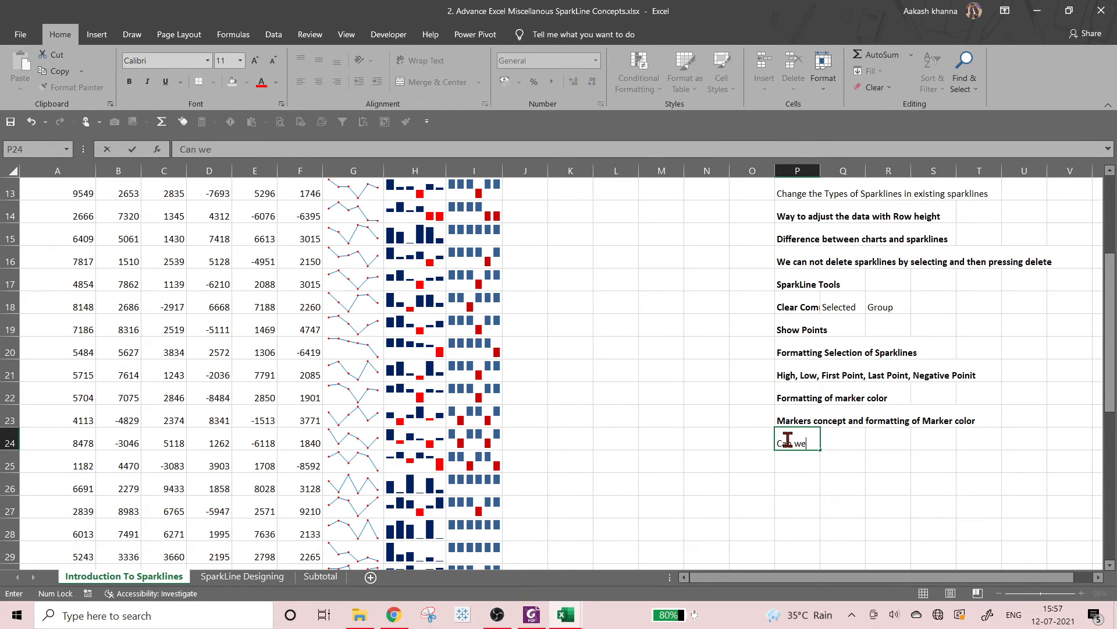
pyautogui.write(' change our spar')
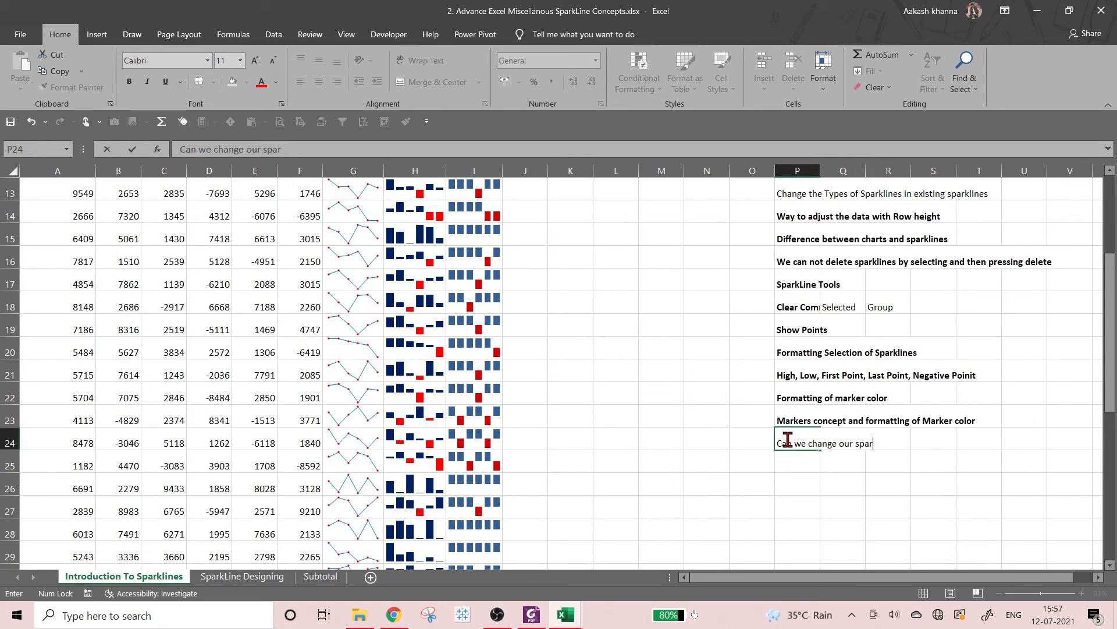
pyautogui.write('kline')
pyautogui.hotkey('ctrl', 'b')
# Answer the question in row 24 with "yes" in S24 and add "We can create from both sides" in P25.
pyautogui.press('Tab')
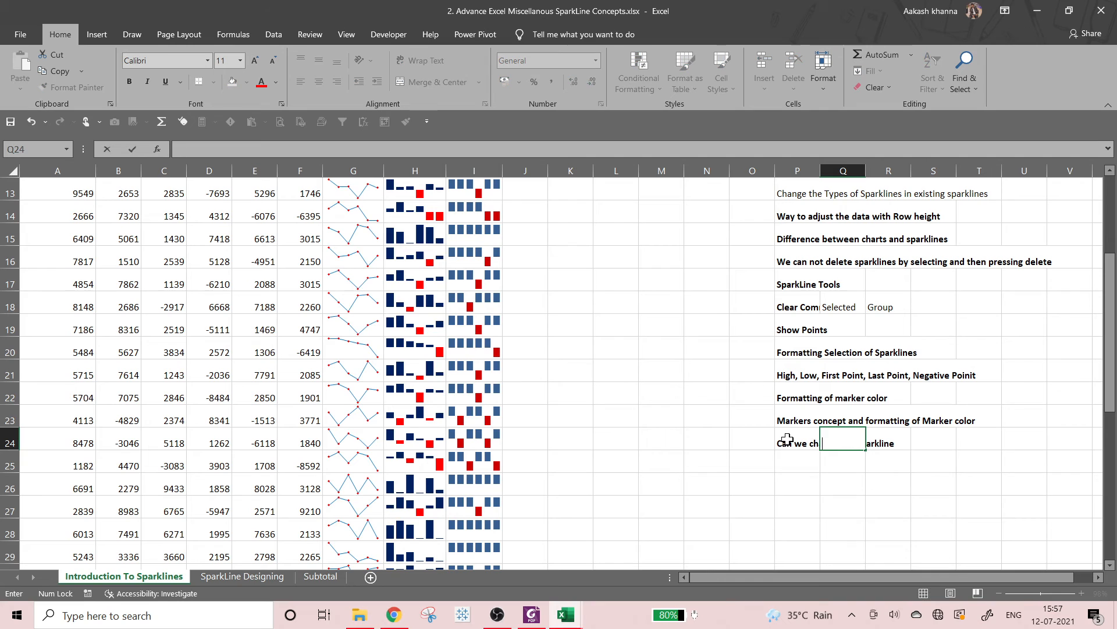
pyautogui.press('Tab')
pyautogui.press('Tab')
pyautogui.write('yes')
pyautogui.press('Return')
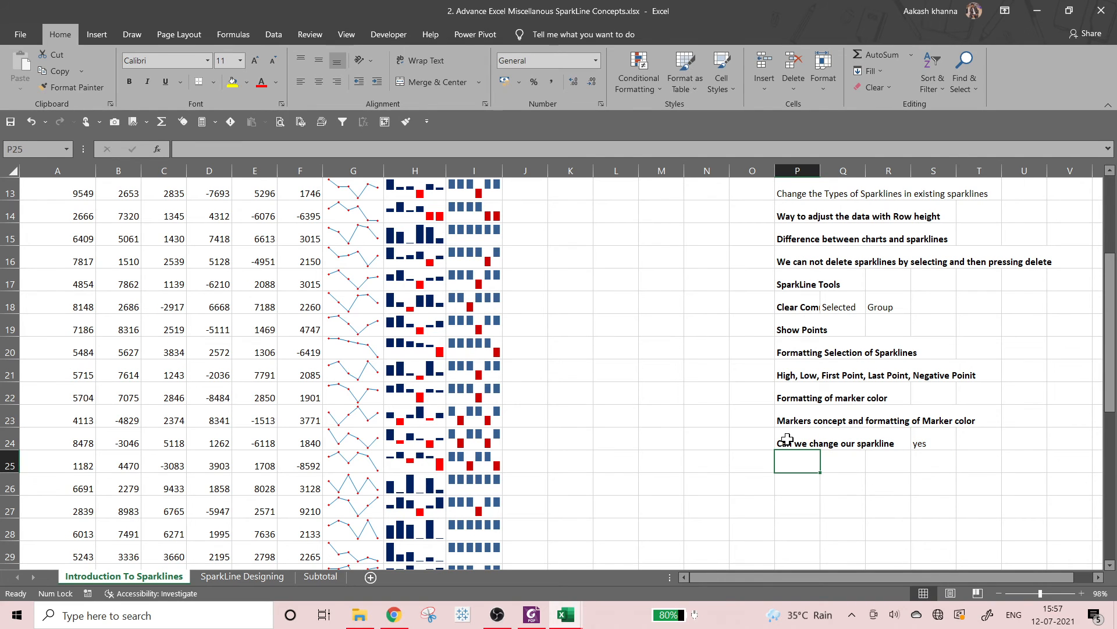
pyautogui.write('We can create from both sides')
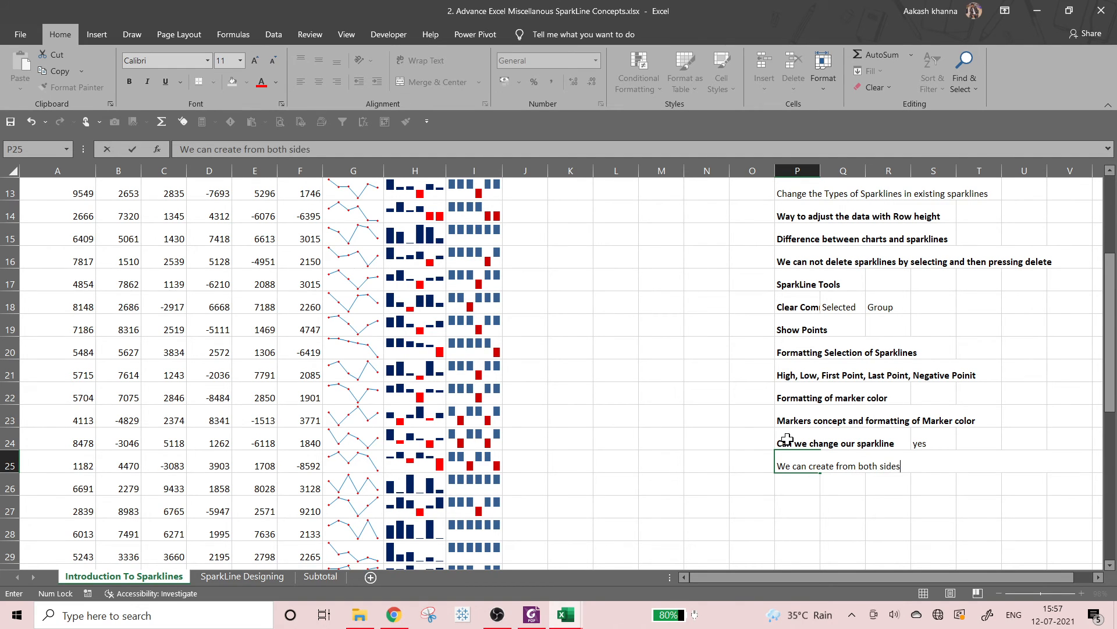
pyautogui.press('Return')
# Review the horizontal and vertical axis options of the line sparklines in column G.
pyautogui.press('Right')
pyautogui.hotkey('ctrl', 'Left')
pyautogui.hotkey('ctrl', 'Up')
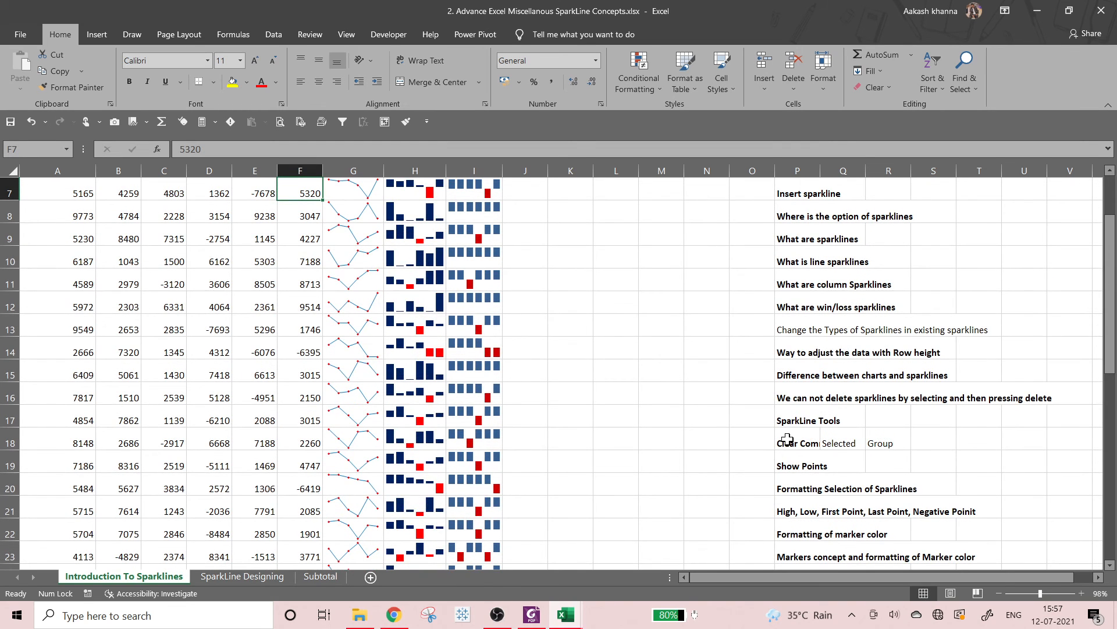
pyautogui.hotkey('ctrl', 'Up')
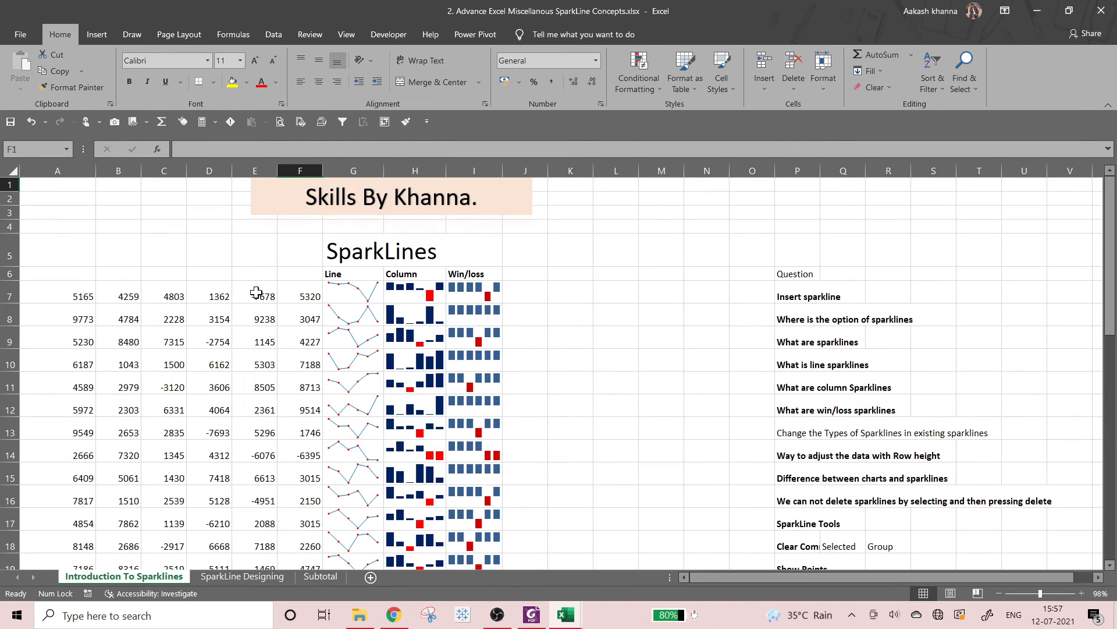
pyautogui.click(337, 290)
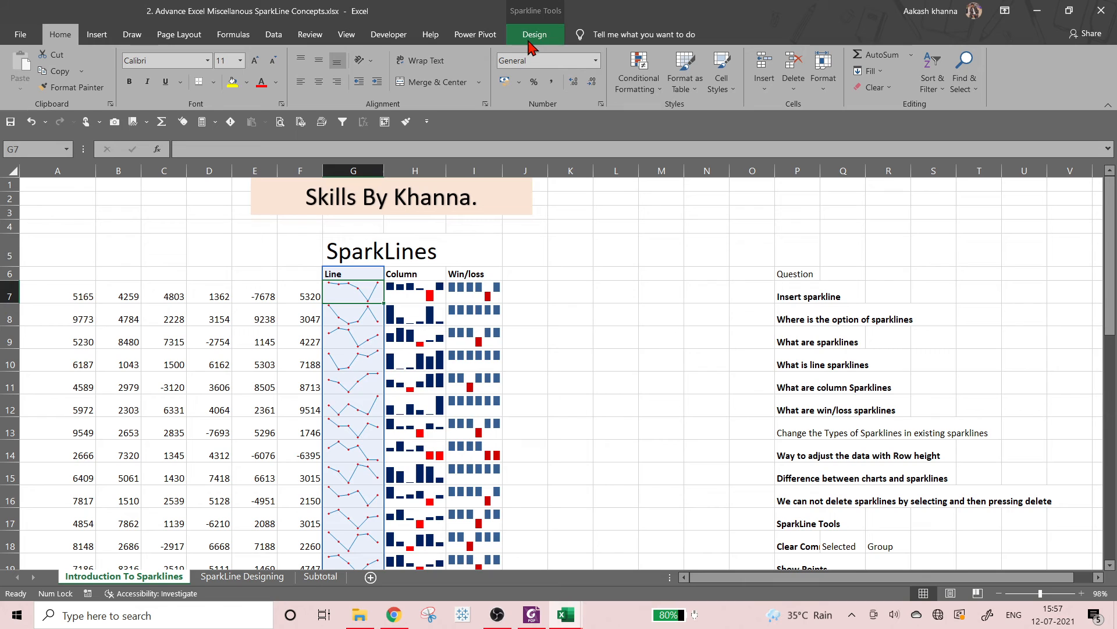
pyautogui.click(531, 36)
pyautogui.click(673, 73)
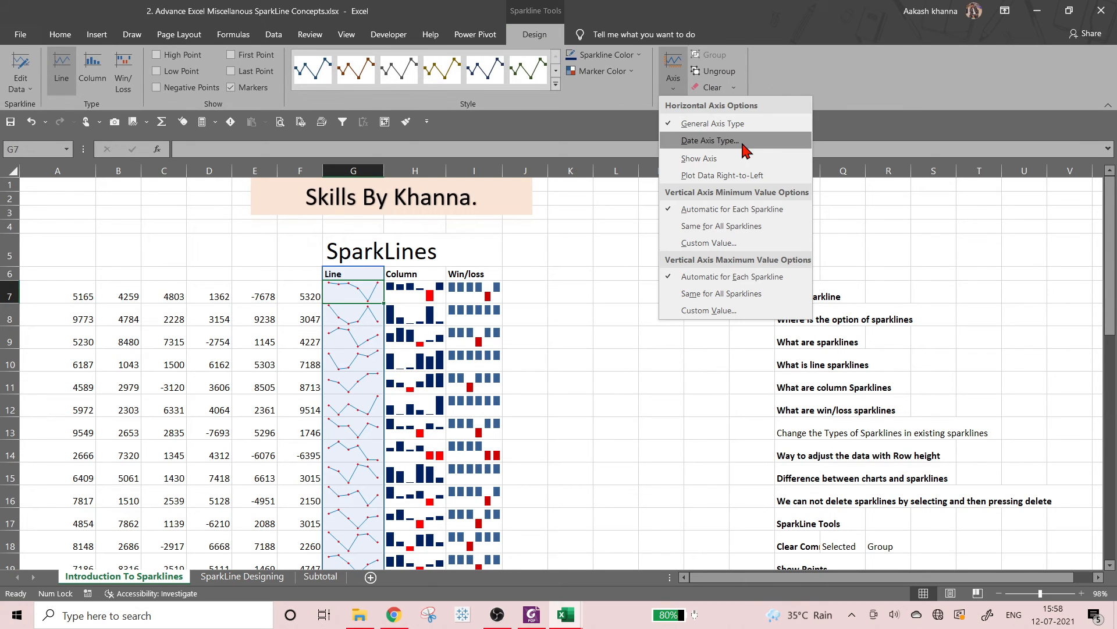
pyautogui.click(550, 340)
# Merge cells J5:M5 beside the SparkLines title.
pyautogui.click(538, 287)
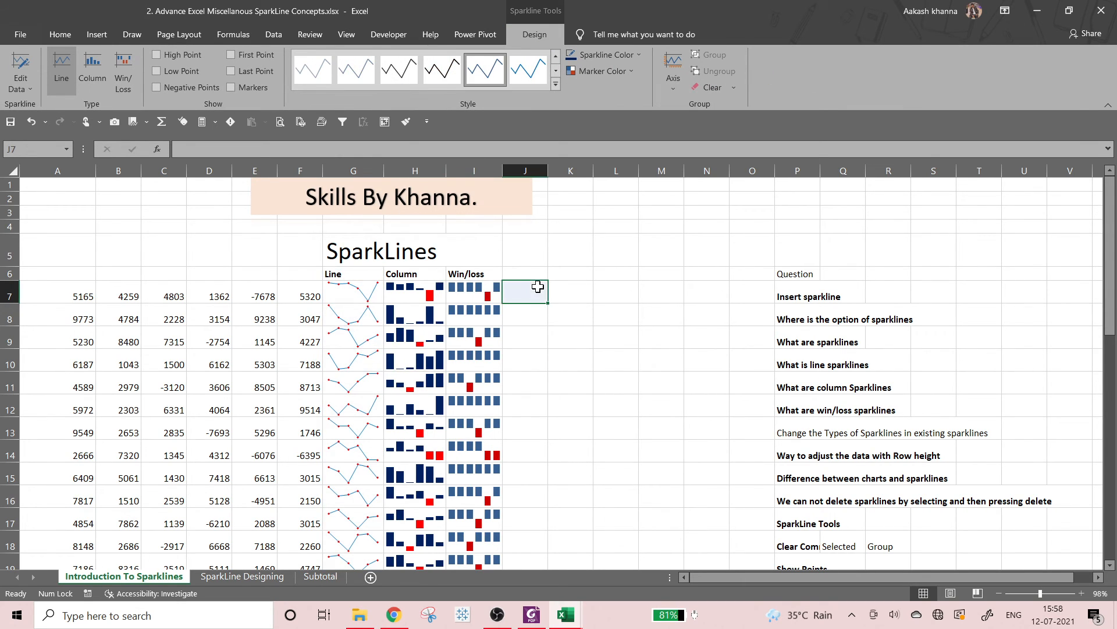
pyautogui.click(541, 272)
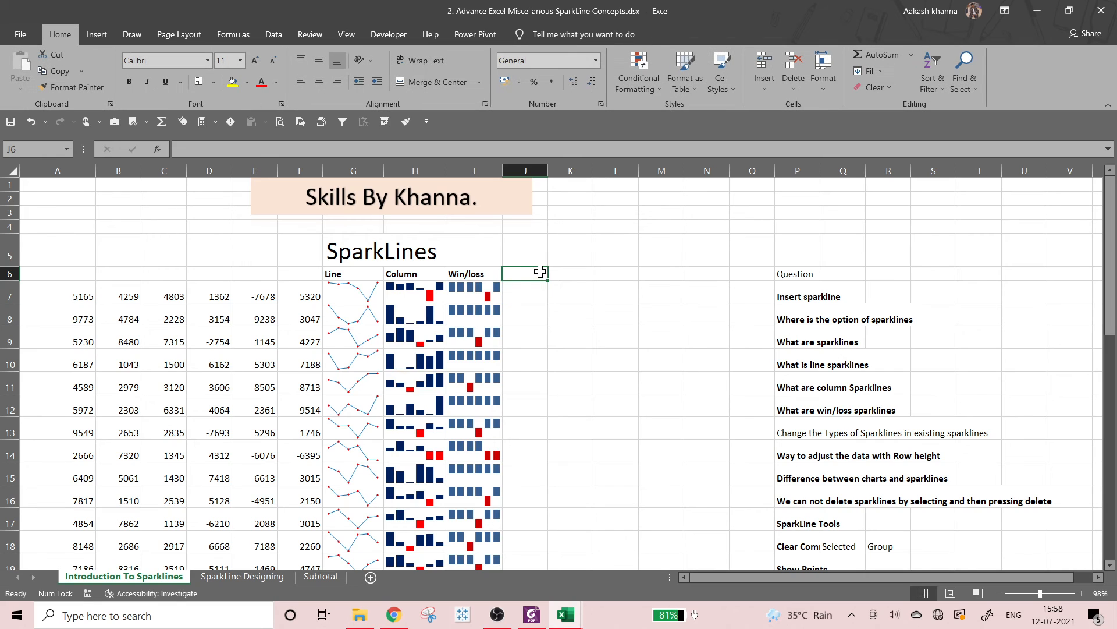
pyautogui.press('Up')
pyautogui.hotkey('shift', 'Right')
pyautogui.hotkey('shift', 'Right')
pyautogui.hotkey('shift', 'Right')
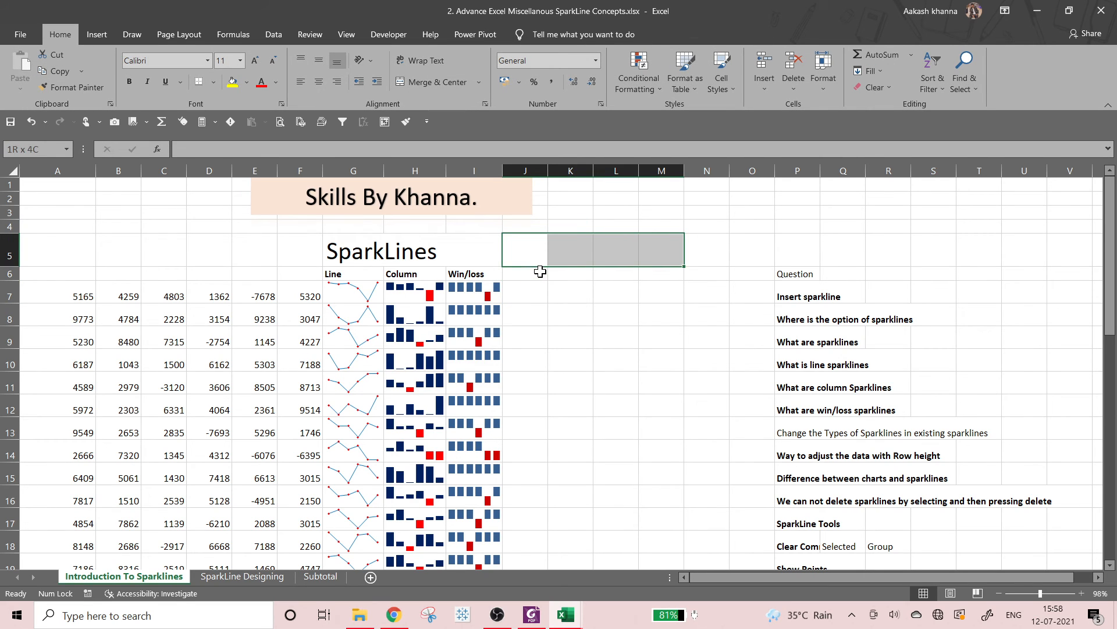
pyautogui.press('alt')
pyautogui.press('h')
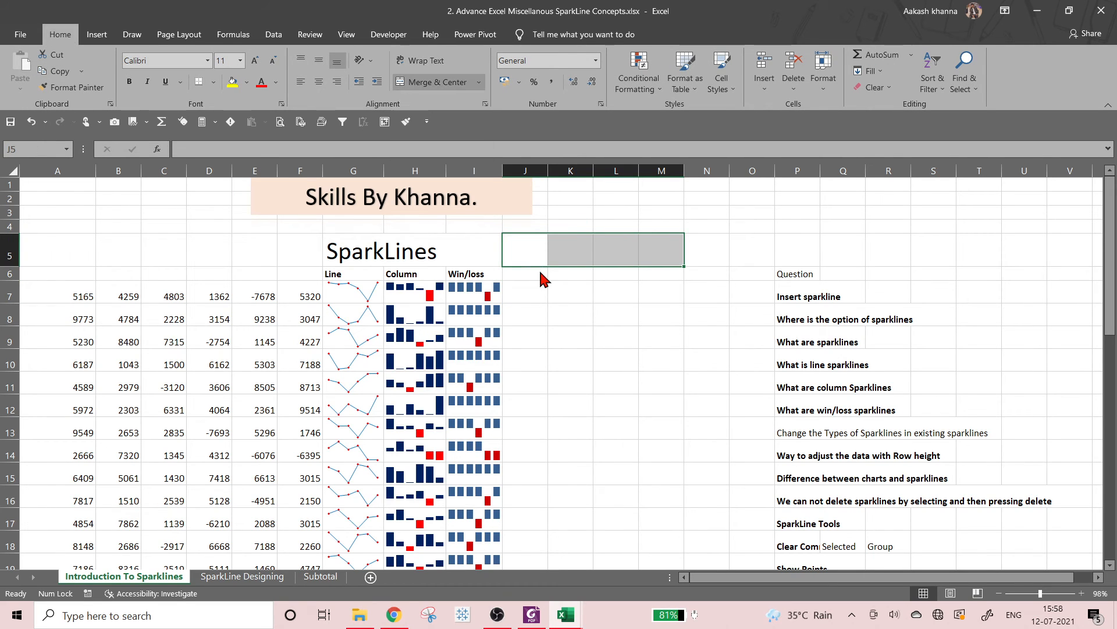
pyautogui.write('mc')
# Enter the heading "Right to left data set" in the merged cell J5.
pyautogui.write('R')
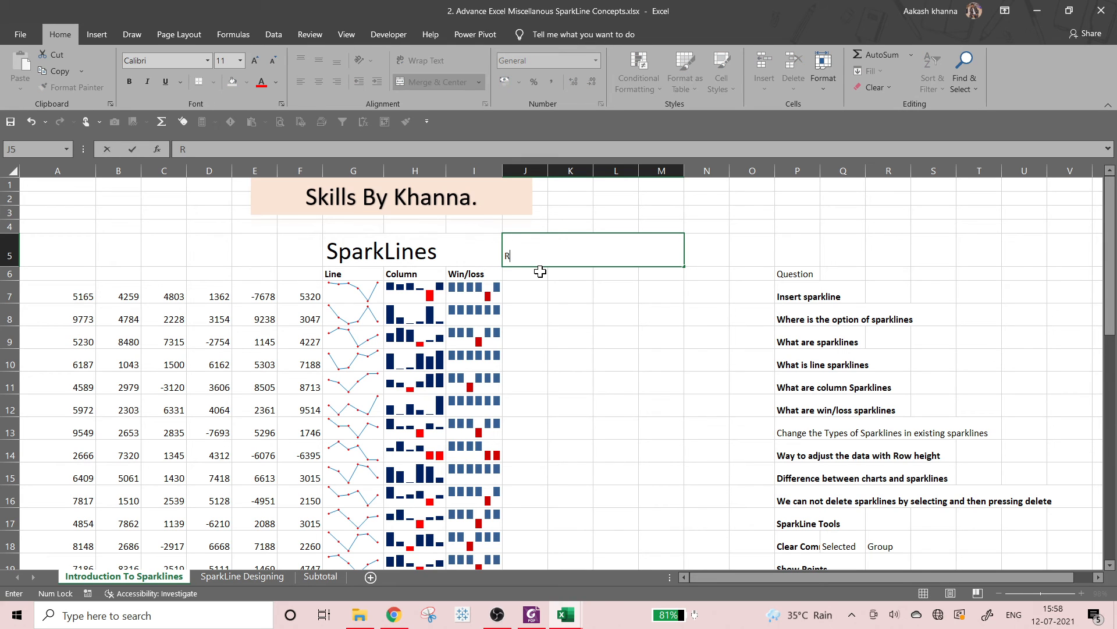
pyautogui.write('ight to l')
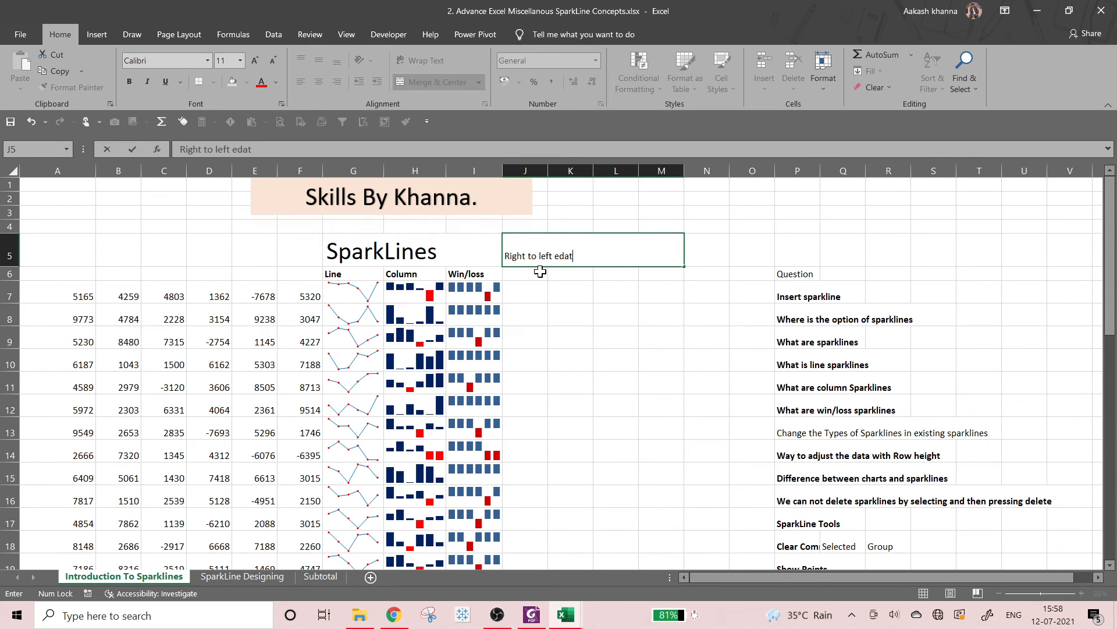
pyautogui.write('eft eda')
pyautogui.press('BackSpace')
pyautogui.press('BackSpace')
pyautogui.press('BackSpace')
pyautogui.write('data set')
pyautogui.press('Return')
# Enter the headings "Line", "Column" and "Win/Loss" in cells K6, L6 and M6.
pyautogui.press('Right')
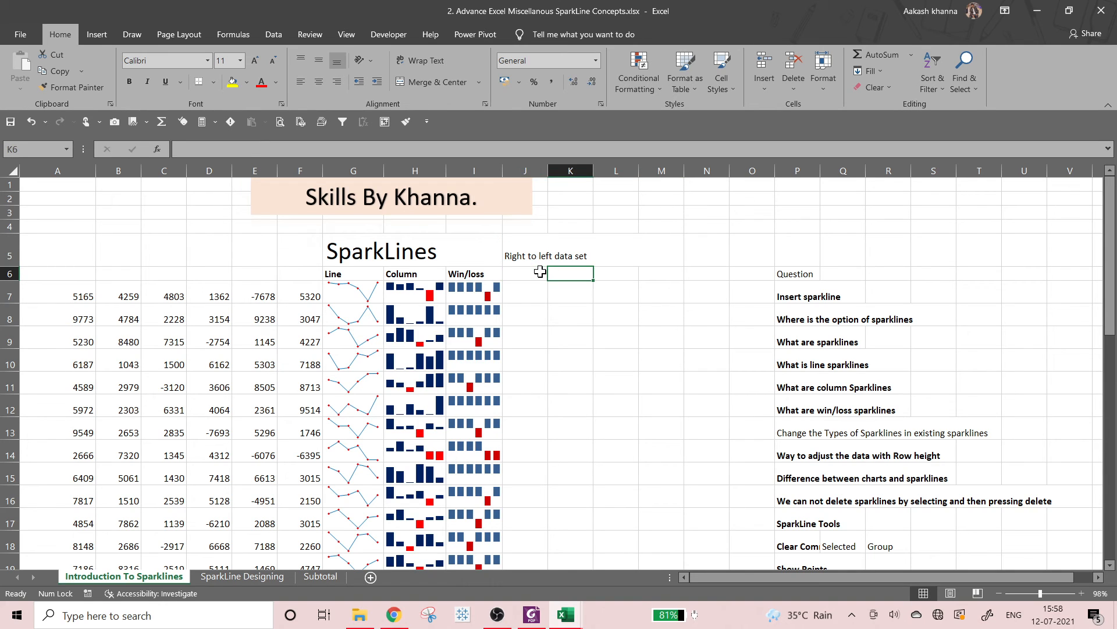
pyautogui.write('Win')
pyautogui.press('BackSpace')
pyautogui.press('BackSpace')
pyautogui.press('BackSpace')
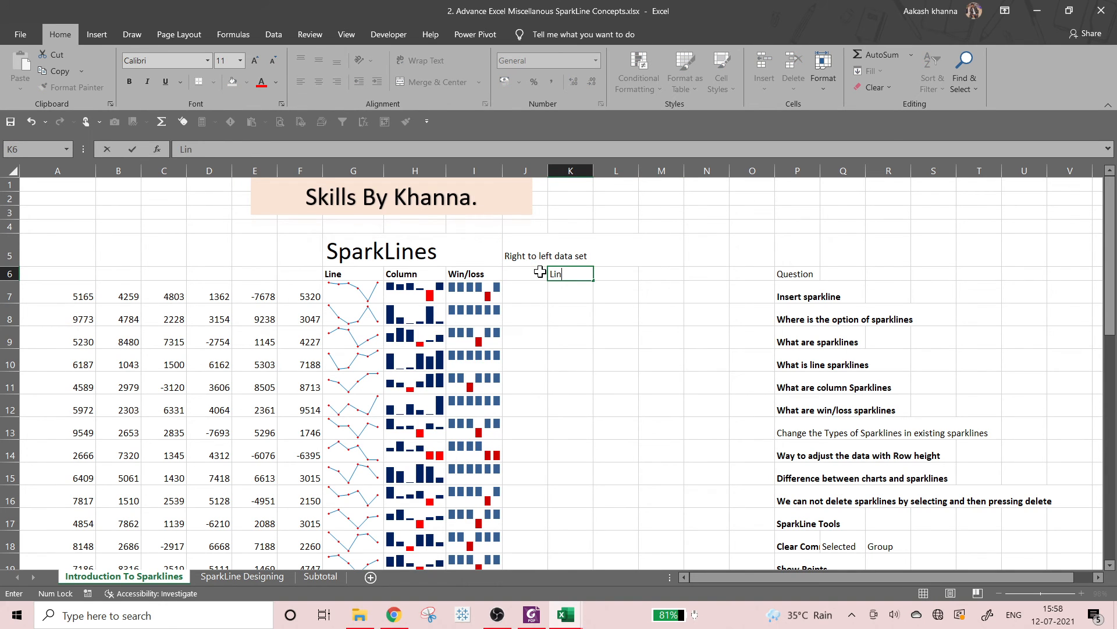
pyautogui.write('Line')
pyautogui.press('Right')
pyautogui.write('Column')
pyautogui.press('Right')
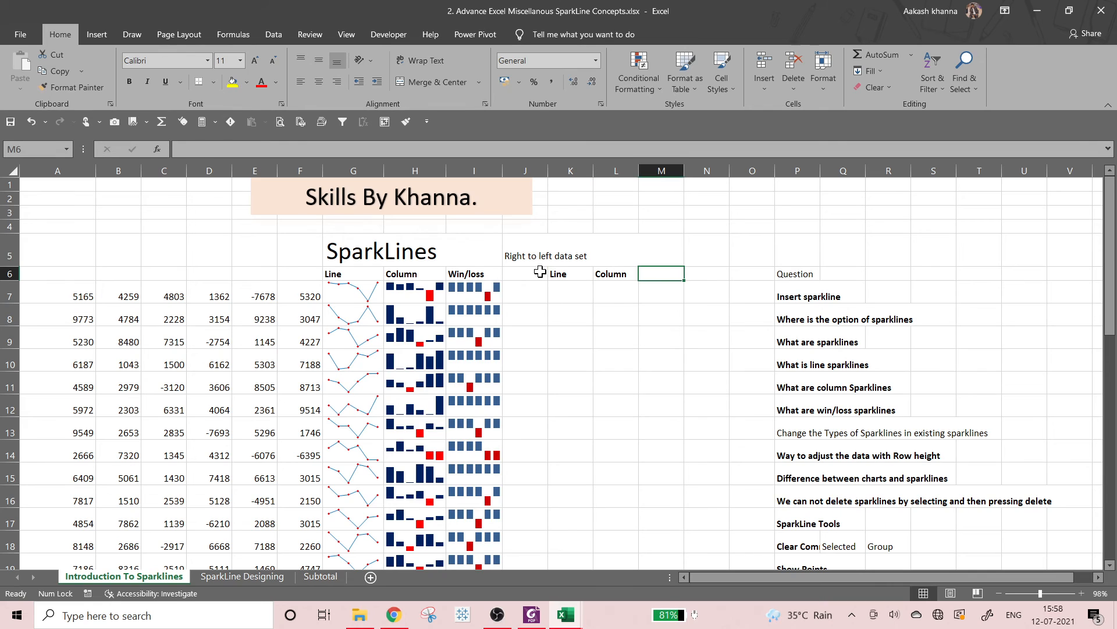
pyautogui.write('Win/L')
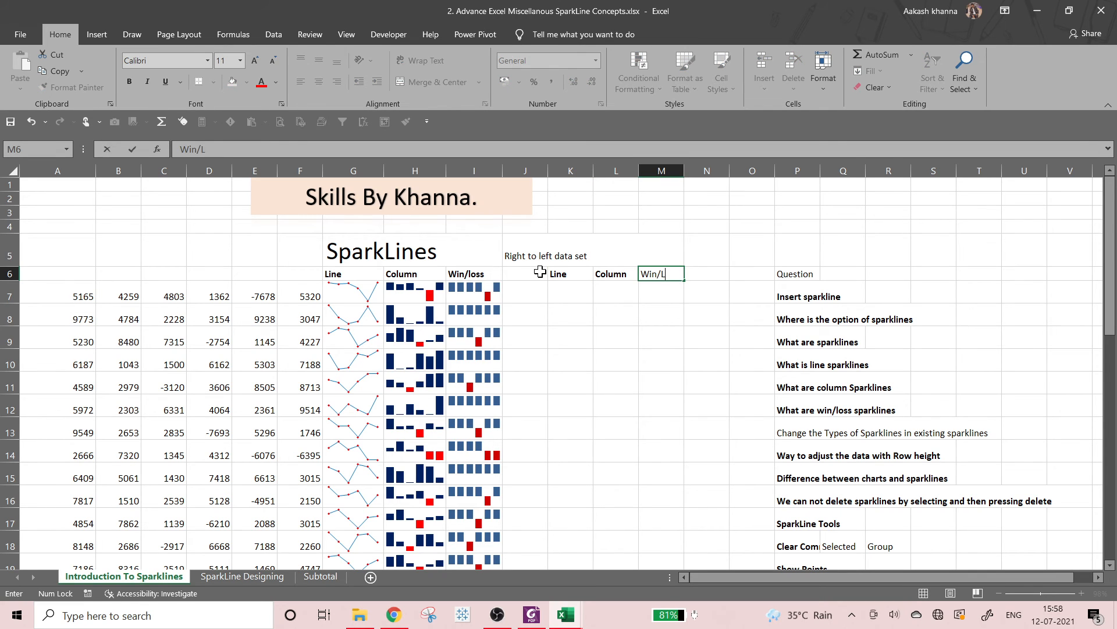
pyautogui.write('oss')
pyautogui.press('Return')
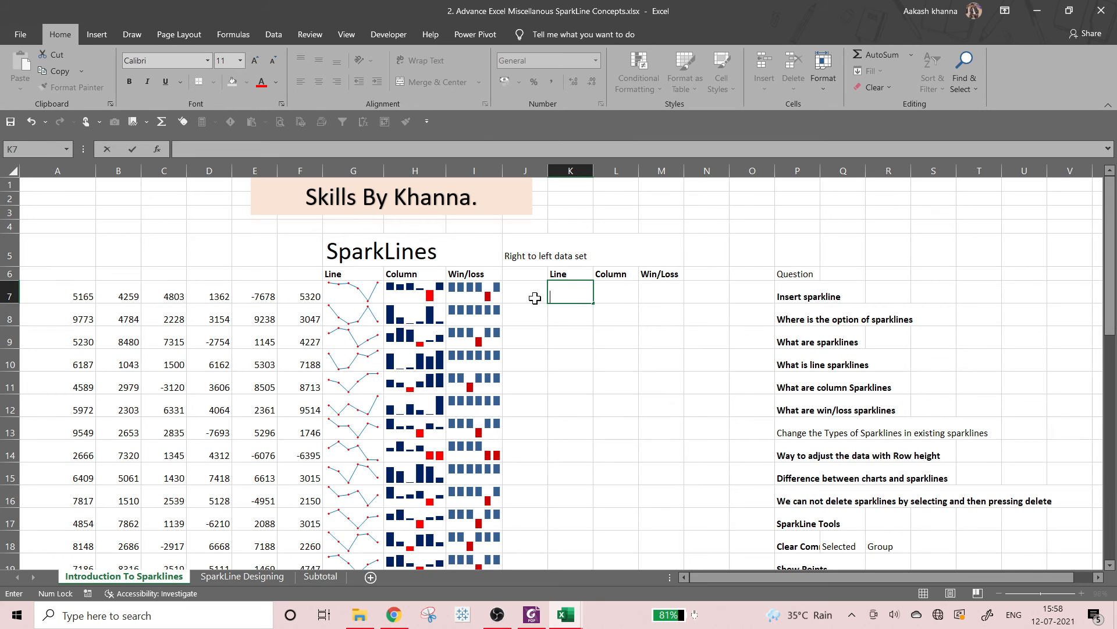
# Insert a line sparkline in K7 using the data range A7:F7.
pyautogui.click(603, 303)
pyautogui.click(569, 307)
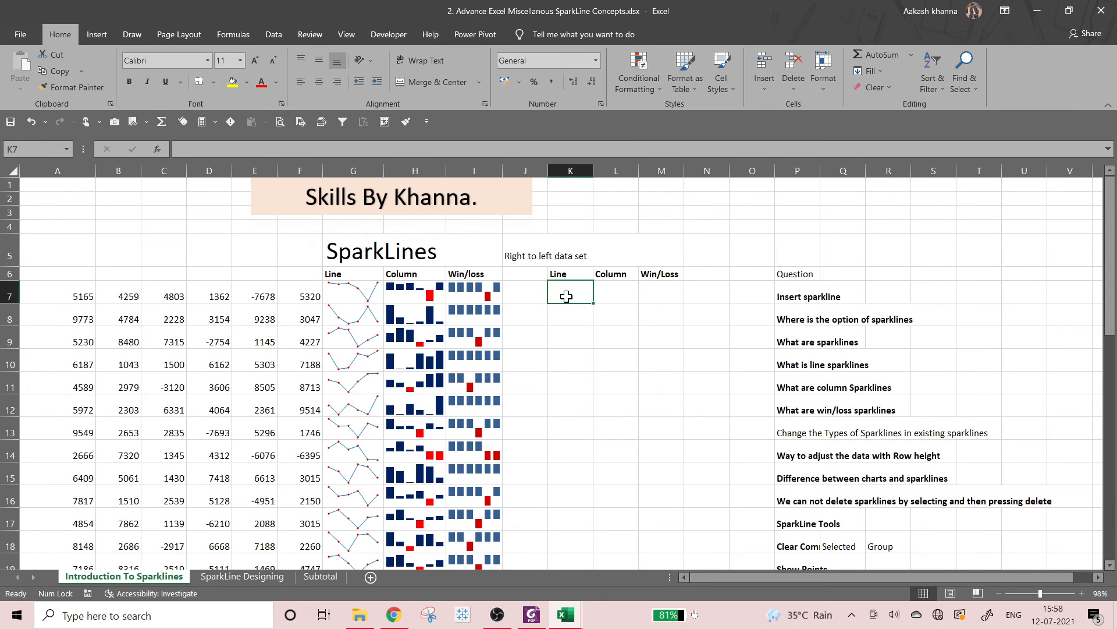
pyautogui.click(96, 35)
pyautogui.click(711, 68)
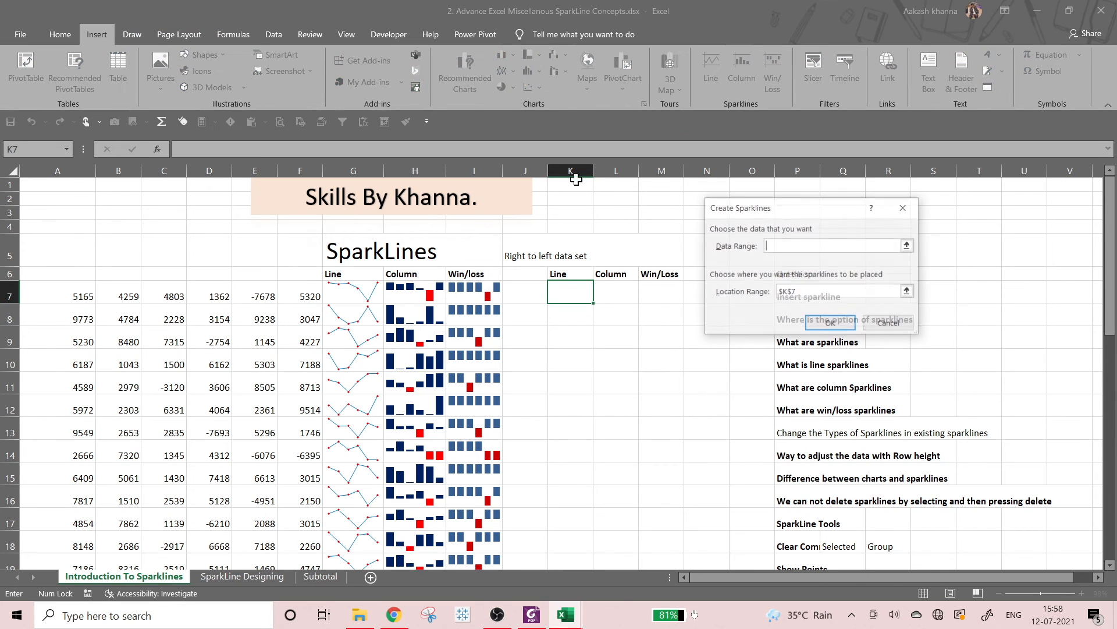
pyautogui.moveTo(63, 294); pyautogui.dragTo(300, 292)
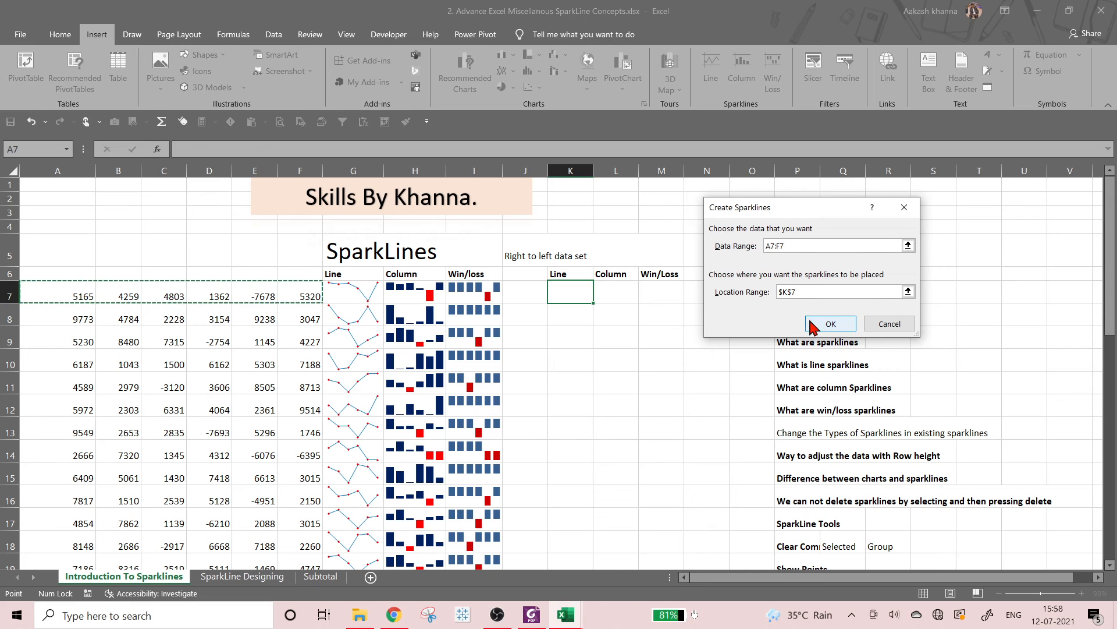
pyautogui.click(830, 322)
# Copy the line sparkline in K7 down column K through row 39, the last row of the data.
pyautogui.hotkey('ctrl', 'c')
pyautogui.press('Left')
pyautogui.press('Left')
pyautogui.press('Left')
pyautogui.press('Left')
pyautogui.press('Left')
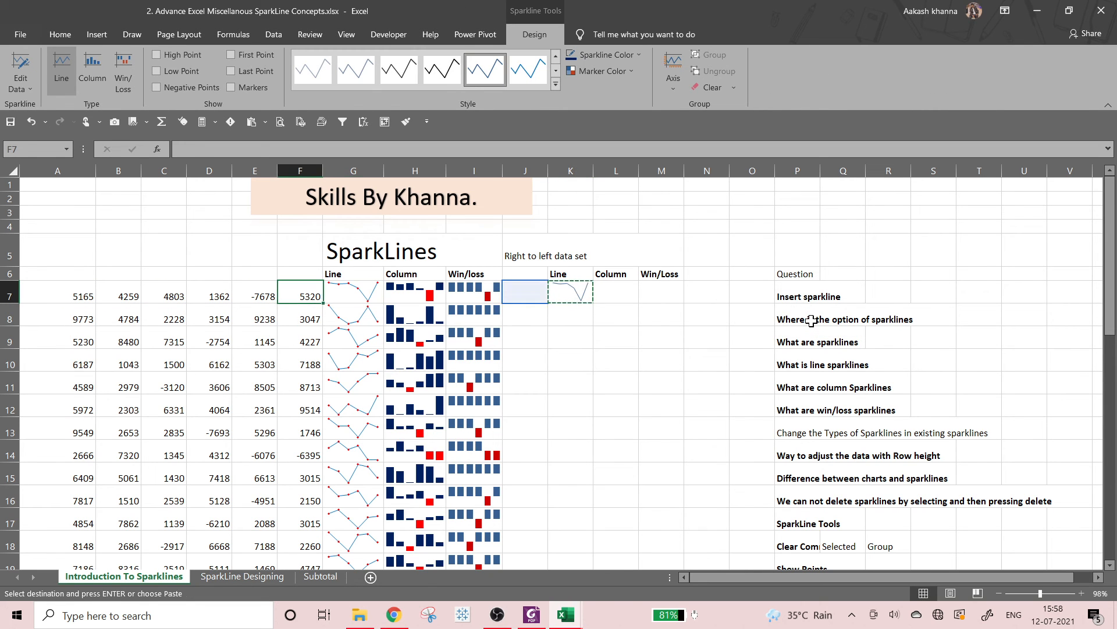
pyautogui.press('Down')
pyautogui.press('Down')
pyautogui.press('Down')
pyautogui.press('Down')
pyautogui.press('Down')
pyautogui.press('Down')
pyautogui.press('Down')
pyautogui.press('Down')
pyautogui.press('Down')
pyautogui.press('Down')
pyautogui.press('Down')
pyautogui.press('Down')
pyautogui.press('Down')
pyautogui.press('Down')
pyautogui.press('Down')
pyautogui.press('Down')
pyautogui.press('Down')
pyautogui.press('Down')
pyautogui.press('Down')
pyautogui.press('Down')
pyautogui.press('Down')
pyautogui.press('Down')
pyautogui.press('Down')
pyautogui.press('Down')
pyautogui.press('Down')
pyautogui.press('Down')
pyautogui.press('Down')
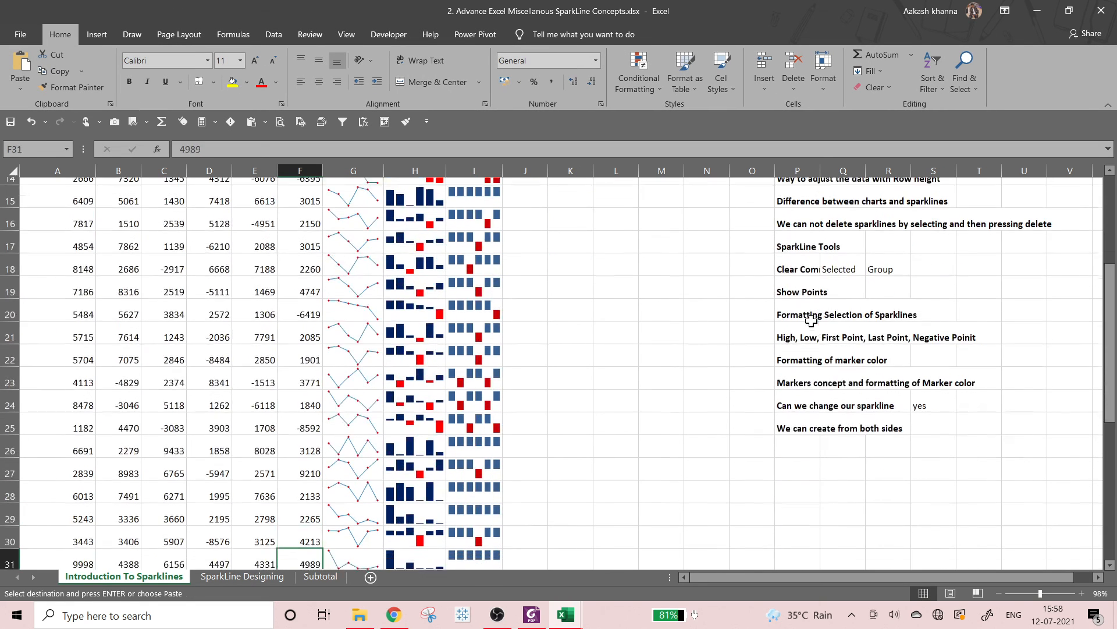
pyautogui.press('Right')
pyautogui.press('Down')
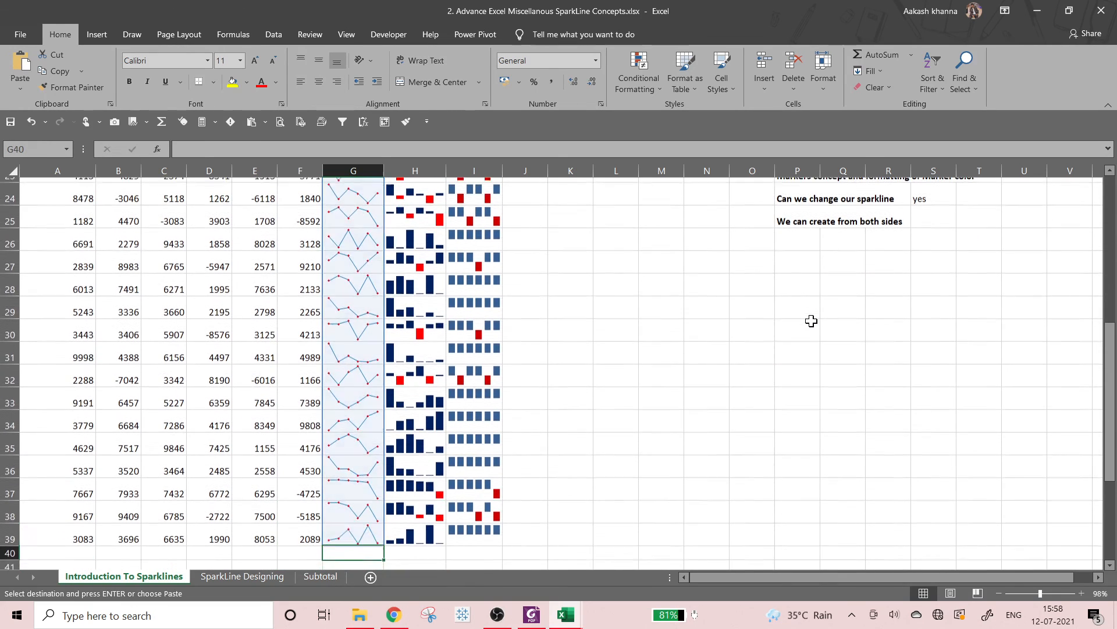
pyautogui.hotkey('ctrl', 'Down')
pyautogui.press('Up')
pyautogui.press('Left')
pyautogui.hotkey('ctrl', 'Up')
pyautogui.press('Up')
pyautogui.press('Right')
pyautogui.press('Right')
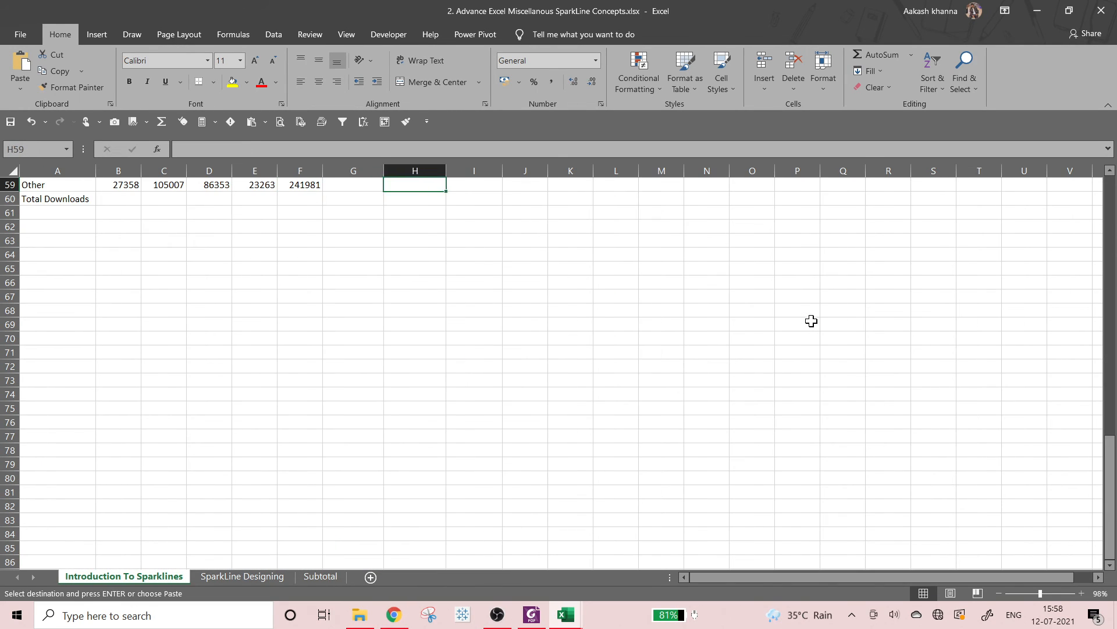
pyautogui.press('Right')
pyautogui.hotkey('shift', 'Down')
pyautogui.press('Left')
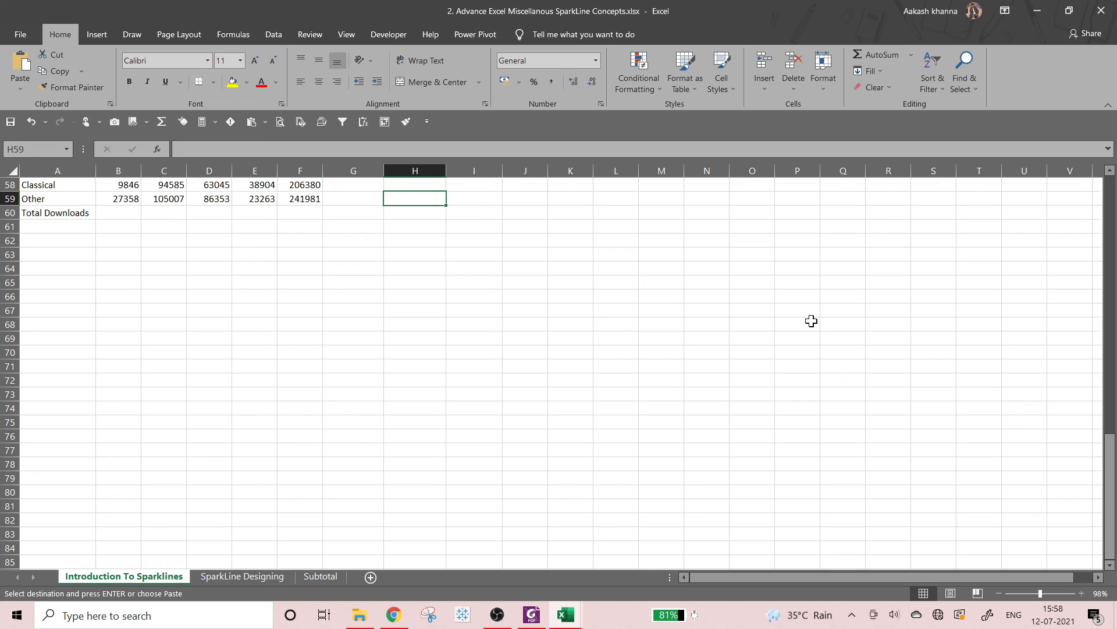
pyautogui.hotkey('ctrl', 'Up')
pyautogui.press('Right')
pyautogui.press('Right')
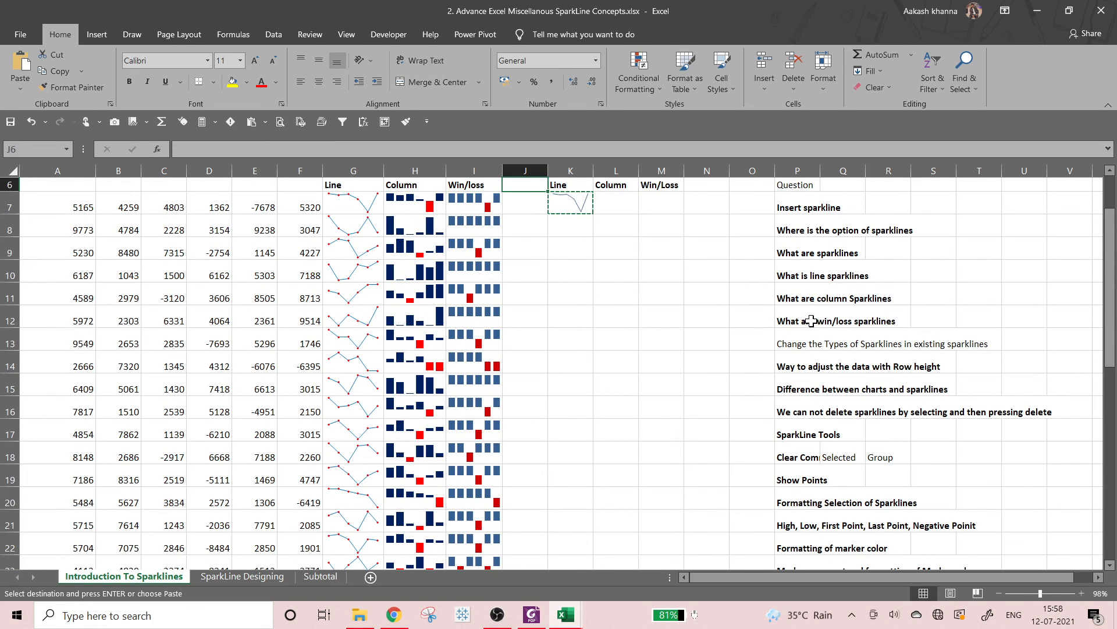
pyautogui.press('Left')
pyautogui.press('Left')
pyautogui.press('Right')
pyautogui.press('Right')
pyautogui.press('Right')
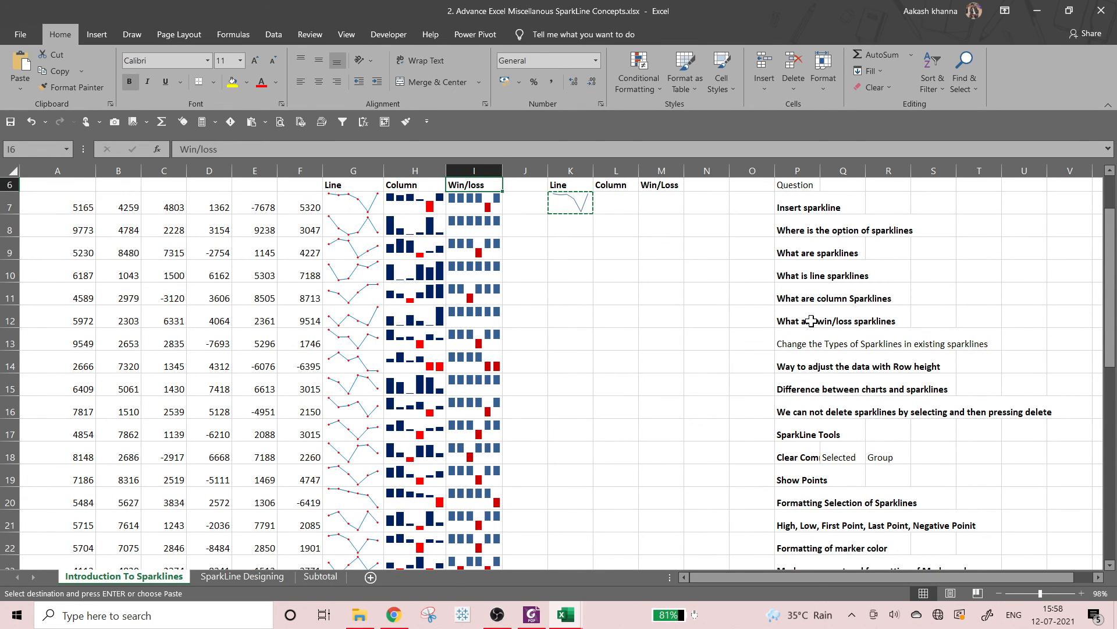
pyautogui.press('Down')
pyautogui.hotkey('shift', 'Down')
pyautogui.hotkey('shift', 'Down')
pyautogui.hotkey('shift', 'Down')
pyautogui.hotkey('shift', 'Down')
pyautogui.hotkey('shift', 'Down')
pyautogui.hotkey('shift', 'Down')
pyautogui.hotkey('shift', 'Down')
pyautogui.hotkey('shift', 'Down')
pyautogui.hotkey('shift', 'Down')
pyautogui.hotkey('shift', 'Down')
pyautogui.hotkey('shift', 'Down')
pyautogui.hotkey('shift', 'Down')
pyautogui.hotkey('shift', 'Down')
pyautogui.hotkey('shift', 'Down')
pyautogui.hotkey('shift', 'Down')
pyautogui.hotkey('shift', 'Down')
pyautogui.hotkey('shift', 'Down')
pyautogui.hotkey('shift', 'Down')
pyautogui.hotkey('shift', 'Down')
pyautogui.hotkey('shift', 'Down')
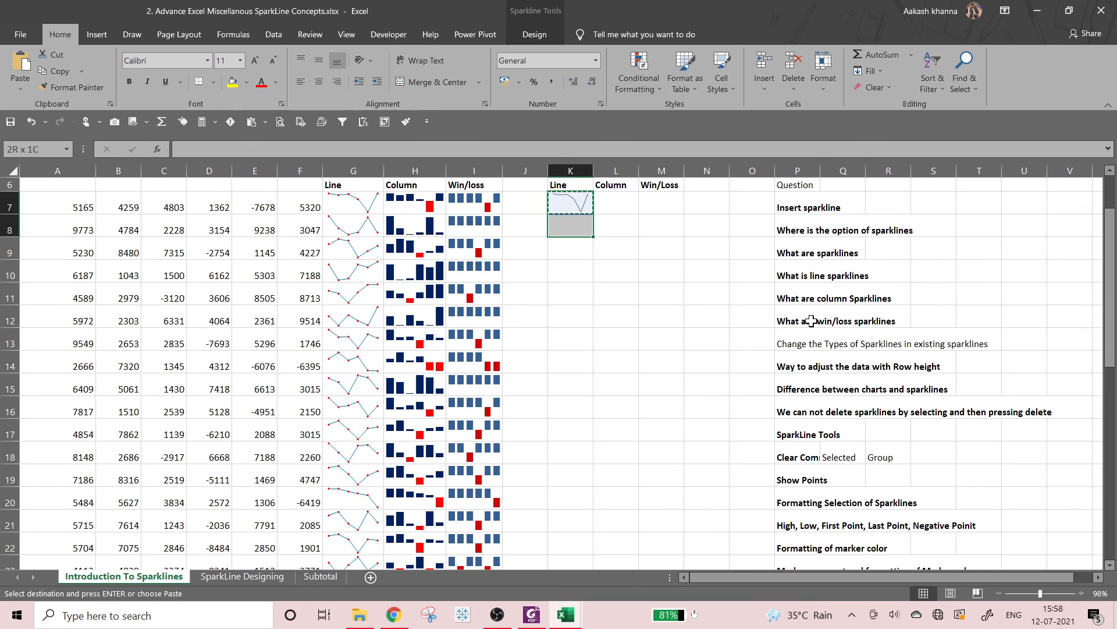
pyautogui.hotkey('shift', 'Down')
pyautogui.hotkey('shift', 'Down')
pyautogui.hotkey('shift', 'Down')
pyautogui.hotkey('shift', 'Down')
pyautogui.hotkey('shift', 'Down')
pyautogui.hotkey('shift', 'Down')
pyautogui.hotkey('shift', 'Down')
pyautogui.hotkey('shift', 'Down')
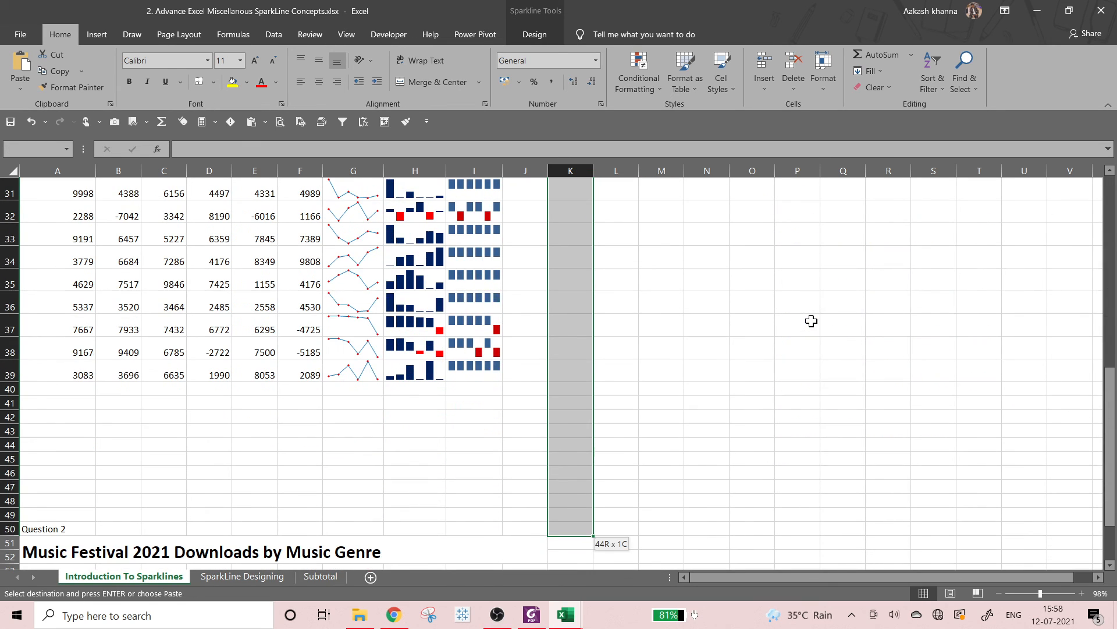
pyautogui.hotkey('shift', 'Up')
pyautogui.hotkey('shift', 'Up')
pyautogui.hotkey('shift', 'Up')
pyautogui.hotkey('shift', 'Up')
pyautogui.hotkey('shift', 'Up')
pyautogui.hotkey('shift', 'Up')
pyautogui.hotkey('shift', 'Up')
pyautogui.hotkey('shift', 'Up')
pyautogui.hotkey('shift', 'Up')
pyautogui.hotkey('shift', 'Up')
pyautogui.hotkey('shift', 'Up')
pyautogui.hotkey('ctrl', 'v')
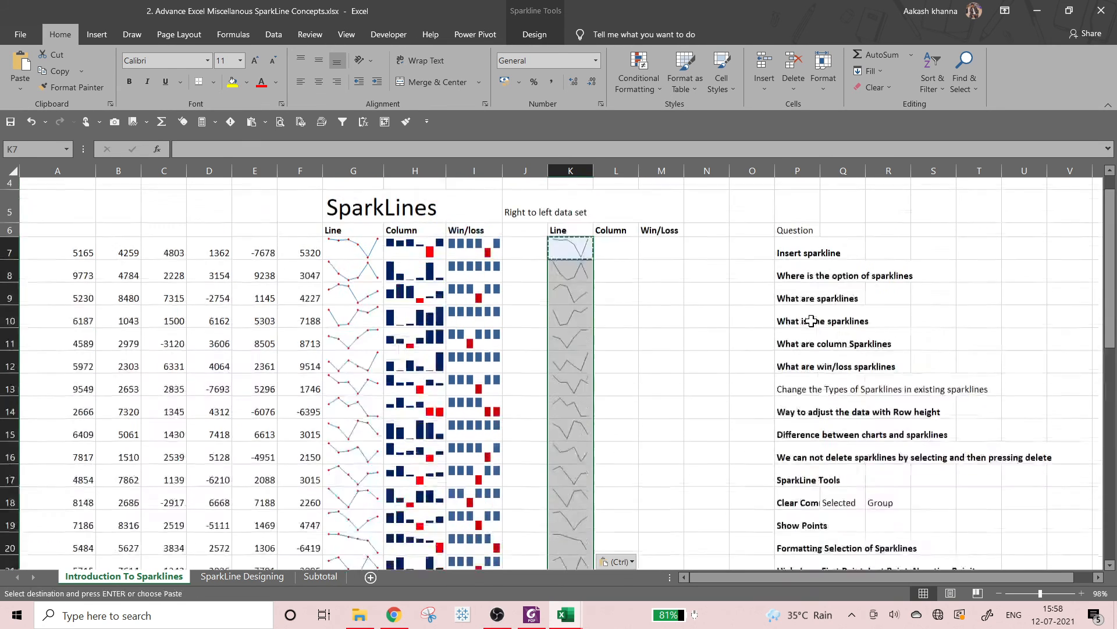
# Insert a column sparkline in L7 using the data range A7:F7.
pyautogui.press('Right')
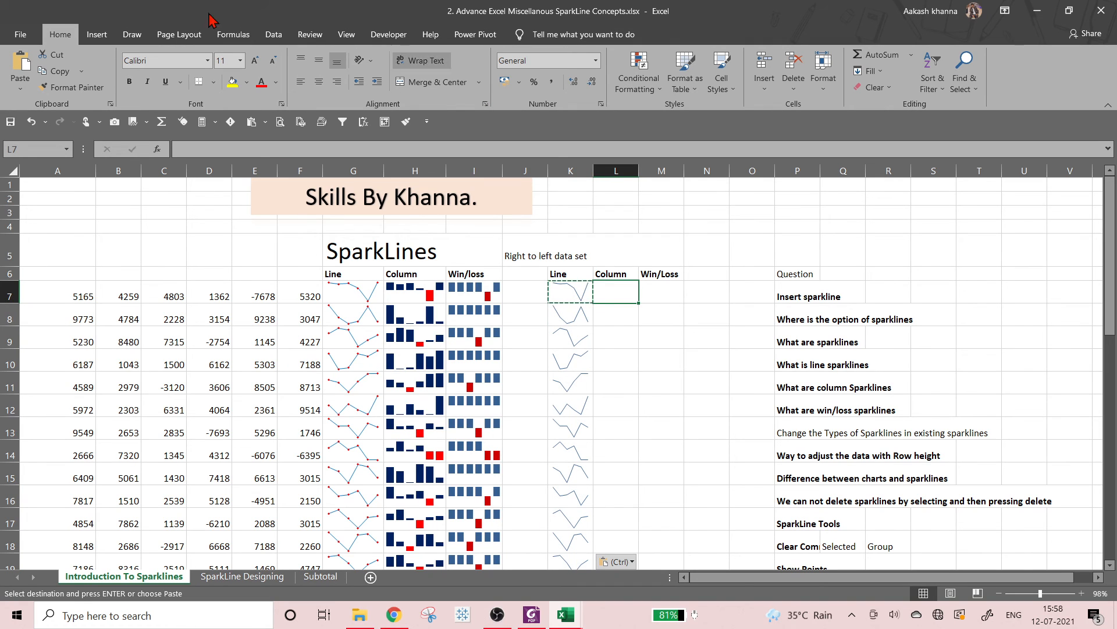
pyautogui.click(96, 34)
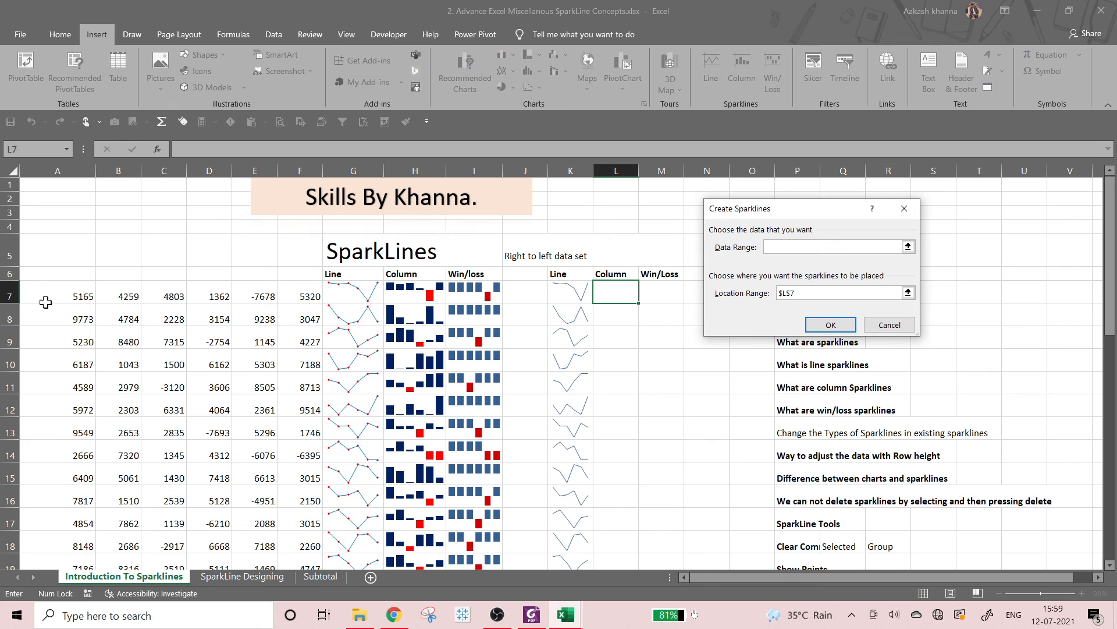
pyautogui.moveTo(45, 302); pyautogui.dragTo(317, 298)
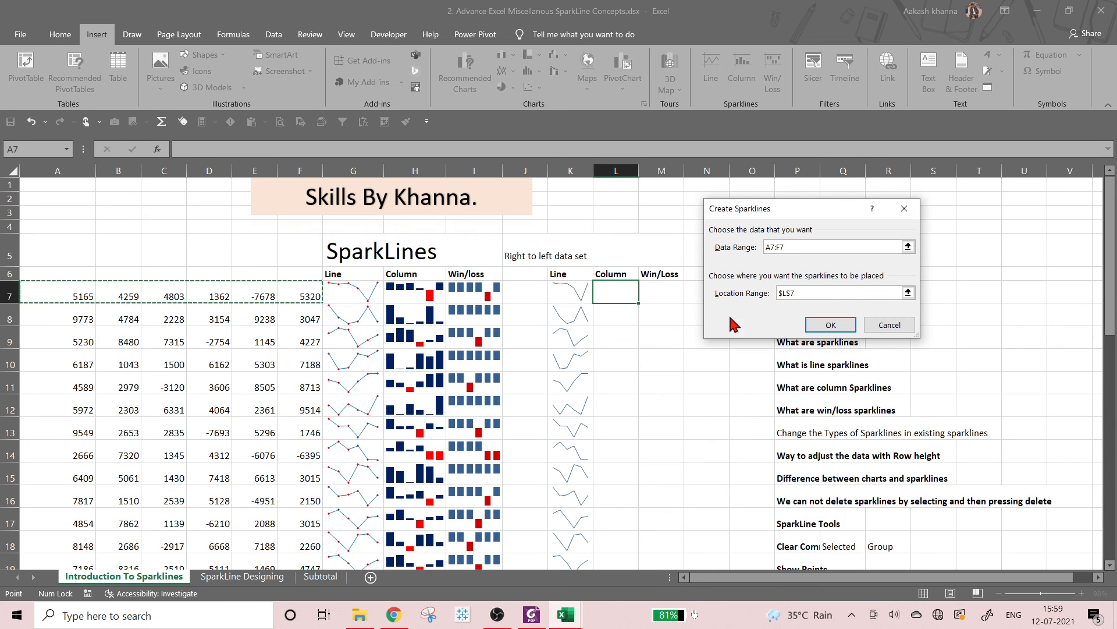
pyautogui.click(831, 325)
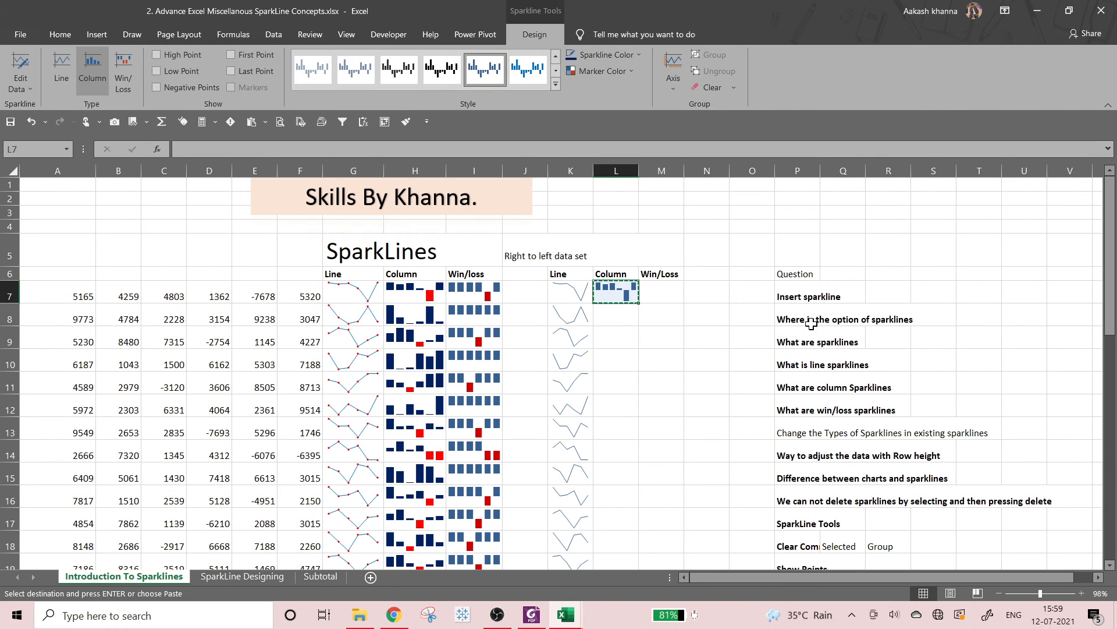
# Copy the column sparkline in L7 down column L through row 39, the last row of the data.
pyautogui.press('Left')
pyautogui.hotkey('ctrl', 'Down')
pyautogui.hotkey('ctrl', 'Up')
pyautogui.press('Right')
pyautogui.press('Down')
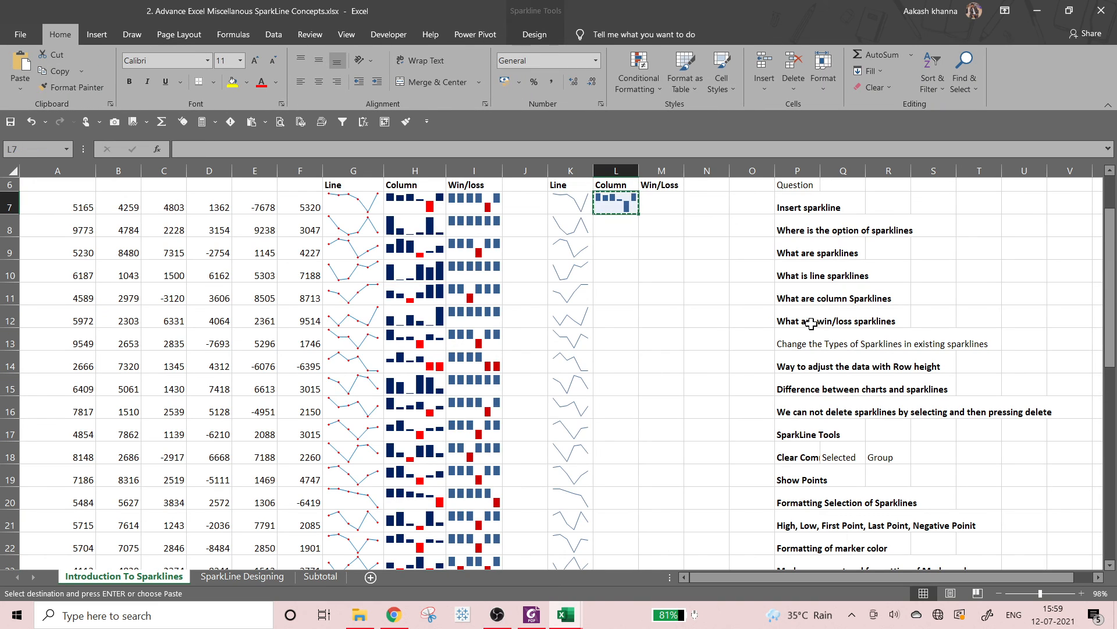
pyautogui.hotkey('shift', 'Down')
pyautogui.hotkey('shift', 'Down')
pyautogui.hotkey('shift', 'Down')
pyautogui.hotkey('shift', 'Down')
pyautogui.hotkey('shift', 'Down')
pyautogui.hotkey('shift', 'Down')
pyautogui.hotkey('shift', 'Down')
pyautogui.hotkey('shift', 'Down')
pyautogui.hotkey('shift', 'Down')
pyautogui.hotkey('shift', 'Down')
pyautogui.hotkey('shift', 'Down')
pyautogui.hotkey('shift', 'Down')
pyautogui.hotkey('shift', 'Down')
pyautogui.hotkey('shift', 'Down')
pyautogui.hotkey('shift', 'Down')
pyautogui.hotkey('shift', 'Down')
pyautogui.hotkey('shift', 'Down')
pyautogui.hotkey('shift', 'Down')
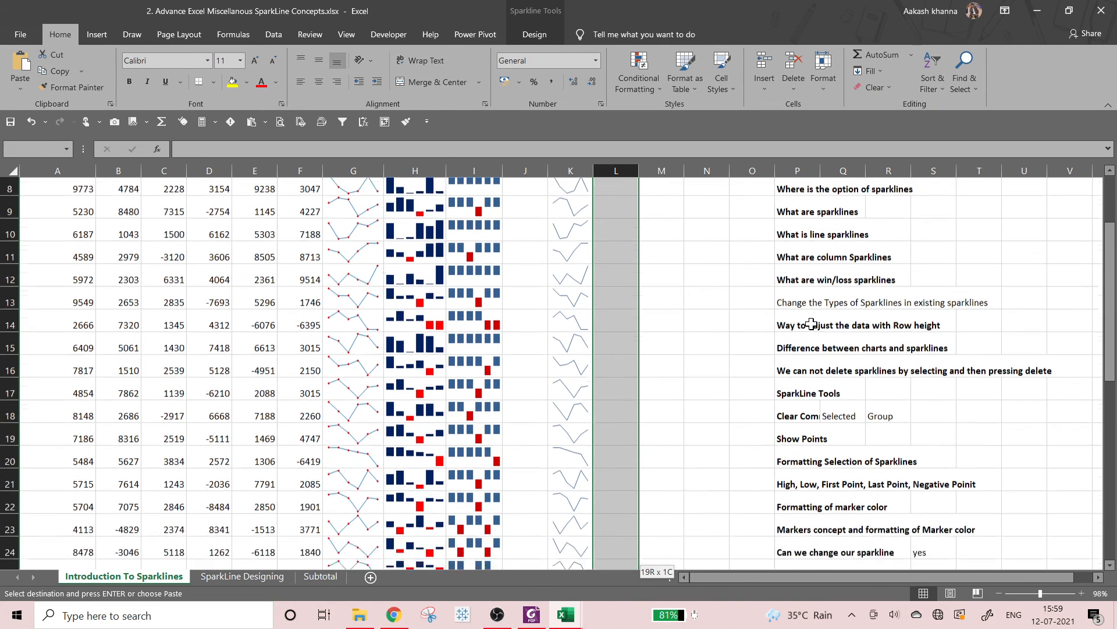
pyautogui.hotkey('shift', 'Down')
pyautogui.hotkey('shift', 'Down')
pyautogui.hotkey('shift', 'Down')
pyautogui.hotkey('shift', 'Down')
pyautogui.hotkey('shift', 'Down')
pyautogui.hotkey('shift', 'Down')
pyautogui.hotkey('shift', 'Down')
pyautogui.hotkey('shift', 'Down')
pyautogui.hotkey('shift', 'Down')
pyautogui.hotkey('shift', 'Down')
pyautogui.hotkey('shift', 'Down')
pyautogui.hotkey('shift', 'Down')
pyautogui.hotkey('shift', 'Down')
pyautogui.hotkey('shift', 'Down')
pyautogui.hotkey('shift', 'Down')
pyautogui.hotkey('shift', 'Down')
pyautogui.hotkey('shift', 'Down')
pyautogui.hotkey('shift', 'Down')
pyautogui.hotkey('shift', 'Down')
pyautogui.hotkey('shift', 'Down')
pyautogui.hotkey('shift', 'Up')
pyautogui.hotkey('shift', 'Up')
pyautogui.hotkey('shift', 'Up')
pyautogui.hotkey('shift', 'Up')
pyautogui.hotkey('shift', 'Up')
pyautogui.hotkey('shift', 'Up')
pyautogui.hotkey('shift', 'Up')
pyautogui.hotkey('shift', 'Up')
pyautogui.hotkey('shift', 'Up')
pyautogui.hotkey('shift', 'Up')
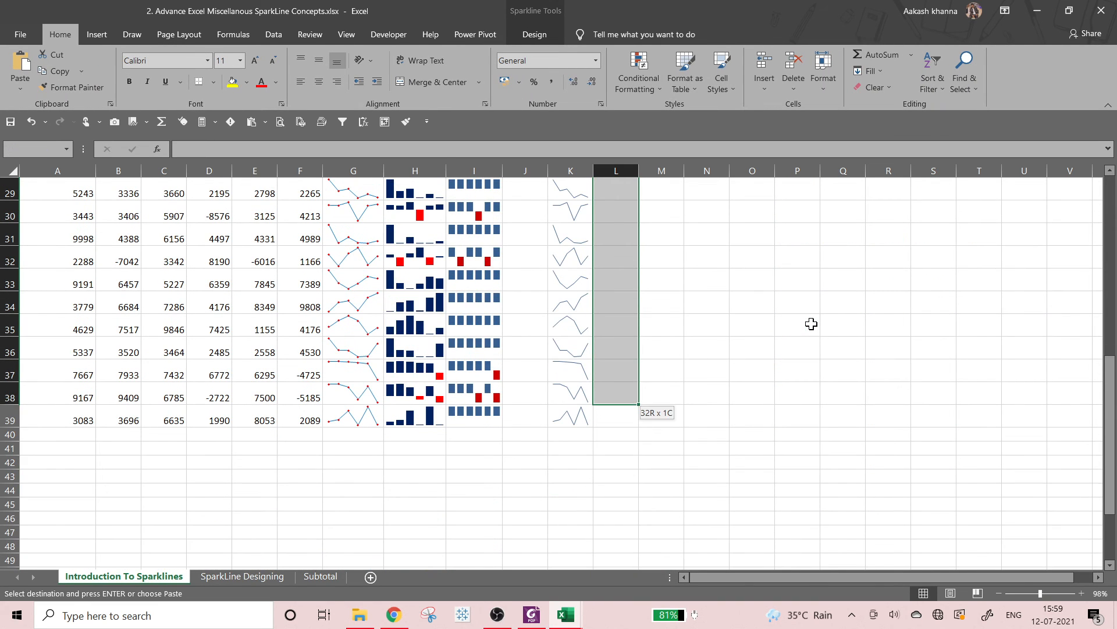
pyautogui.hotkey('ctrl', 'v')
pyautogui.scroll(9, 812, 324)
# Insert a win/loss sparkline in M7 using the data range A7:F7.
pyautogui.press('Up')
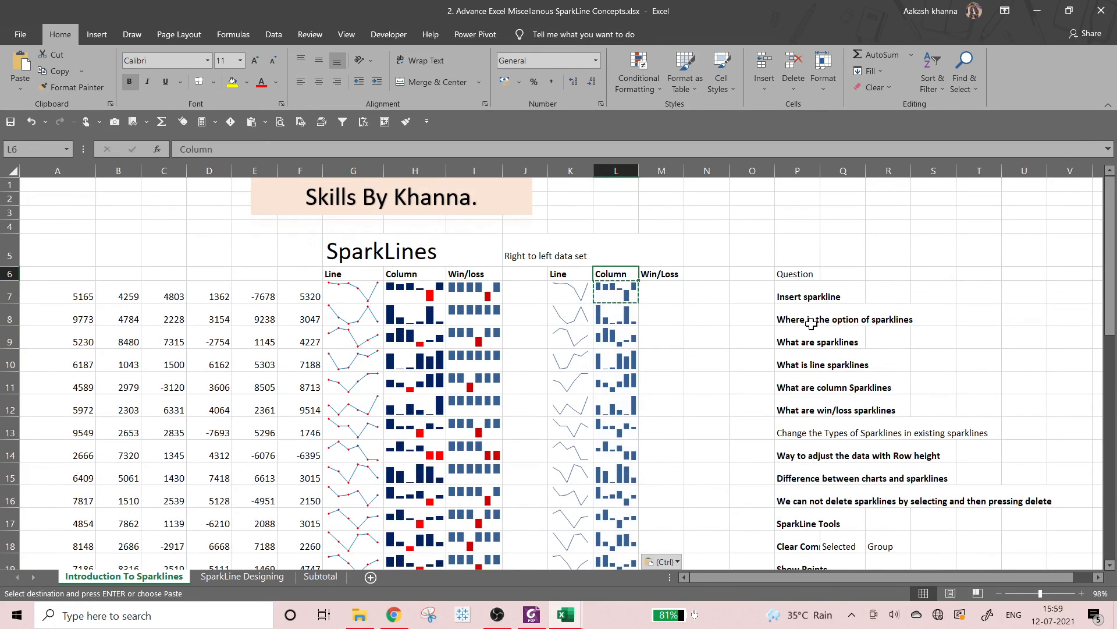
pyautogui.press('Right')
pyautogui.press('Down')
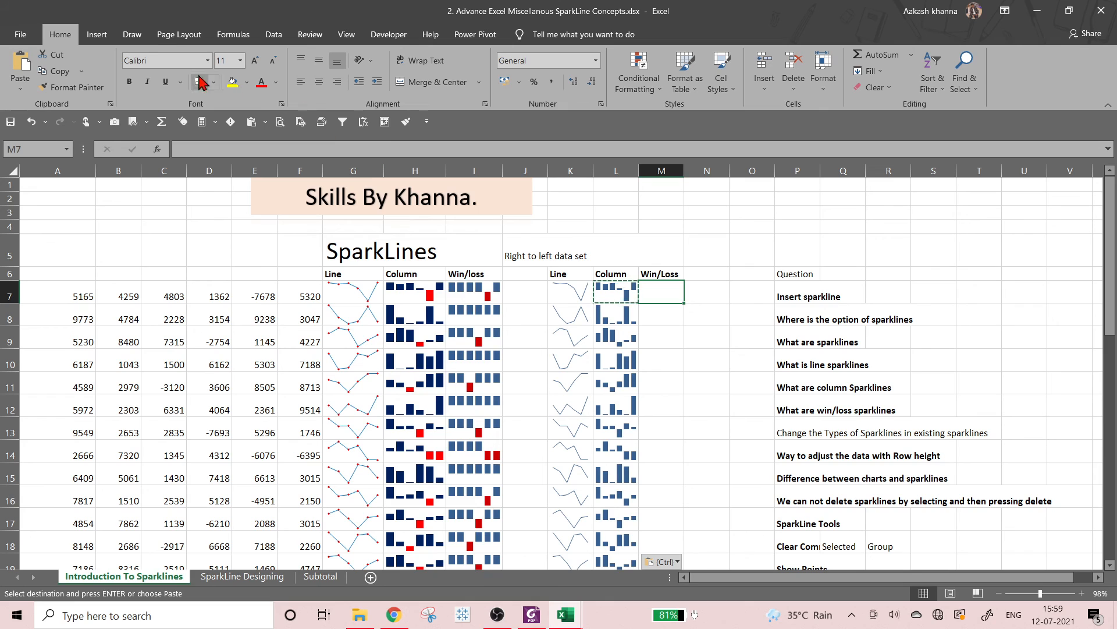
pyautogui.click(96, 35)
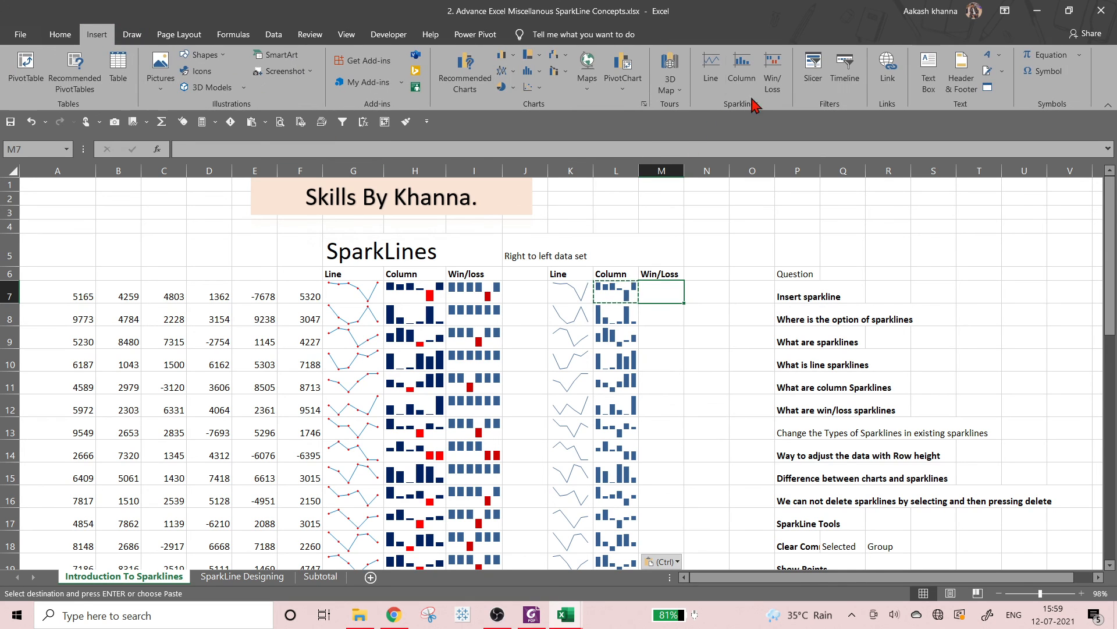
pyautogui.click(772, 76)
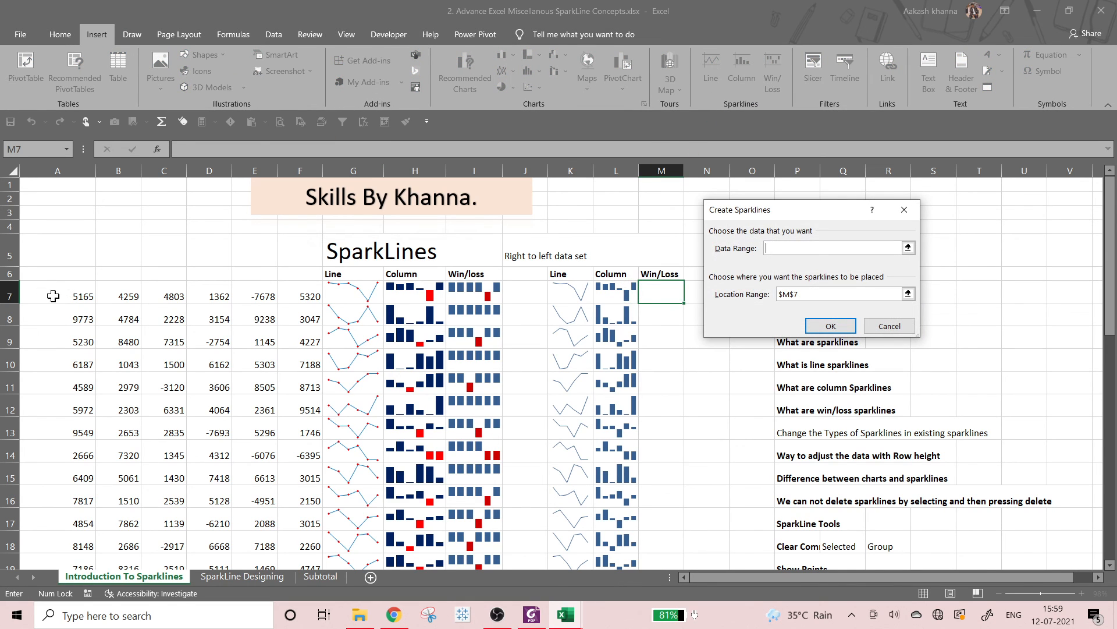
pyautogui.moveTo(53, 296); pyautogui.dragTo(300, 302)
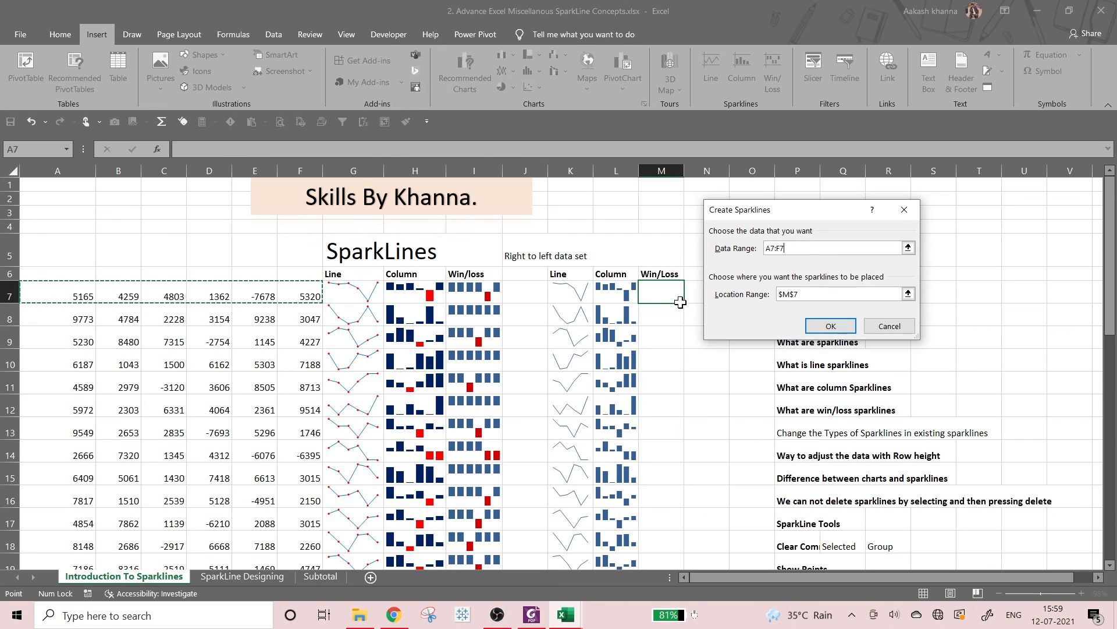
pyautogui.click(842, 328)
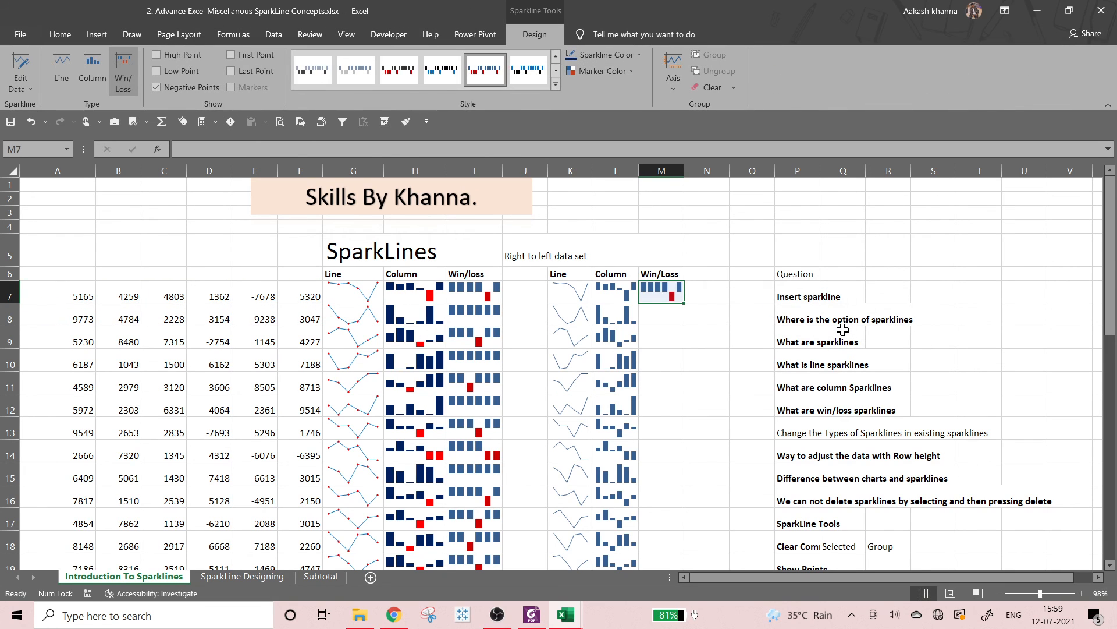
# Copy the win/loss sparkline in M7 down column M through row 39, the last row of the data.
pyautogui.hotkey('ctrl', 'c')
pyautogui.hotkey('shift', 'Down')
pyautogui.hotkey('shift', 'Down')
pyautogui.hotkey('shift', 'Down')
pyautogui.hotkey('shift', 'Down')
pyautogui.hotkey('shift', 'Down')
pyautogui.hotkey('shift', 'Down')
pyautogui.hotkey('shift', 'Down')
pyautogui.hotkey('shift', 'Down')
pyautogui.hotkey('shift', 'Down')
pyautogui.hotkey('shift', 'Down')
pyautogui.hotkey('shift', 'Down')
pyautogui.hotkey('shift', 'Down')
pyautogui.hotkey('shift', 'Down')
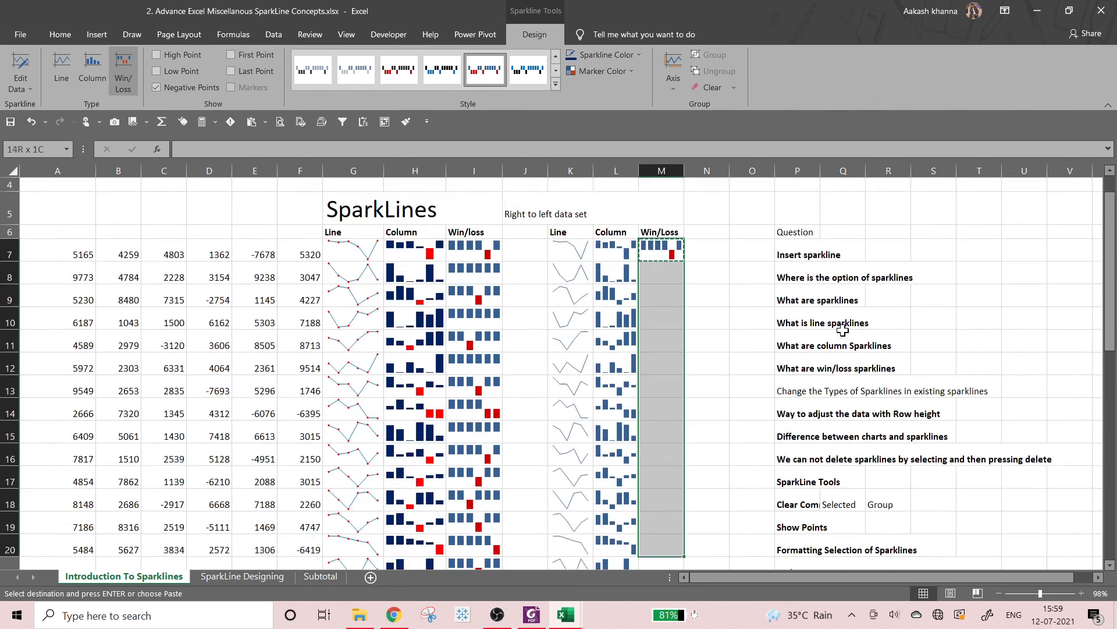
pyautogui.hotkey('shift', 'Down')
pyautogui.hotkey('shift', 'Down')
pyautogui.hotkey('shift', 'Down')
pyautogui.hotkey('shift', 'Down')
pyautogui.hotkey('shift', 'Down')
pyautogui.hotkey('shift', 'Down')
pyautogui.hotkey('shift', 'Down')
pyautogui.hotkey('shift', 'Down')
pyautogui.hotkey('shift', 'Down')
pyautogui.hotkey('shift', 'Down')
pyautogui.hotkey('shift', 'Down')
pyautogui.hotkey('shift', 'Down')
pyautogui.hotkey('shift', 'Down')
pyautogui.hotkey('shift', 'Down')
pyautogui.hotkey('shift', 'Down')
pyautogui.hotkey('shift', 'Down')
pyautogui.hotkey('shift', 'Down')
pyautogui.hotkey('shift', 'Down')
pyautogui.hotkey('shift', 'Down')
pyautogui.hotkey('shift', 'Down')
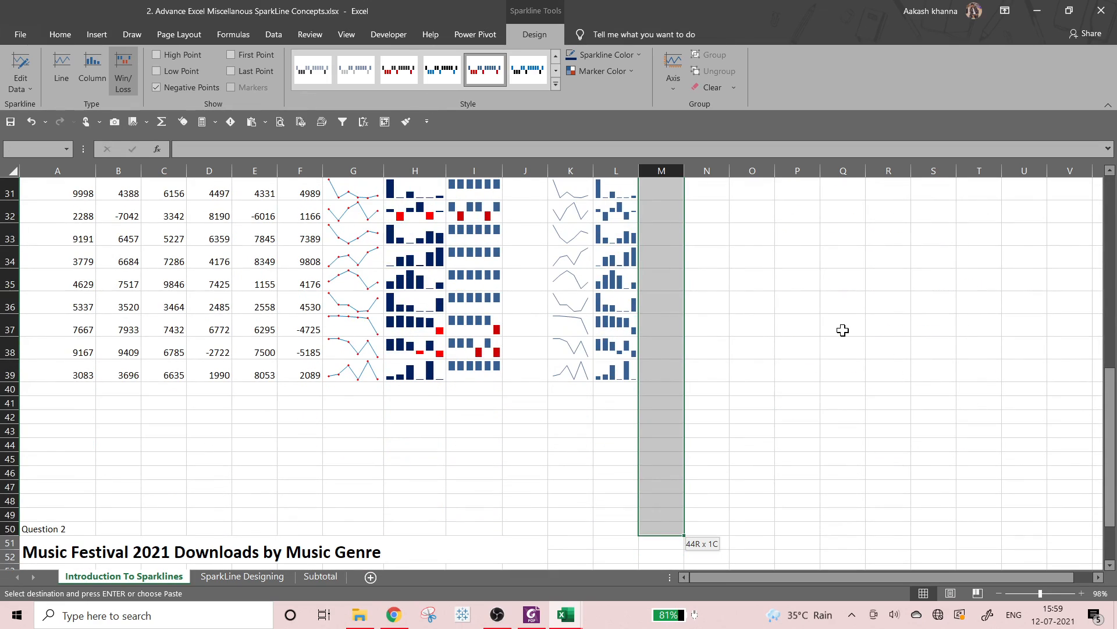
pyautogui.hotkey('shift', 'Up')
pyautogui.hotkey('shift', 'Up')
pyautogui.hotkey('shift', 'Up')
pyautogui.hotkey('shift', 'Up')
pyautogui.hotkey('shift', 'Up')
pyautogui.hotkey('shift', 'Up')
pyautogui.hotkey('shift', 'Up')
pyautogui.hotkey('shift', 'Up')
pyautogui.hotkey('shift', 'Up')
pyautogui.hotkey('shift', 'Up')
pyautogui.hotkey('shift', 'Up')
pyautogui.hotkey('ctrl', 'v')
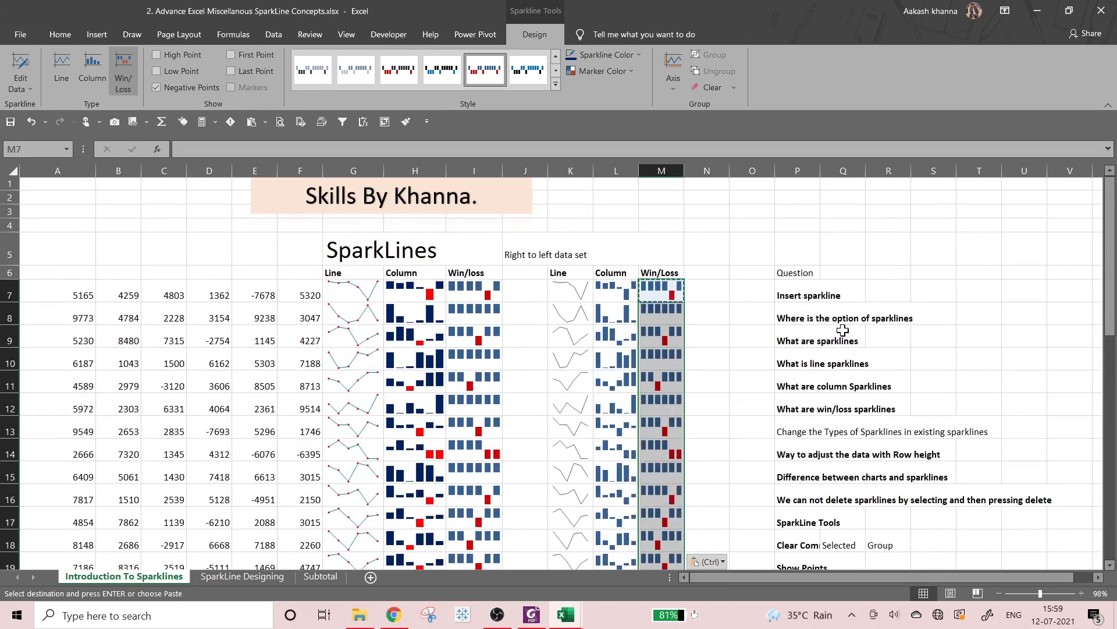
pyautogui.press('Escape')
# Set the line sparklines in column K to plot their data right-to-left.
pyautogui.press('Left')
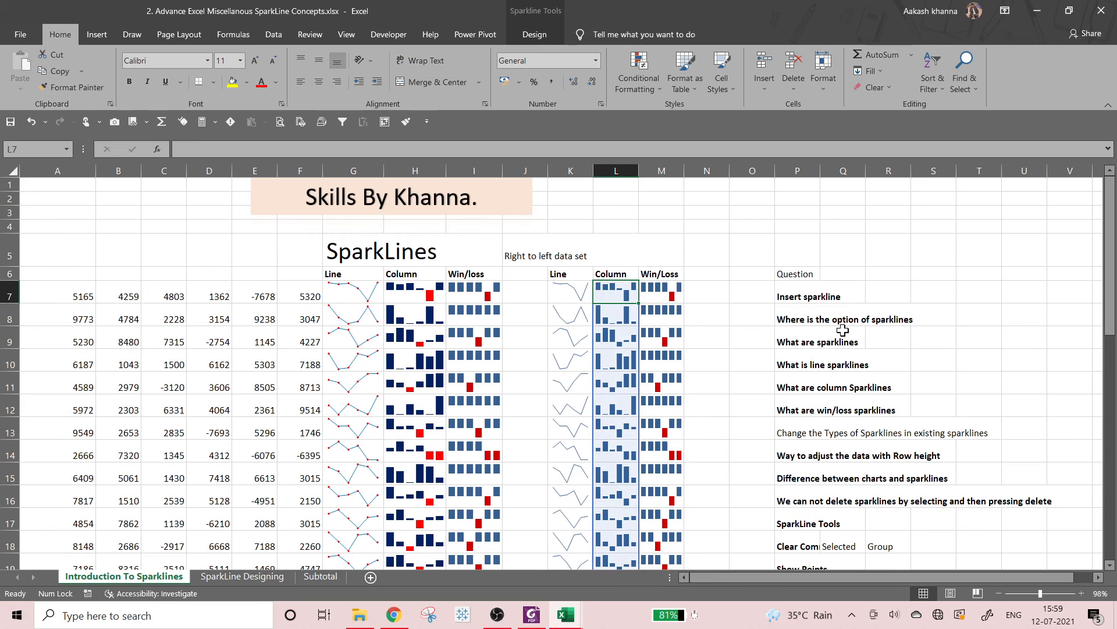
pyautogui.click(579, 293)
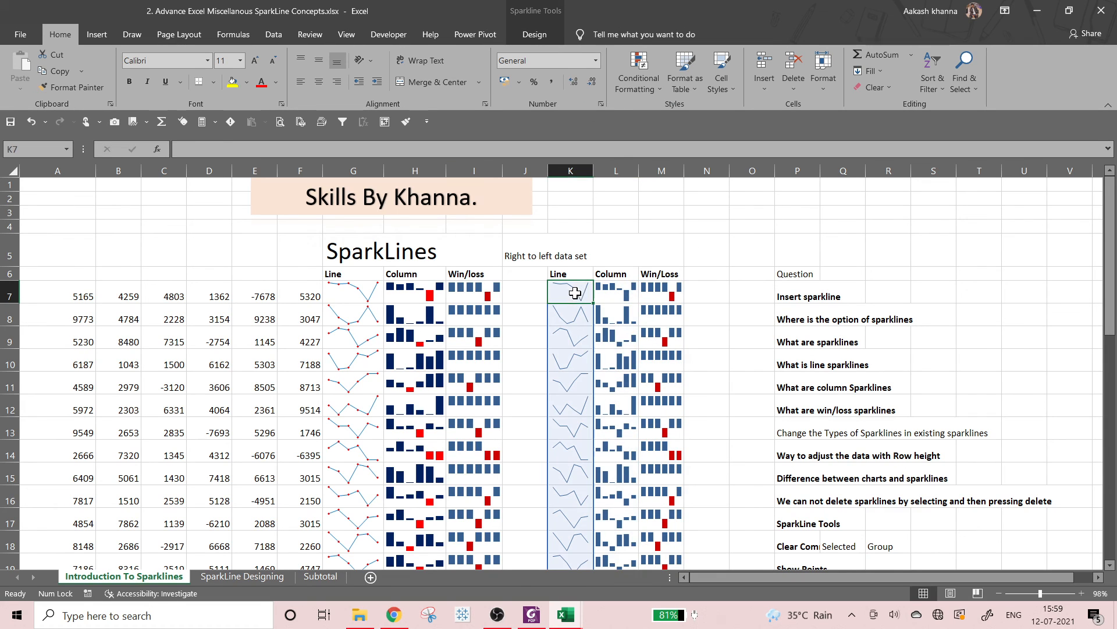
pyautogui.click(533, 36)
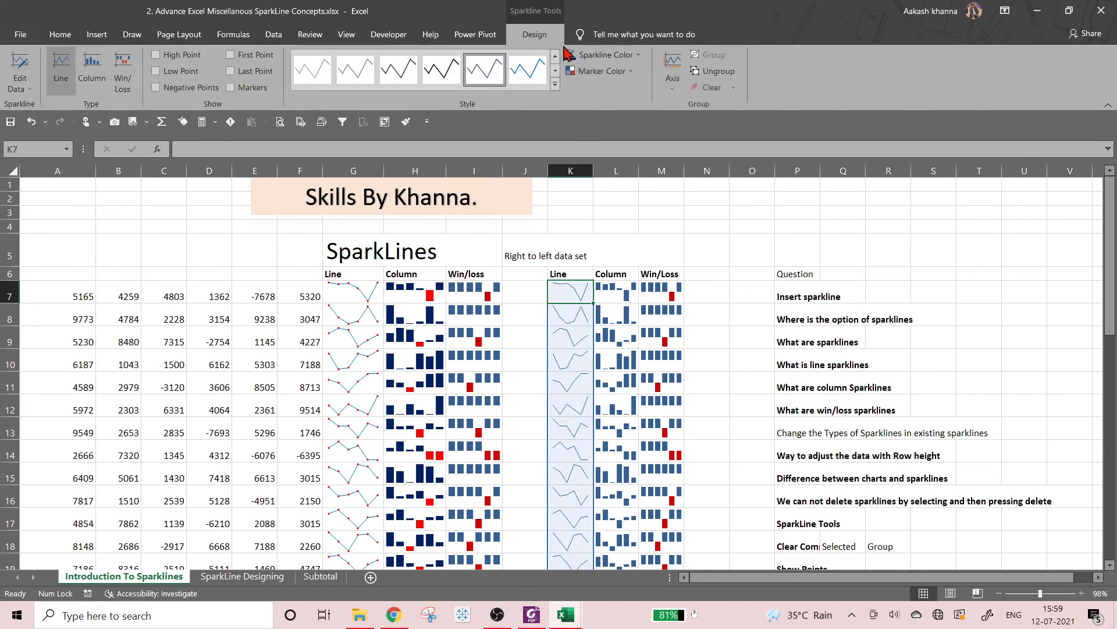
pyautogui.click(673, 92)
pyautogui.click(724, 181)
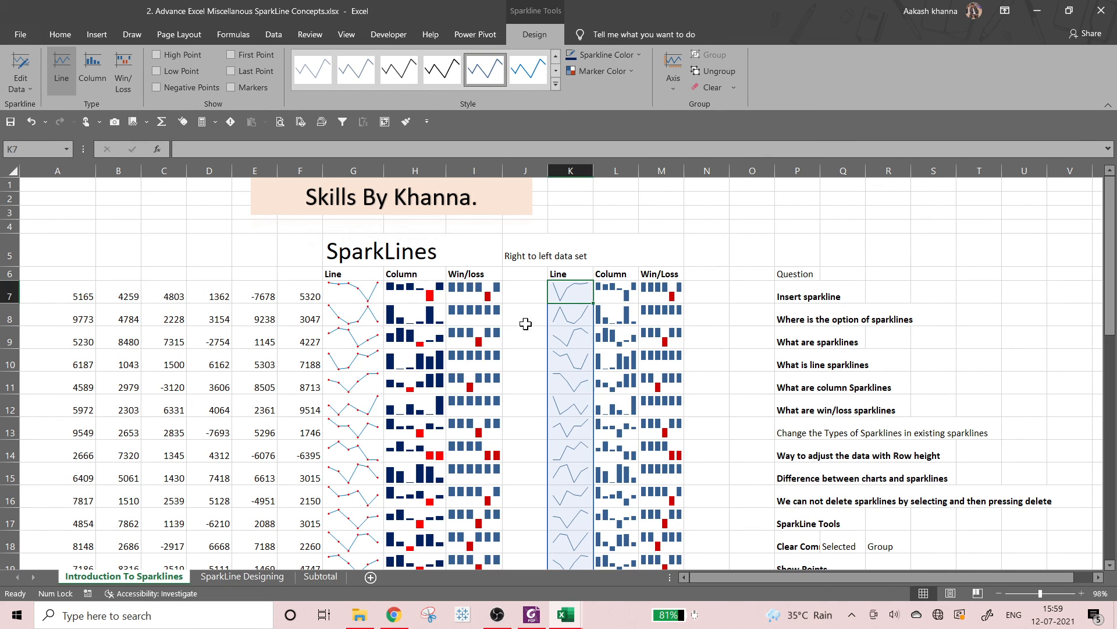
pyautogui.click(546, 320)
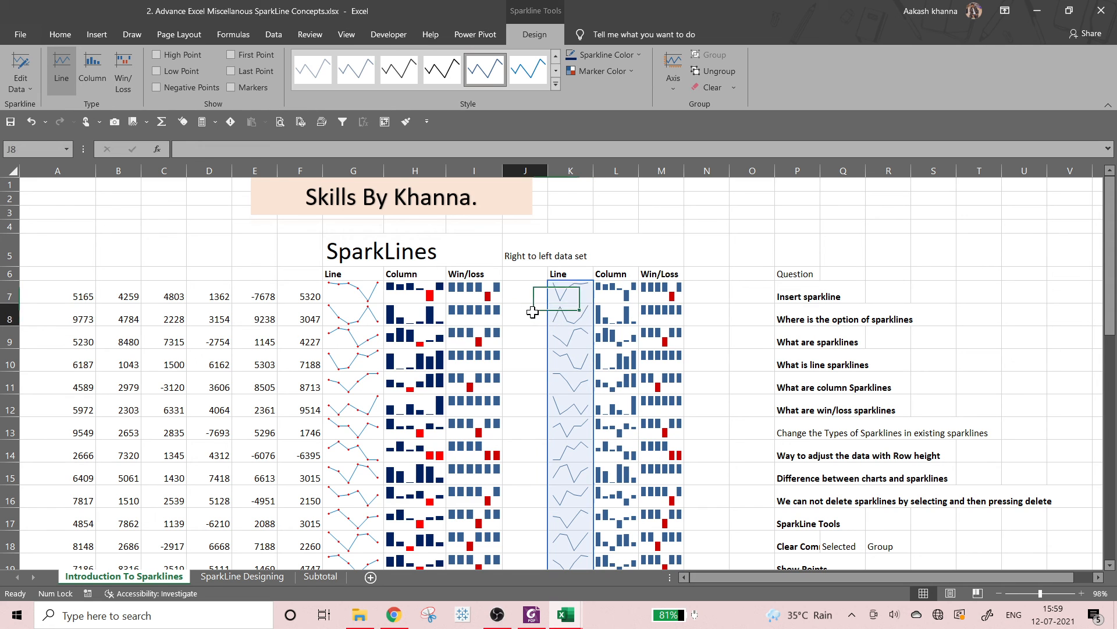
# Set the column sparklines in column L and the win/loss sparklines in column M to plot right-to-left.
pyautogui.click(616, 291)
pyautogui.click(674, 92)
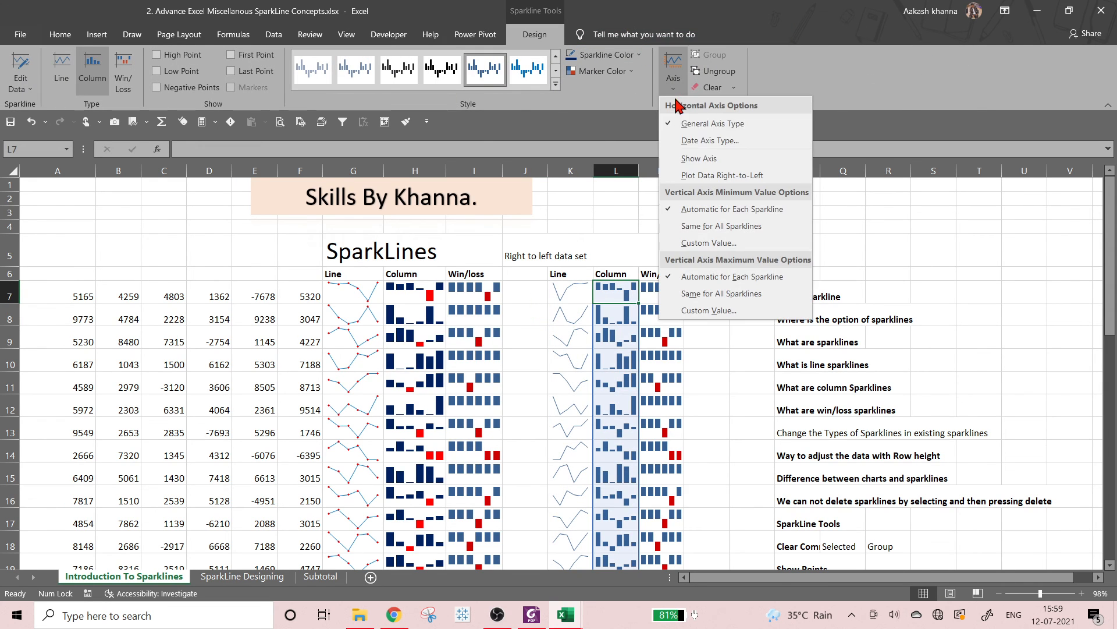
pyautogui.click(722, 178)
pyautogui.click(656, 283)
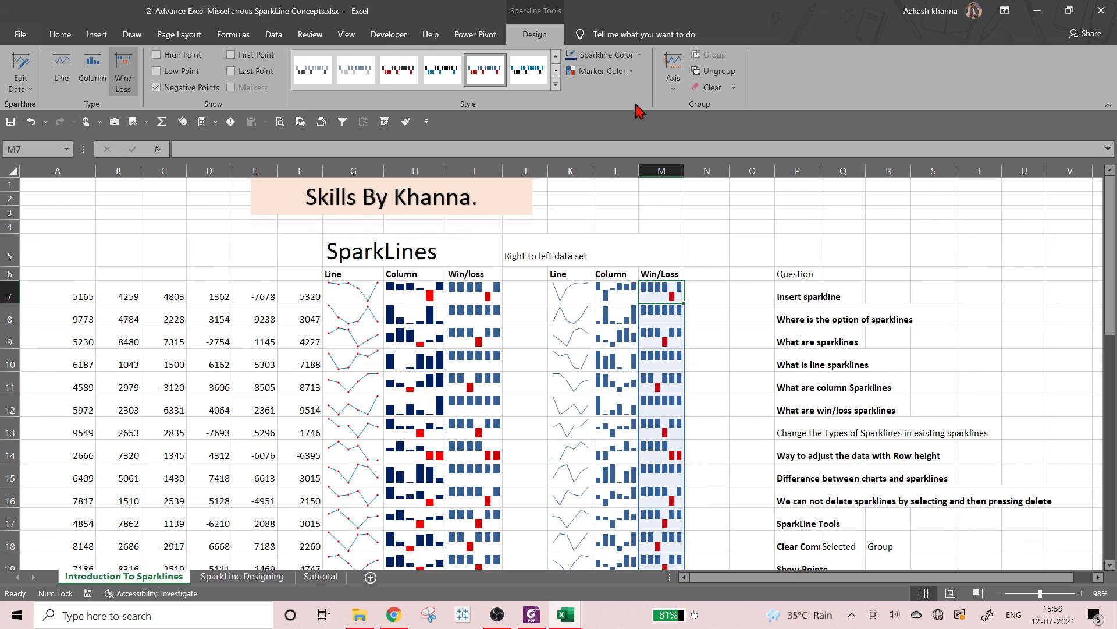
pyautogui.click(673, 81)
pyautogui.click(724, 176)
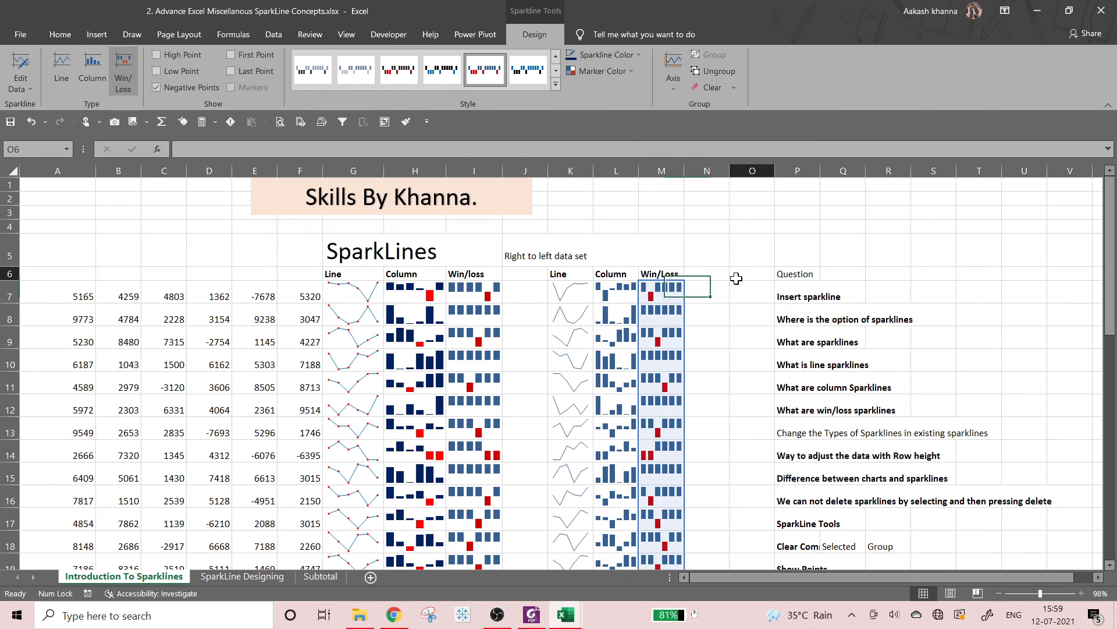
pyautogui.click(734, 275)
# Append "-Mirror image" to the "Right to left data set" heading in J5.
pyautogui.click(560, 252)
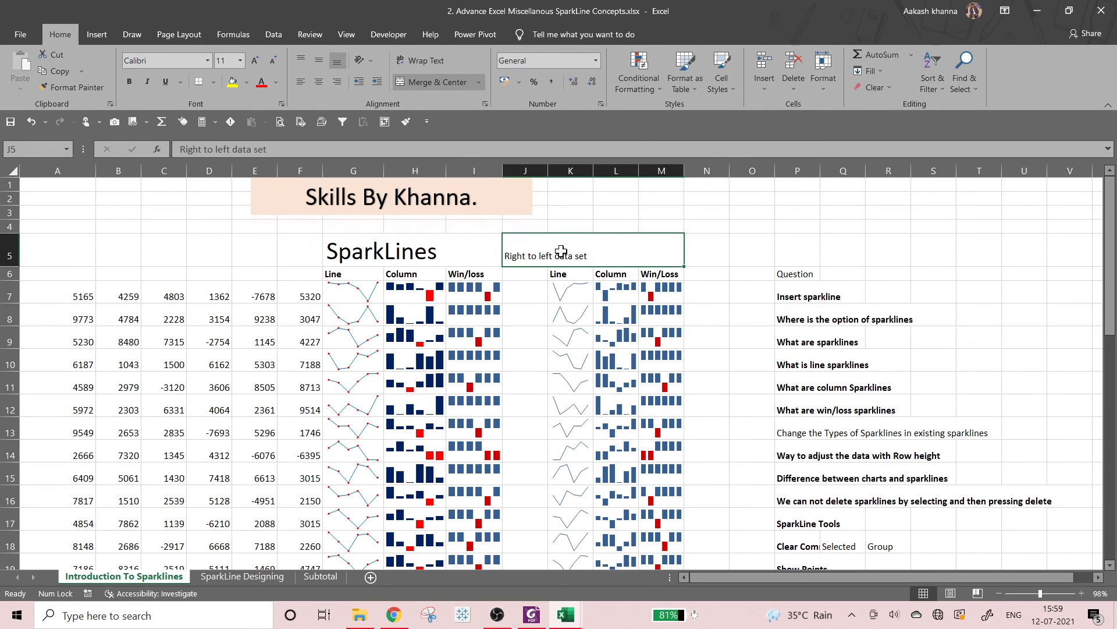
pyautogui.click(506, 153)
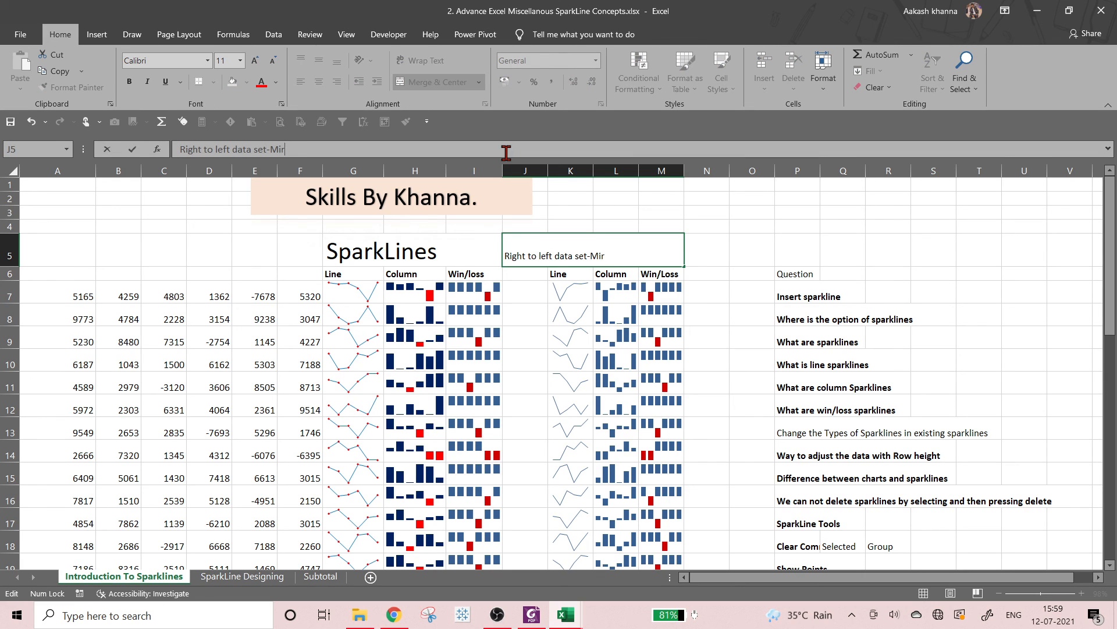
pyautogui.write('-Mirror ia')
pyautogui.press('BackSpace')
pyautogui.write('mage')
pyautogui.press('Tab')
pyautogui.press('Left')
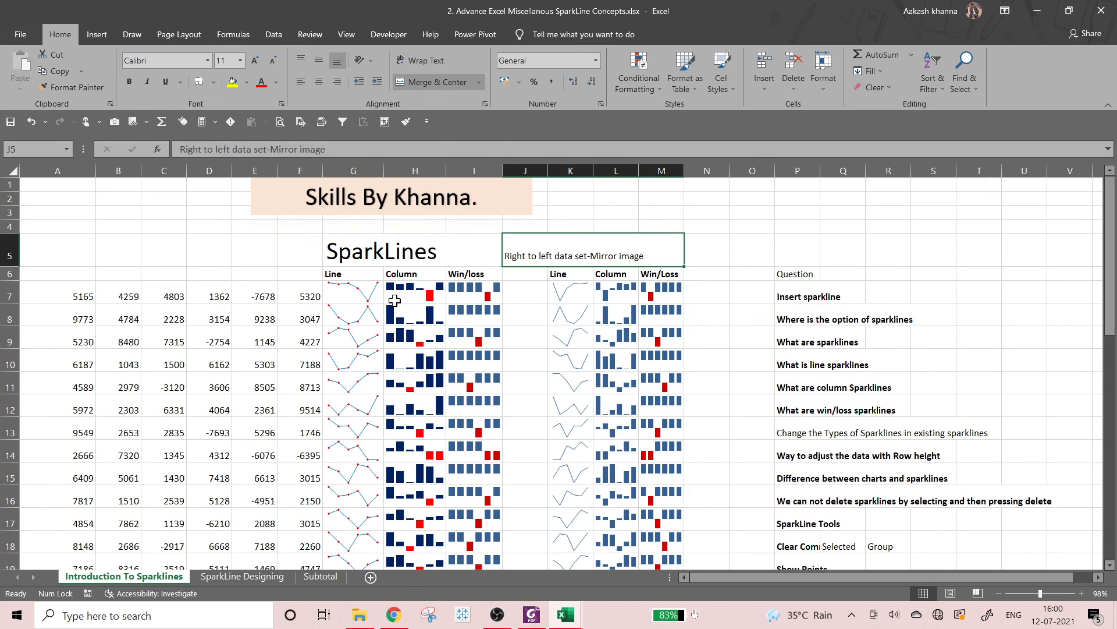
# Compare the original line, column and win/loss sparklines in columns G to I with the right-to-left set in columns K to M.
pyautogui.click(341, 277)
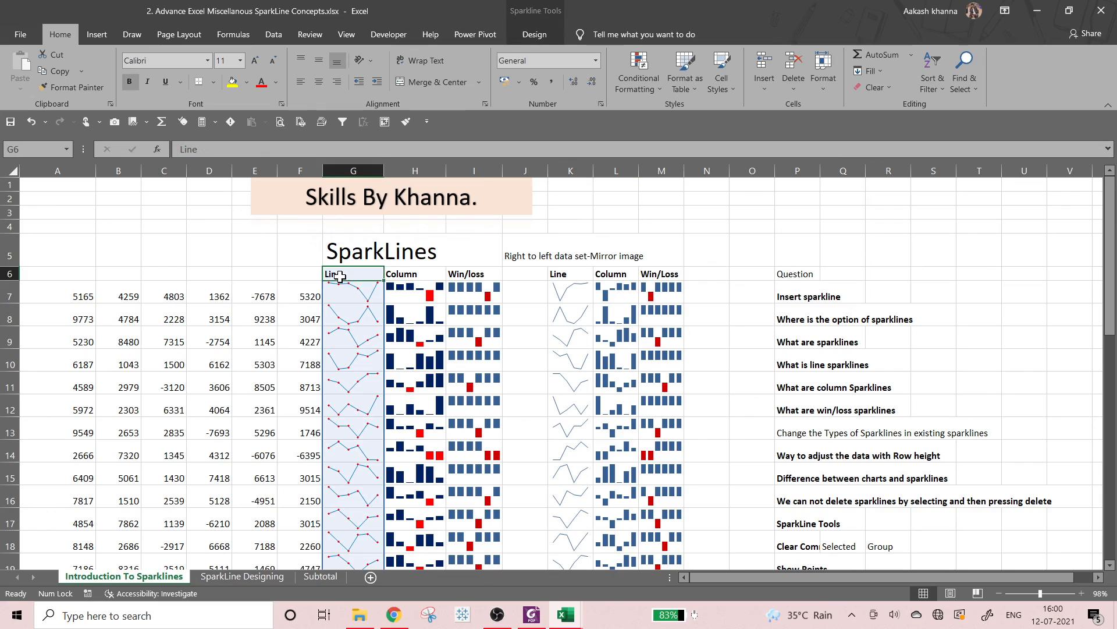
pyautogui.click(416, 275)
pyautogui.click(469, 273)
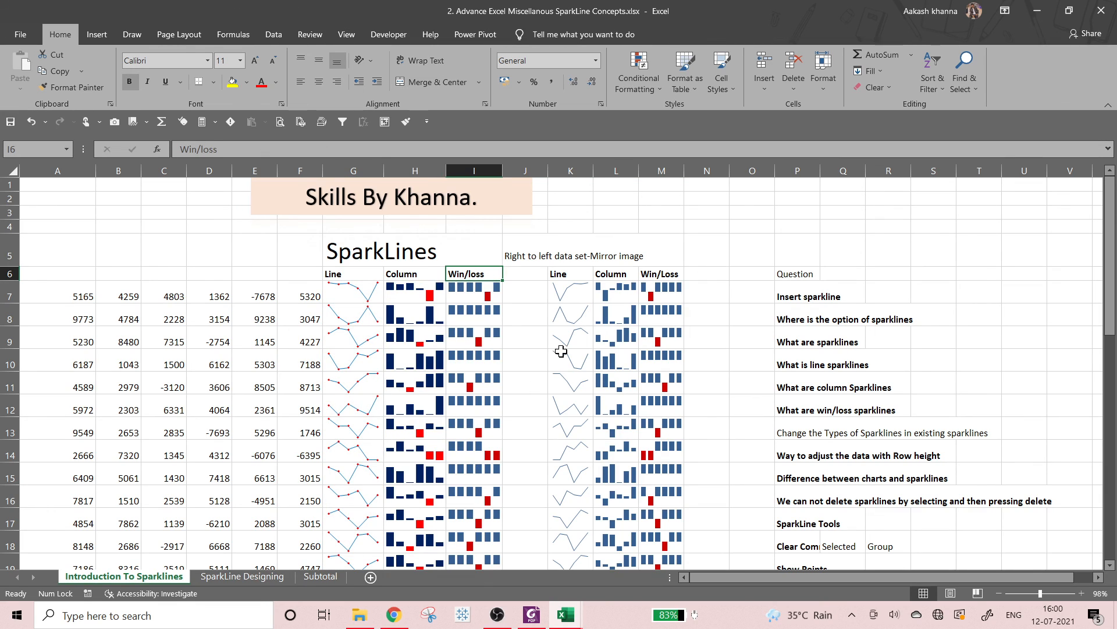
pyautogui.scroll(-7, 561, 351)
pyautogui.scroll(4, 563, 348)
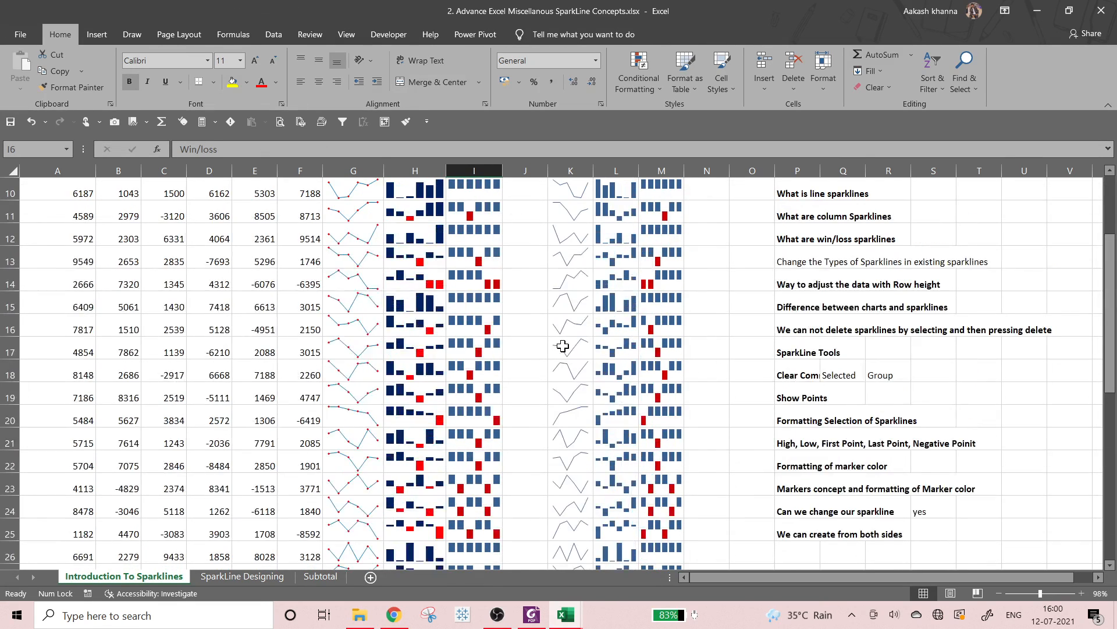
pyautogui.scroll(2, 563, 346)
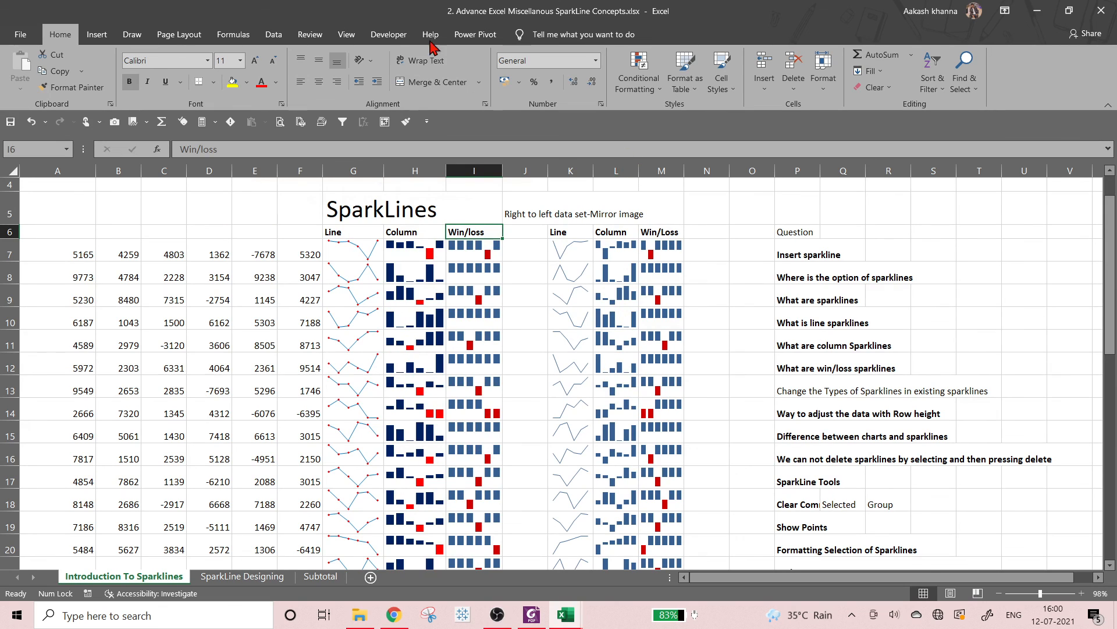
# Review the axis options of the line sparklines in column K, including Plot Data Right-to-Left, without changing them.
pyautogui.click(587, 240)
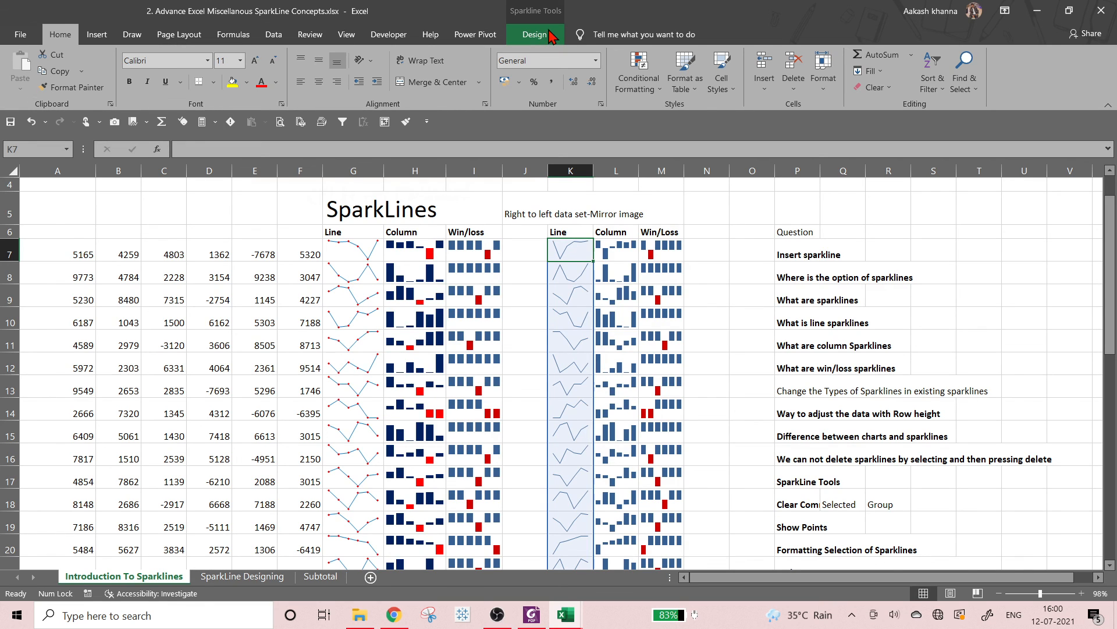
pyautogui.click(549, 36)
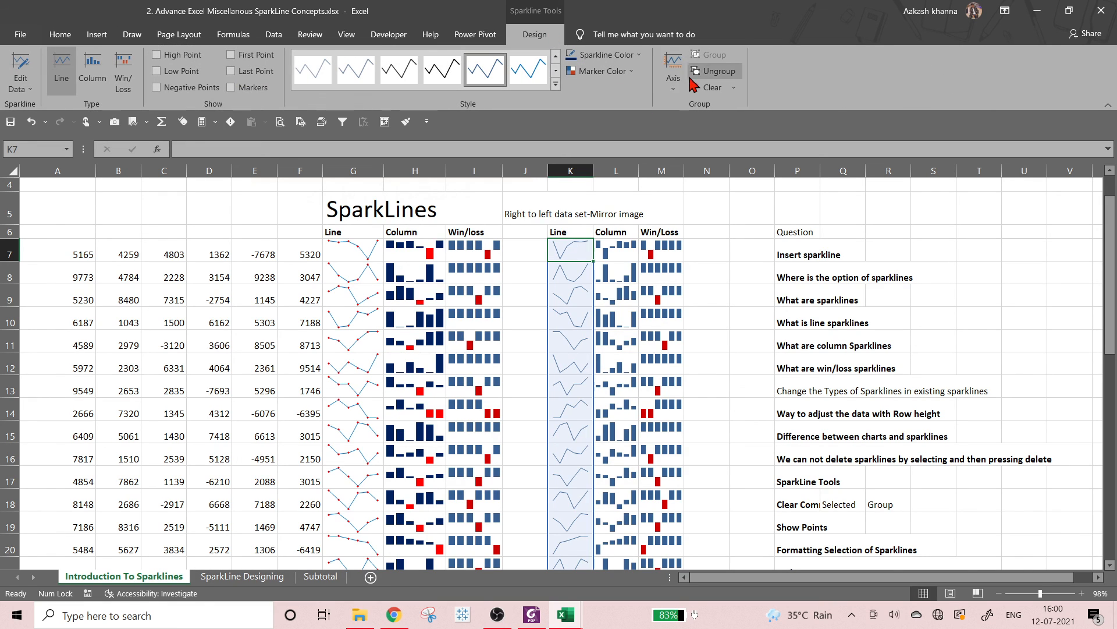
pyautogui.click(672, 89)
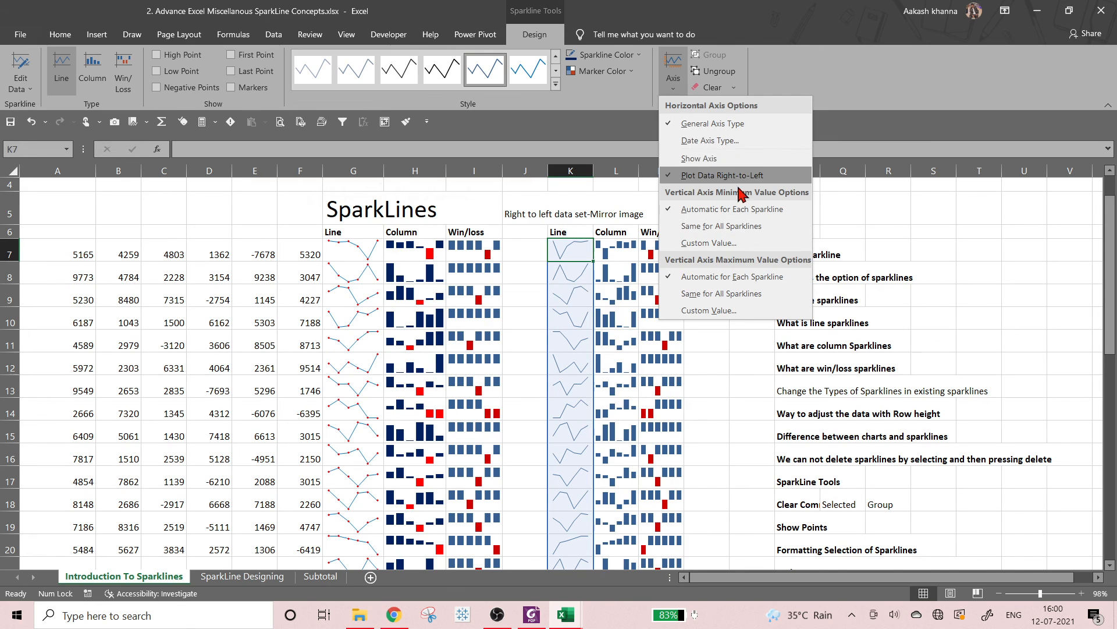
pyautogui.click(730, 374)
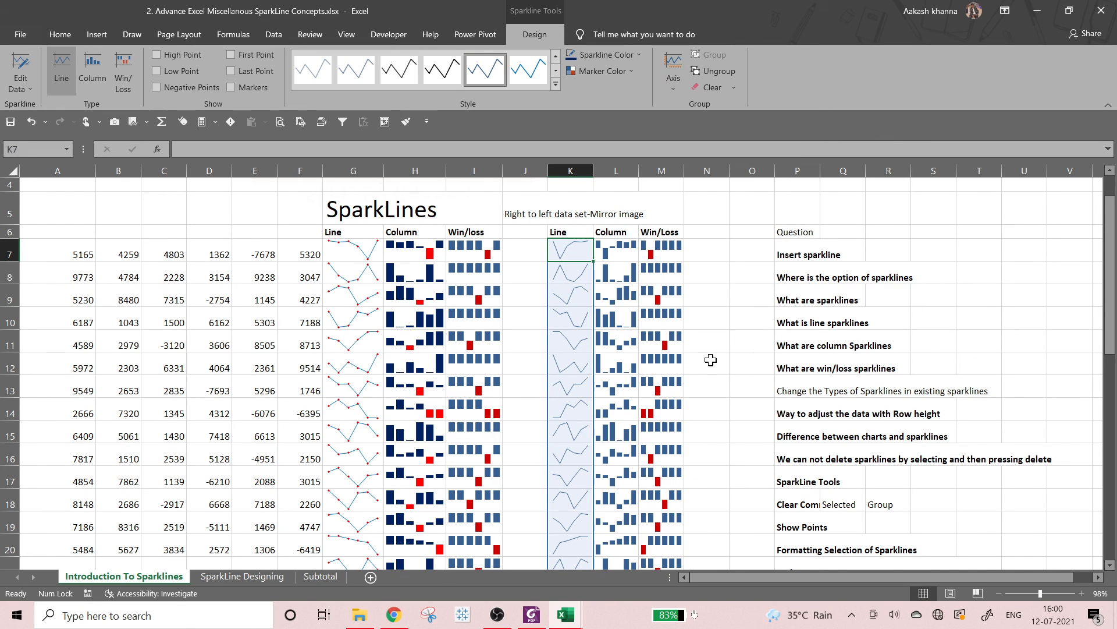
pyautogui.click(707, 359)
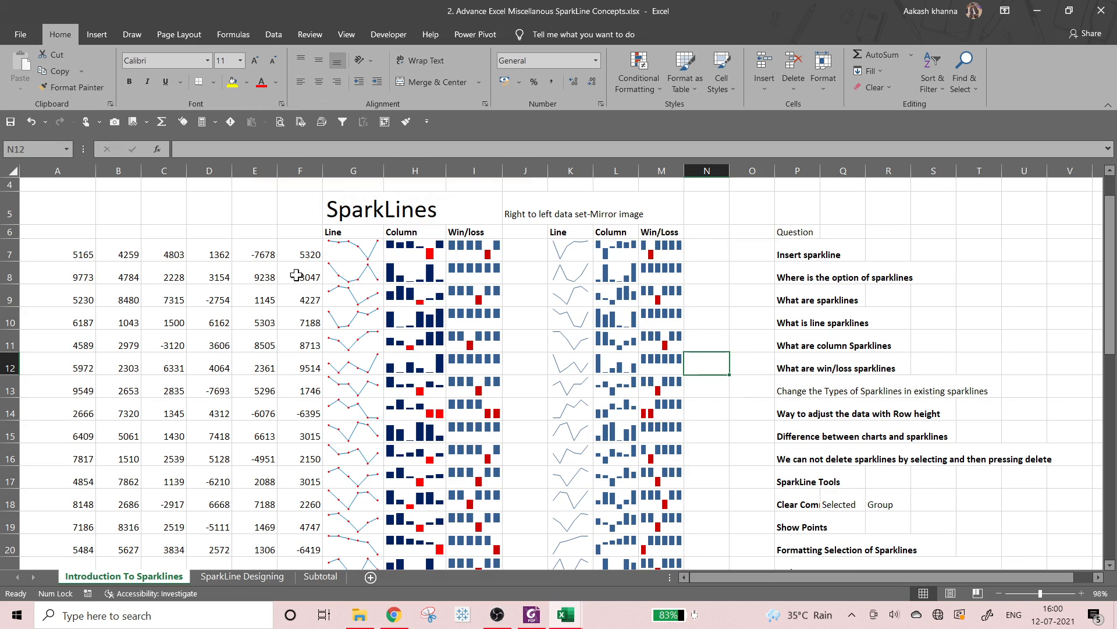
pyautogui.scroll(-2, 582, 419)
pyautogui.scroll(3, 818, 485)
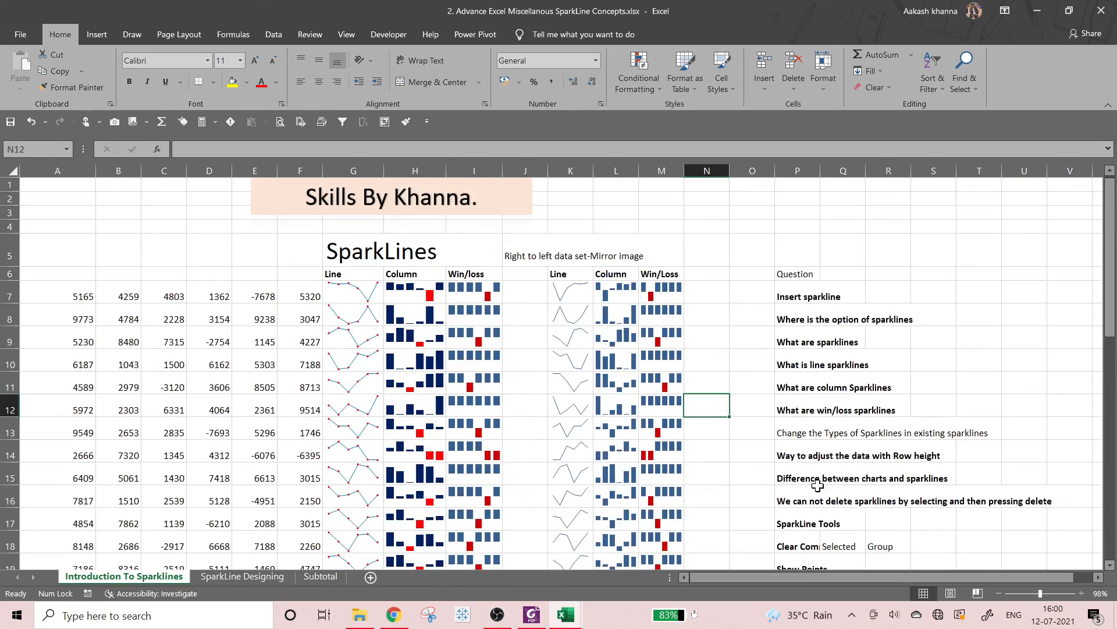
# Zoom the worksheet out to 50% and back in to 80% to view both sparkline sets with the question list.
pyautogui.click(999, 593)
pyautogui.click(999, 594)
pyautogui.click(999, 594)
pyautogui.click(998, 593)
pyautogui.click(998, 594)
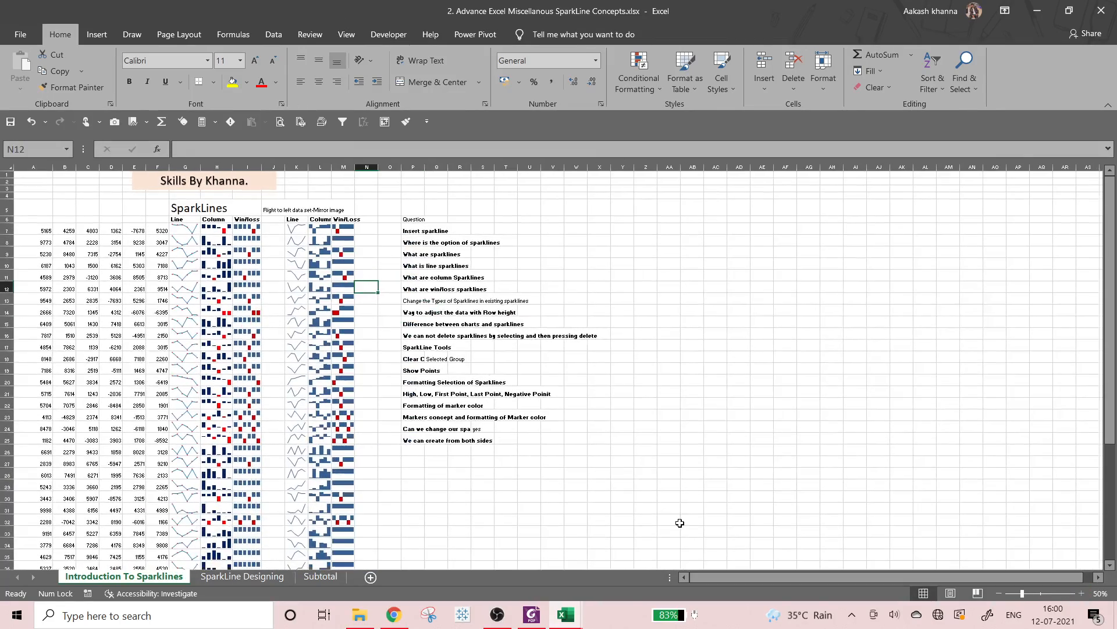
pyautogui.click(1082, 593)
pyautogui.click(1081, 593)
pyautogui.click(1081, 593)
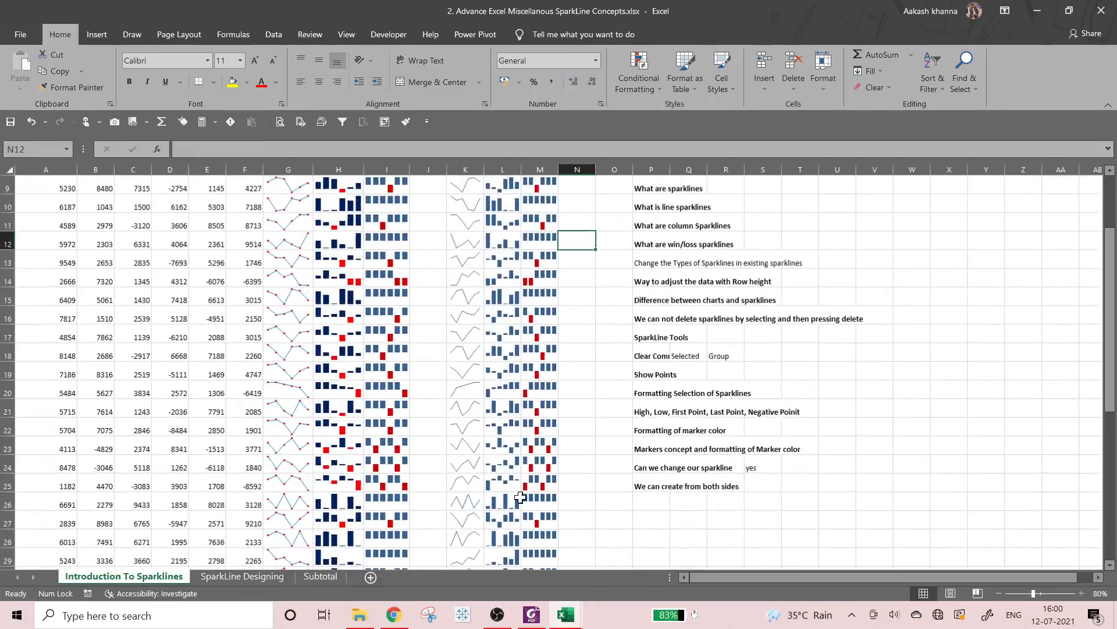
# Look over the remaining sparkline rows and question list, view the SparkLine Designing sheet and return to Introduction To Sparklines.
pyautogui.scroll(-10, 558, 490)
pyautogui.scroll(10, 562, 491)
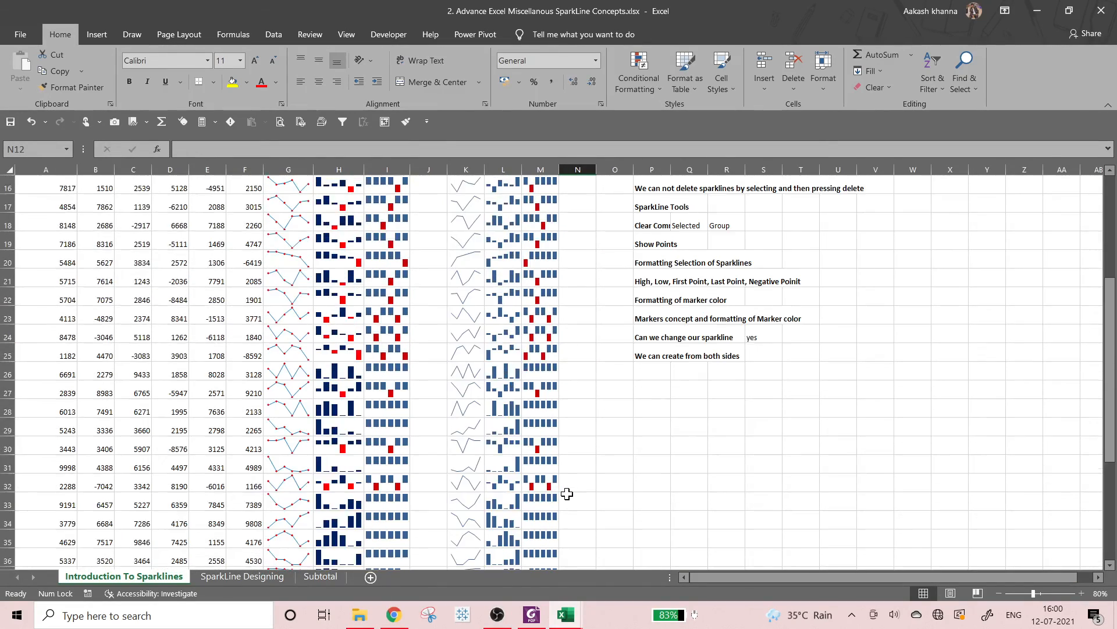
pyautogui.click(242, 576)
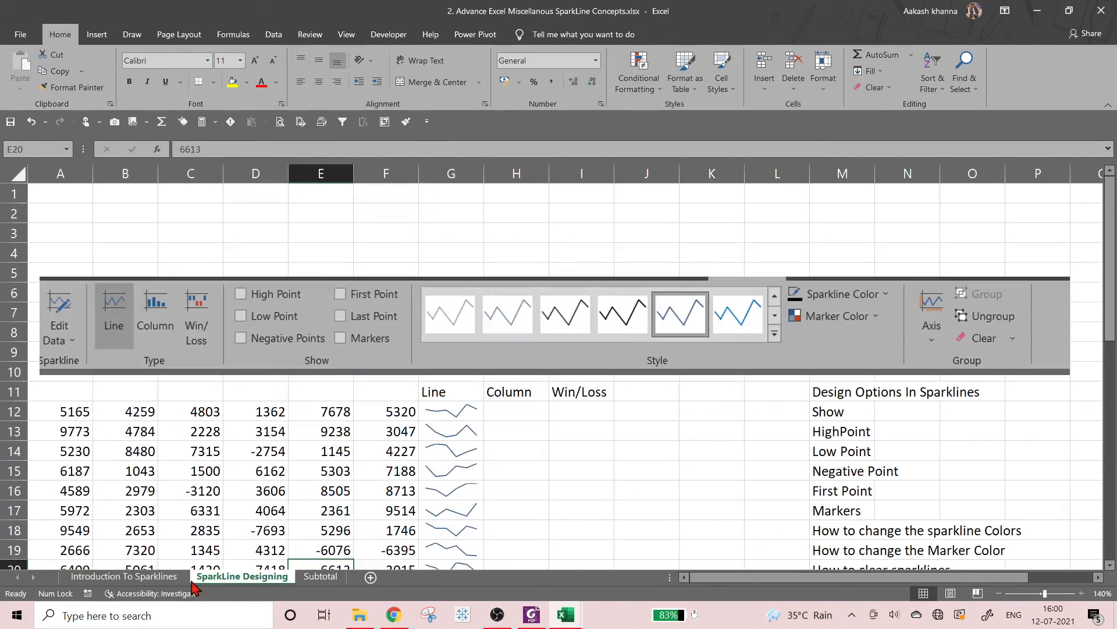
pyautogui.click(129, 579)
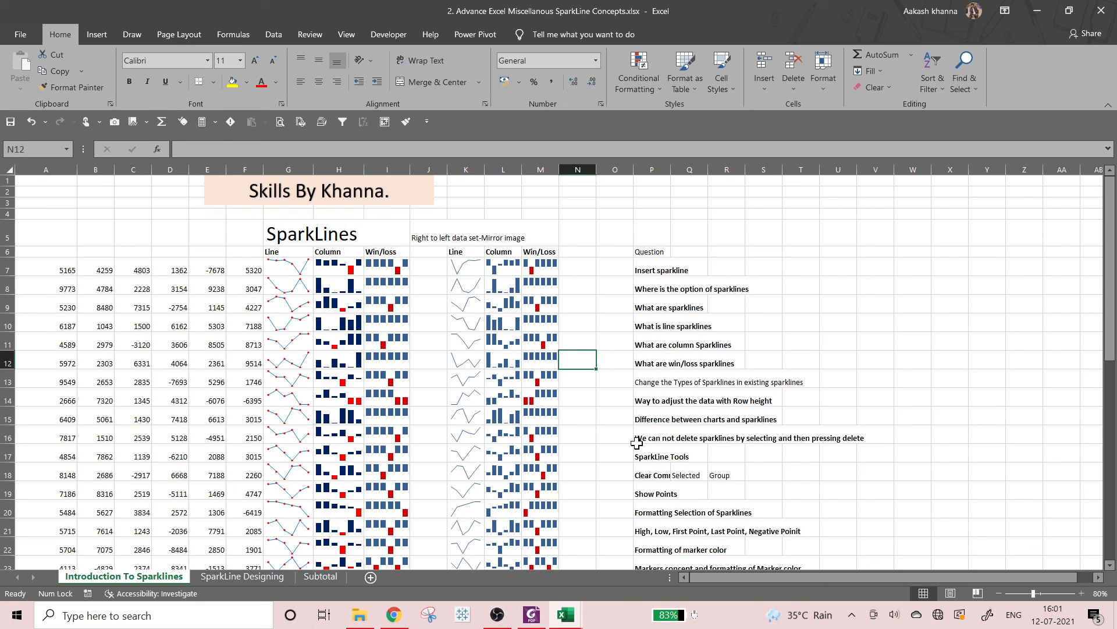
# Hide the gridlines on the Introduction To Sparklines worksheet.
pyautogui.click(347, 35)
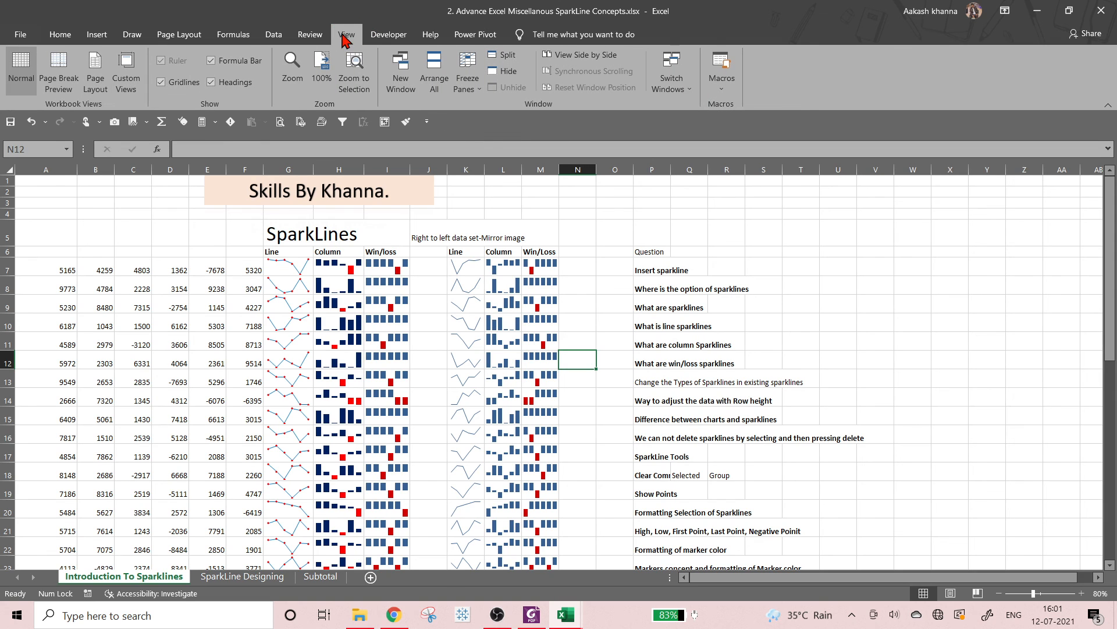
pyautogui.click(161, 82)
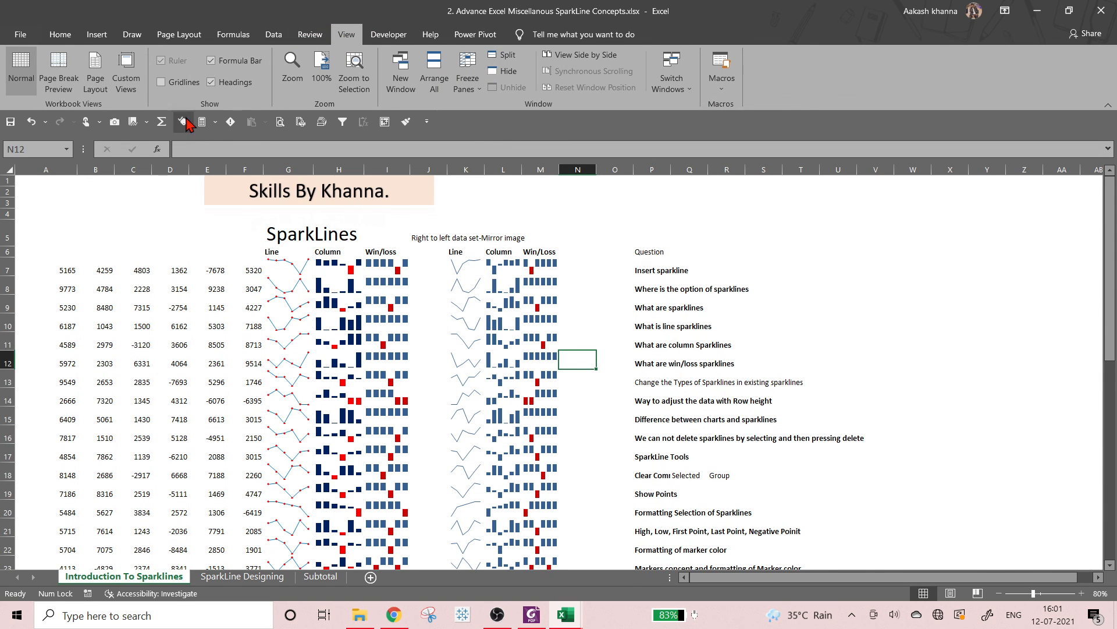
pyautogui.click(60, 34)
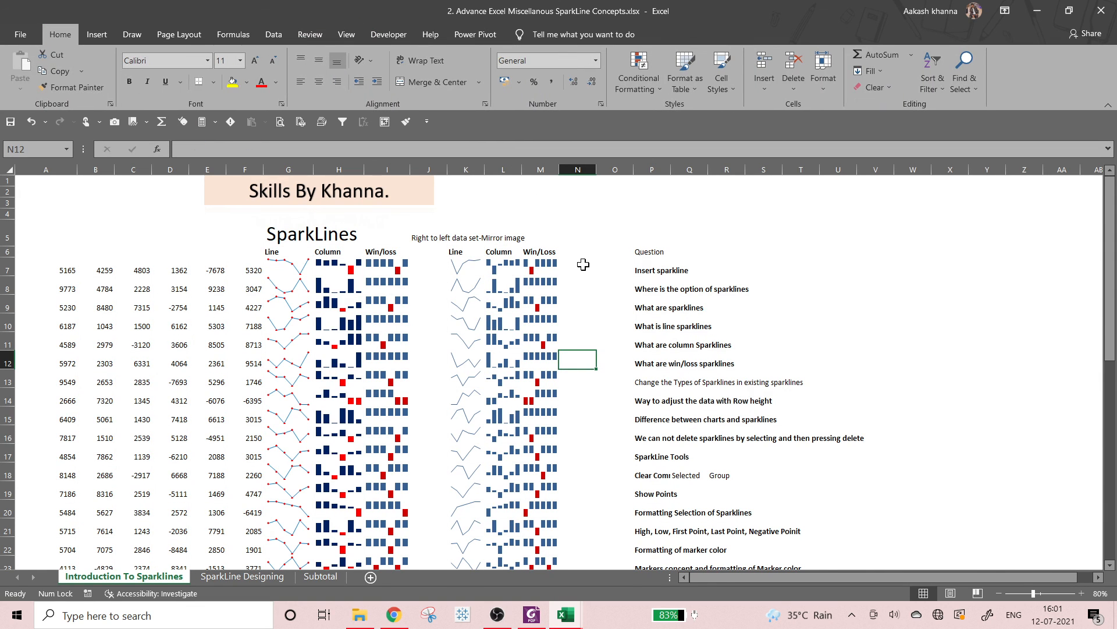